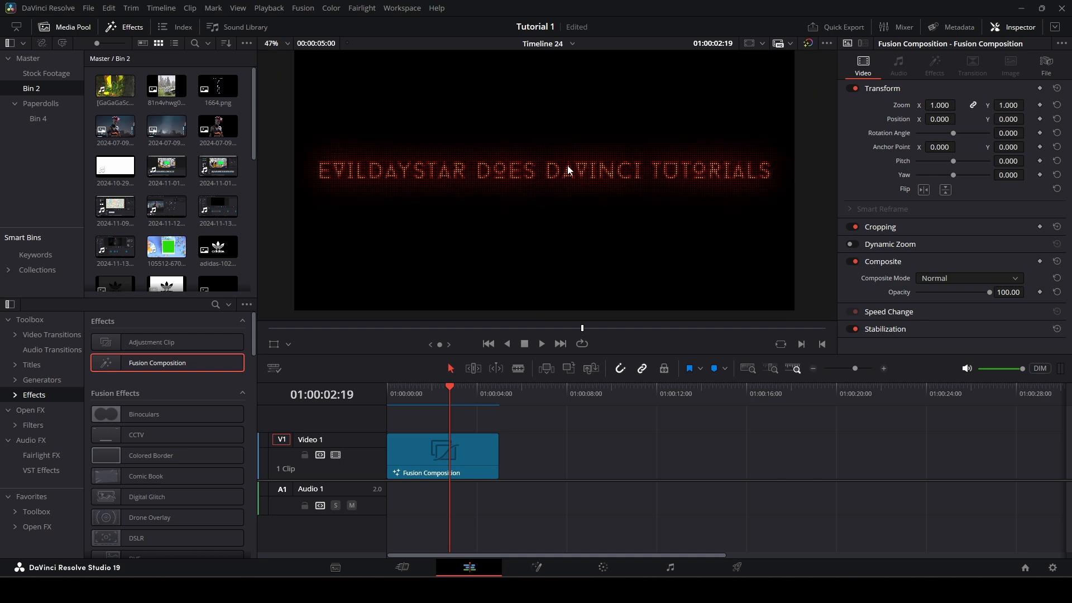
- Examine the finished red LED dot-matrix title up close and at full width in the timeline viewer
{"action": "scroll", "coordinate": [554, 216], "scroll_direction": "down", "scroll_amount": 1}
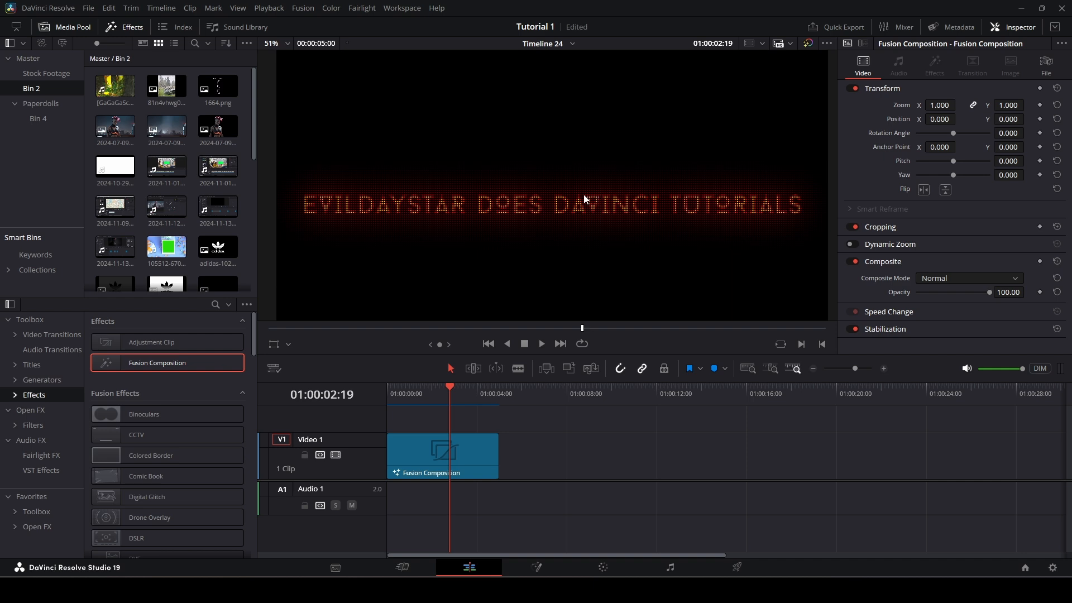
{"action": "scroll", "coordinate": [584, 195], "scroll_direction": "up", "scroll_amount": 12}
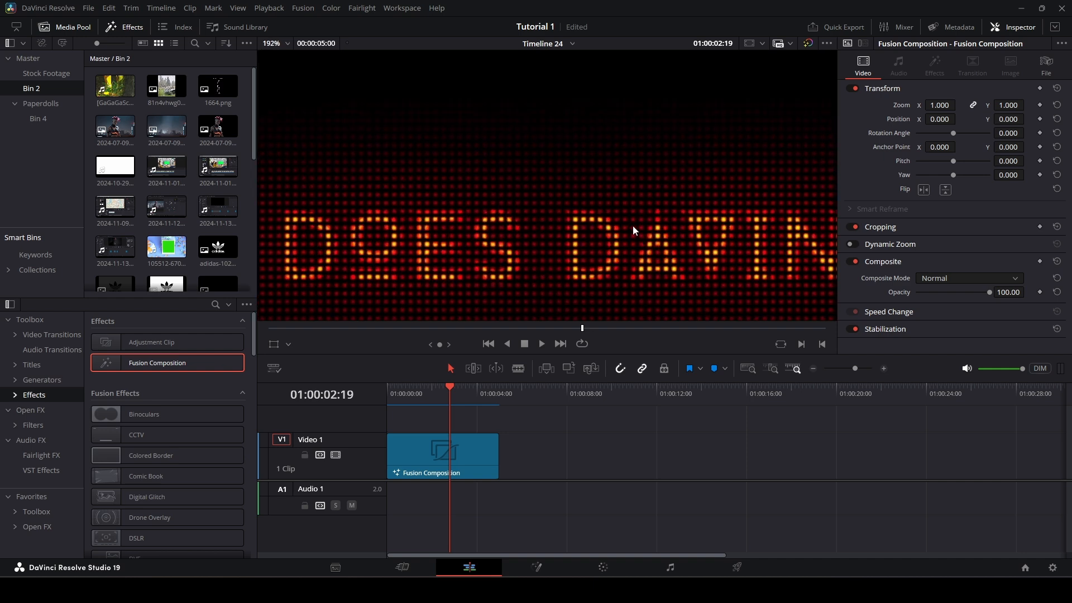
{"action": "left_click_drag", "start_coordinate": [634, 229], "coordinate": [582, 145]}
{"action": "scroll", "coordinate": [587, 142], "scroll_direction": "down", "scroll_amount": 12}
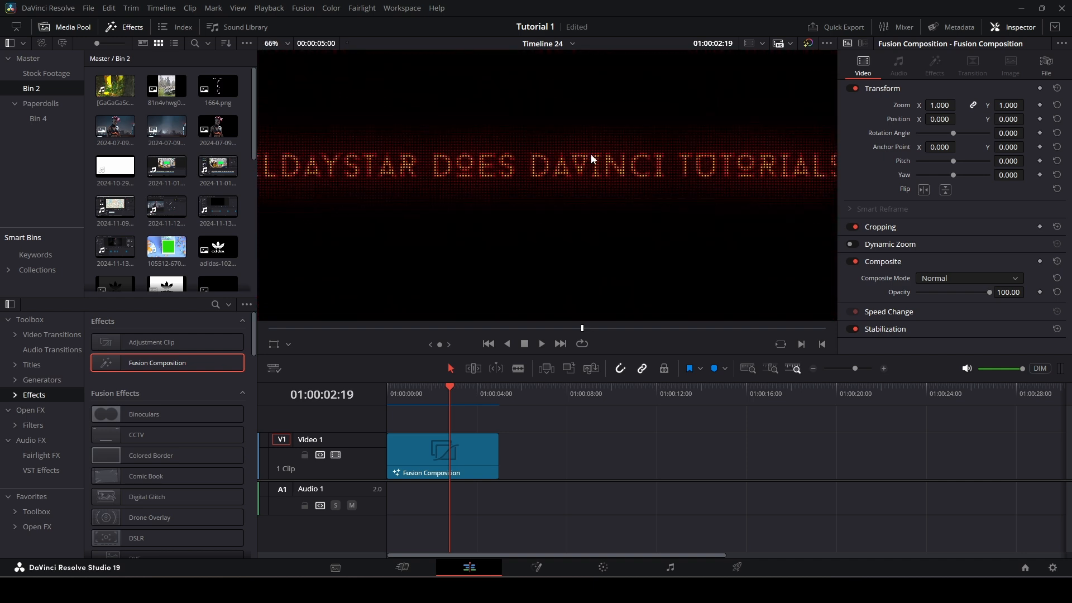
{"action": "left_click_drag", "start_coordinate": [577, 149], "coordinate": [585, 169]}
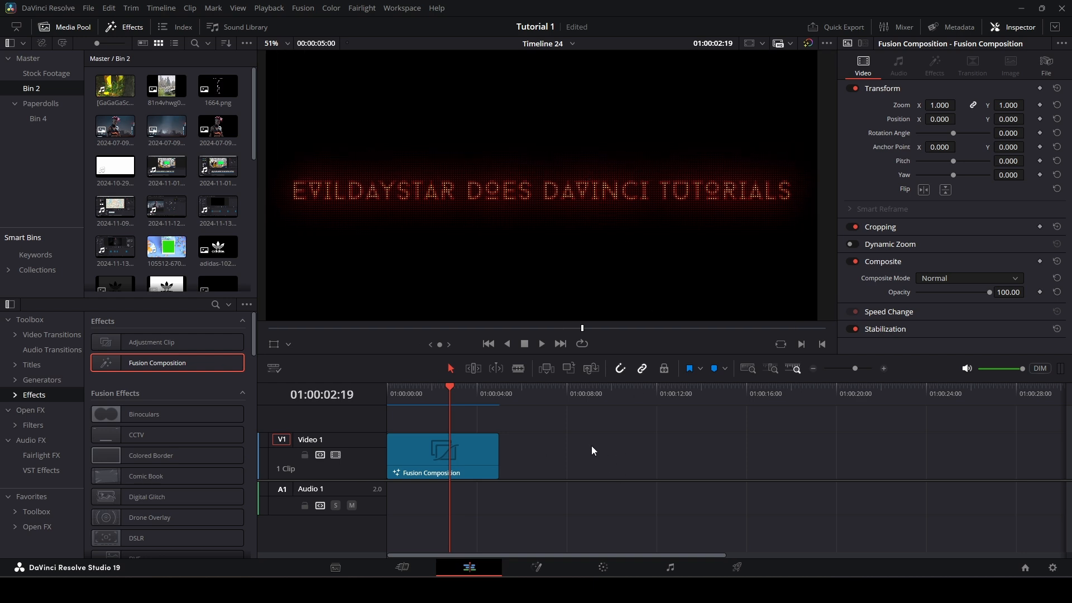
- Add a second Fusion Composition on Video 1 at 01:00:06:23 and open it in the Fusion page
{"action": "left_click_drag", "start_coordinate": [551, 393], "coordinate": [543, 394]}
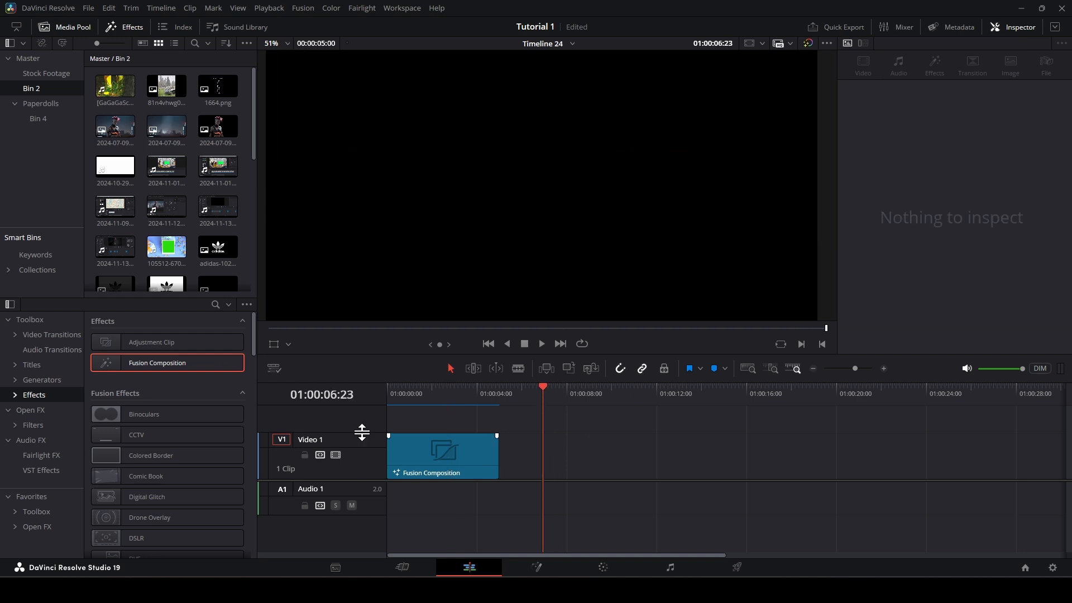
{"action": "left_click_drag", "start_coordinate": [142, 363], "coordinate": [554, 475]}
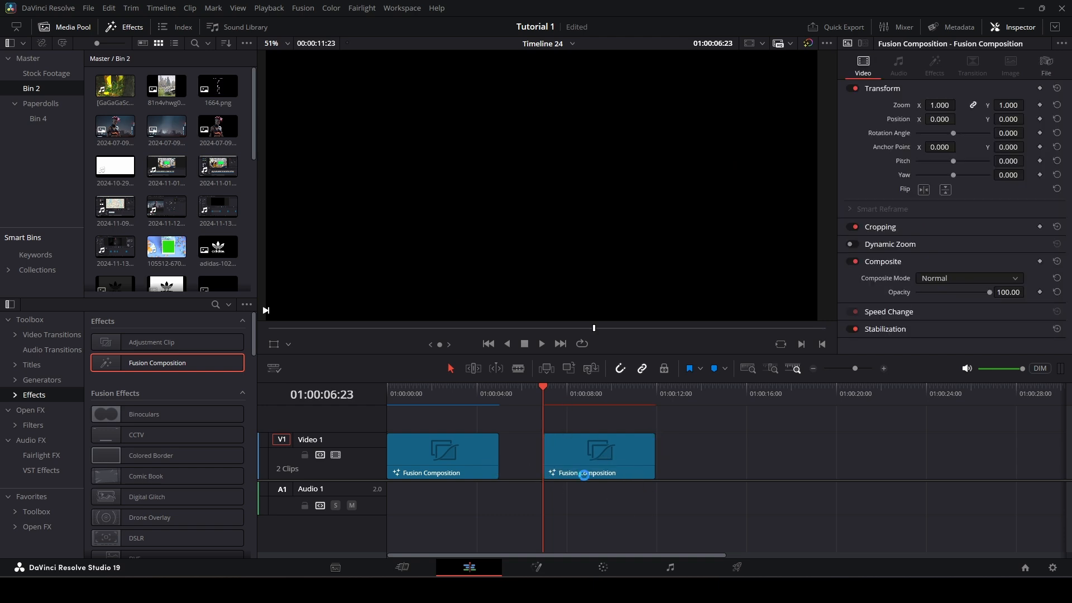
{"action": "left_click", "coordinate": [574, 396]}
{"action": "left_click", "coordinate": [598, 455]}
{"action": "right_click", "coordinate": [597, 454]}
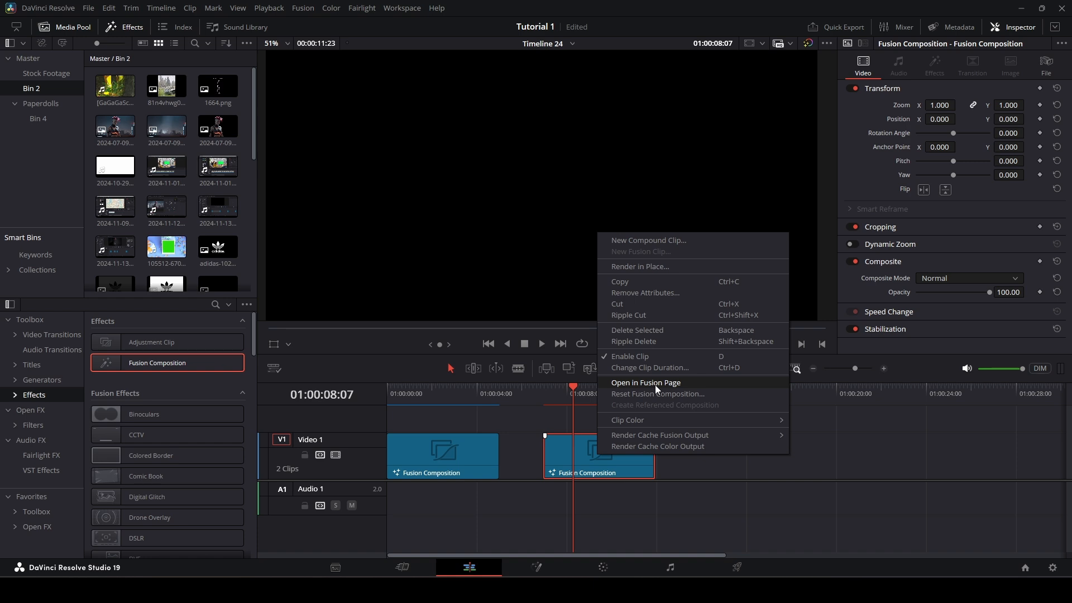
{"action": "left_click", "coordinate": [655, 384]}
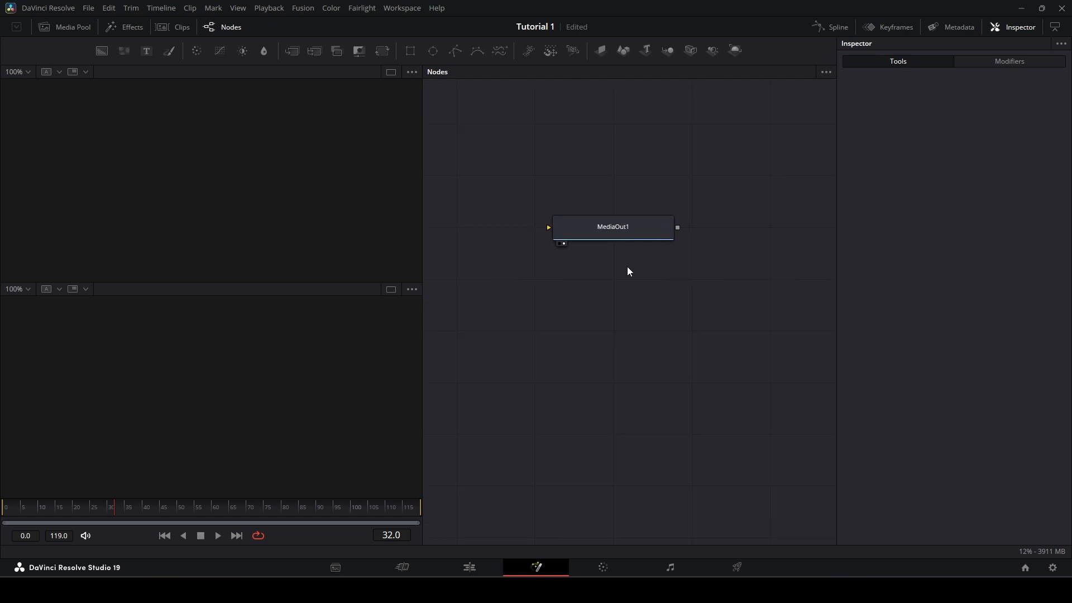
- Add a Merge and a Text+ node reading "EVILDAYSTAR DOES TUTORIALS" to the chain feeding MediaOut1, and display Text1 and Merge2 in the viewers
{"action": "scroll", "coordinate": [717, 347], "scroll_direction": "down", "scroll_amount": 3}
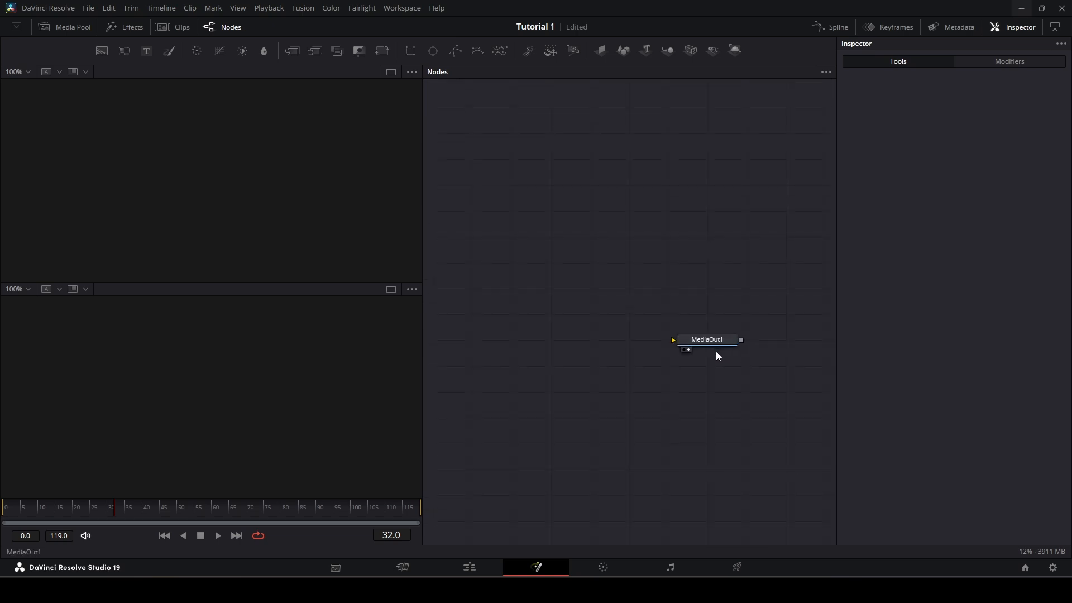
{"action": "left_click_drag", "start_coordinate": [718, 348], "coordinate": [725, 455]}
{"action": "left_click_drag", "start_coordinate": [294, 60], "coordinate": [691, 455]}
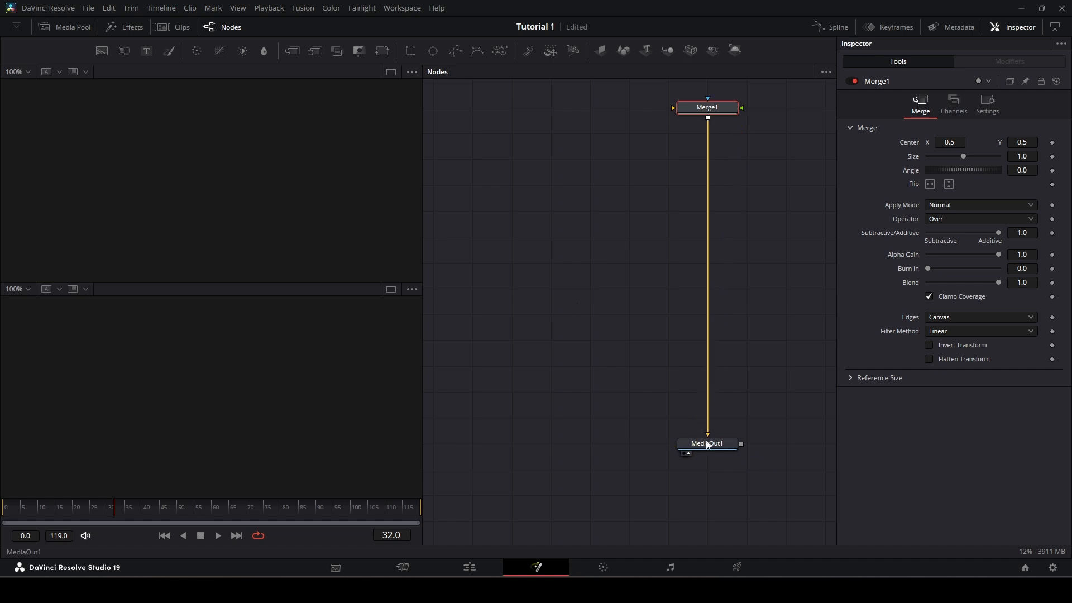
{"action": "left_click_drag", "start_coordinate": [331, 169], "coordinate": [709, 108]}
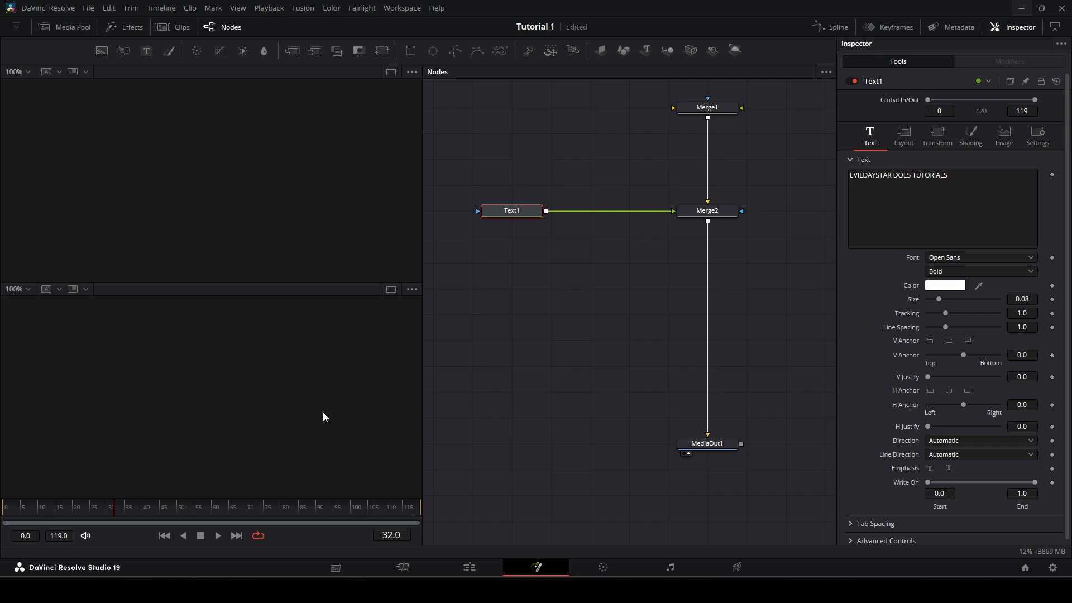
{"action": "mouse_move", "coordinate": [749, 246]}
{"action": "left_mouse_down"}
{"action": "mouse_move", "coordinate": [672, 274]}
{"action": "mouse_move", "coordinate": [750, 246]}
{"action": "left_mouse_up"}
{"action": "left_click_drag", "start_coordinate": [538, 246], "coordinate": [500, 248]}
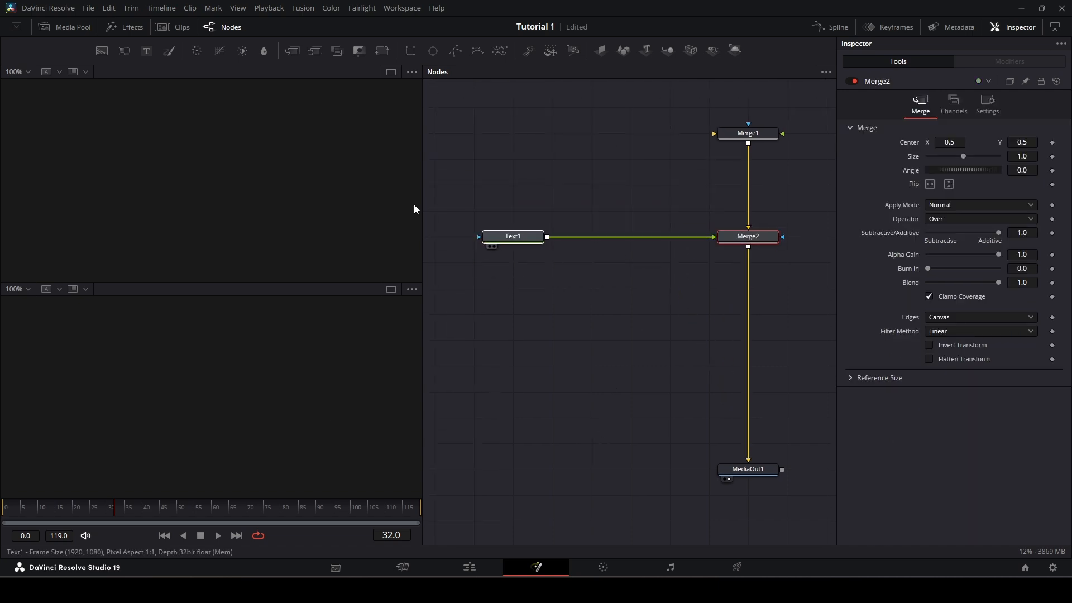
{"action": "left_click_drag", "start_coordinate": [414, 204], "coordinate": [248, 212]}
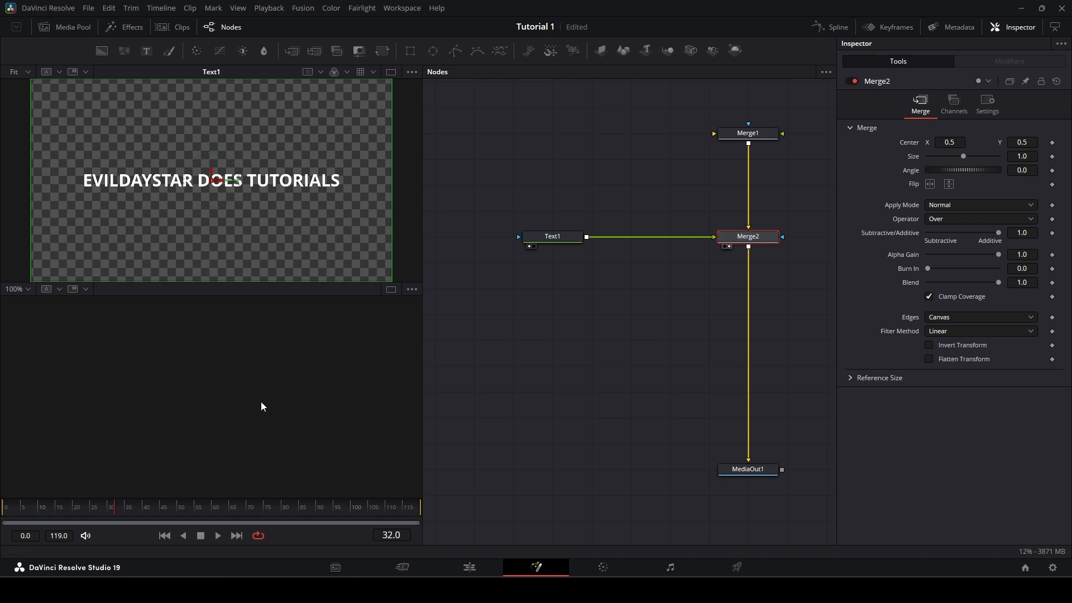
- Delete the unused Merge1 node and connect a black Background node to Merge2's background input
{"action": "left_click_drag", "start_coordinate": [757, 134], "coordinate": [702, 135]}
{"action": "key", "text": "Delete"}
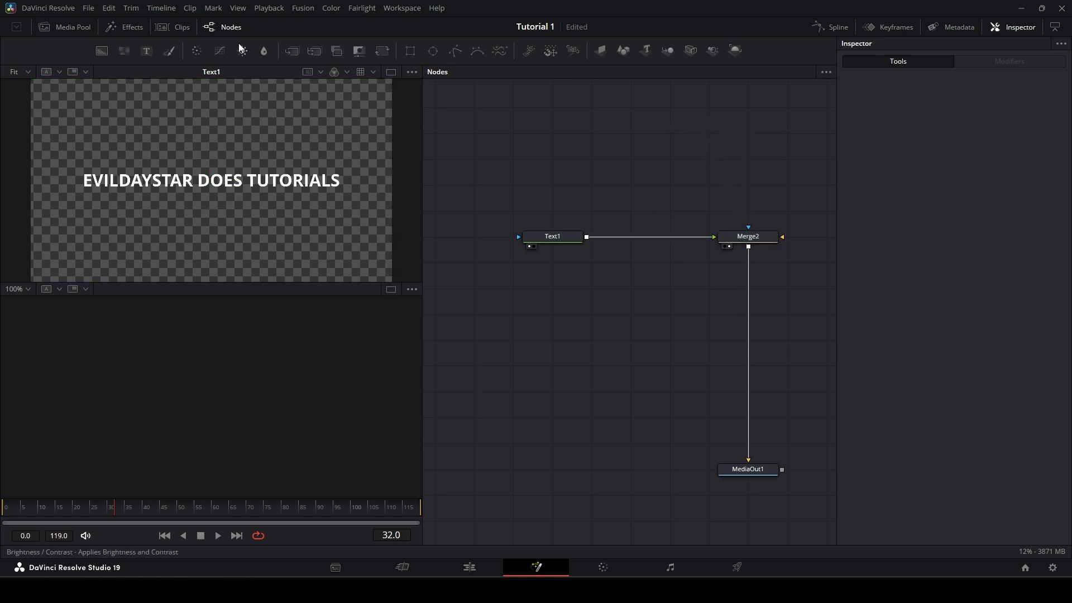
{"action": "left_click_drag", "start_coordinate": [102, 51], "coordinate": [747, 235]}
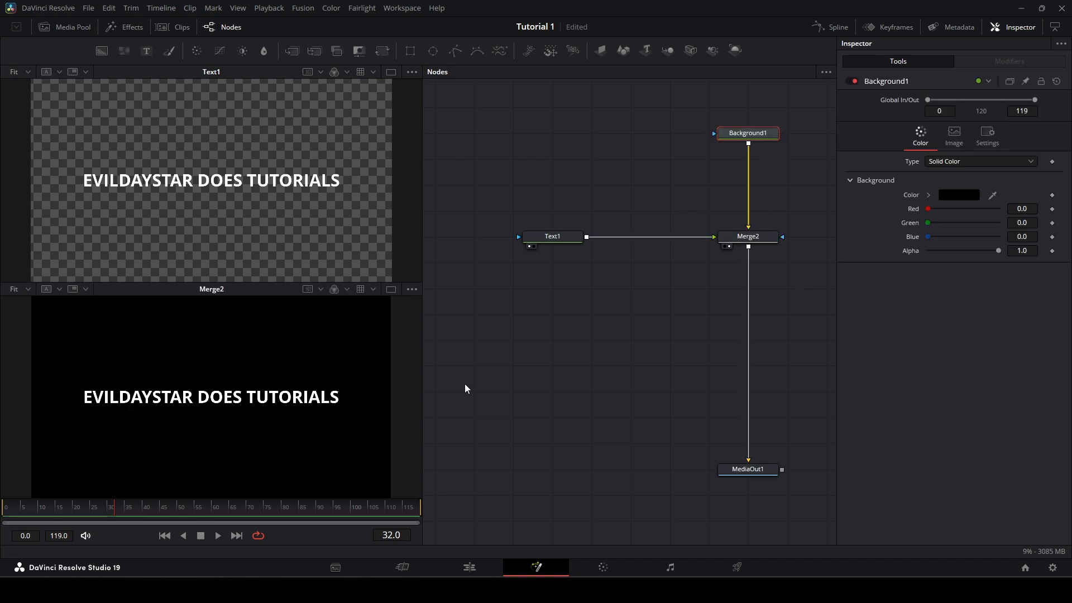
{"action": "scroll", "coordinate": [262, 376], "scroll_direction": "up", "scroll_amount": 1}
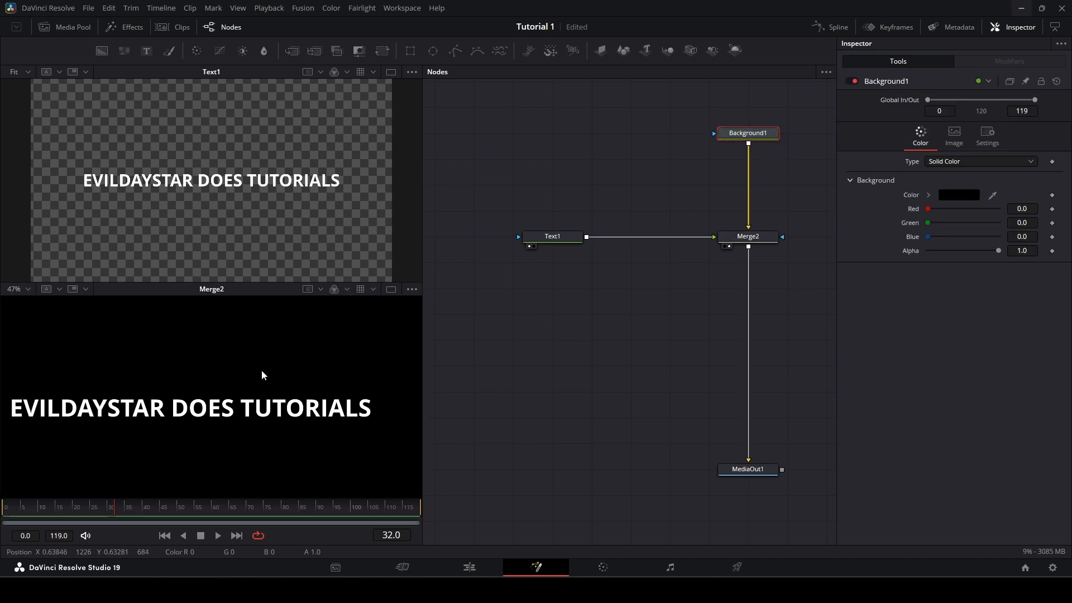
{"action": "scroll", "coordinate": [307, 346], "scroll_direction": "down", "scroll_amount": 3}
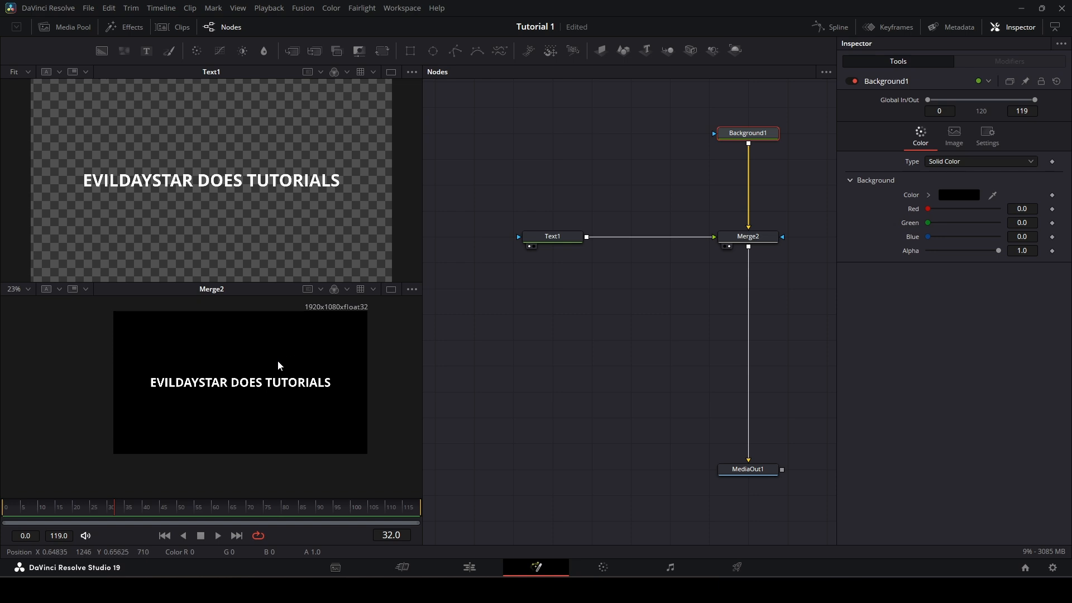
{"action": "left_click_drag", "start_coordinate": [682, 295], "coordinate": [604, 319]}
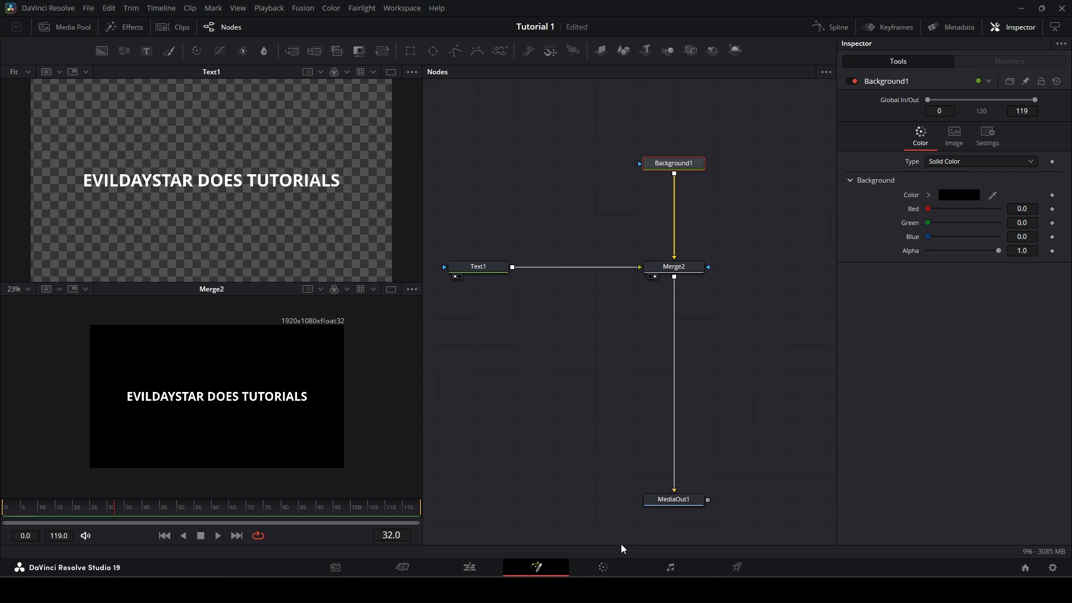
- Examine the finished LED title's dot pattern on the Edit page timeline and reopen the second composition in Fusion
{"action": "left_click", "coordinate": [469, 568]}
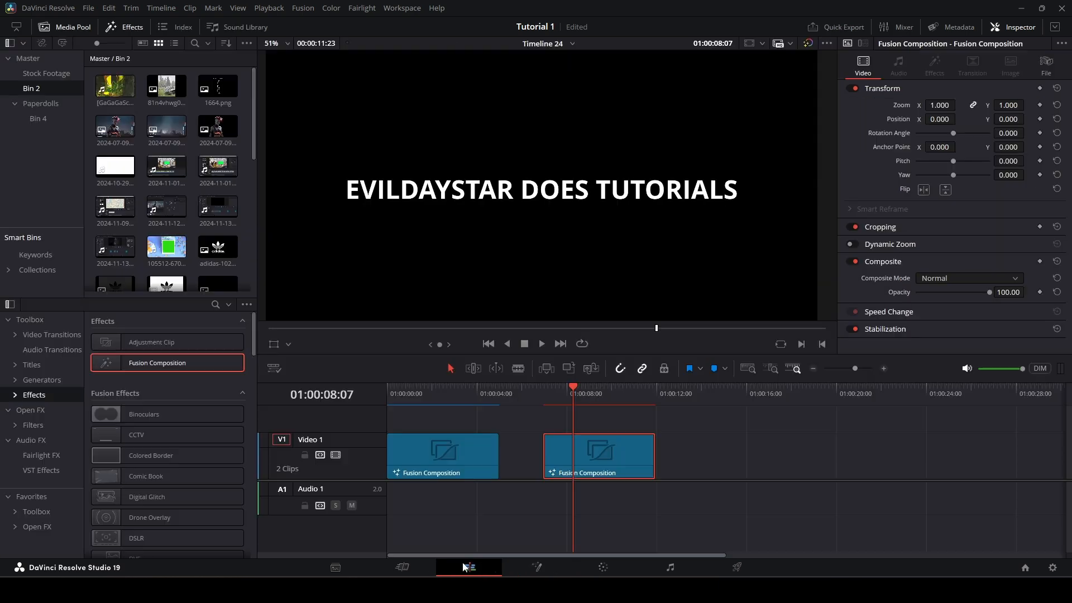
{"action": "left_click", "coordinate": [420, 423]}
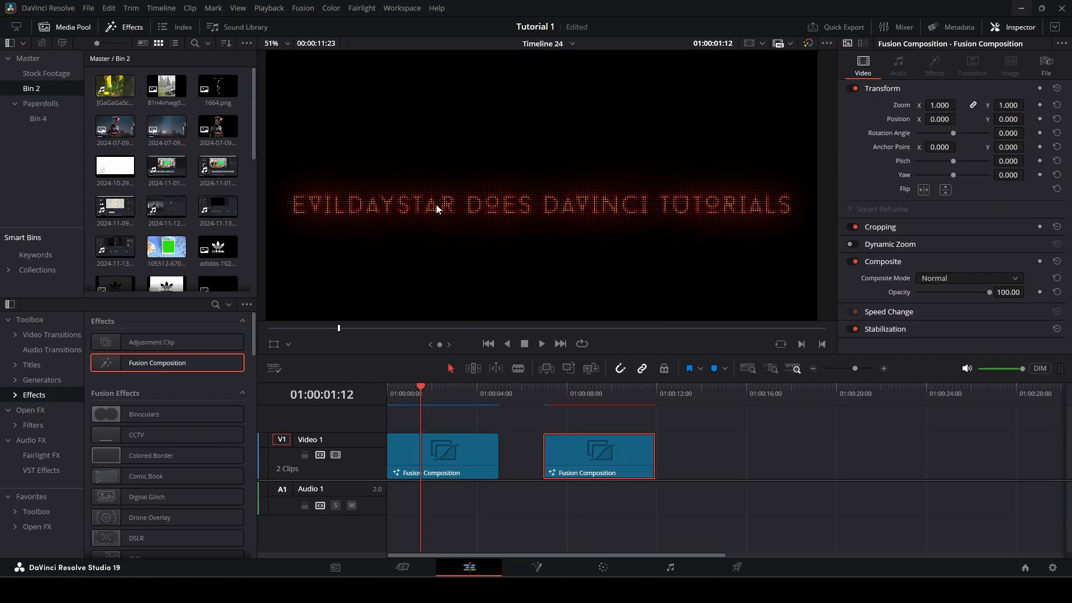
{"action": "scroll", "coordinate": [450, 250], "scroll_direction": "up", "scroll_amount": 2}
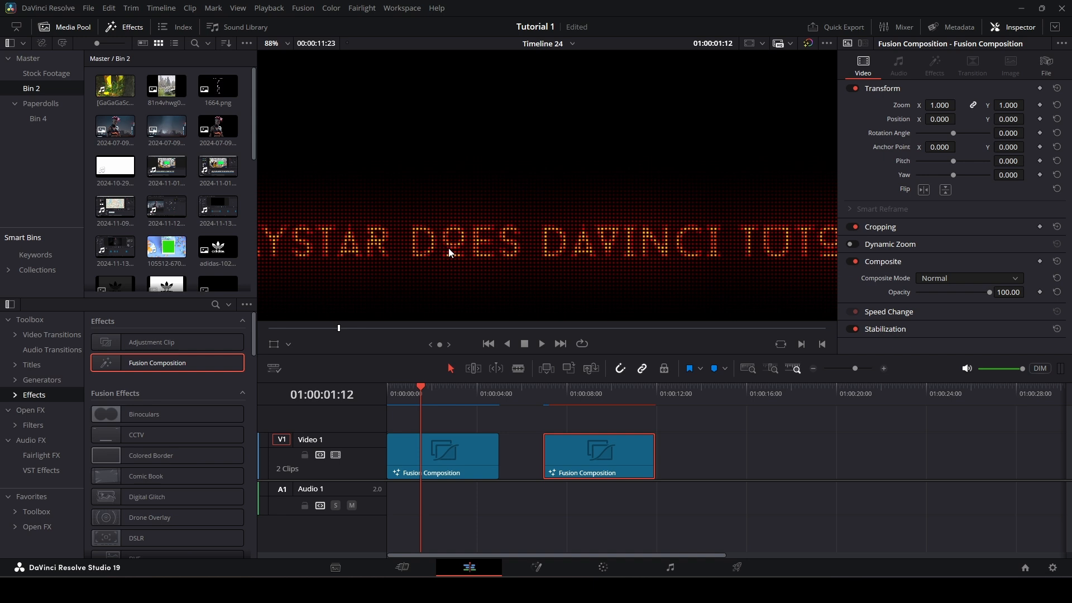
{"action": "left_click", "coordinate": [575, 392]}
{"action": "right_click", "coordinate": [592, 465]}
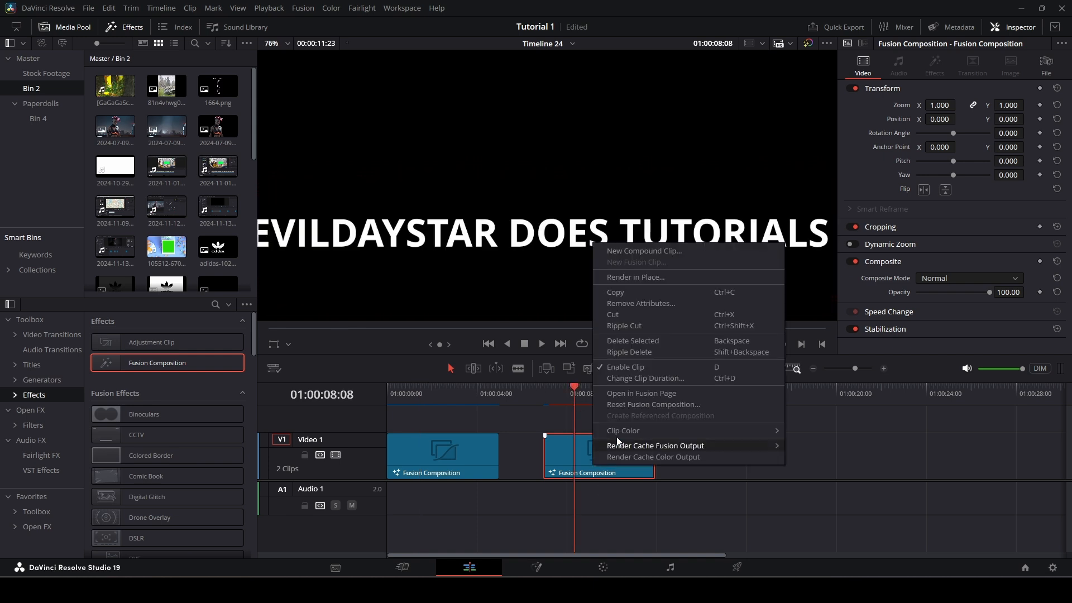
{"action": "left_click", "coordinate": [636, 394]}
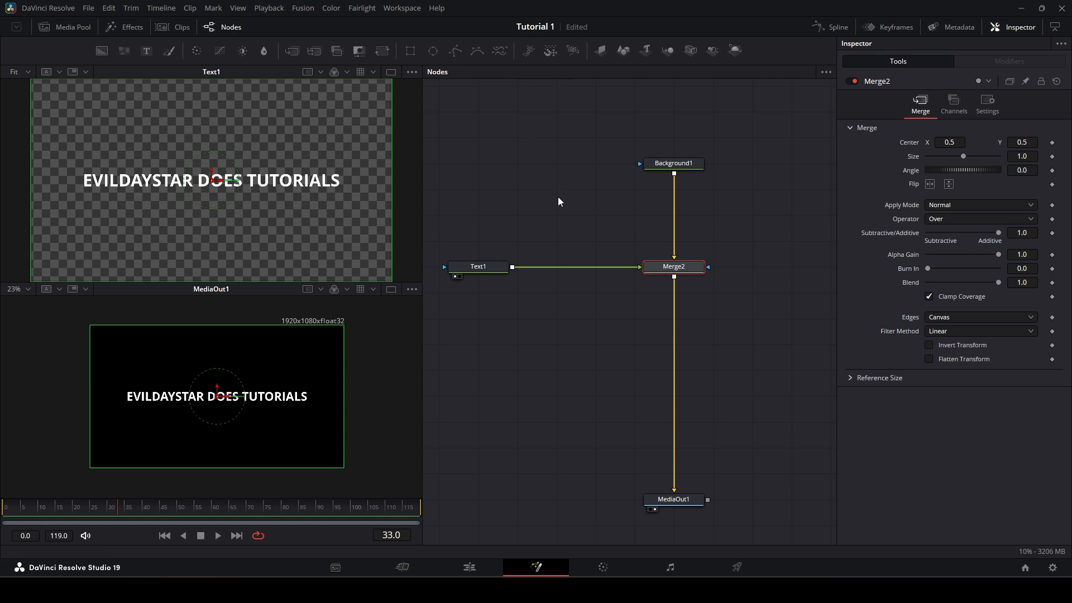
- Add a second Background node beside Merge2 and connect it to Merge2's effect mask input
{"action": "mouse_move", "coordinate": [614, 337]}
{"action": "left_mouse_down"}
{"action": "mouse_move", "coordinate": [648, 343]}
{"action": "mouse_move", "coordinate": [597, 330]}
{"action": "left_mouse_up"}
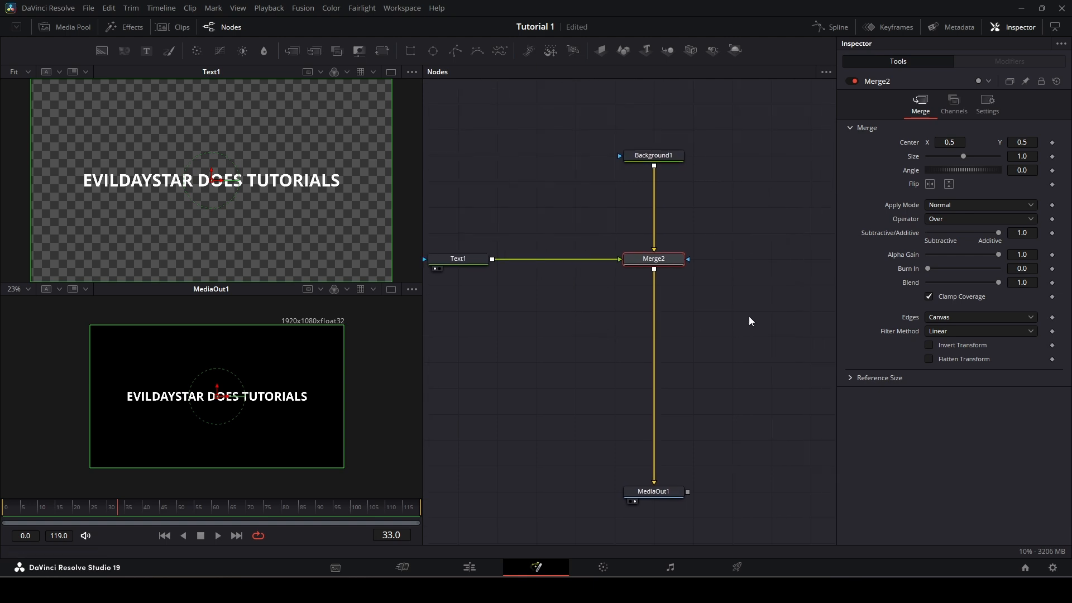
{"action": "left_click_drag", "start_coordinate": [749, 316], "coordinate": [649, 341]}
{"action": "scroll", "coordinate": [666, 328], "scroll_direction": "down", "scroll_amount": 2}
{"action": "scroll", "coordinate": [699, 314], "scroll_direction": "down", "scroll_amount": 2}
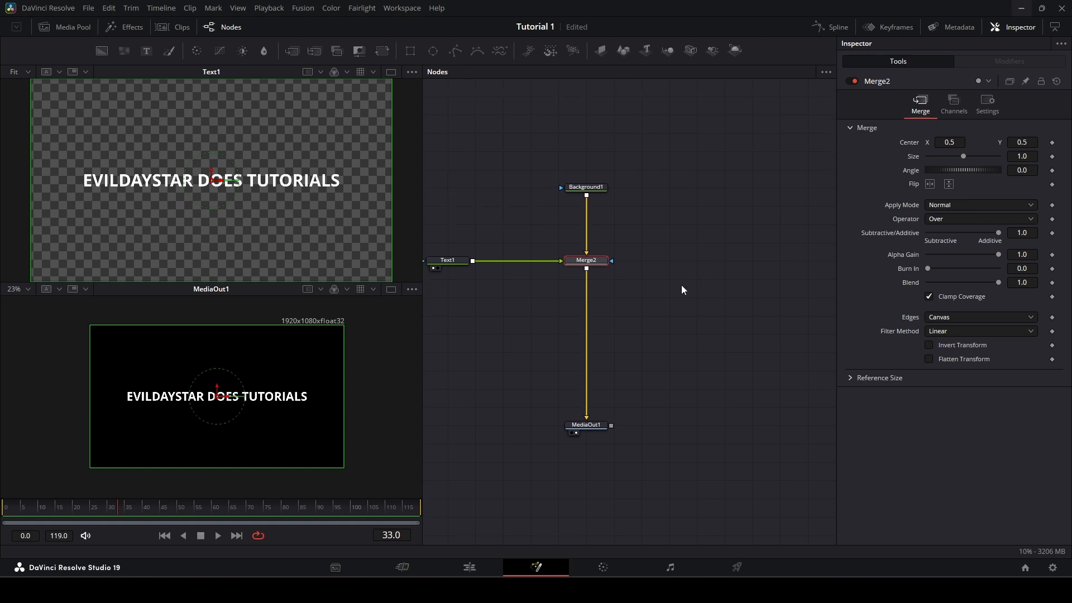
{"action": "scroll", "coordinate": [678, 285], "scroll_direction": "up", "scroll_amount": 2}
{"action": "left_click_drag", "start_coordinate": [668, 283], "coordinate": [639, 275]}
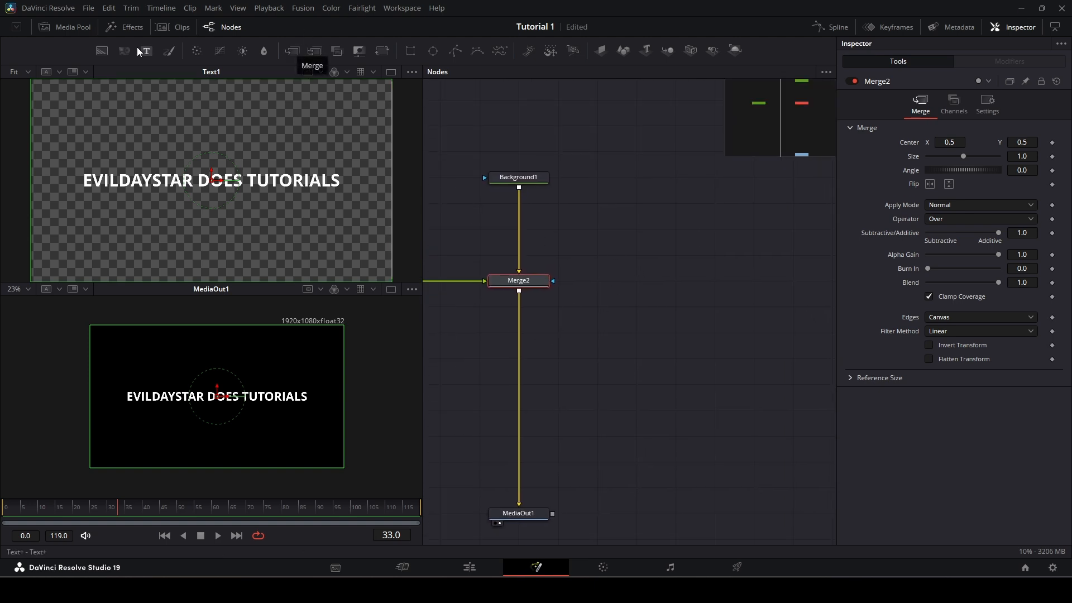
{"action": "left_click_drag", "start_coordinate": [292, 50], "coordinate": [274, 119]}
{"action": "left_click_drag", "start_coordinate": [772, 277], "coordinate": [554, 284]}
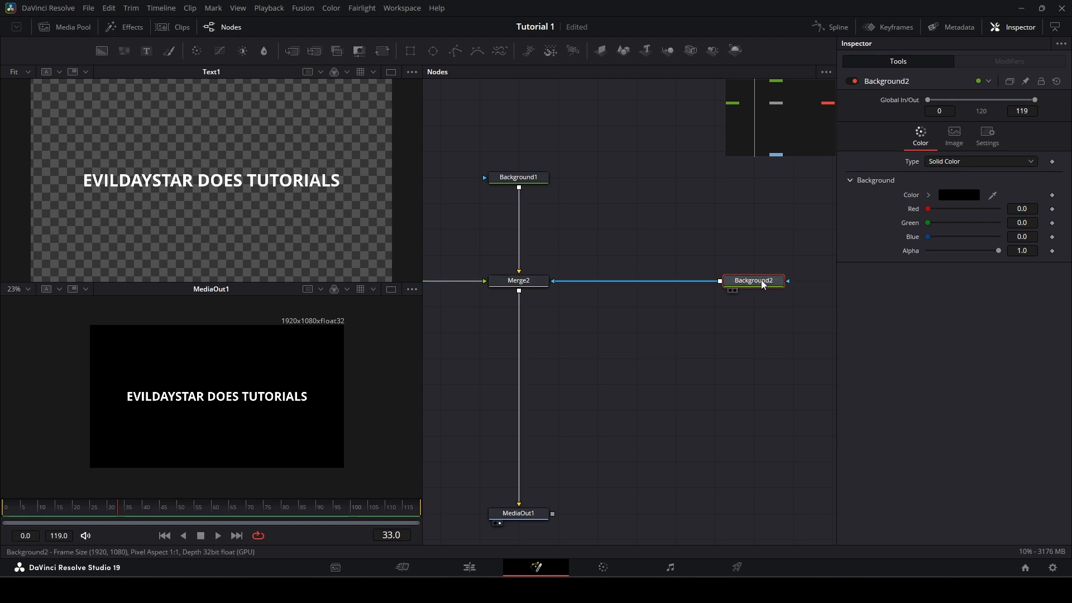
{"action": "left_click_drag", "start_coordinate": [763, 281], "coordinate": [801, 281]}
- Add a third Background node, merge it over Background2 ahead of Merge2's mask input, and place it above the new Merge1
{"action": "left_click_drag", "start_coordinate": [669, 191], "coordinate": [552, 196]}
{"action": "left_click_drag", "start_coordinate": [101, 51], "coordinate": [673, 285]}
{"action": "left_click_drag", "start_coordinate": [749, 286], "coordinate": [572, 287]}
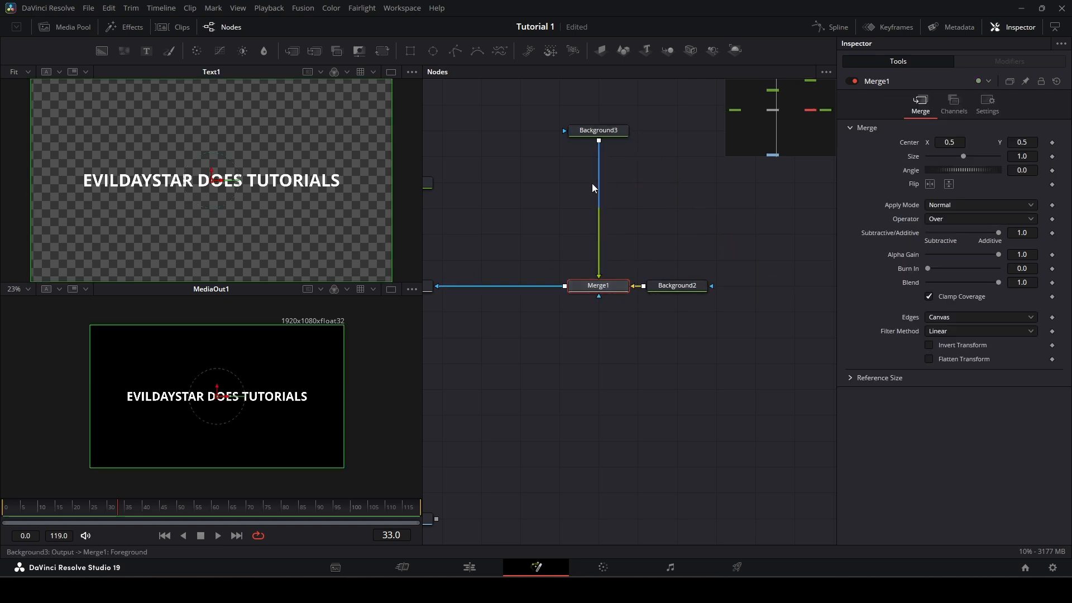
{"action": "left_click_drag", "start_coordinate": [593, 188], "coordinate": [665, 209]}
{"action": "left_click_drag", "start_coordinate": [672, 154], "coordinate": [668, 206]}
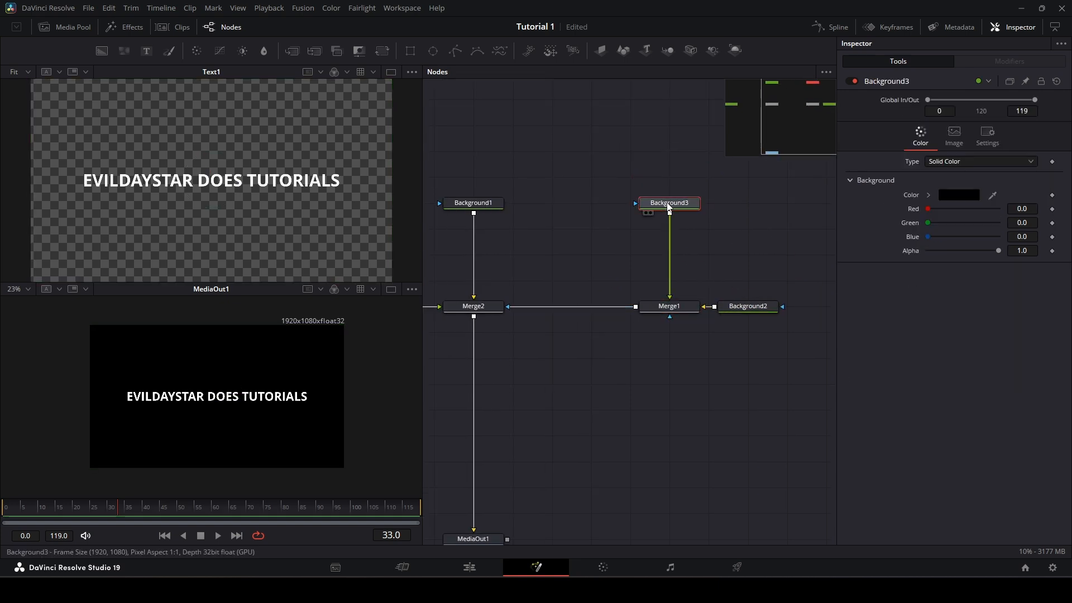
- Turn off Auto Resolution for Background3 and set its height to 1920
{"action": "left_click", "coordinate": [955, 135]}
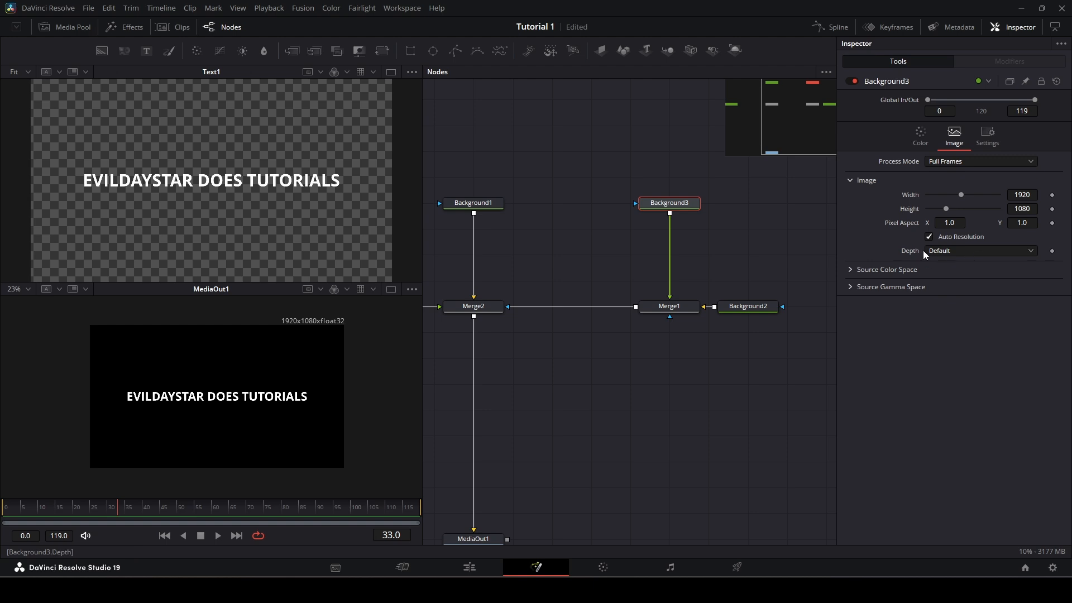
{"action": "left_click", "coordinate": [929, 237]}
{"action": "left_click", "coordinate": [1038, 210]}
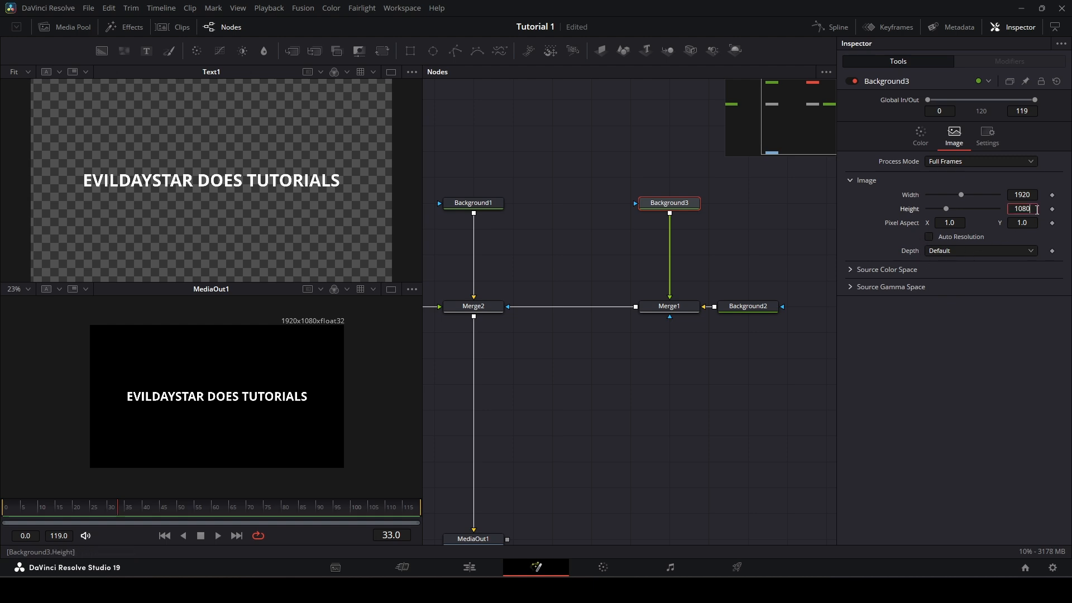
{"action": "type", "text": "1920"}
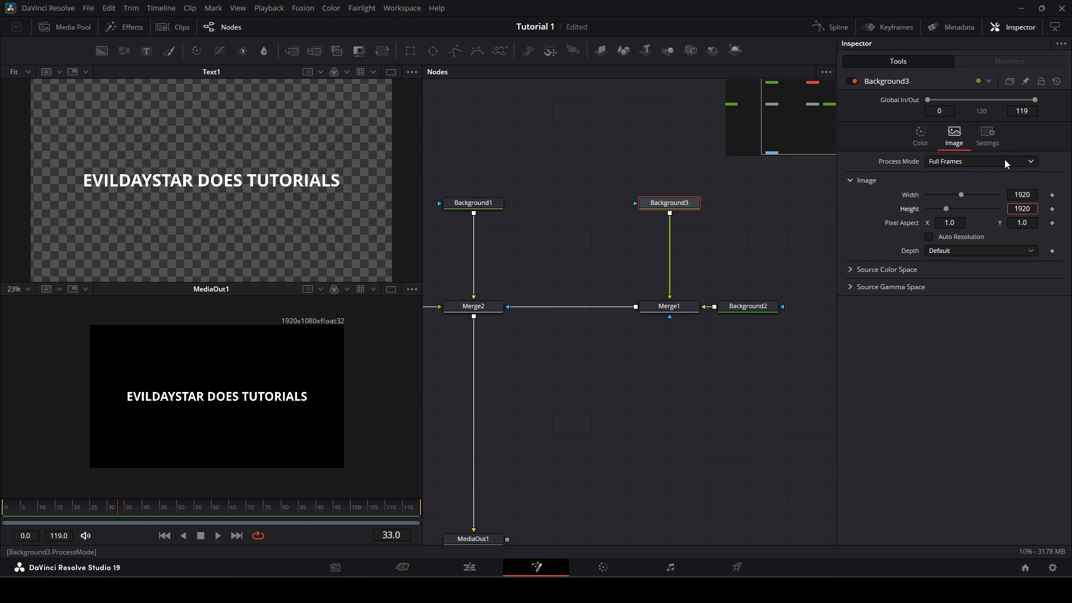
{"action": "key", "text": "Tab"}
{"action": "type", "text": "3"}
{"action": "key", "text": "Return"}
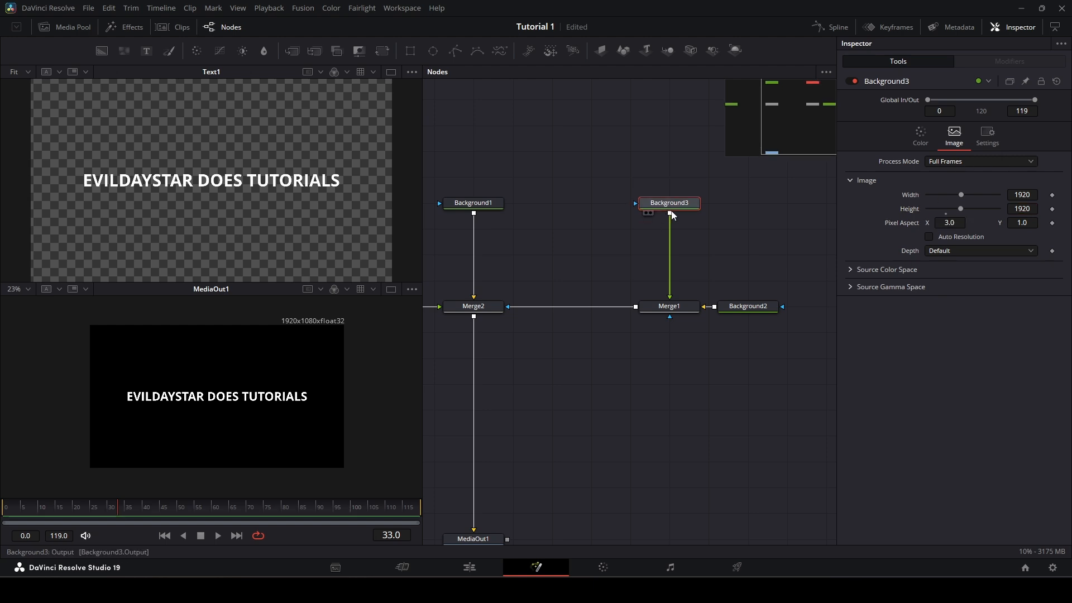
- Set Background3's solid color to white
{"action": "left_click", "coordinate": [919, 137]}
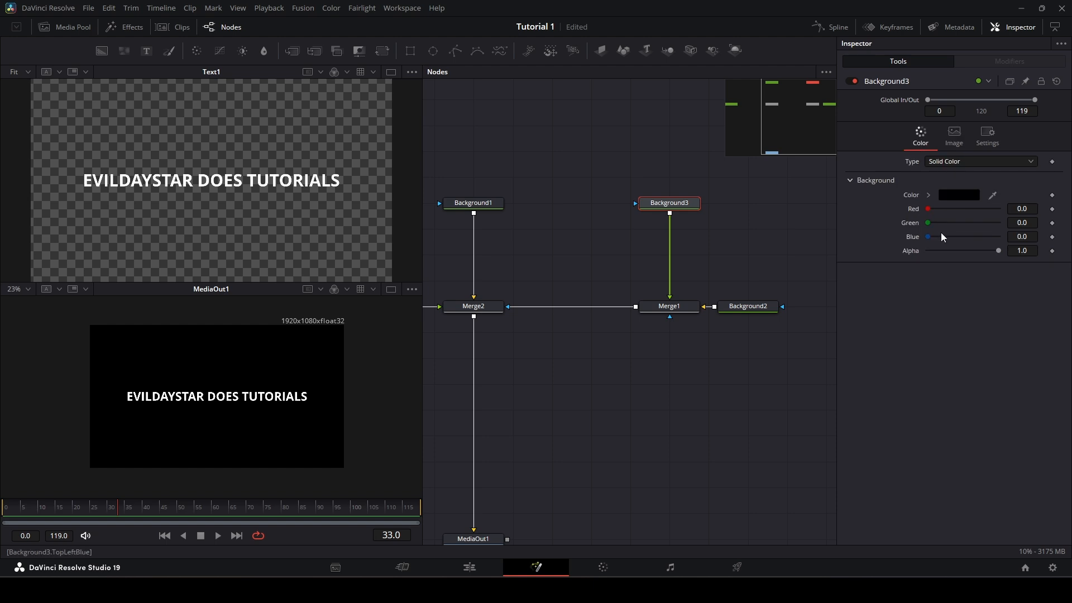
{"action": "left_click", "coordinate": [954, 197]}
{"action": "left_click_drag", "start_coordinate": [666, 255], "coordinate": [672, 164]}
{"action": "left_click", "coordinate": [656, 397]}
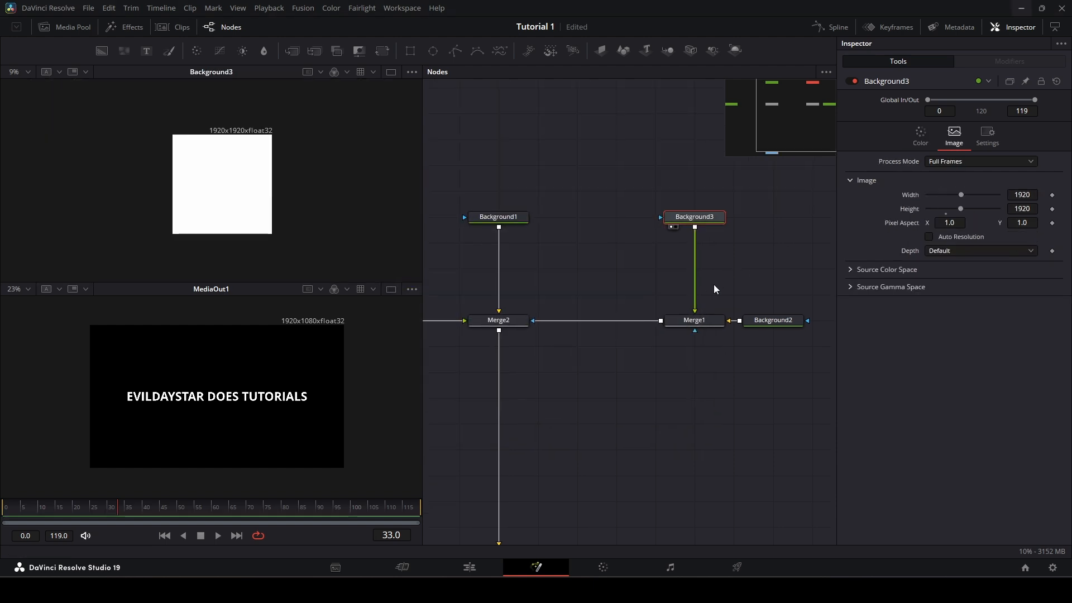
- Add a Rectangle mask node above Background3 and connect its output to Background3's effect mask input
{"action": "scroll", "coordinate": [714, 284], "scroll_direction": "up", "scroll_amount": 3}
{"action": "left_click_drag", "start_coordinate": [710, 279], "coordinate": [674, 304]}
{"action": "scroll", "coordinate": [669, 318], "scroll_direction": "down", "scroll_amount": 2}
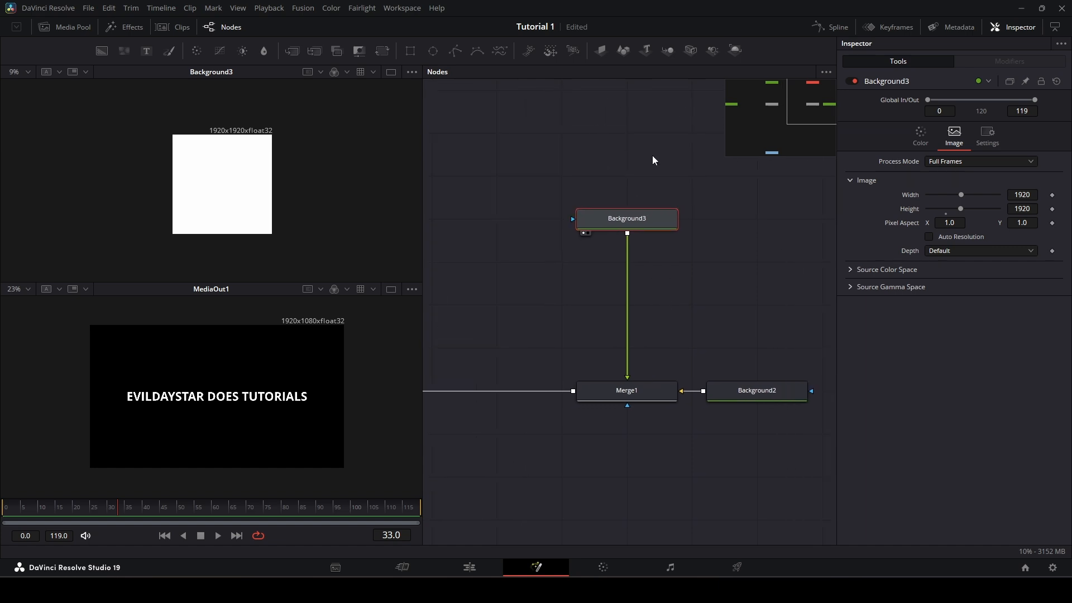
{"action": "left_click_drag", "start_coordinate": [653, 156], "coordinate": [638, 173]}
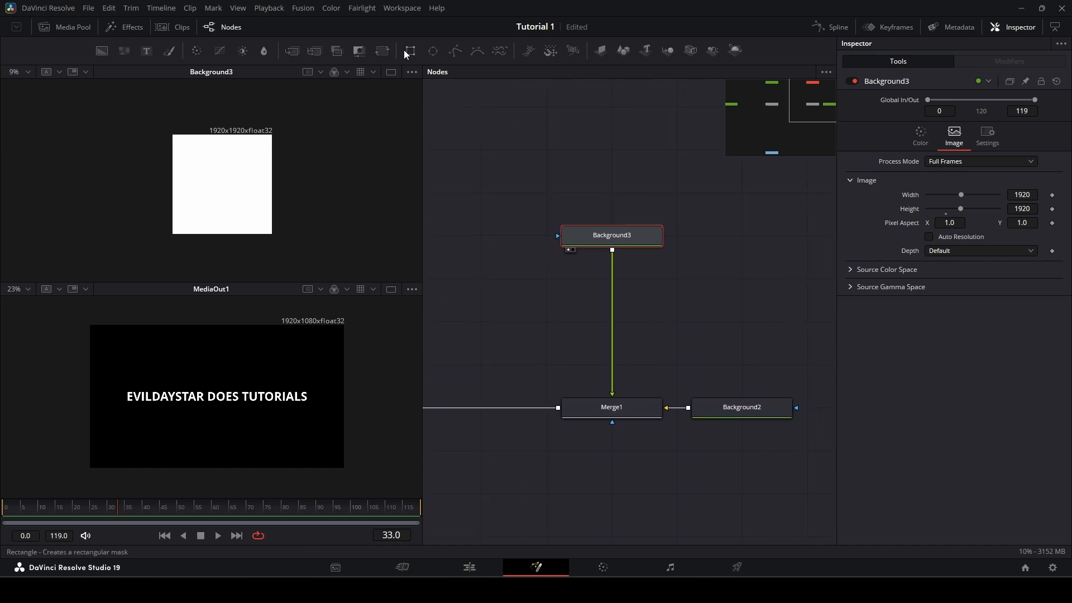
{"action": "left_click_drag", "start_coordinate": [410, 52], "coordinate": [662, 208]}
{"action": "scroll", "coordinate": [641, 160], "scroll_direction": "down", "scroll_amount": 2}
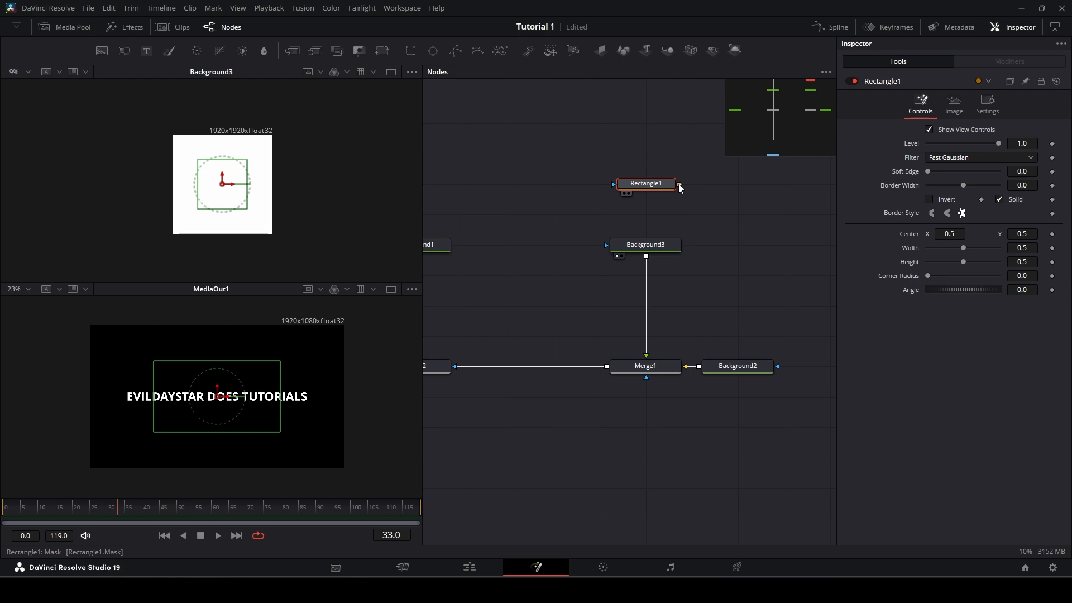
{"action": "left_click_drag", "start_coordinate": [679, 183], "coordinate": [649, 246]}
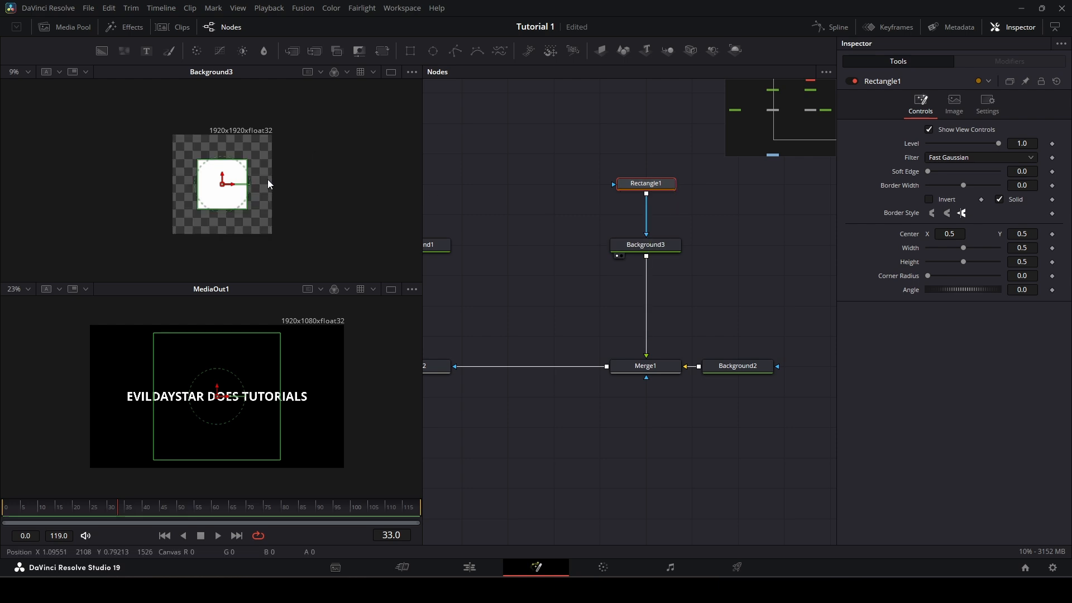
- Set Rectangle1's soft edge to 0.0425 and move Background3 up closer beneath Rectangle1
{"action": "key", "text": "ctrl+f"}
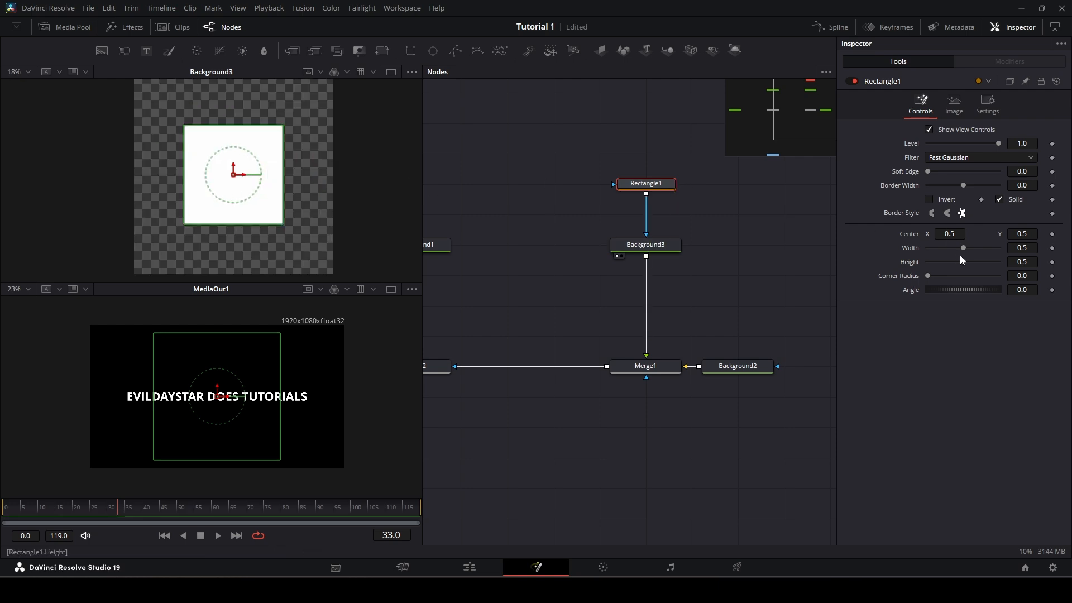
{"action": "left_click_drag", "start_coordinate": [927, 172], "coordinate": [942, 174]}
{"action": "scroll", "coordinate": [696, 277], "scroll_direction": "down", "scroll_amount": 4}
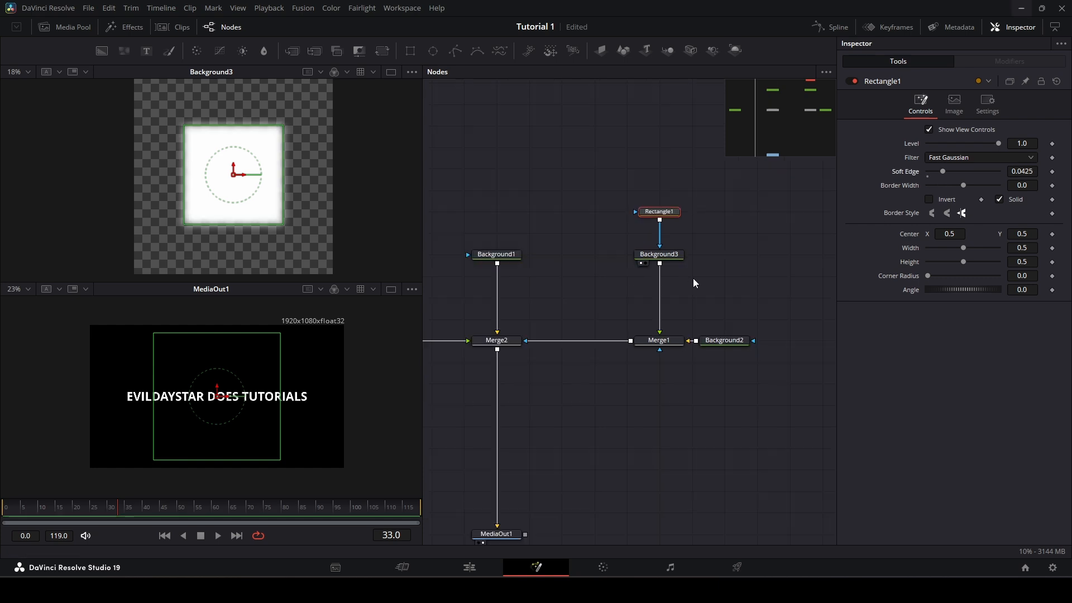
{"action": "left_click_drag", "start_coordinate": [682, 236], "coordinate": [682, 222]}
{"action": "left_click_drag", "start_coordinate": [598, 300], "coordinate": [641, 293]}
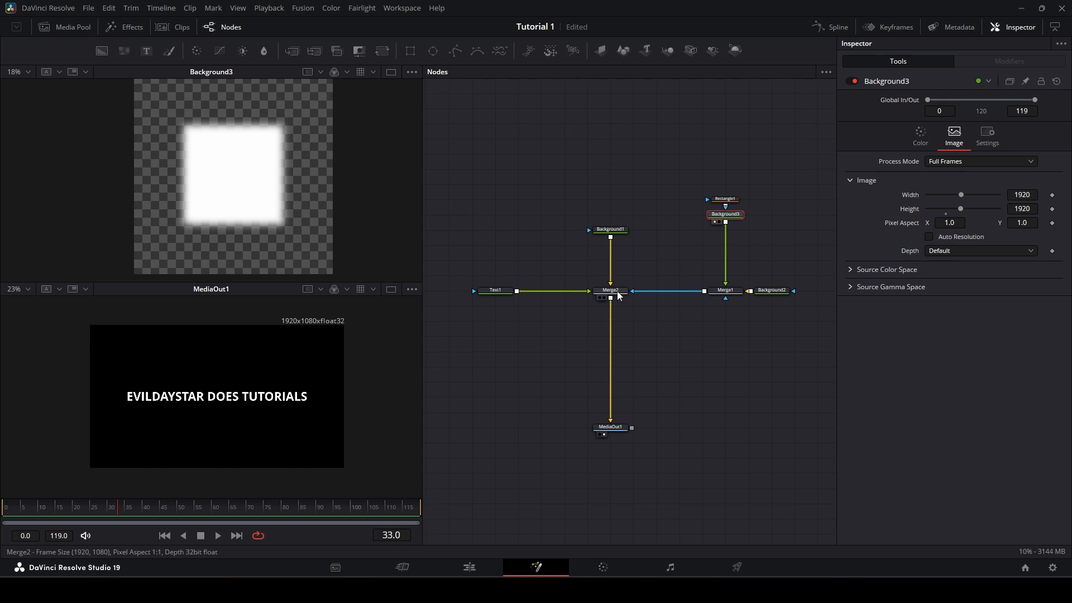
- Make Background2 fully transparent by setting its alpha to 0
{"action": "left_click", "coordinate": [772, 290]}
{"action": "left_click_drag", "start_coordinate": [992, 253], "coordinate": [893, 252]}
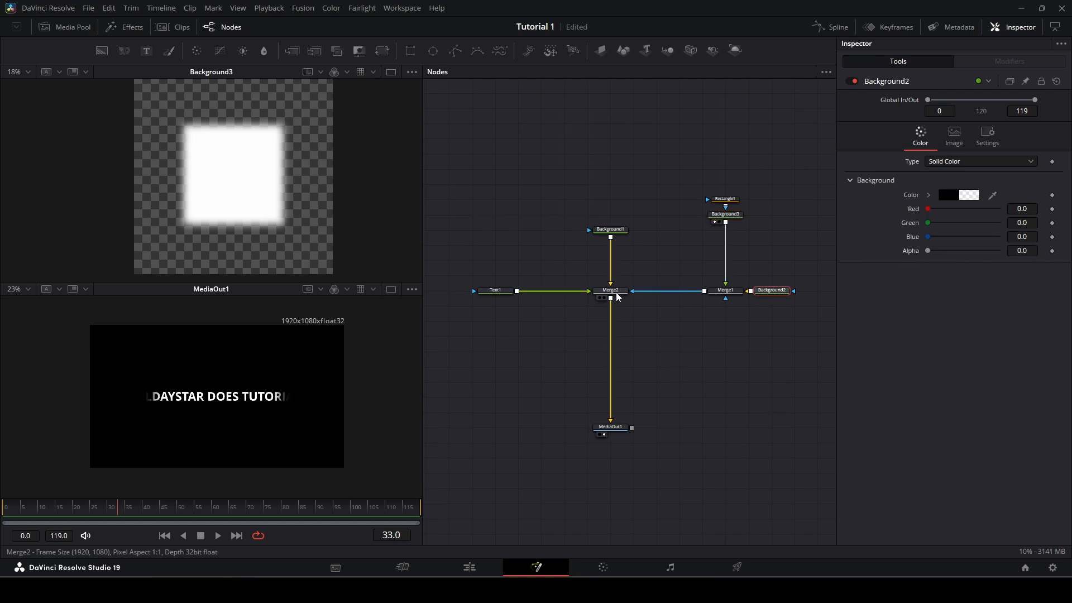
- Load Merge2 and Merge1 into the two viewers and examine the masked text and the mask's soft edges
{"action": "left_click_drag", "start_coordinate": [618, 297], "coordinate": [344, 408]}
{"action": "scroll", "coordinate": [223, 426], "scroll_direction": "up", "scroll_amount": 5}
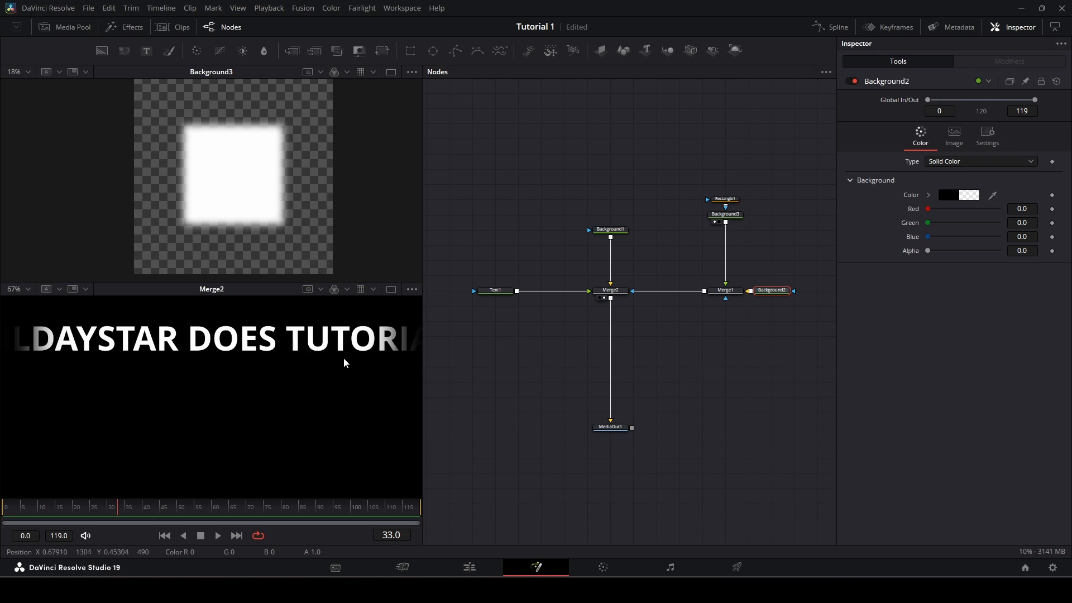
{"action": "left_click_drag", "start_coordinate": [345, 363], "coordinate": [268, 389]}
{"action": "left_click_drag", "start_coordinate": [172, 393], "coordinate": [357, 395]}
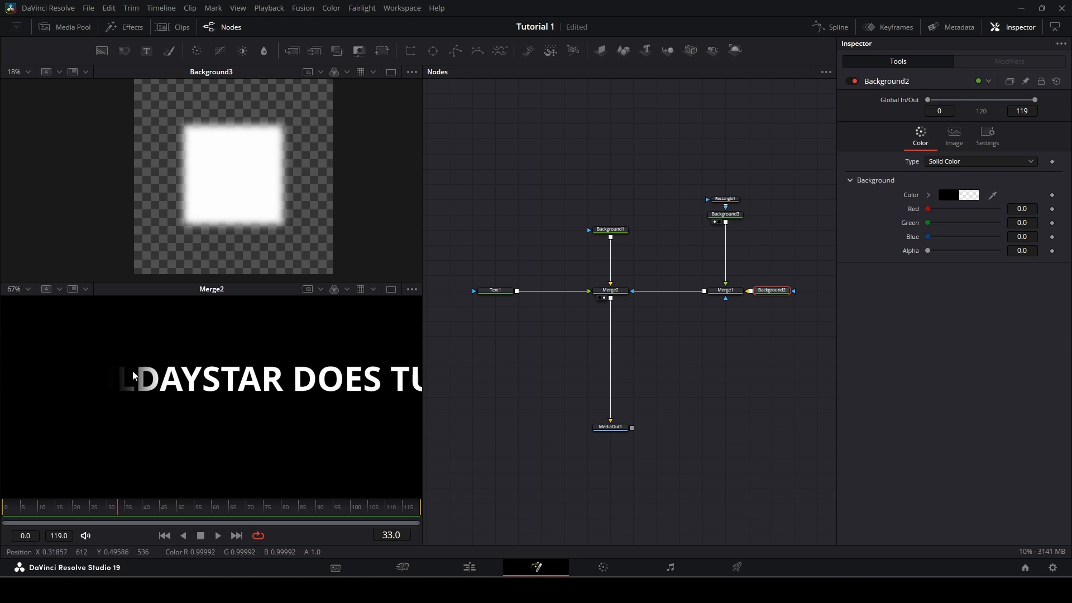
{"action": "scroll", "coordinate": [146, 377], "scroll_direction": "down", "scroll_amount": 5}
{"action": "left_click_drag", "start_coordinate": [339, 343], "coordinate": [288, 383]}
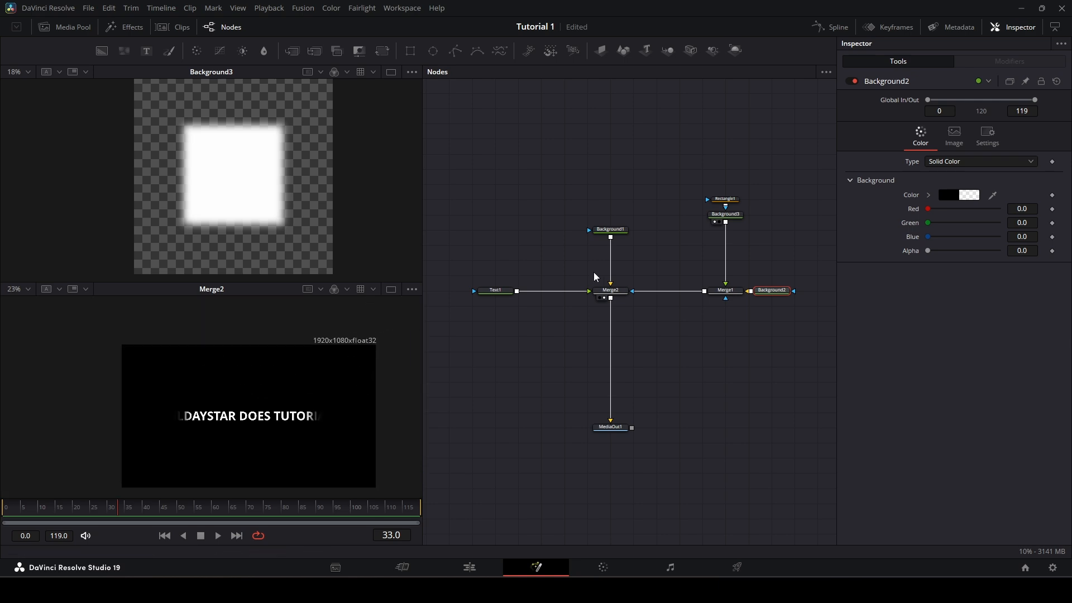
{"action": "left_click", "coordinate": [715, 298]}
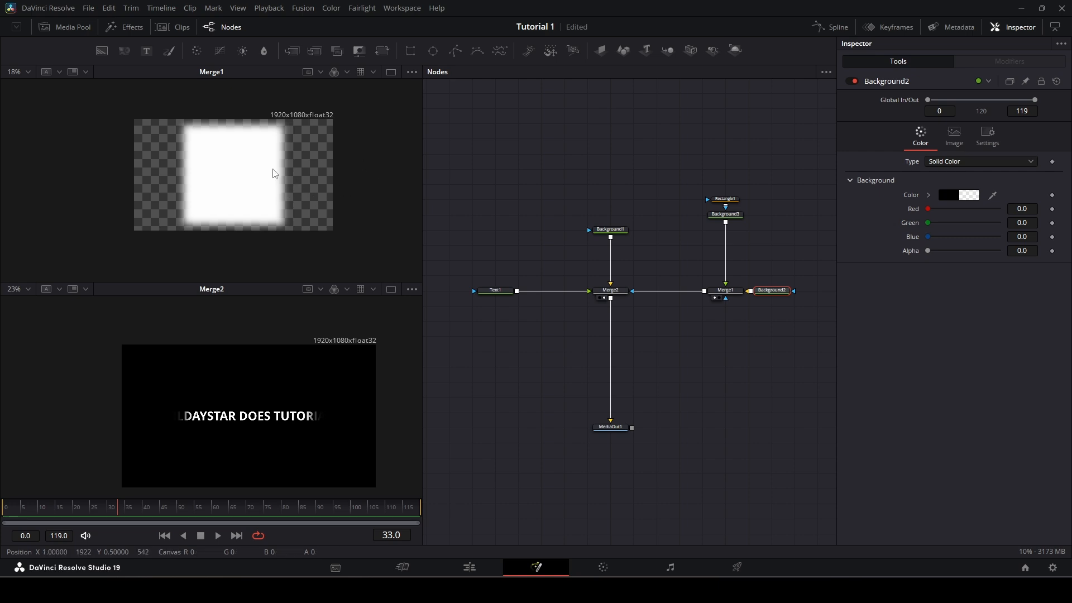
{"action": "scroll", "coordinate": [276, 180], "scroll_direction": "up", "scroll_amount": 5}
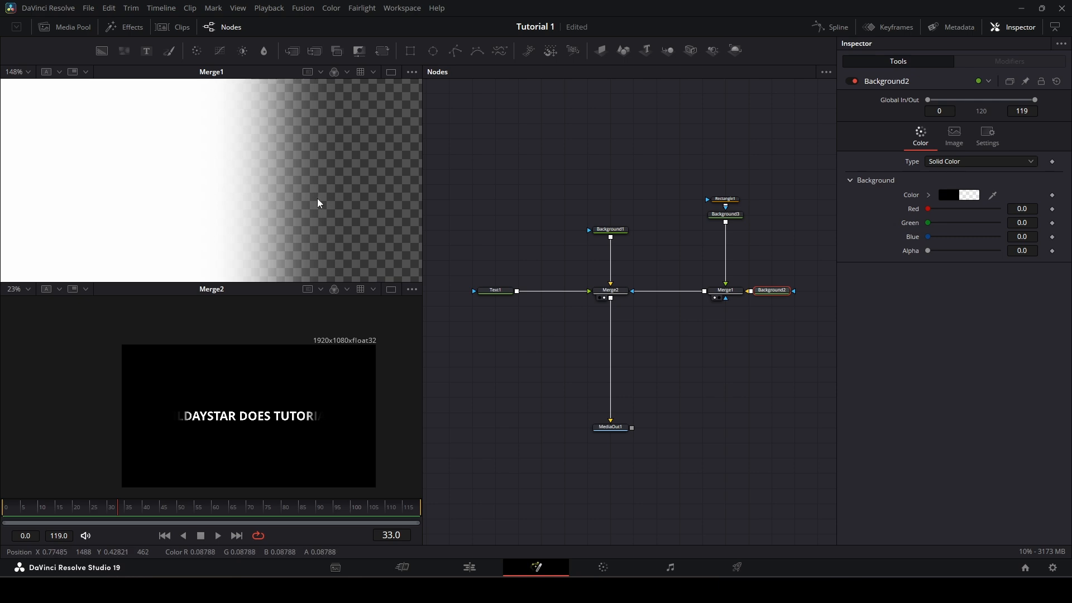
{"action": "scroll", "coordinate": [257, 205], "scroll_direction": "down", "scroll_amount": 5}
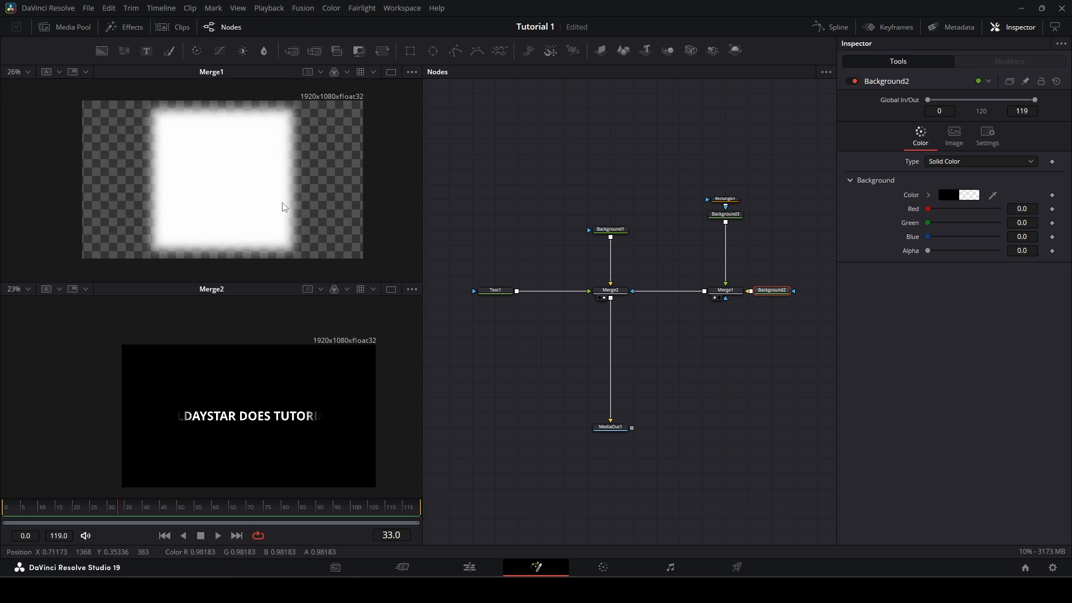
{"action": "left_click_drag", "start_coordinate": [285, 208], "coordinate": [317, 212]}
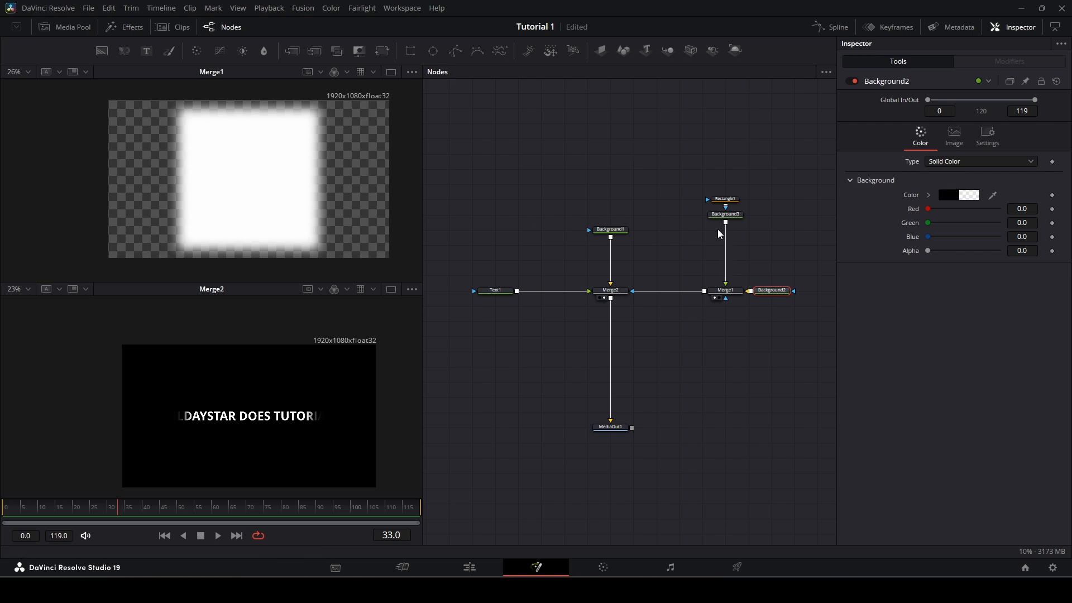
- Insert a Transform node between Background3 and Merge1 and set its size to 0.004
{"action": "scroll", "coordinate": [666, 240], "scroll_direction": "up", "scroll_amount": 4}
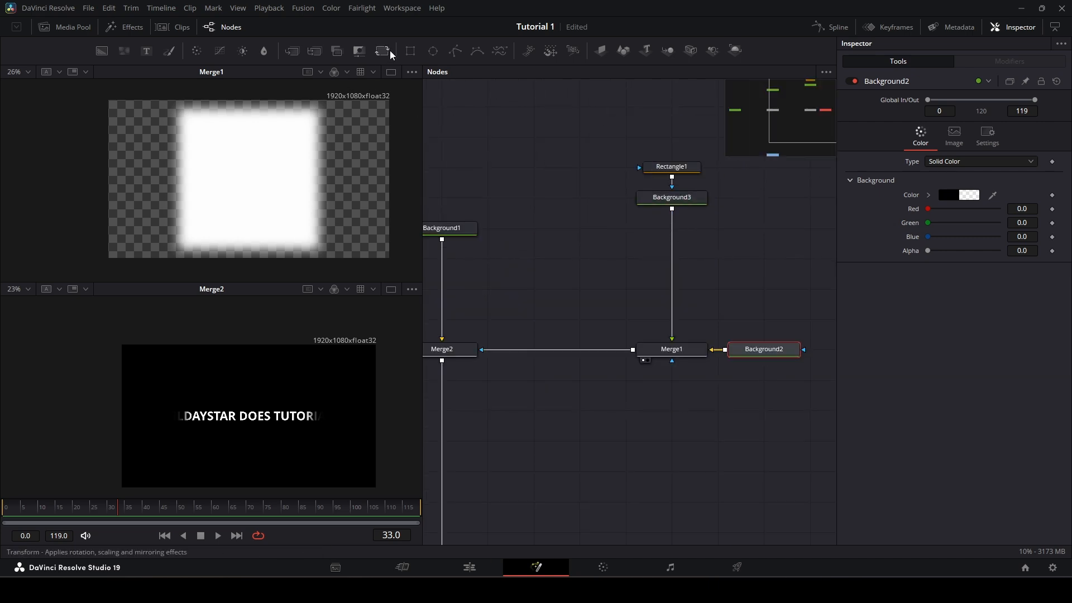
{"action": "left_click_drag", "start_coordinate": [382, 50], "coordinate": [675, 240]}
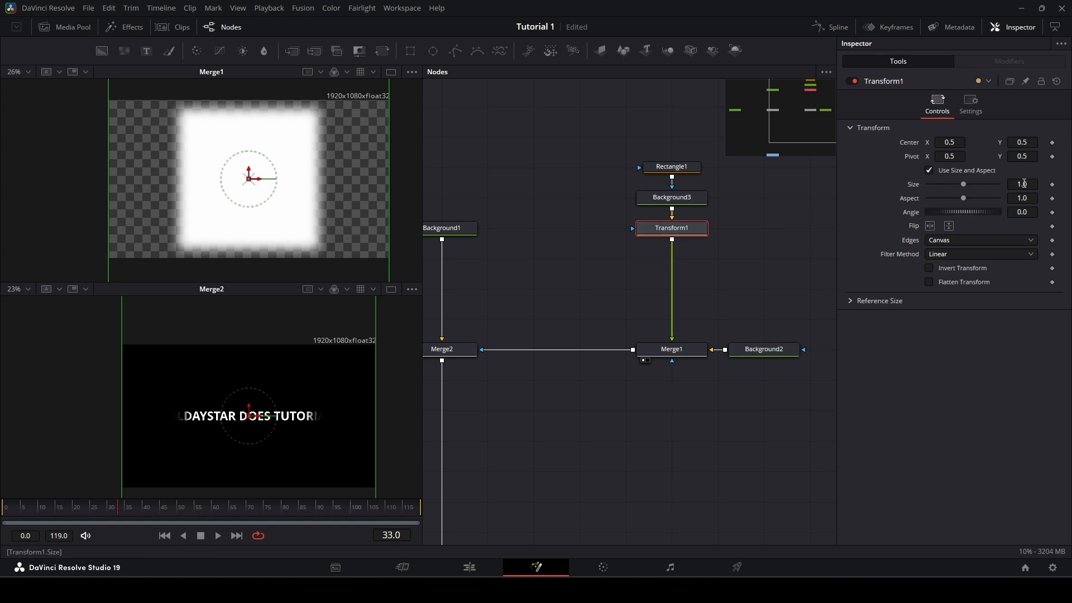
{"action": "left_click", "coordinate": [1024, 184]}
{"action": "type", "text": "0.004"}
{"action": "key", "text": "Tab"}
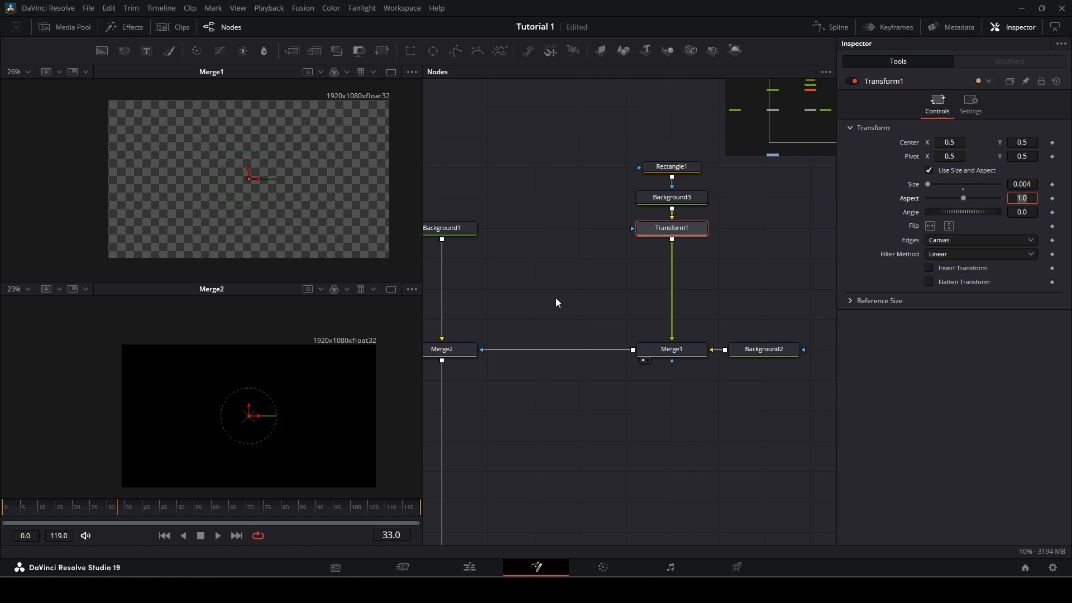
- Examine the shrunken soft square up close in the Merge2 and Merge1 viewers
{"action": "scroll", "coordinate": [246, 424], "scroll_direction": "up", "scroll_amount": 8}
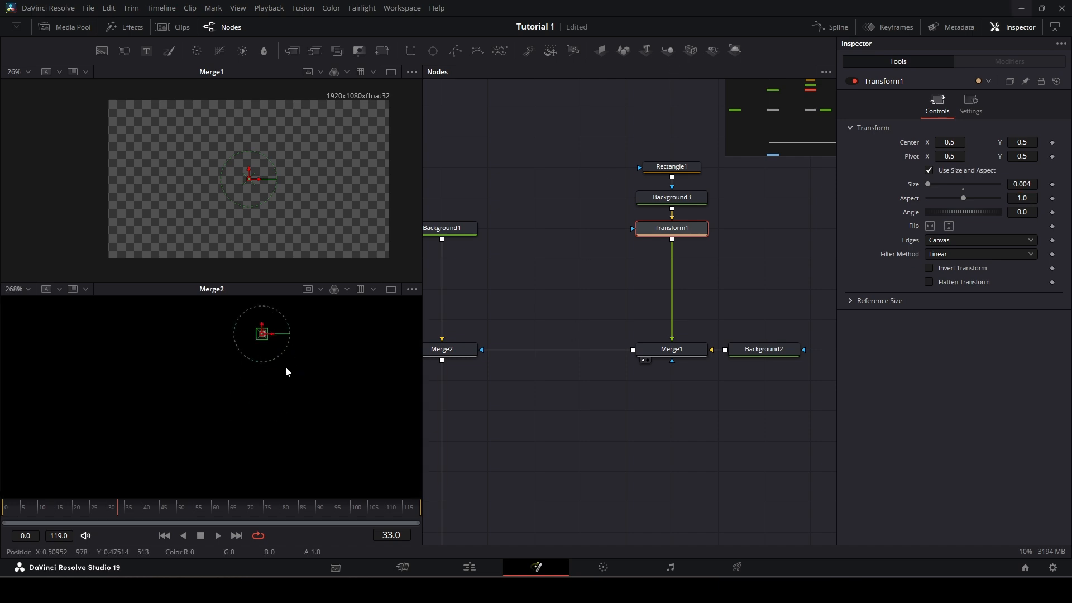
{"action": "scroll", "coordinate": [286, 372], "scroll_direction": "up", "scroll_amount": 7}
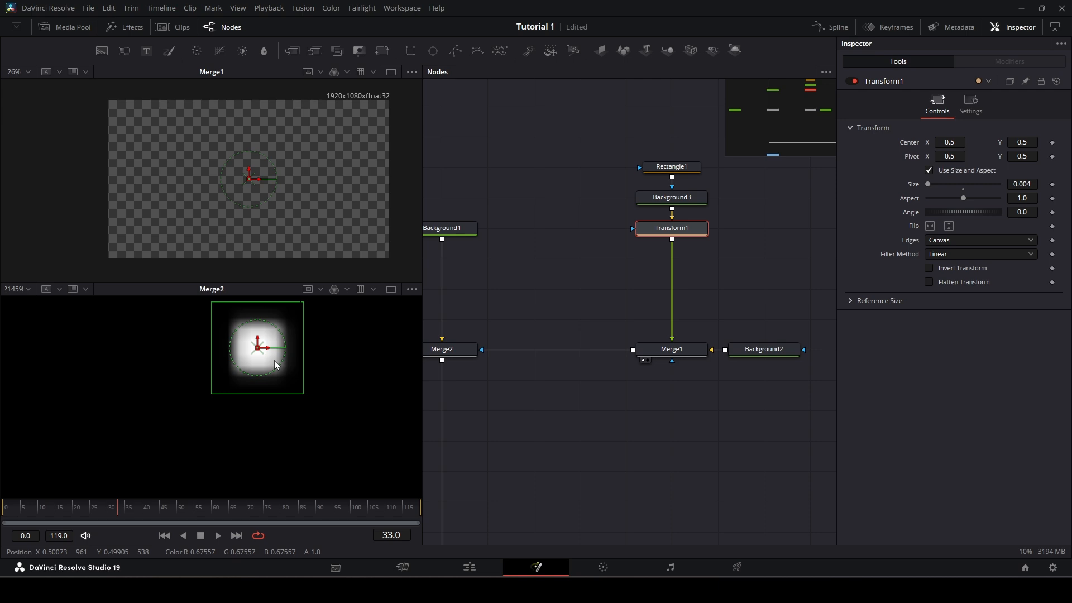
{"action": "scroll", "coordinate": [277, 364], "scroll_direction": "down", "scroll_amount": 7}
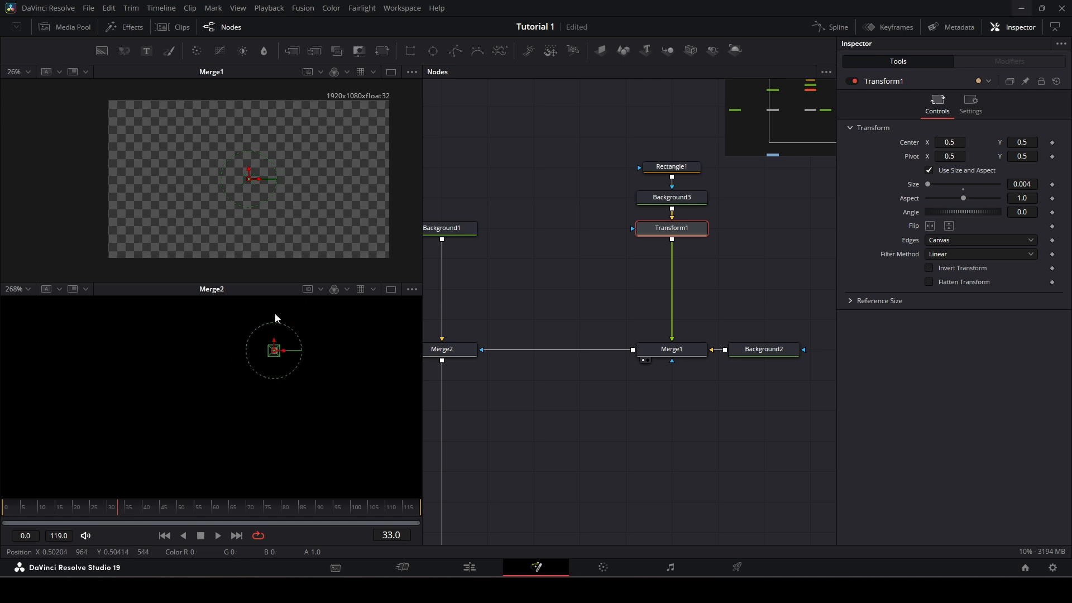
{"action": "scroll", "coordinate": [247, 215], "scroll_direction": "up", "scroll_amount": 10}
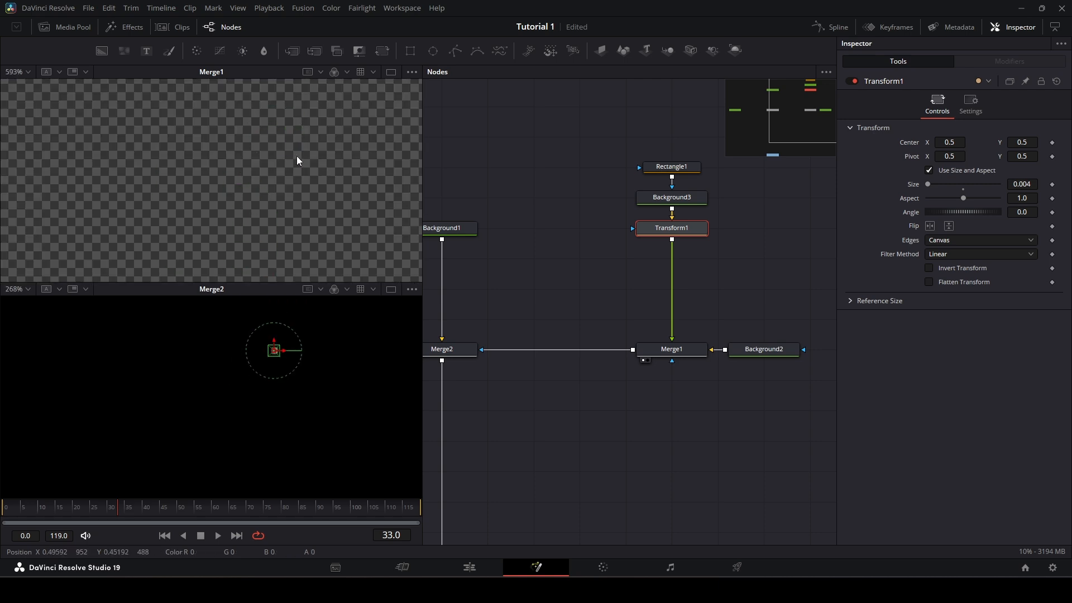
{"action": "scroll", "coordinate": [294, 204], "scroll_direction": "up", "scroll_amount": 4}
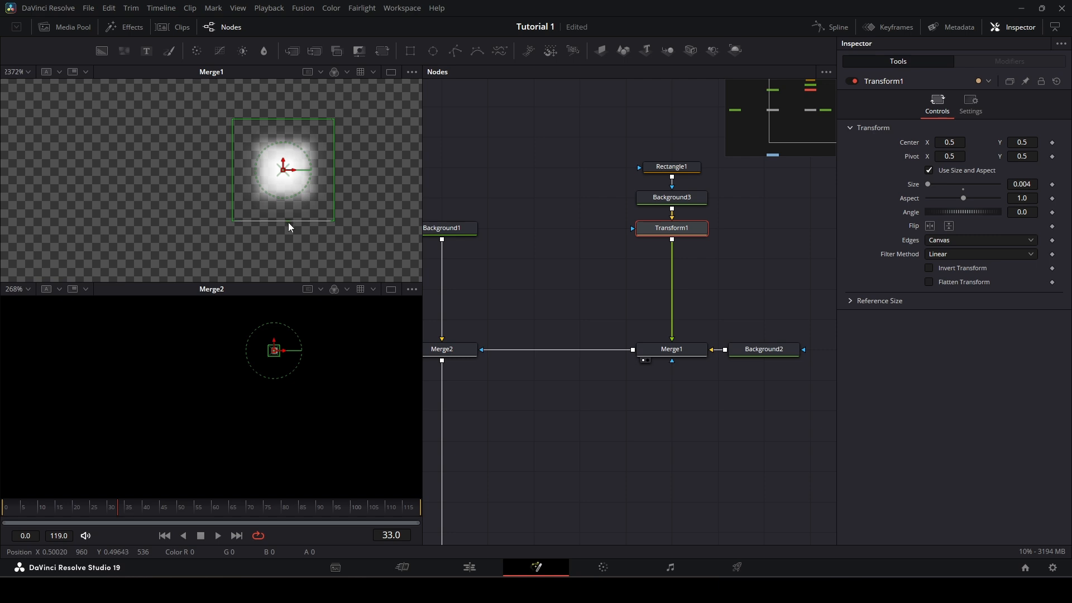
{"action": "scroll", "coordinate": [289, 224], "scroll_direction": "down", "scroll_amount": 9}
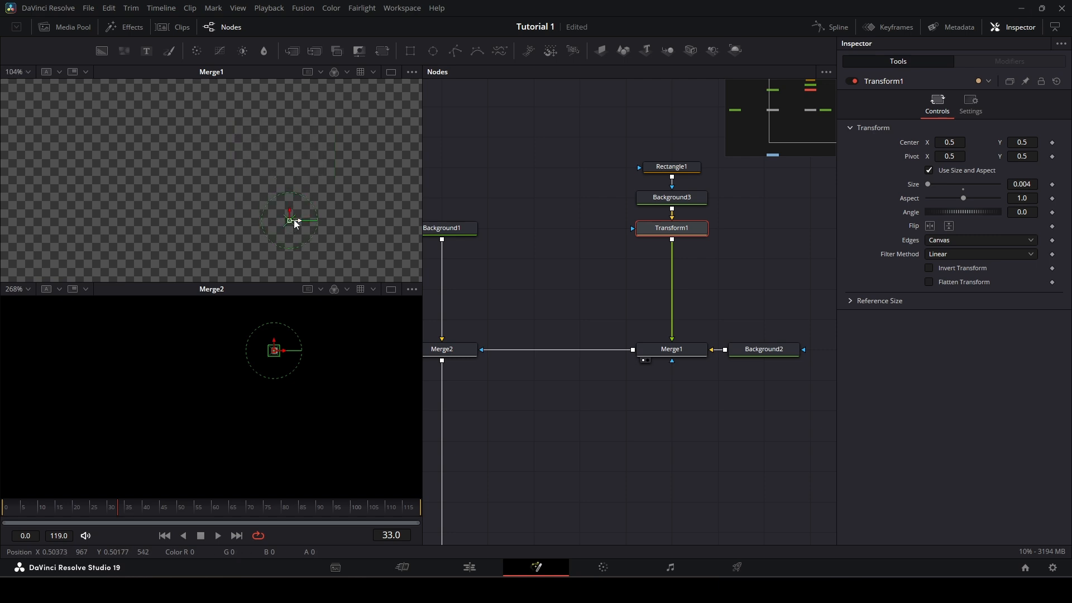
{"action": "scroll", "coordinate": [290, 179], "scroll_direction": "down", "scroll_amount": 4}
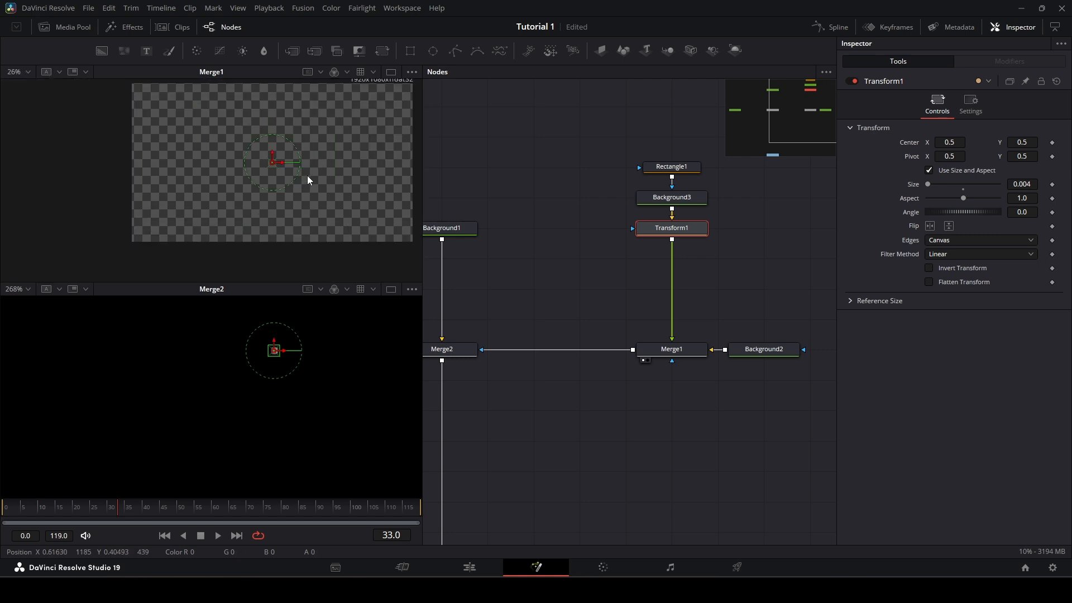
{"action": "scroll", "coordinate": [316, 360], "scroll_direction": "down", "scroll_amount": 7}
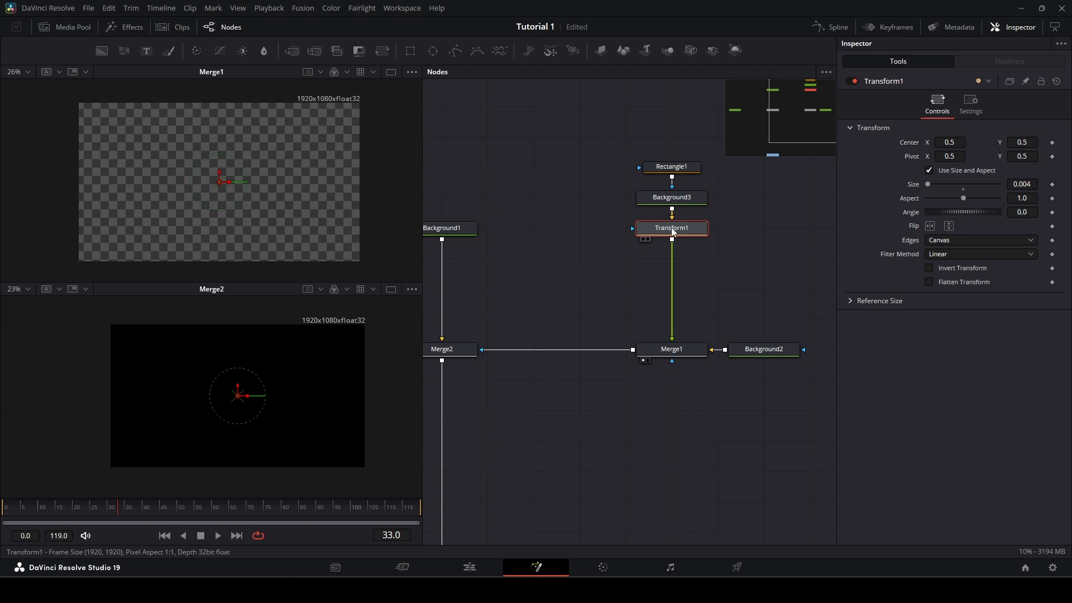
- Save the project and set Transform1's edges to Wrap
{"action": "key", "text": "ctrl+s"}
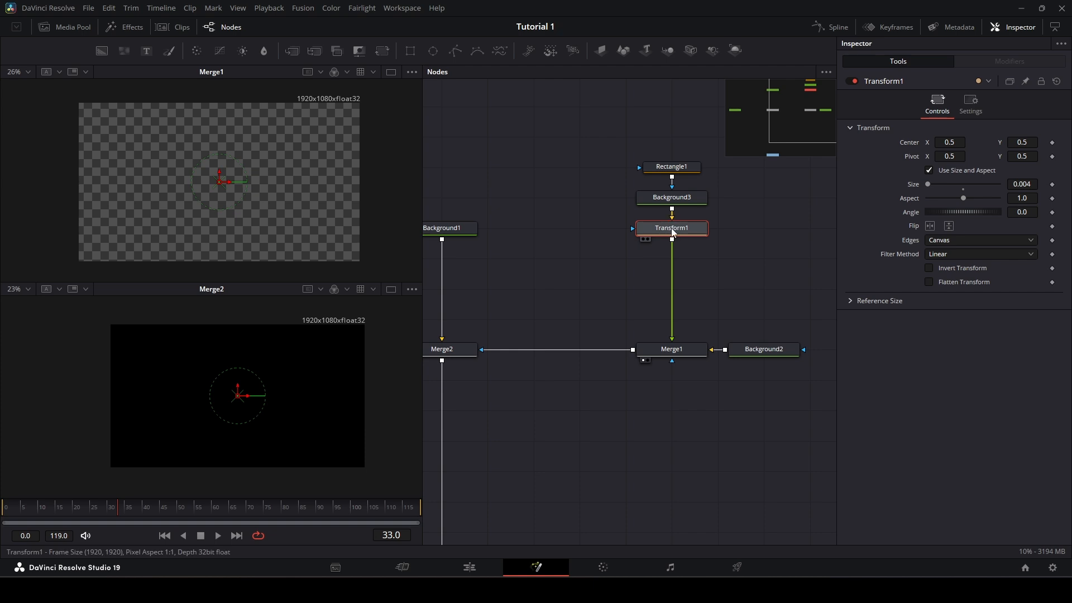
{"action": "left_click", "coordinate": [930, 243]}
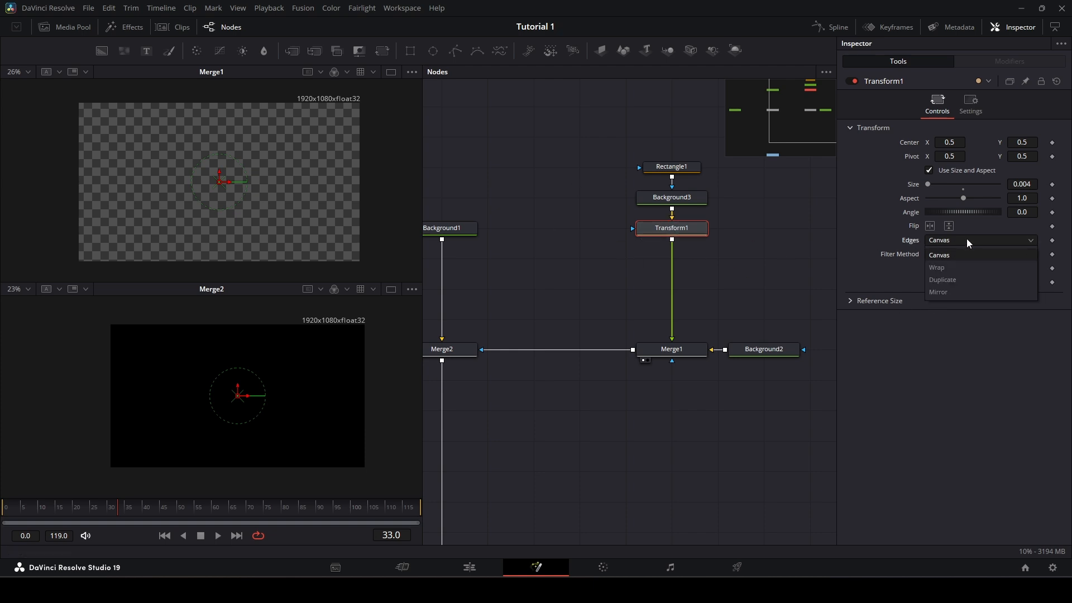
{"action": "left_click", "coordinate": [963, 270]}
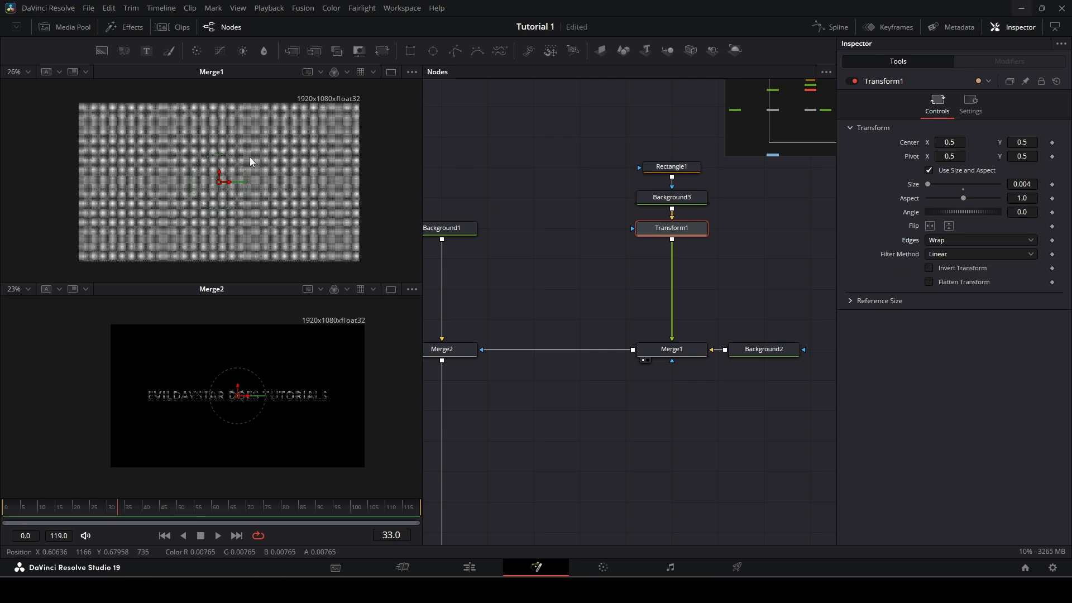
- Check the dot pattern on the mask and title text, and set Transform1's size to 0.003
{"action": "scroll", "coordinate": [251, 162], "scroll_direction": "up", "scroll_amount": 10}
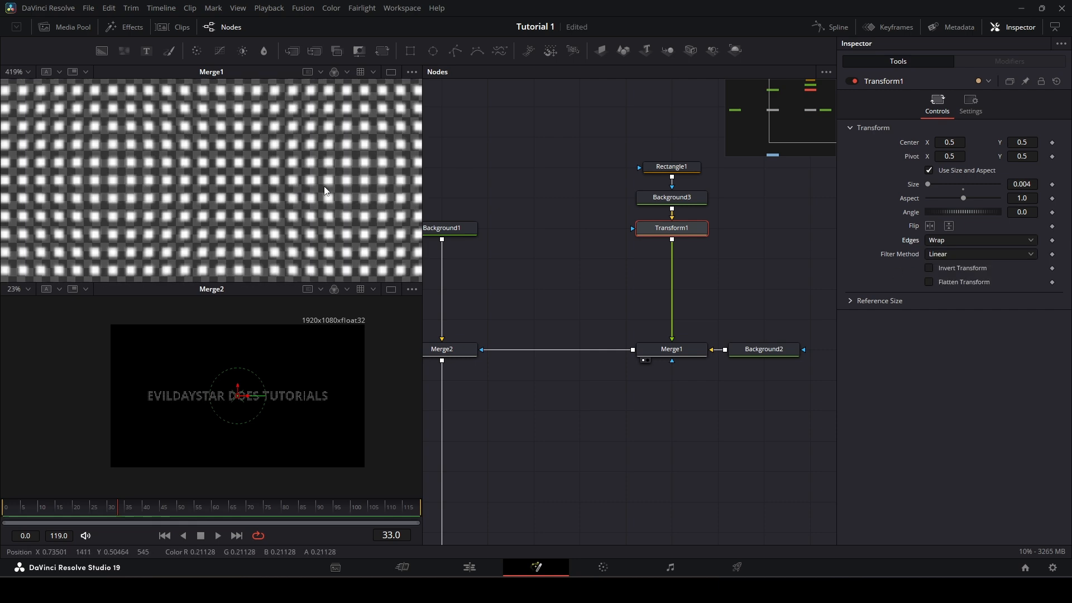
{"action": "scroll", "coordinate": [323, 184], "scroll_direction": "down", "scroll_amount": 7}
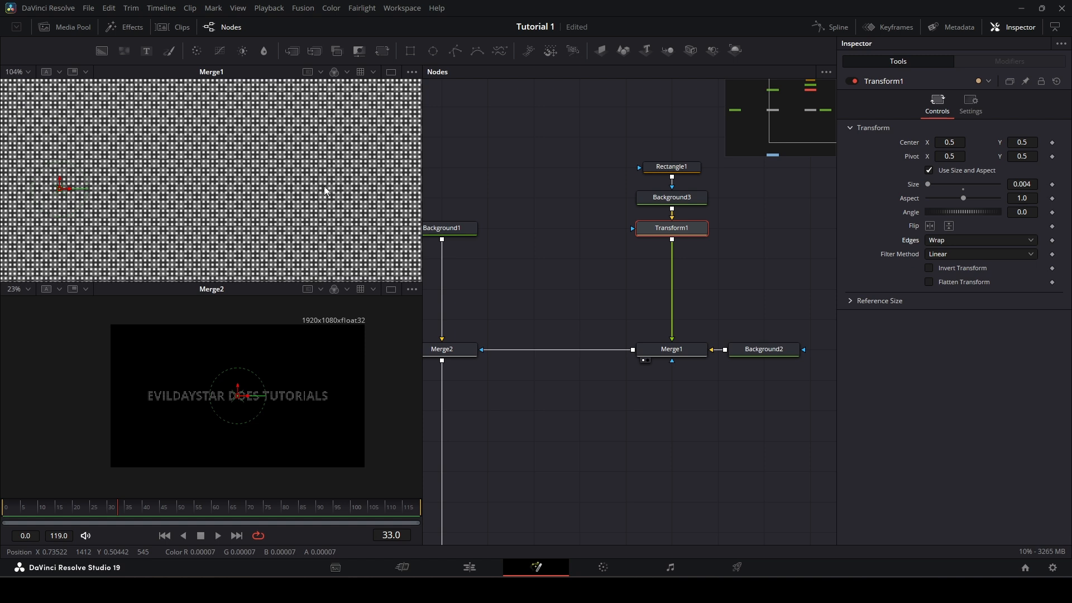
{"action": "scroll", "coordinate": [276, 391], "scroll_direction": "up", "scroll_amount": 4}
{"action": "scroll", "coordinate": [273, 386], "scroll_direction": "down", "scroll_amount": 2}
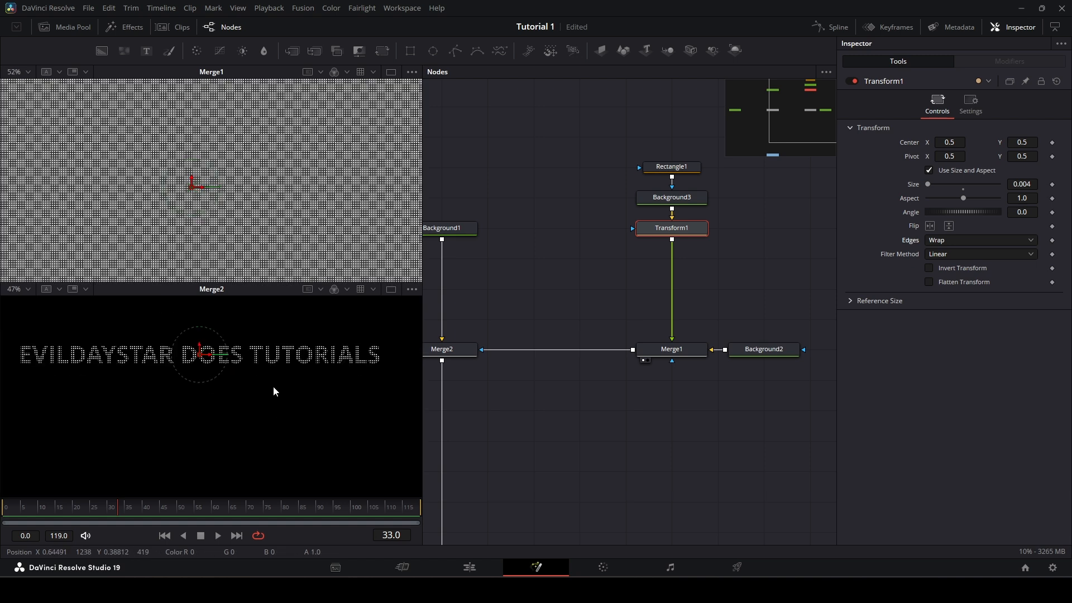
{"action": "left_click_drag", "start_coordinate": [283, 426], "coordinate": [286, 444]}
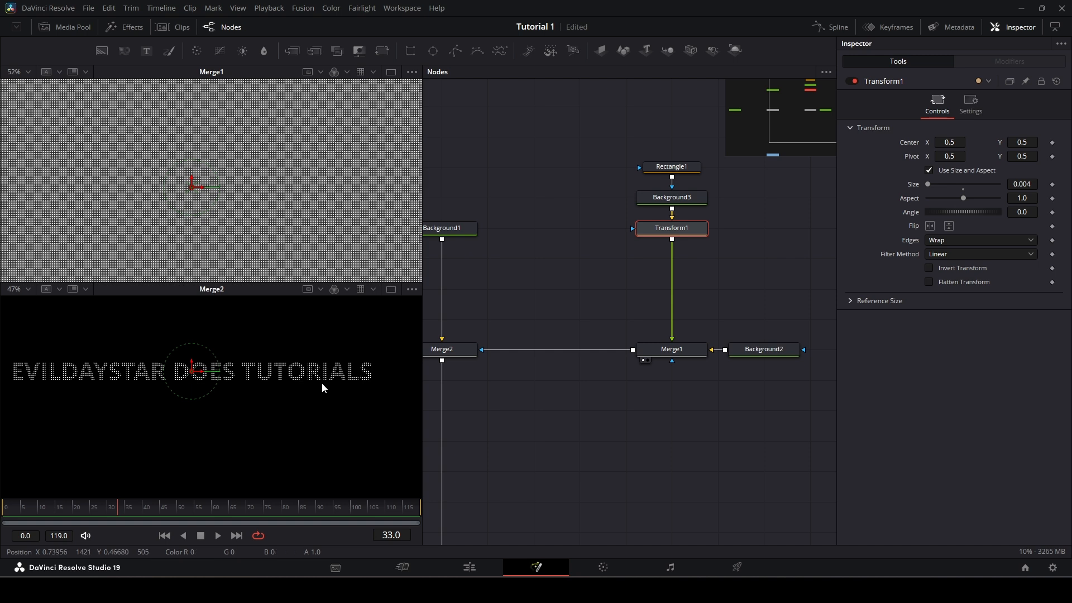
{"action": "scroll", "coordinate": [324, 382], "scroll_direction": "up", "scroll_amount": 2}
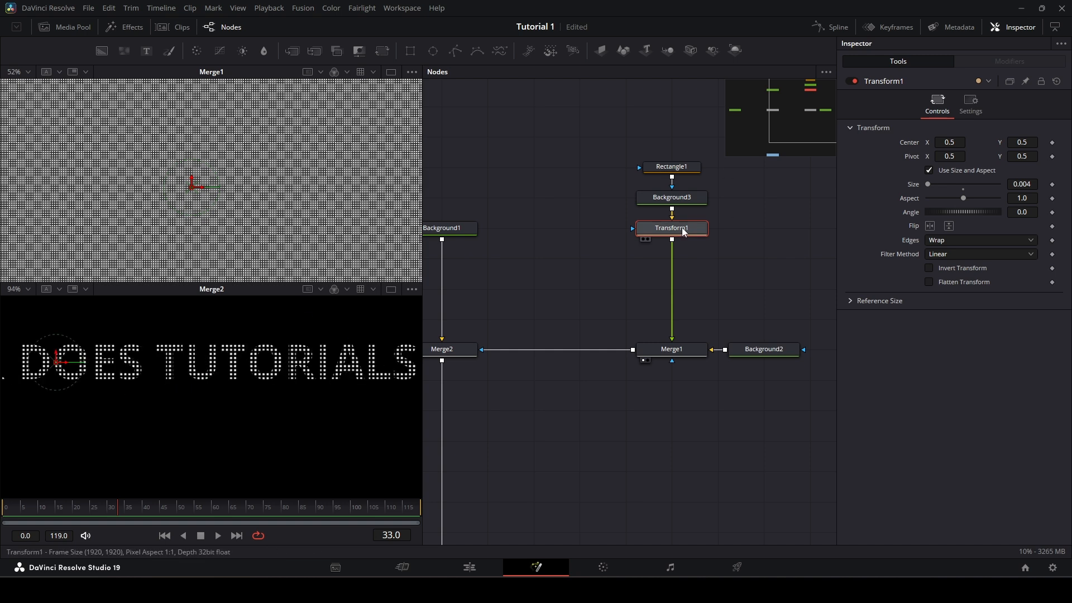
{"action": "double_click", "coordinate": [1022, 184]}
{"action": "type", "text": "0.001"}
{"action": "key", "text": "Return"}
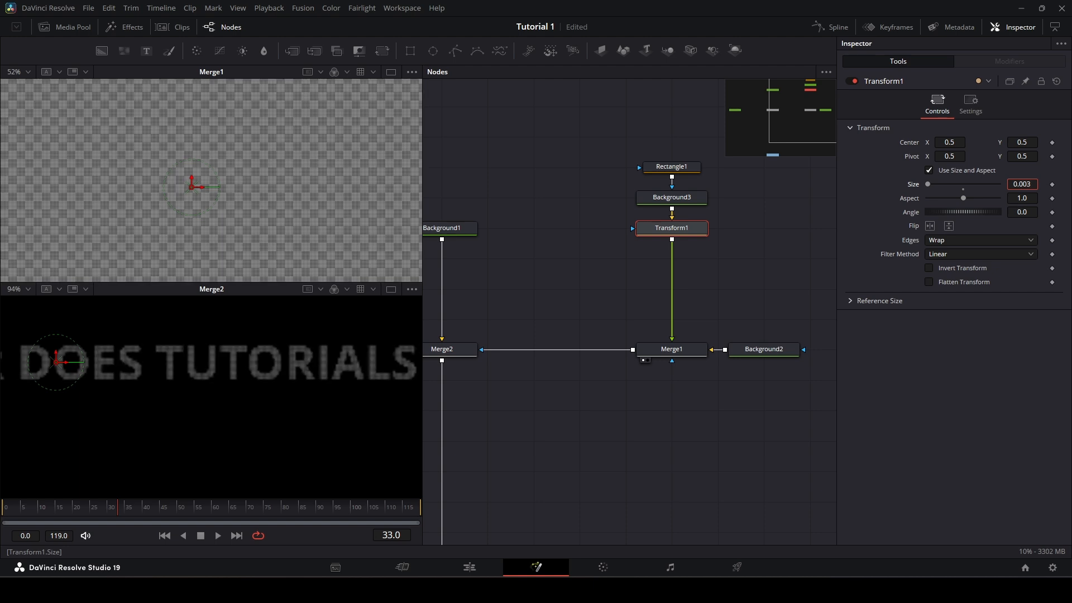
- Set Transform1's size to 0.004 and check the full dotted title in the MediaOut1 viewer
{"action": "scroll", "coordinate": [1033, 184], "scroll_direction": "down", "scroll_amount": 1}
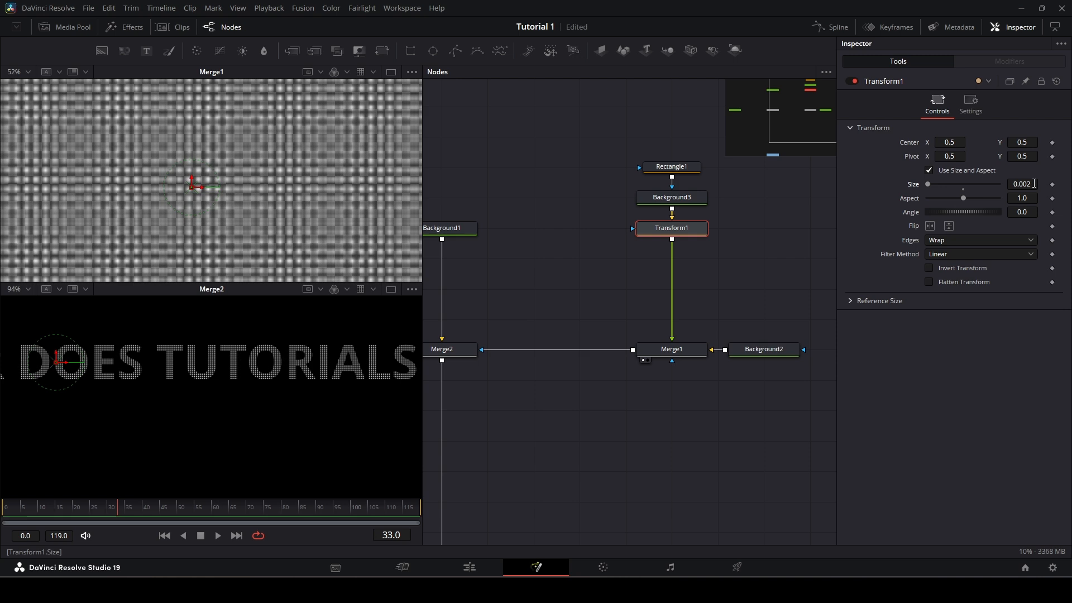
{"action": "scroll", "coordinate": [1033, 184], "scroll_direction": "up", "scroll_amount": 2}
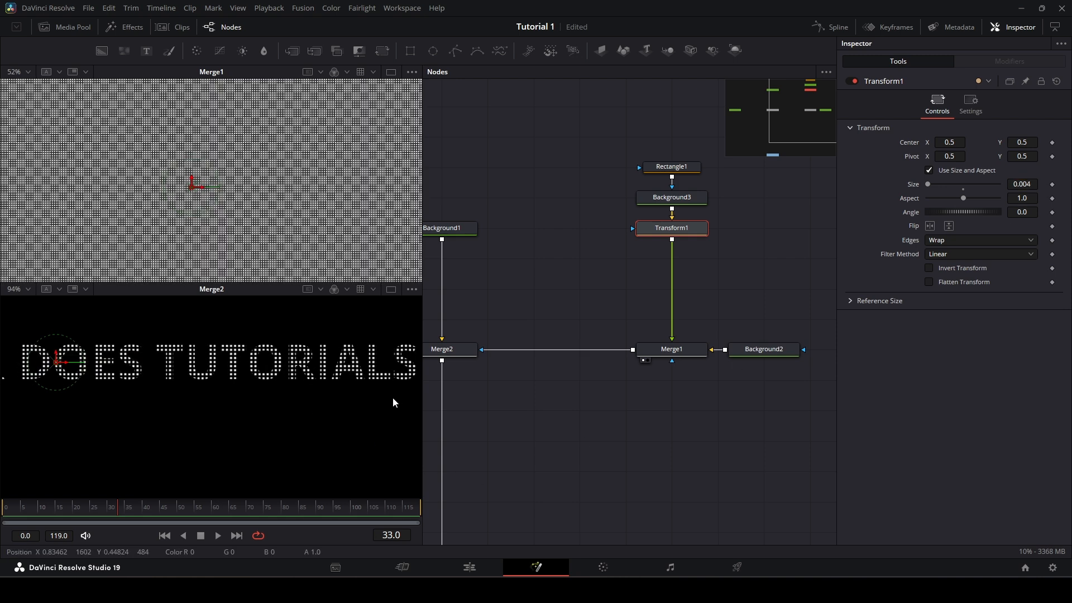
{"action": "scroll", "coordinate": [476, 368], "scroll_direction": "left", "scroll_amount": 3}
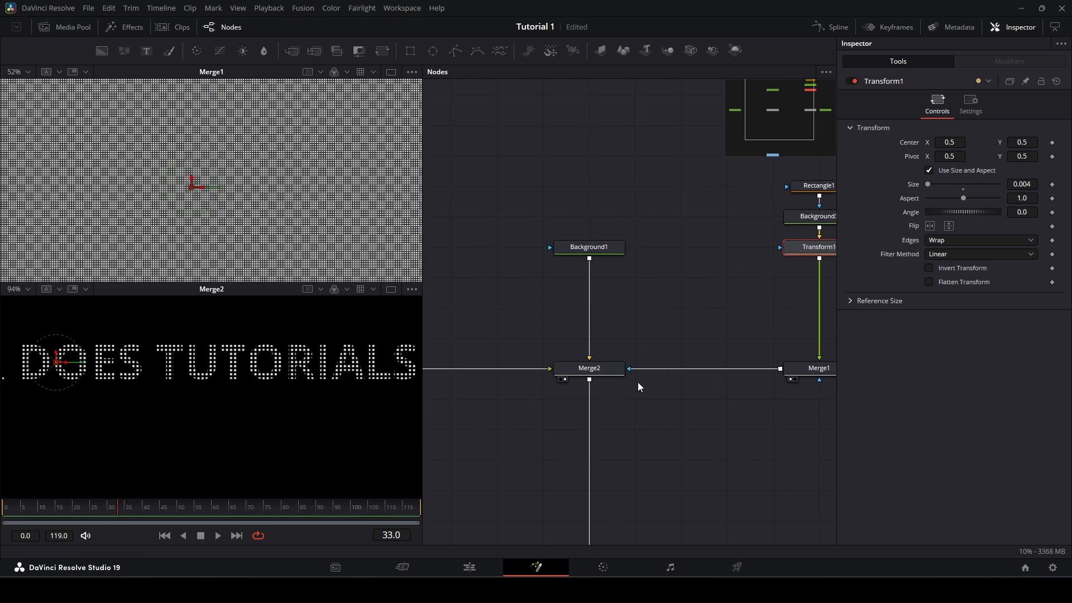
{"action": "scroll", "coordinate": [629, 162], "scroll_direction": "down", "scroll_amount": 5}
{"action": "key", "text": "1"}
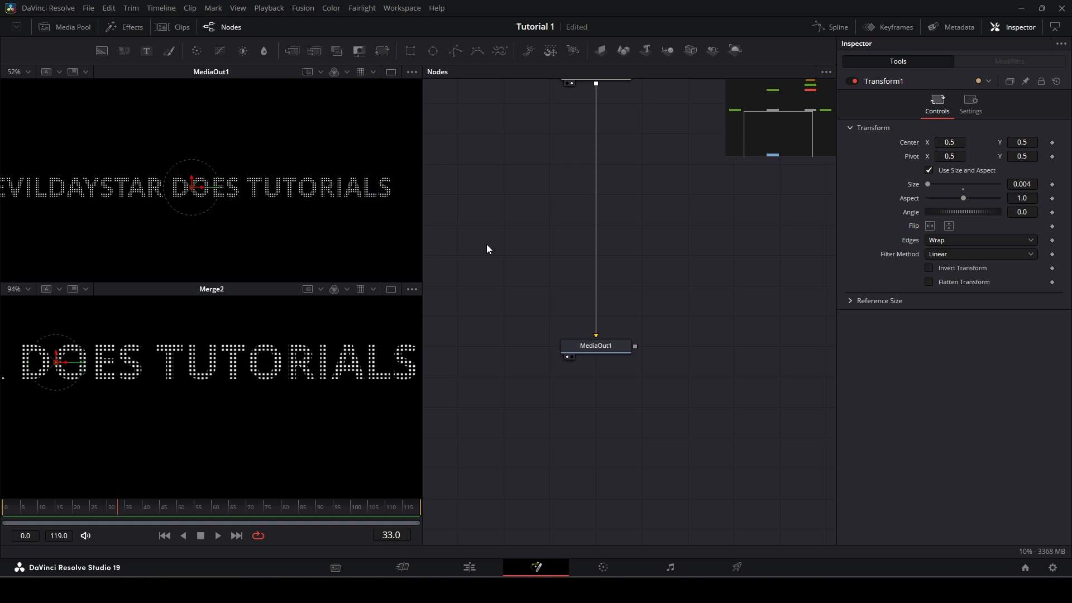
{"action": "scroll", "coordinate": [568, 341], "scroll_direction": "up", "scroll_amount": 5}
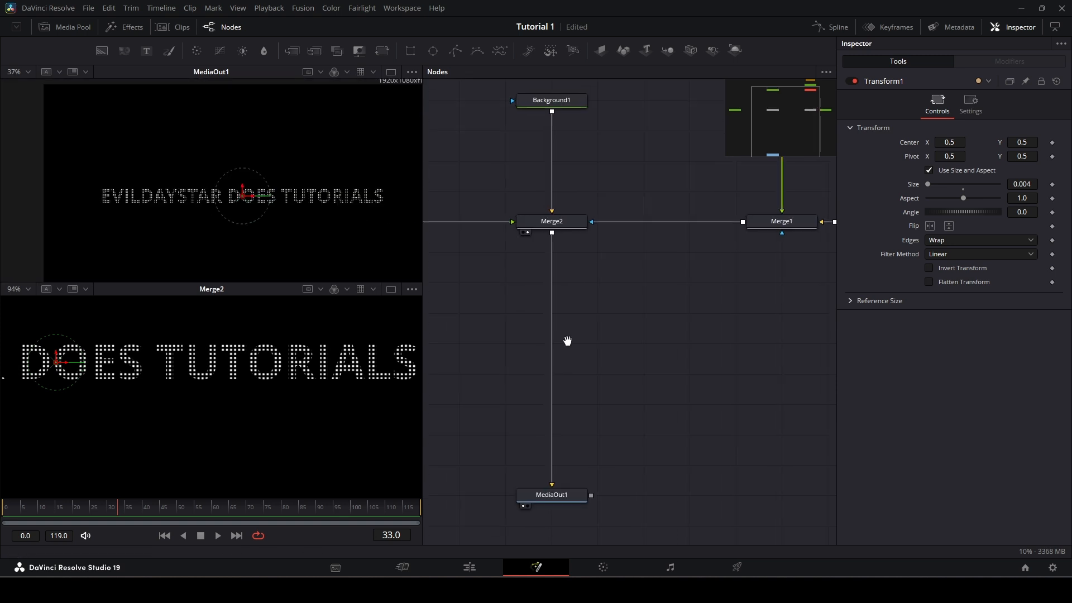
{"action": "scroll", "coordinate": [558, 314], "scroll_direction": "down", "scroll_amount": 2}
{"action": "scroll", "coordinate": [594, 321], "scroll_direction": "left", "scroll_amount": 2}
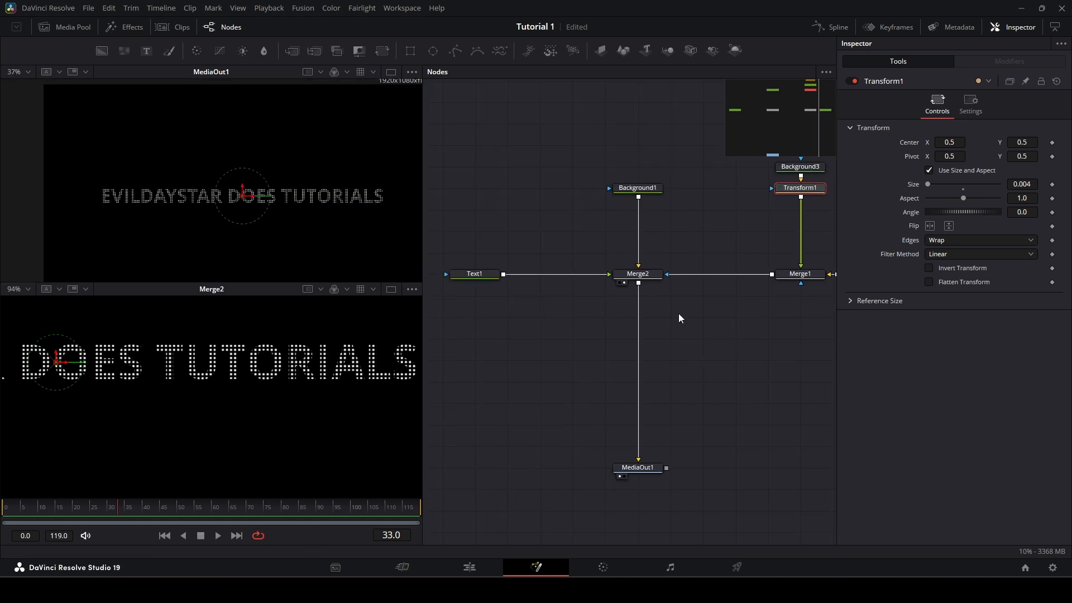
{"action": "mouse_move", "coordinate": [678, 316]}
{"action": "left_mouse_down"}
{"action": "mouse_move", "coordinate": [639, 320]}
{"action": "mouse_move", "coordinate": [688, 317]}
{"action": "left_mouse_up"}
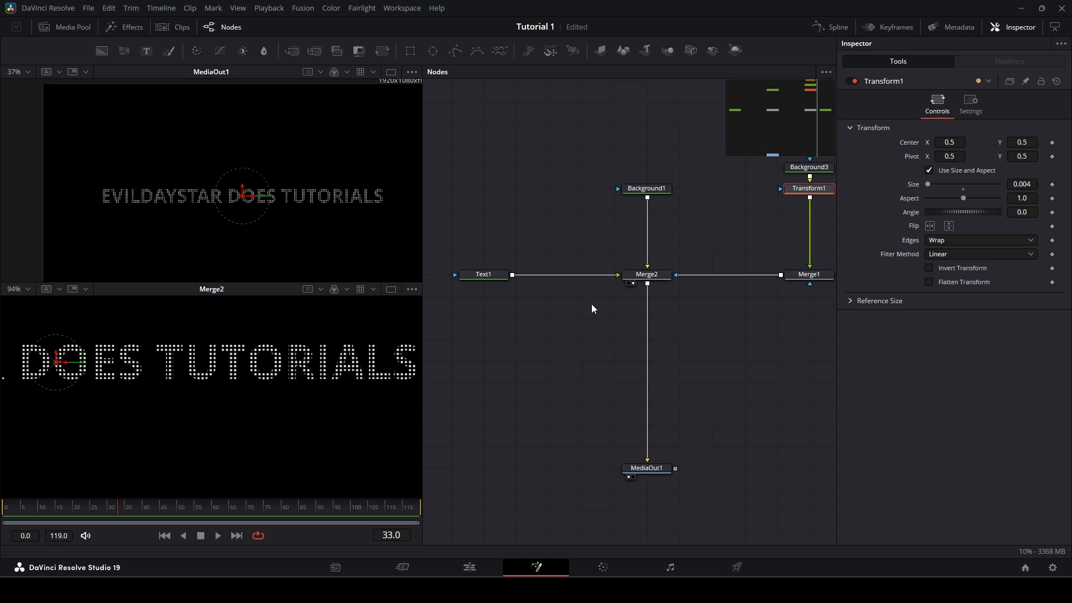
{"action": "left_click_drag", "start_coordinate": [481, 281], "coordinate": [449, 281]}
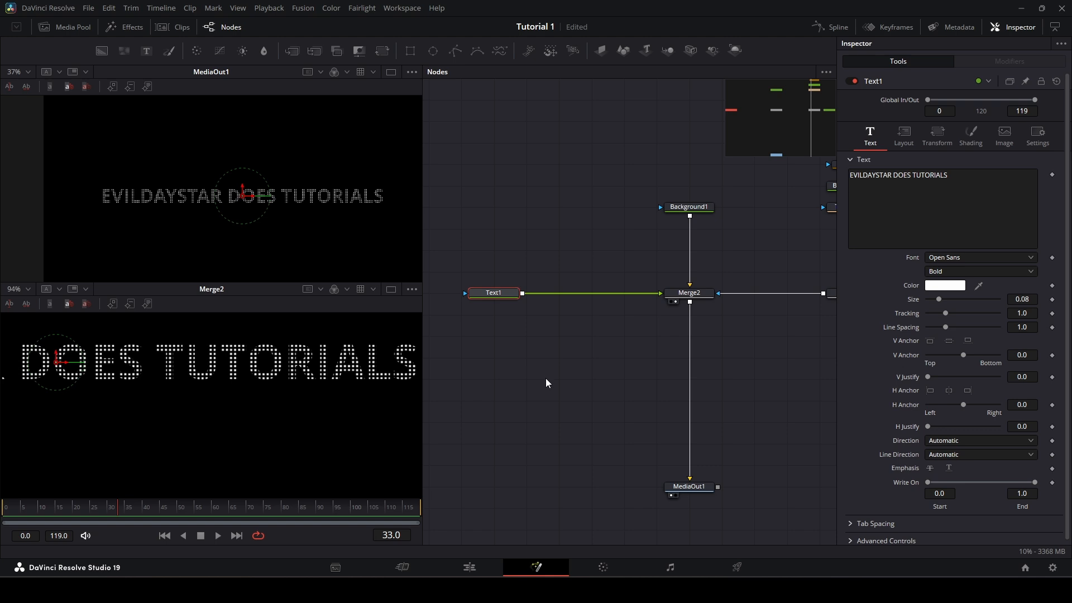
- Switch to the Edit page and examine the red and orange LED dots of the first Fusion Composition clip up close
{"action": "left_click", "coordinate": [478, 567]}
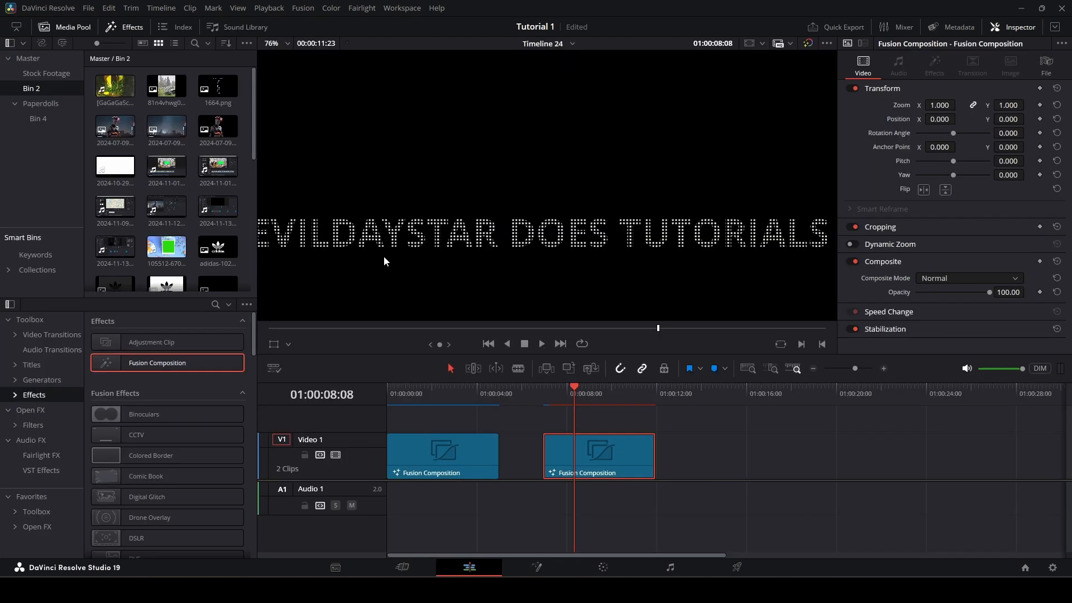
{"action": "left_click", "coordinate": [414, 394]}
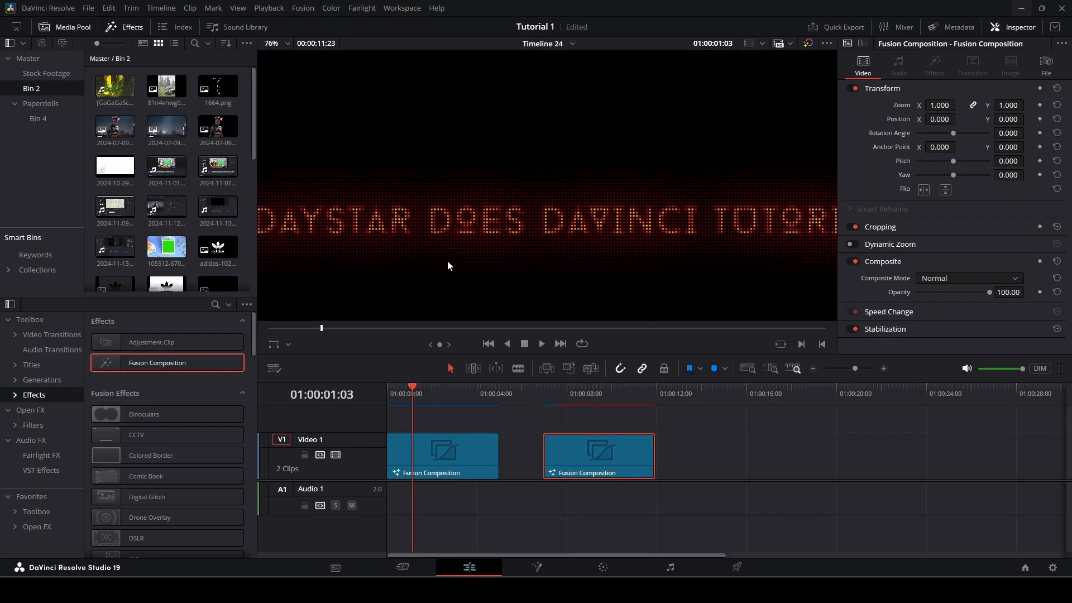
{"action": "scroll", "coordinate": [444, 235], "scroll_direction": "up", "scroll_amount": 2}
{"action": "scroll", "coordinate": [441, 216], "scroll_direction": "up", "scroll_amount": 5}
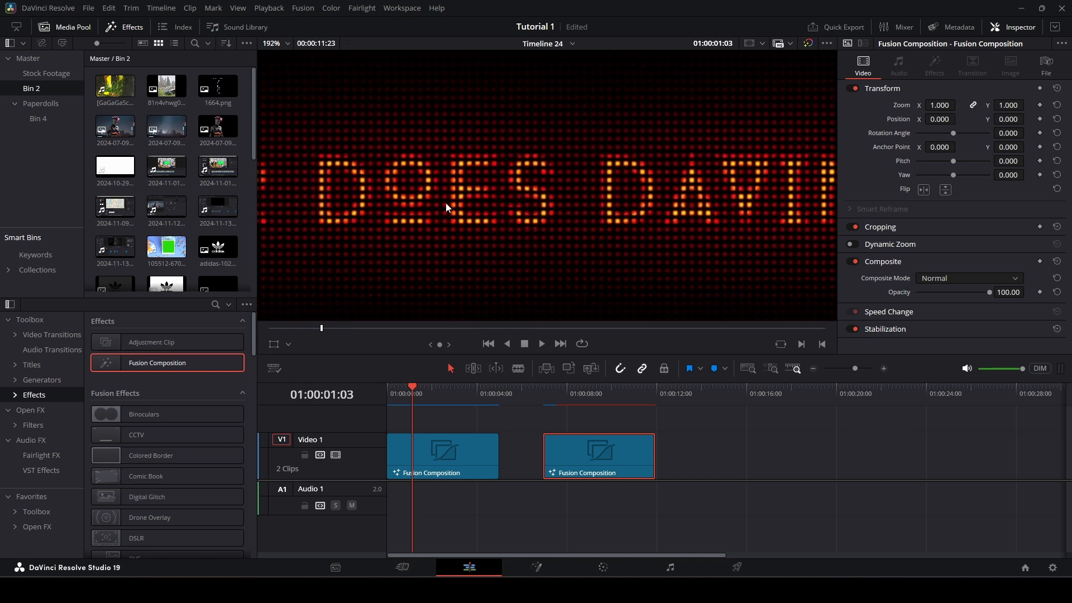
- Move the playhead to 01:00:09:02 and open the second Fusion Composition clip in the Fusion page
{"action": "left_click", "coordinate": [592, 396]}
{"action": "right_click", "coordinate": [581, 459]}
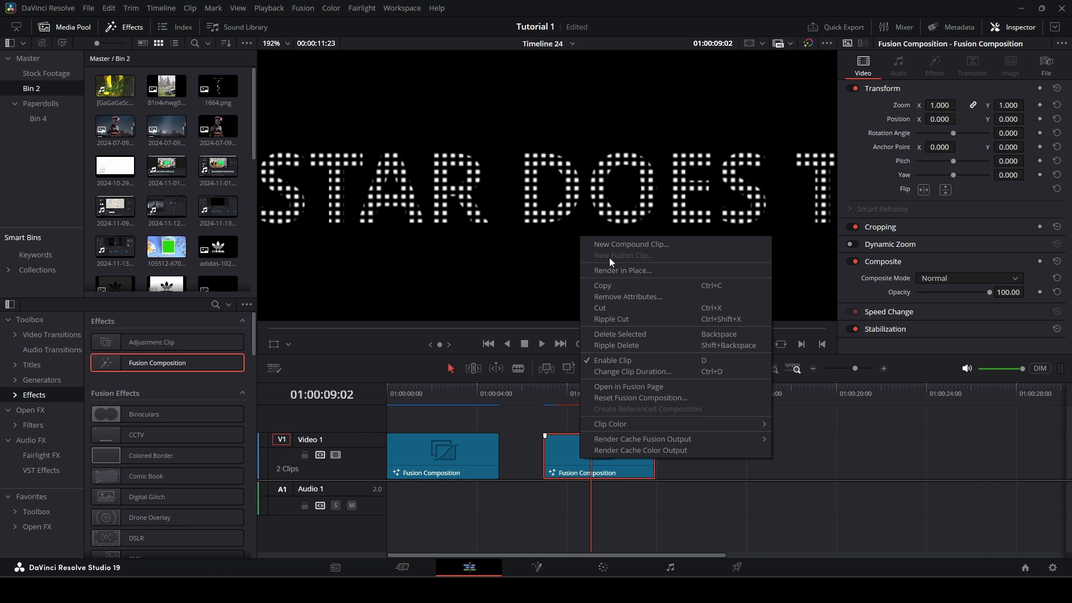
{"action": "left_click", "coordinate": [639, 387]}
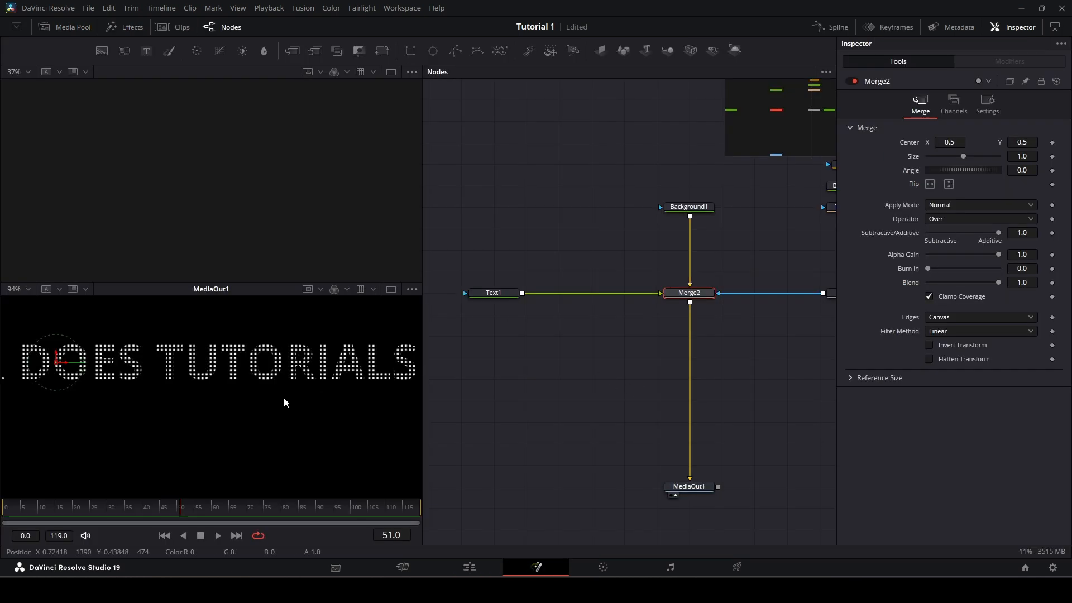
- Set Text1's color to the light blue #069bff
{"action": "left_click", "coordinate": [501, 295]}
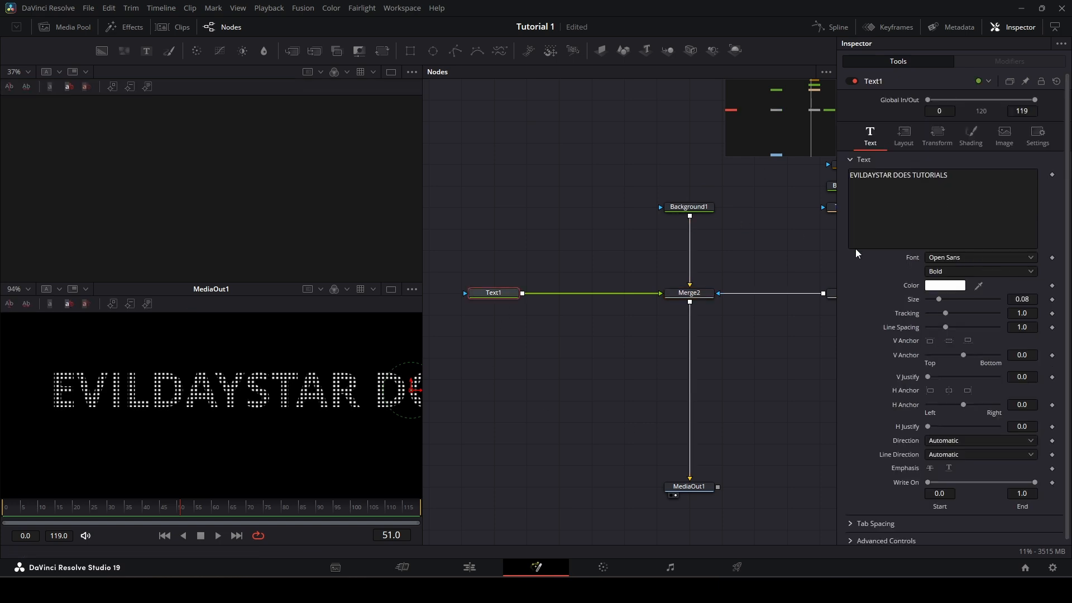
{"action": "left_click", "coordinate": [936, 287]}
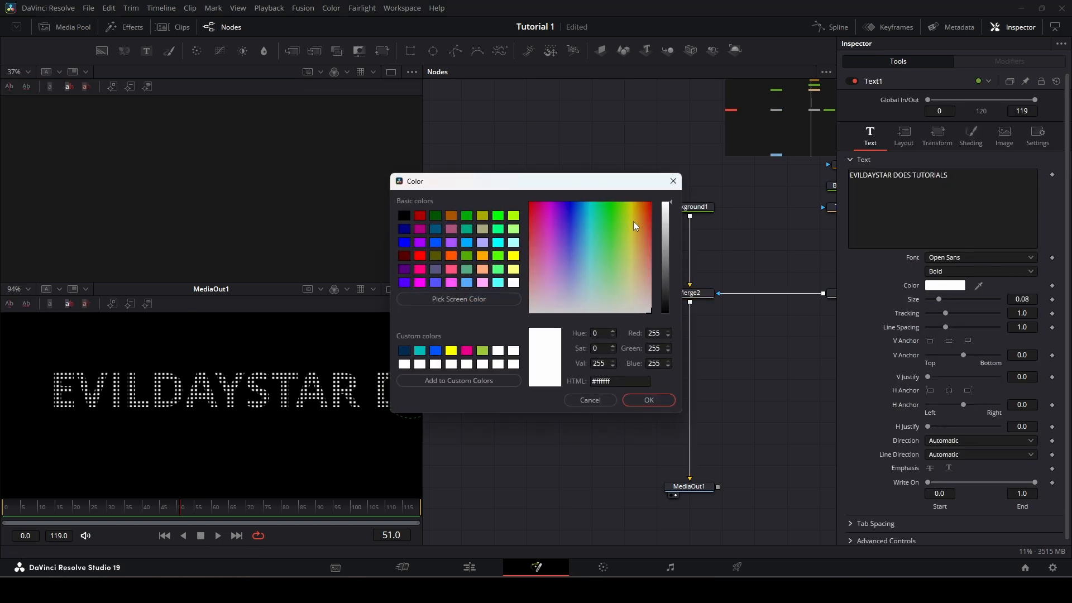
{"action": "left_click", "coordinate": [567, 203]}
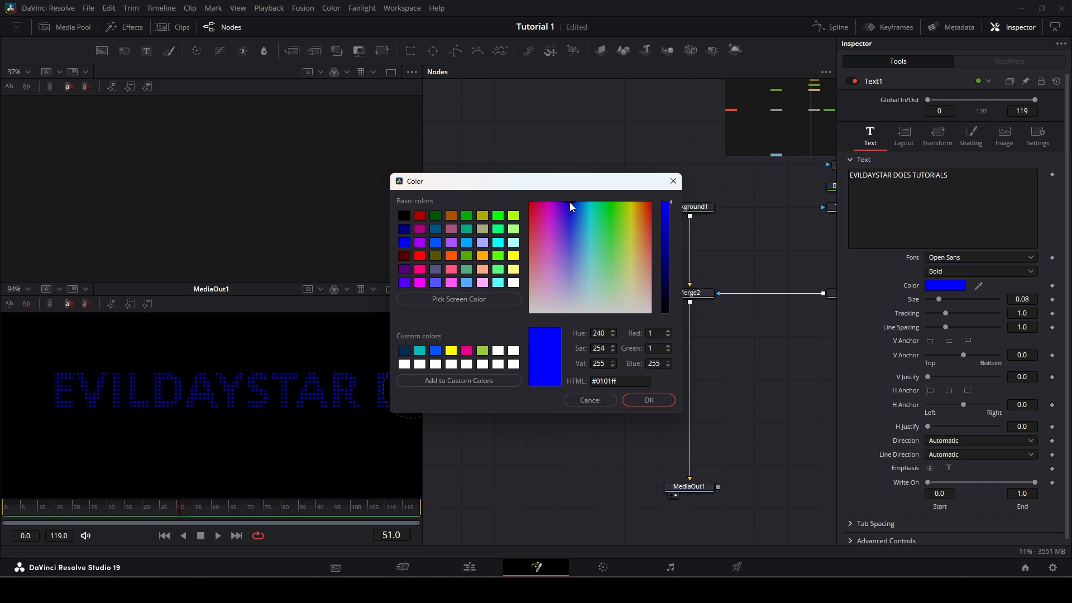
{"action": "left_click_drag", "start_coordinate": [570, 203], "coordinate": [582, 205]}
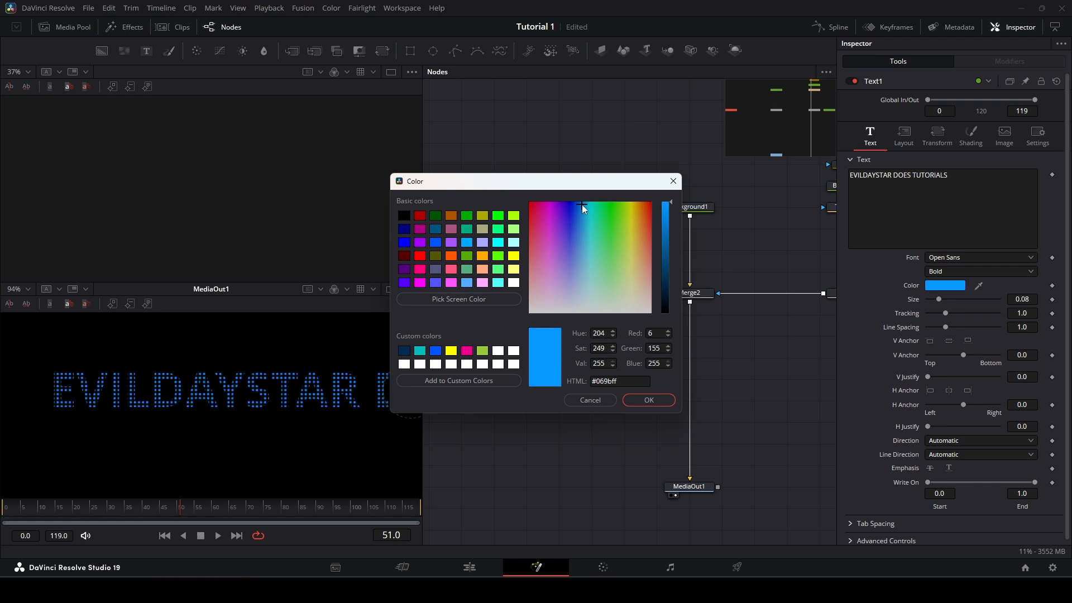
{"action": "left_click", "coordinate": [650, 400]}
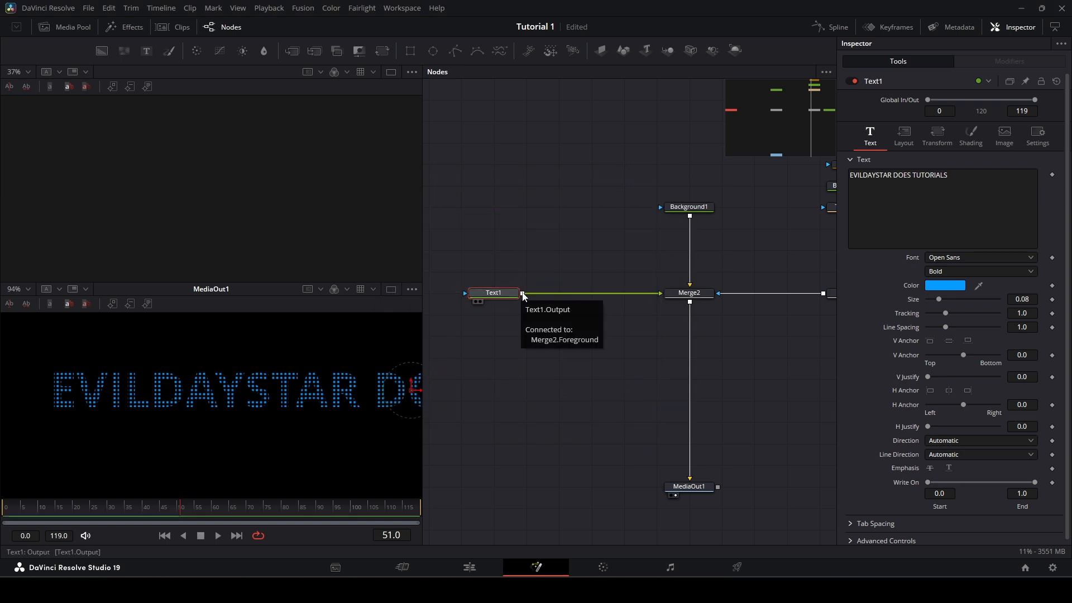
- Merge a second copy of Text1's output over the existing title merge and mask it with Merge1's dot grid
{"action": "left_click_drag", "start_coordinate": [523, 294], "coordinate": [691, 341]}
{"action": "left_click_drag", "start_coordinate": [523, 293], "coordinate": [639, 373]}
{"action": "left_click_drag", "start_coordinate": [782, 318], "coordinate": [631, 311]}
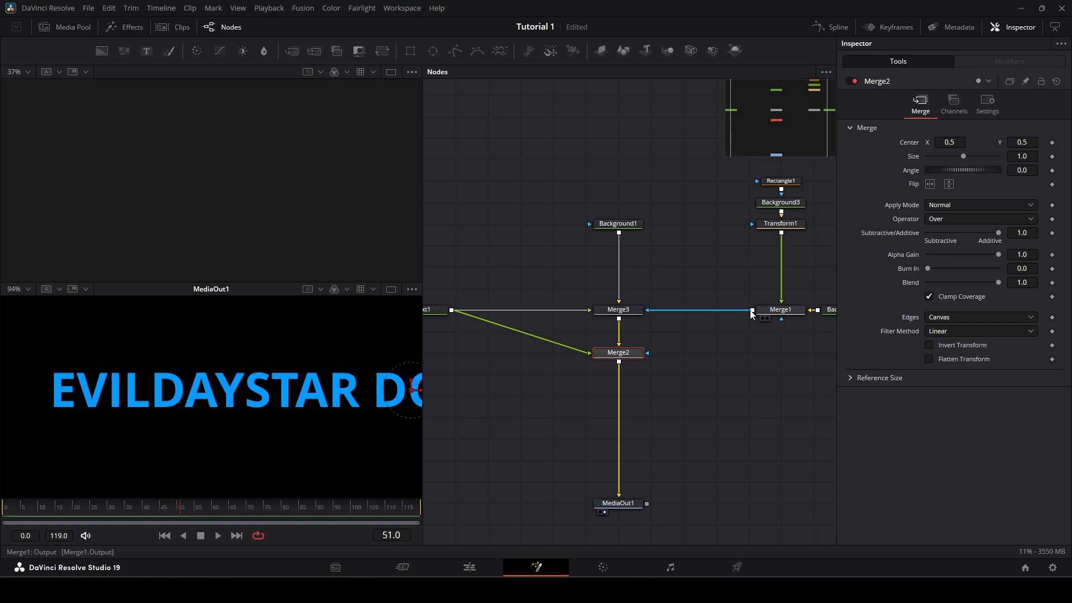
{"action": "left_click_drag", "start_coordinate": [753, 311], "coordinate": [648, 353]}
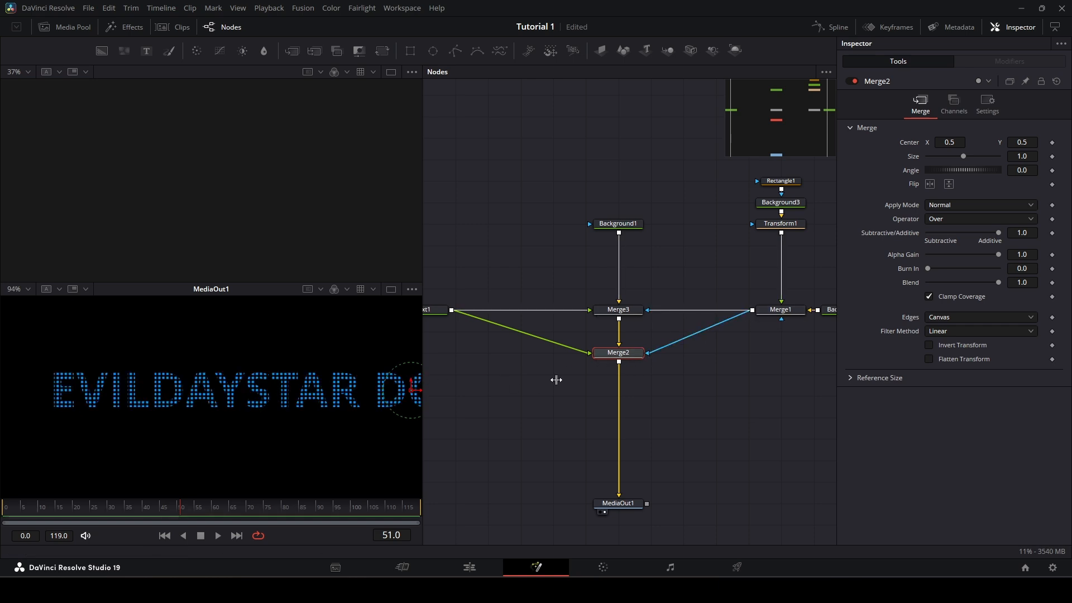
- Insert a Matte Control node between Text1 and Merge2 and inspect it up close in the first viewer
{"action": "left_click_drag", "start_coordinate": [503, 388], "coordinate": [570, 390]}
{"action": "left_click", "coordinate": [493, 314]}
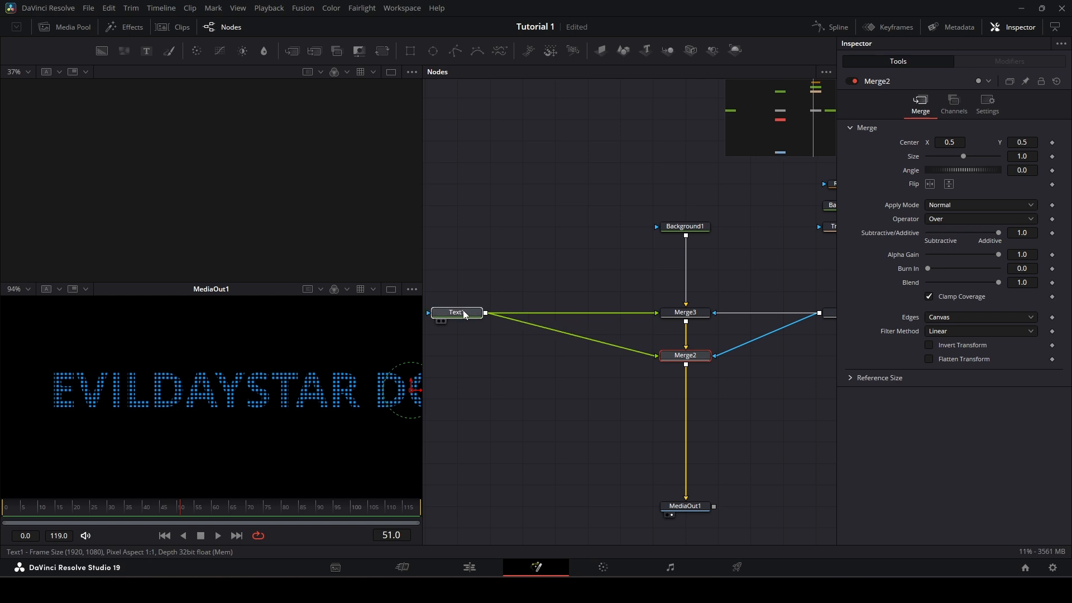
{"action": "left_click_drag", "start_coordinate": [500, 350], "coordinate": [556, 371]}
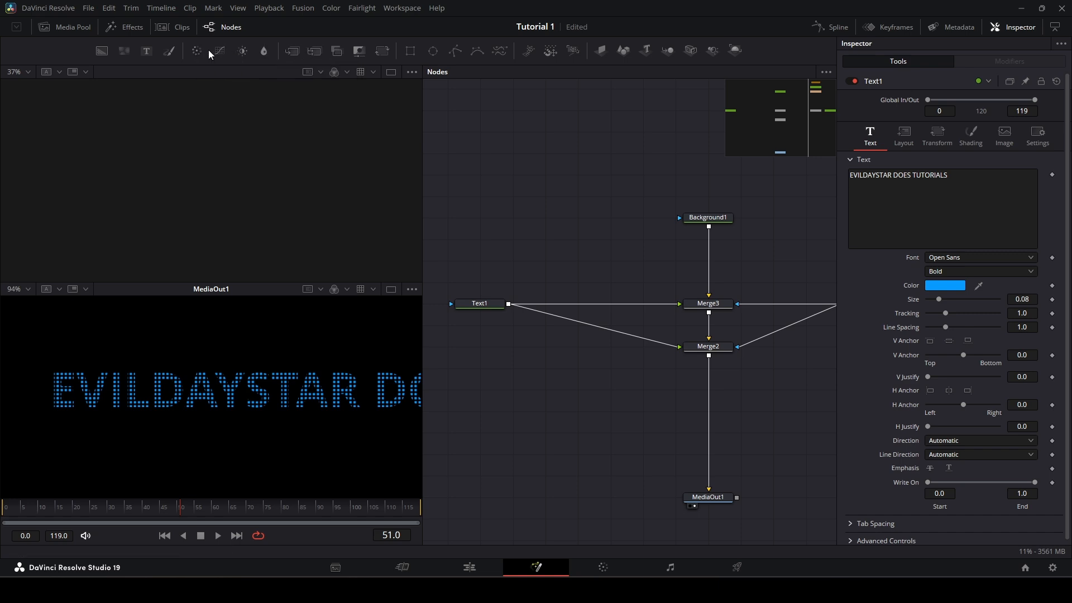
{"action": "left_click_drag", "start_coordinate": [354, 55], "coordinate": [543, 349]}
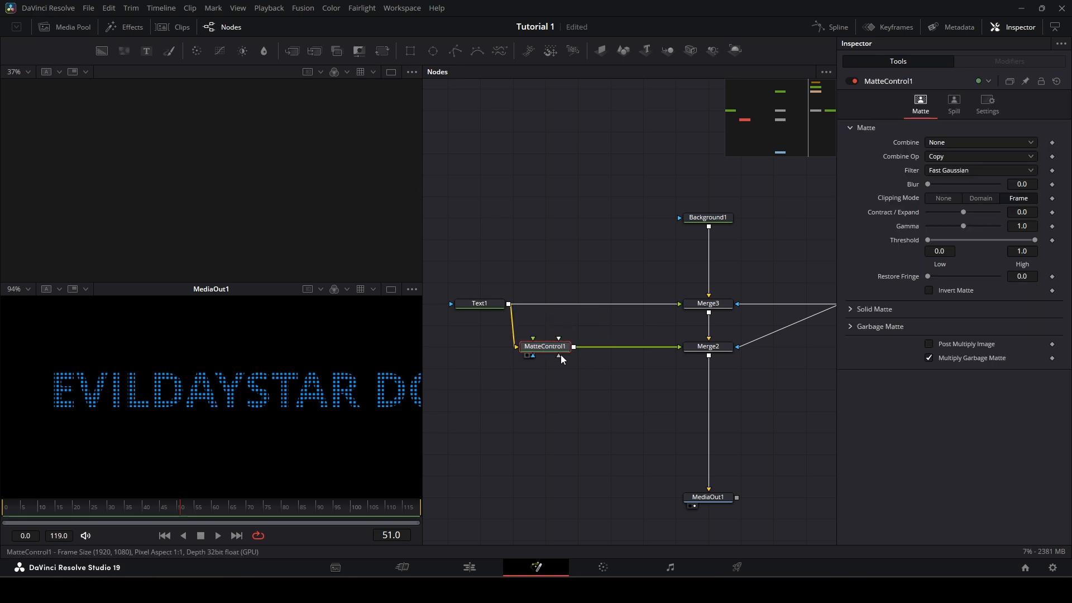
{"action": "key", "text": "1"}
{"action": "scroll", "coordinate": [302, 206], "scroll_direction": "up", "scroll_amount": 5}
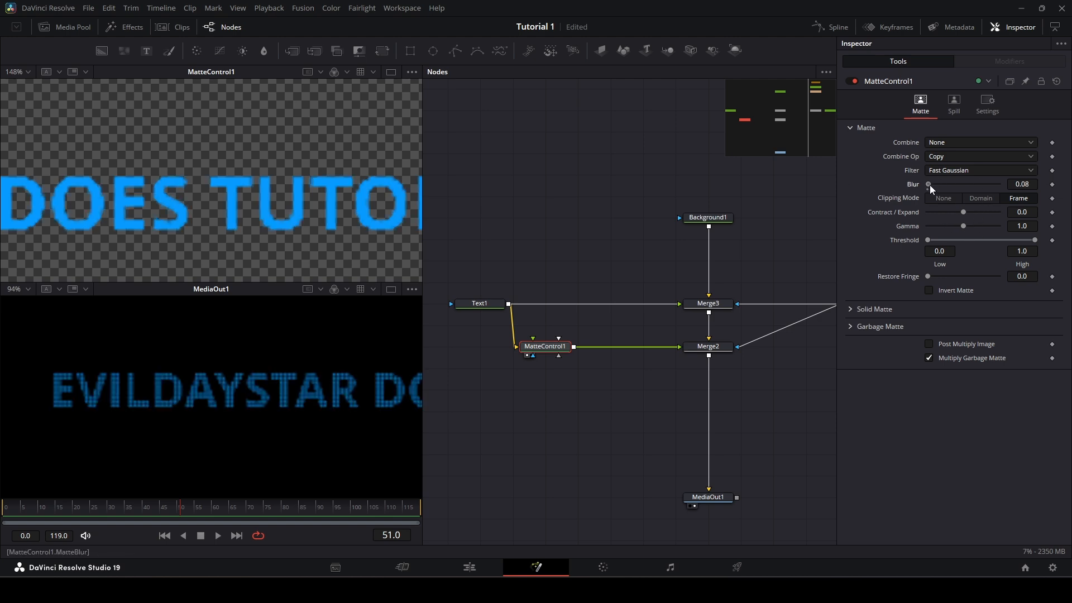
- Set MatteControl1's blur to 0.94 and its Contract/Expand to -1.0
{"action": "left_click_drag", "start_coordinate": [930, 185], "coordinate": [859, 209]}
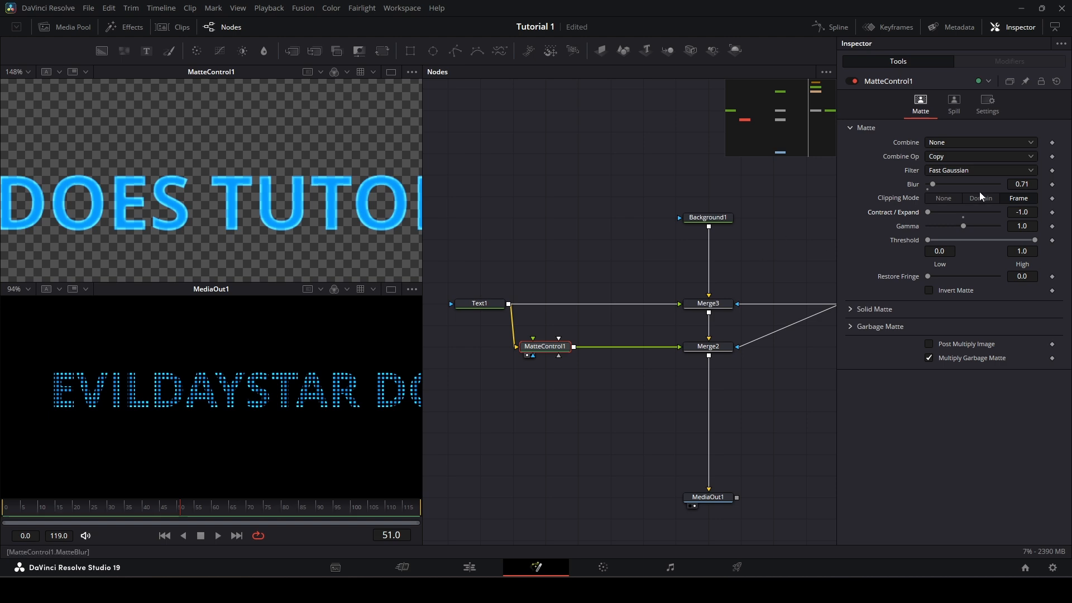
{"action": "left_click_drag", "start_coordinate": [933, 184], "coordinate": [935, 183]}
{"action": "scroll", "coordinate": [374, 202], "scroll_direction": "up", "scroll_amount": 4}
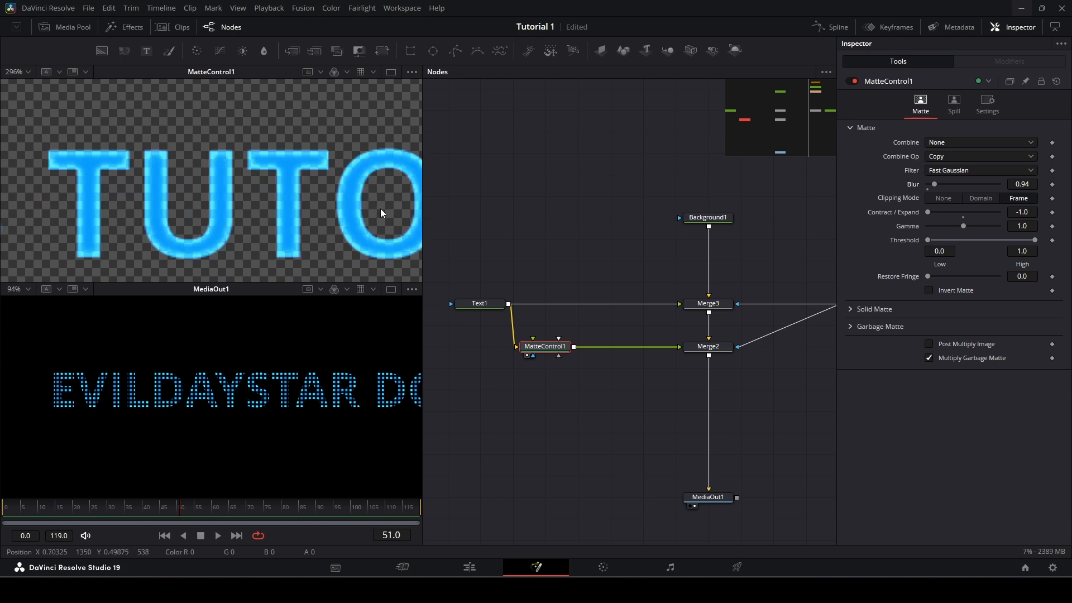
{"action": "scroll", "coordinate": [374, 198], "scroll_direction": "down", "scroll_amount": 1}
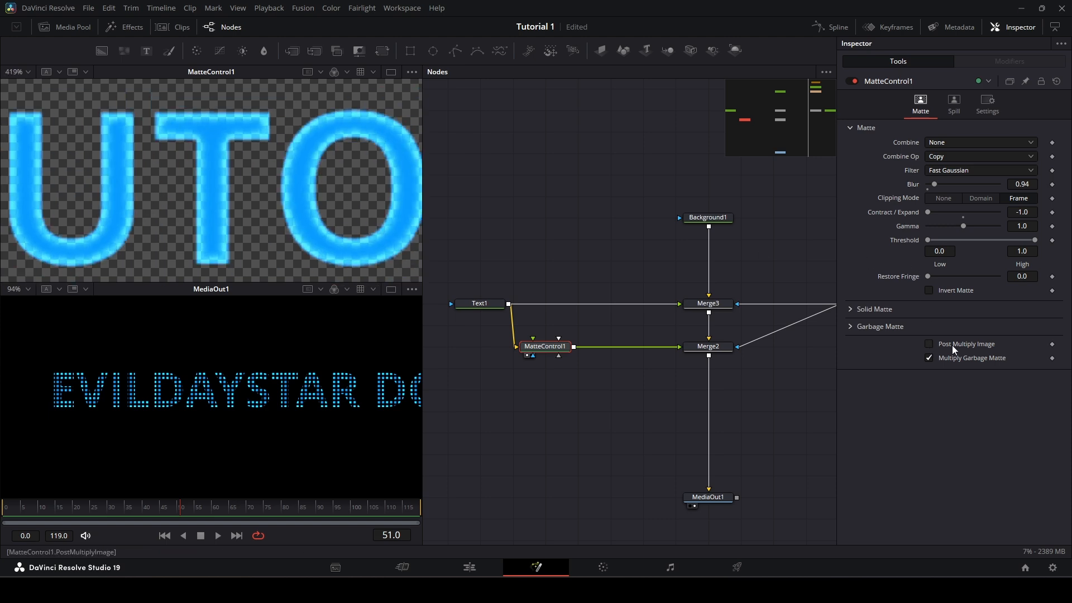
- Enable Post Multiply Image on MatteControl1 and raise its blur to 1.1
{"action": "left_click", "coordinate": [930, 344]}
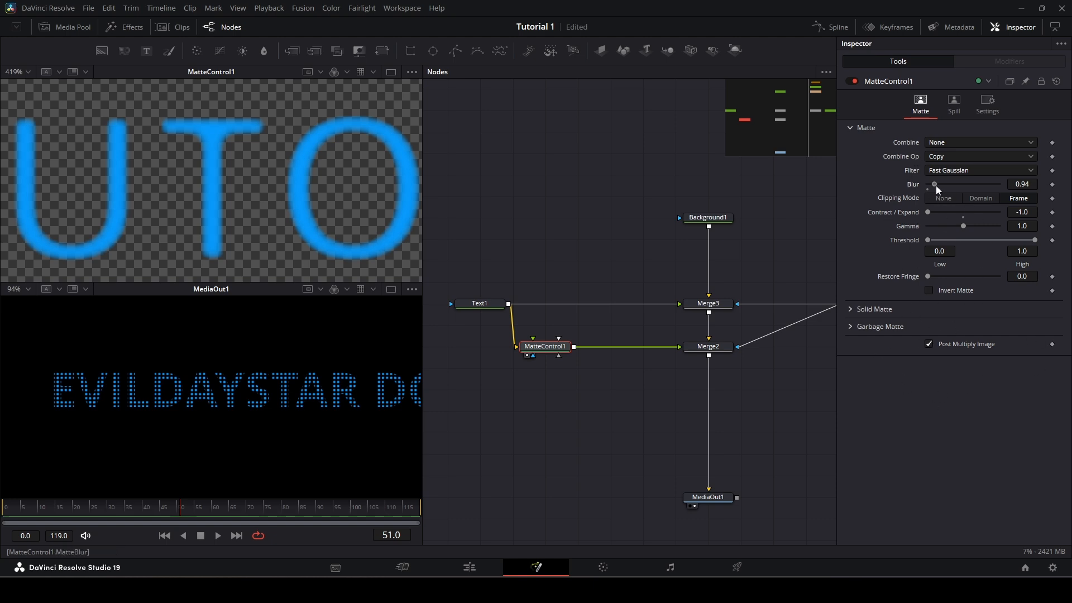
{"action": "left_click_drag", "start_coordinate": [936, 185], "coordinate": [936, 185]}
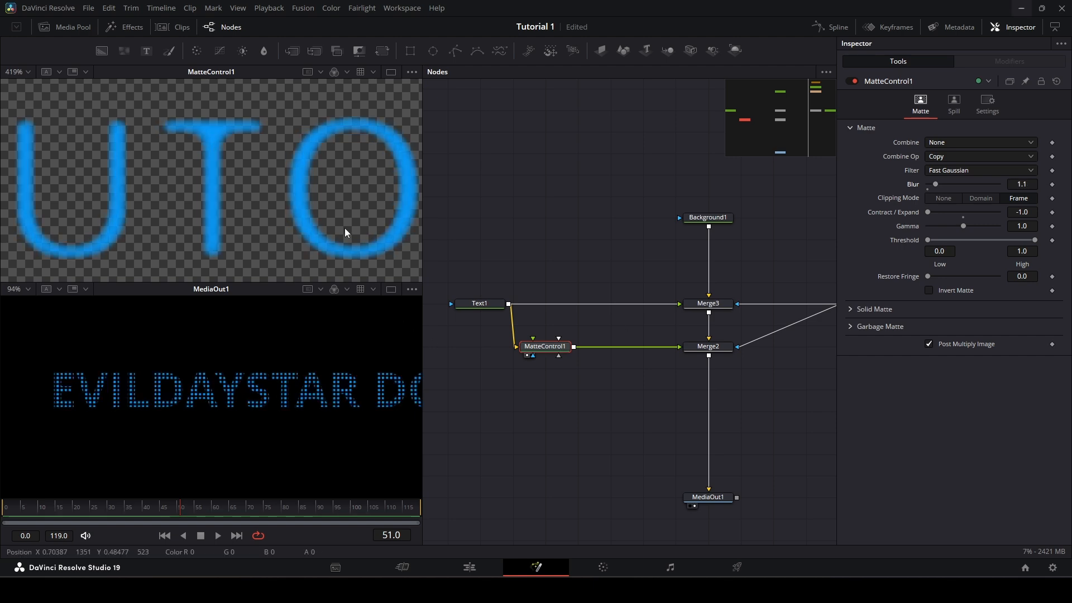
{"action": "scroll", "coordinate": [344, 228], "scroll_direction": "up", "scroll_amount": 5}
{"action": "scroll", "coordinate": [296, 214], "scroll_direction": "down", "scroll_amount": 5}
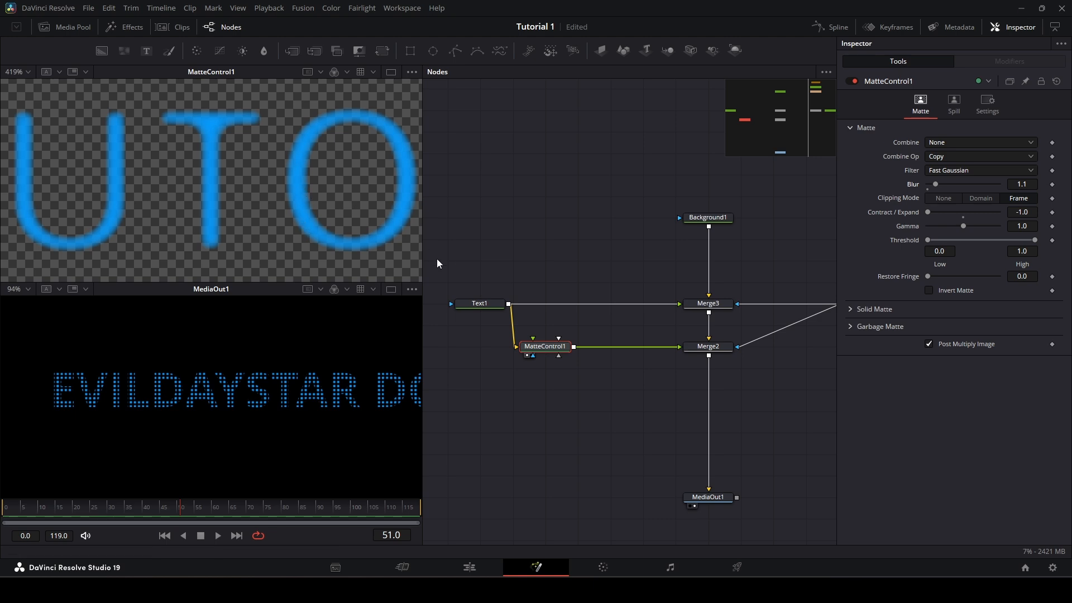
- Examine the blue dotted letters up close in the MediaOut1 viewer
{"action": "scroll", "coordinate": [567, 405], "scroll_direction": "up", "scroll_amount": 1}
{"action": "scroll", "coordinate": [671, 469], "scroll_direction": "right", "scroll_amount": 2}
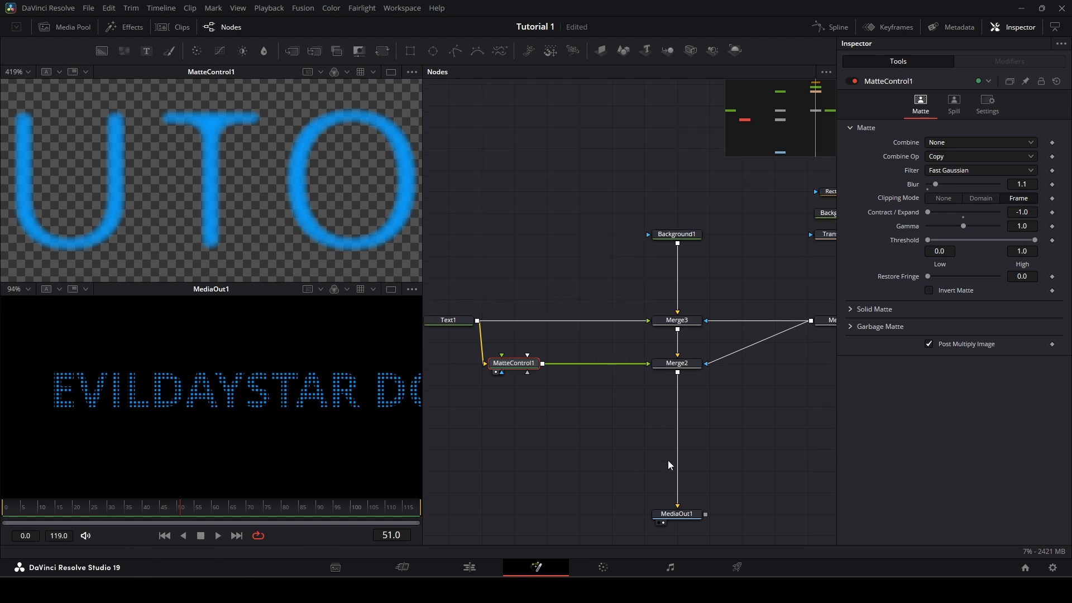
{"action": "scroll", "coordinate": [300, 382], "scroll_direction": "down", "scroll_amount": 2}
{"action": "scroll", "coordinate": [302, 383], "scroll_direction": "up", "scroll_amount": 6}
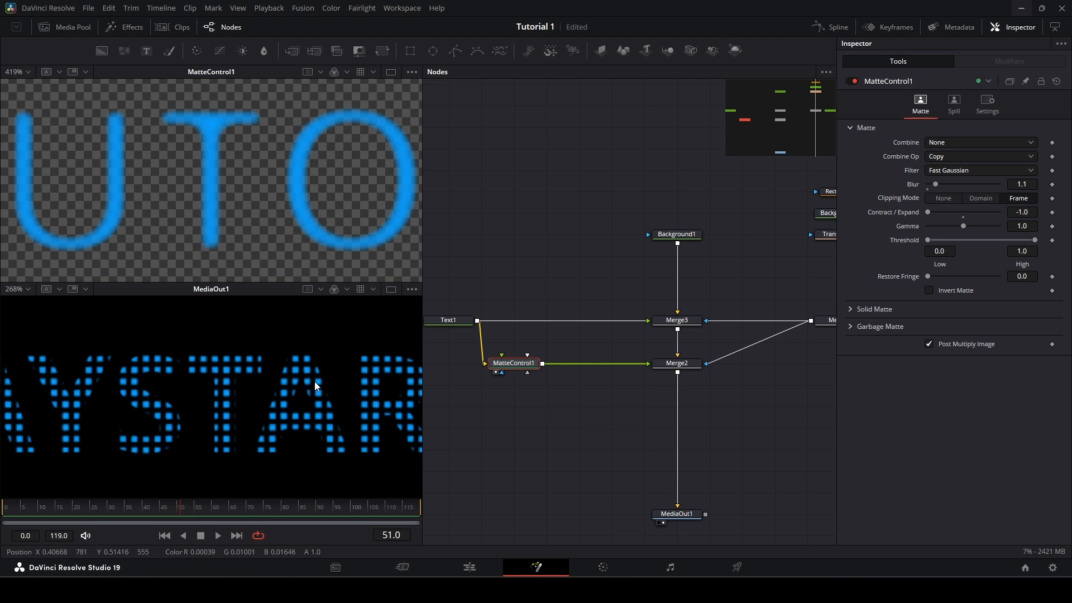
{"action": "scroll", "coordinate": [330, 382], "scroll_direction": "down", "scroll_amount": 1}
{"action": "scroll", "coordinate": [626, 398], "scroll_direction": "left", "scroll_amount": 2}
{"action": "scroll", "coordinate": [642, 419], "scroll_direction": "up", "scroll_amount": 1}
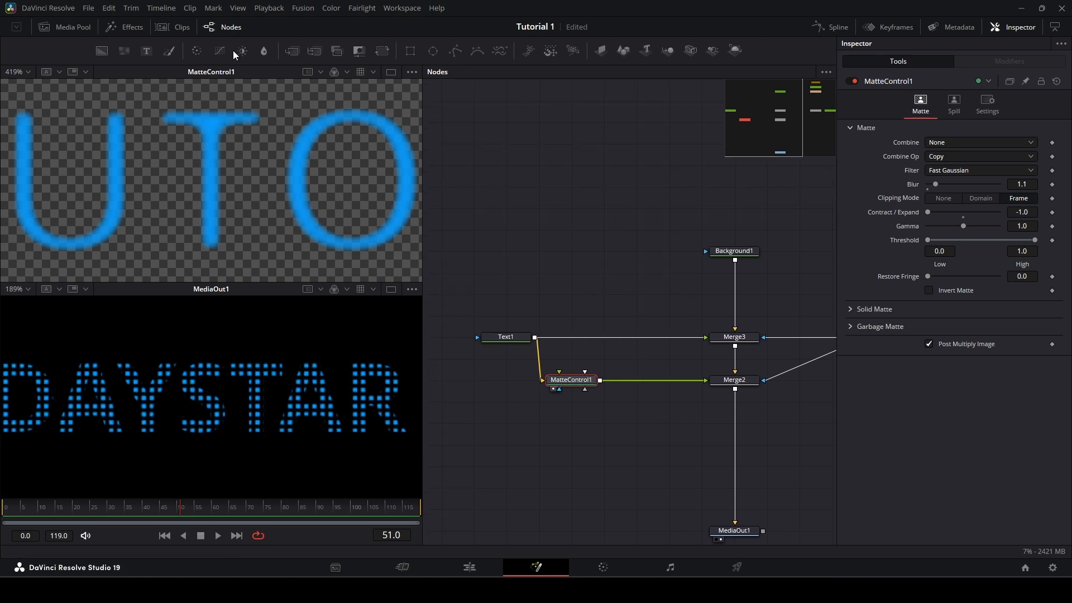
- Insert a Color Corrector after MatteControl1 and tint the inner text magenta, with hue 0.063537, saturation 0.719815 and tint strength 0.9289
{"action": "left_click", "coordinate": [196, 51]}
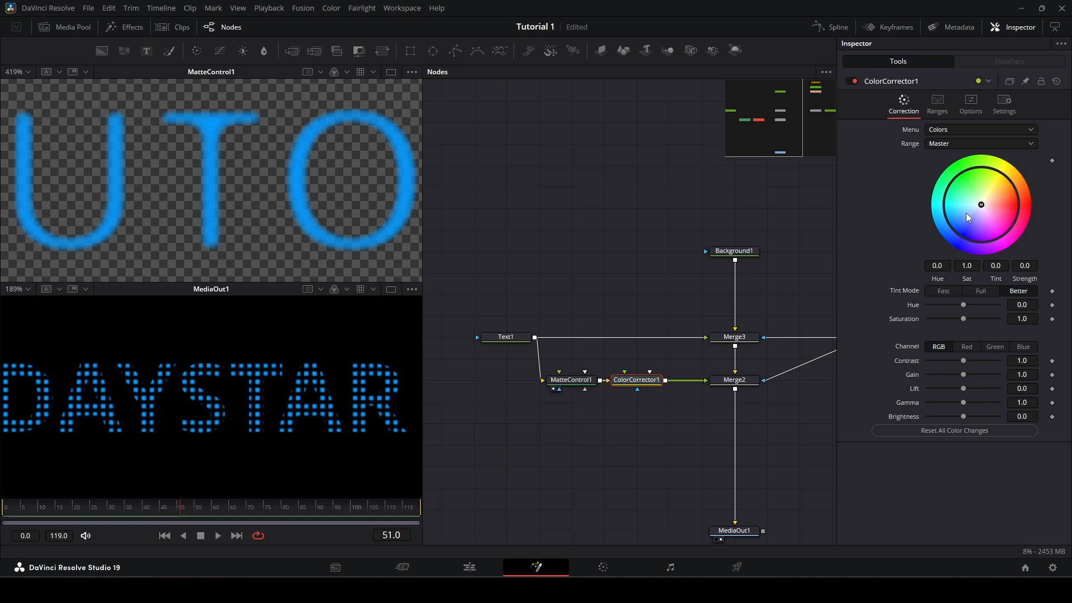
{"action": "left_click_drag", "start_coordinate": [982, 207], "coordinate": [974, 235]}
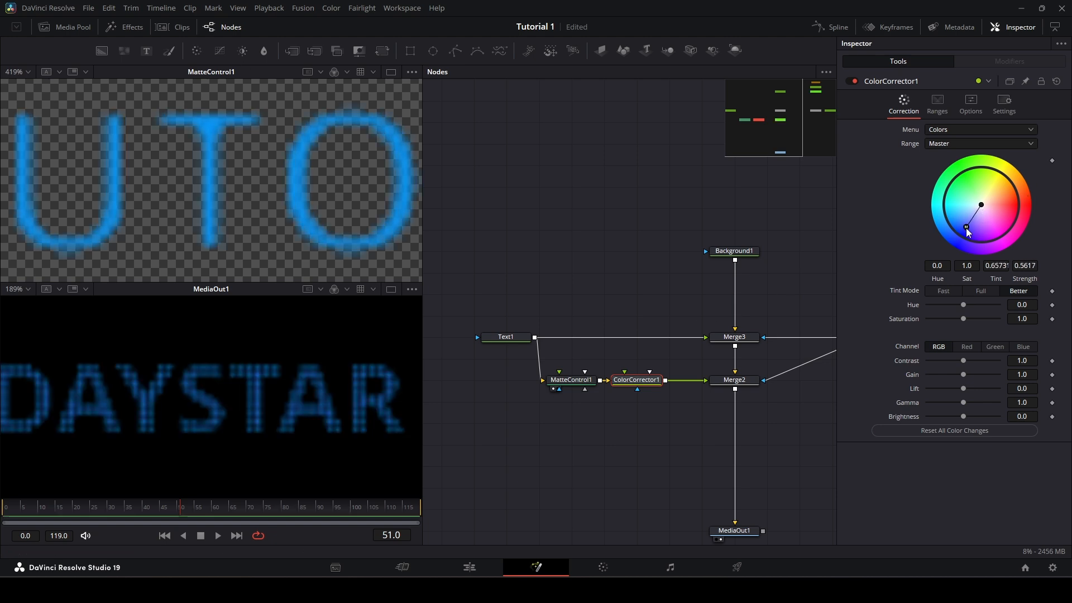
{"action": "mouse_move", "coordinate": [972, 226]}
{"action": "left_mouse_down"}
{"action": "mouse_move", "coordinate": [965, 240]}
{"action": "mouse_move", "coordinate": [974, 175]}
{"action": "mouse_move", "coordinate": [945, 205]}
{"action": "mouse_move", "coordinate": [942, 190]}
{"action": "mouse_move", "coordinate": [961, 183]}
{"action": "mouse_move", "coordinate": [956, 195]}
{"action": "mouse_move", "coordinate": [1013, 218]}
{"action": "mouse_move", "coordinate": [1003, 238]}
{"action": "mouse_move", "coordinate": [1009, 228]}
{"action": "left_mouse_up"}
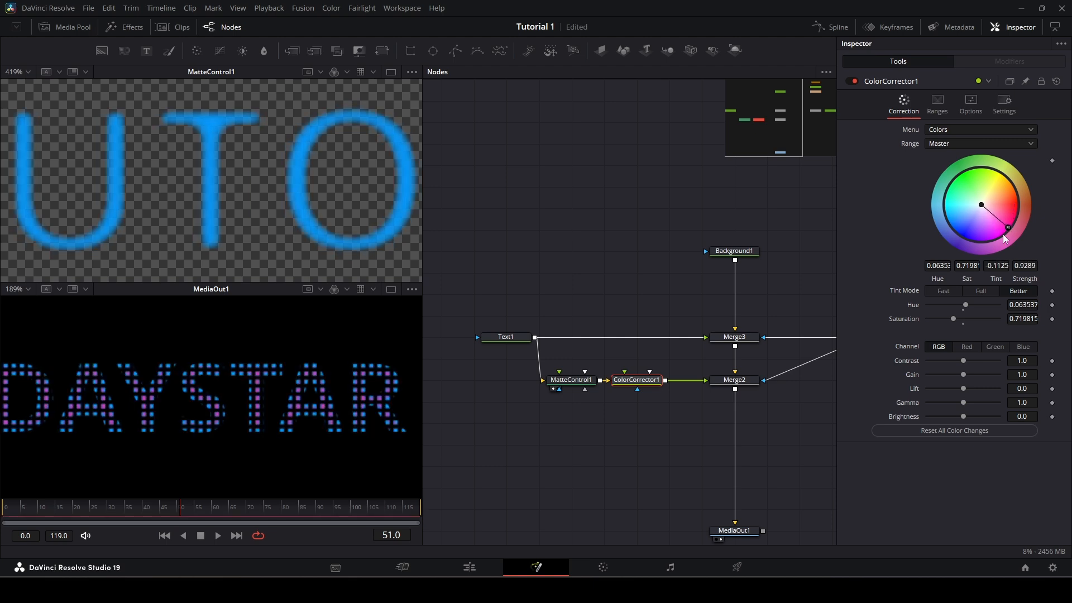
- Examine the two-tone dotted title in the MediaOut1 viewer, both as a whole and up close
{"action": "scroll", "coordinate": [601, 431], "scroll_direction": "down", "scroll_amount": 3}
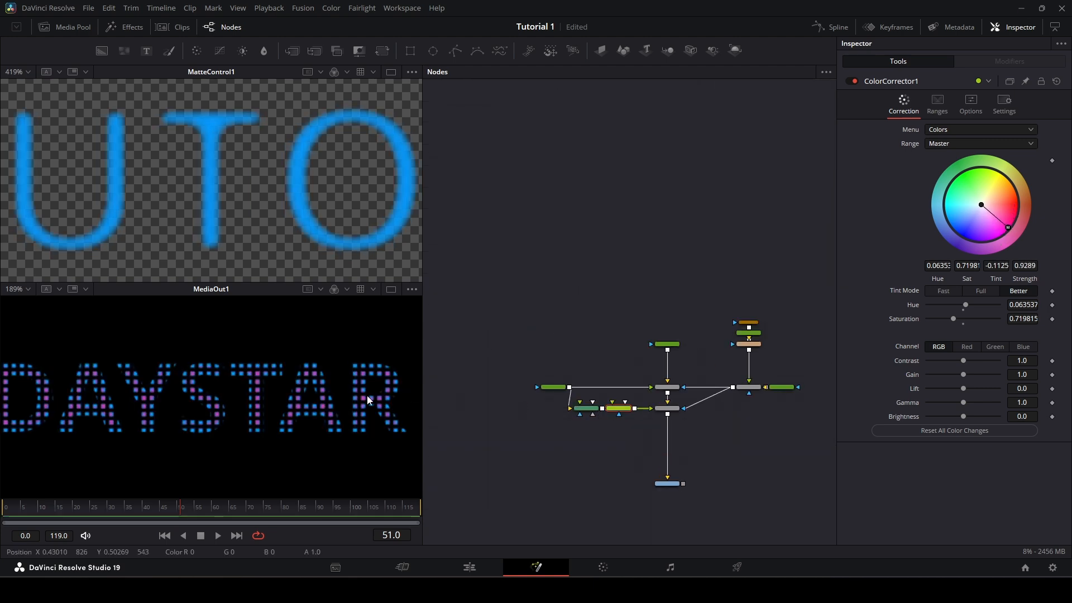
{"action": "scroll", "coordinate": [364, 402], "scroll_direction": "down", "scroll_amount": 2}
{"action": "scroll", "coordinate": [328, 390], "scroll_direction": "down", "scroll_amount": 1}
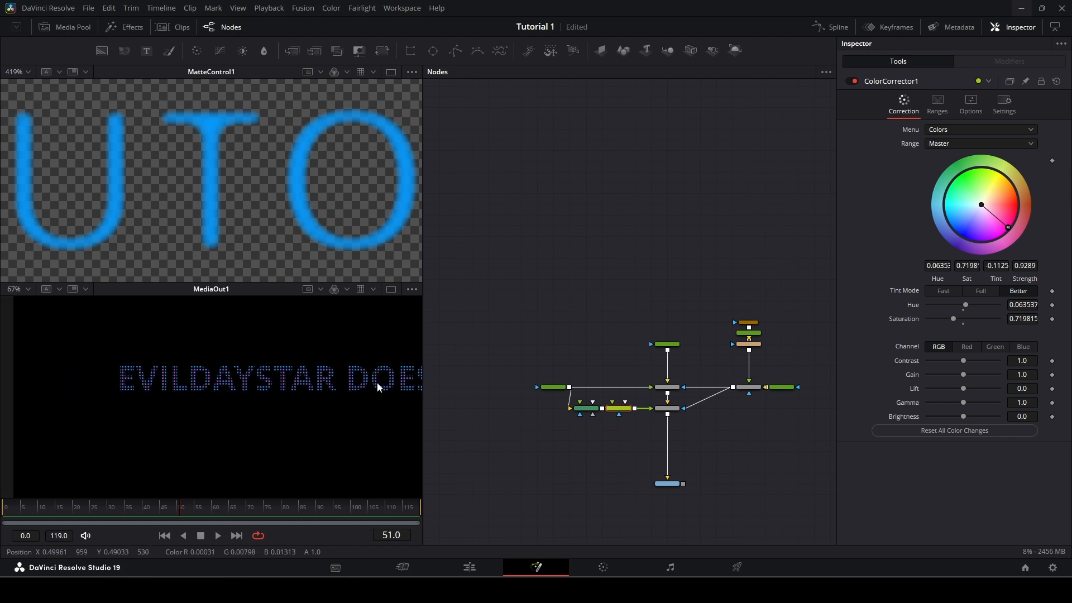
{"action": "scroll", "coordinate": [371, 387], "scroll_direction": "up", "scroll_amount": 1}
{"action": "scroll", "coordinate": [384, 388], "scroll_direction": "down", "scroll_amount": 1}
{"action": "scroll", "coordinate": [376, 383], "scroll_direction": "up", "scroll_amount": 1}
{"action": "scroll", "coordinate": [381, 383], "scroll_direction": "down", "scroll_amount": 1}
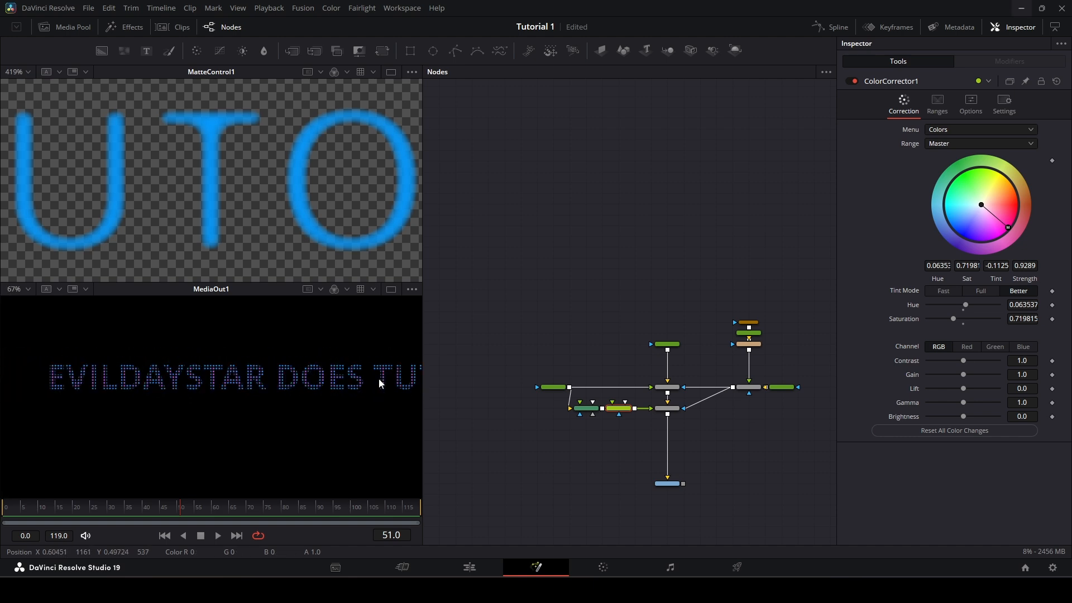
{"action": "scroll", "coordinate": [378, 384], "scroll_direction": "up", "scroll_amount": 2}
{"action": "scroll", "coordinate": [640, 409], "scroll_direction": "up", "scroll_amount": 3}
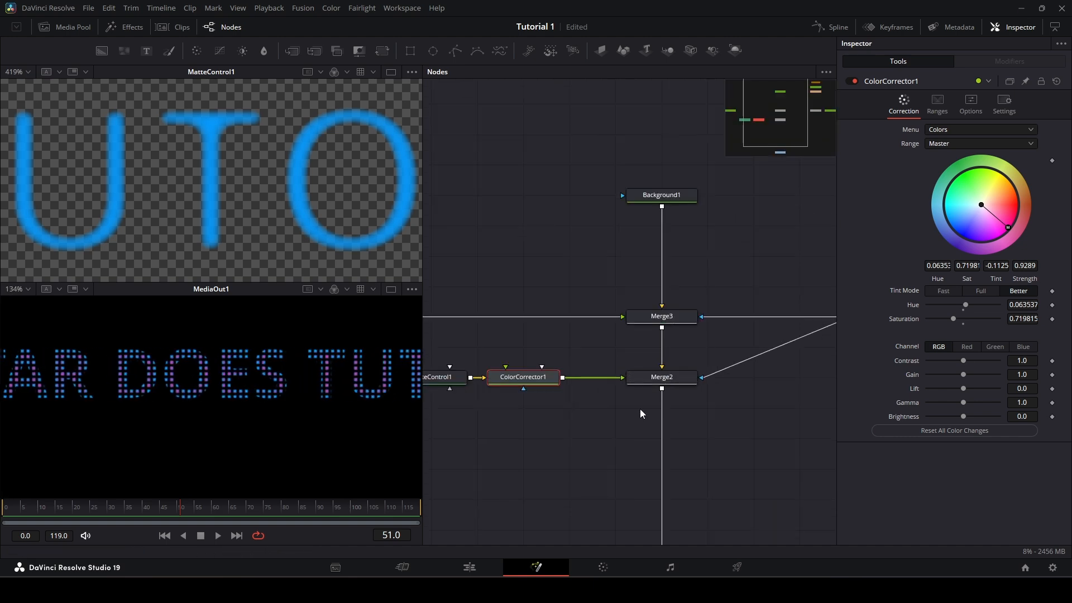
{"action": "left_click_drag", "start_coordinate": [640, 409], "coordinate": [474, 319]}
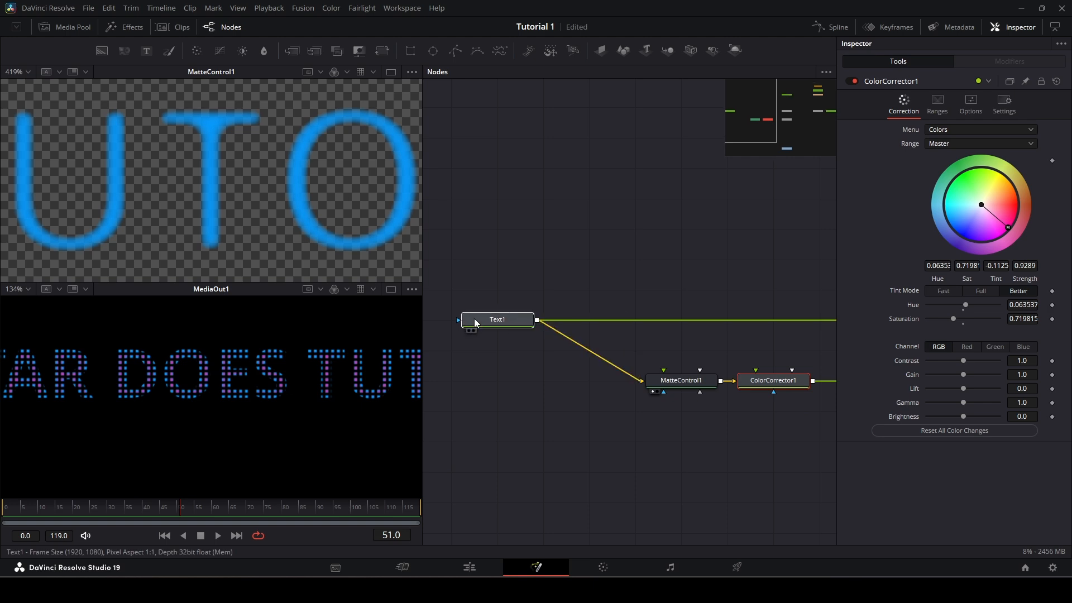
{"action": "left_click_drag", "start_coordinate": [709, 421], "coordinate": [625, 440]}
{"action": "scroll", "coordinate": [255, 385], "scroll_direction": "down", "scroll_amount": 1}
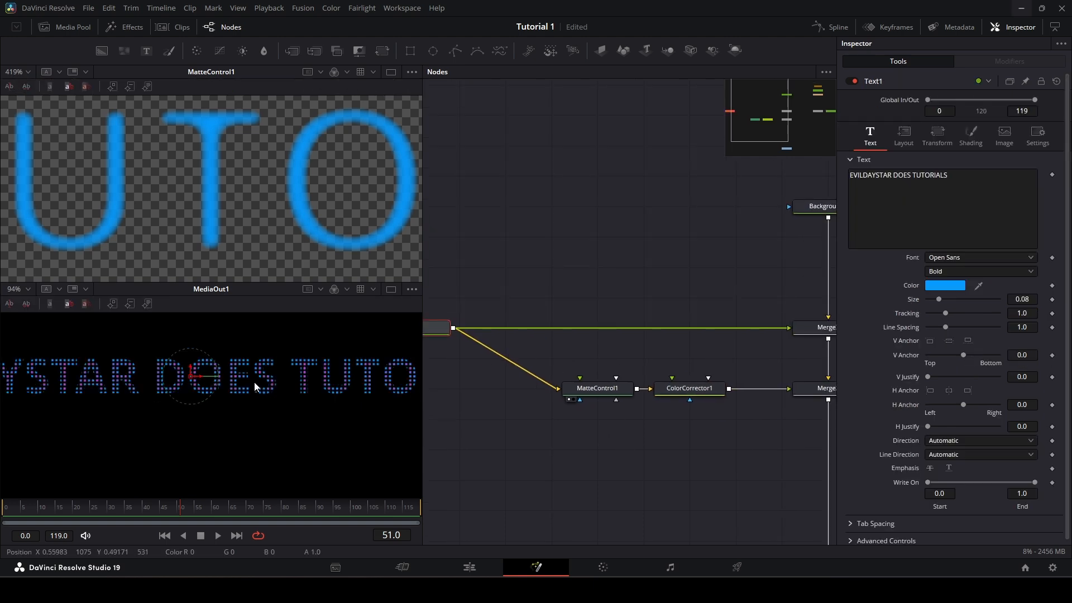
{"action": "scroll", "coordinate": [316, 390], "scroll_direction": "up", "scroll_amount": 3}
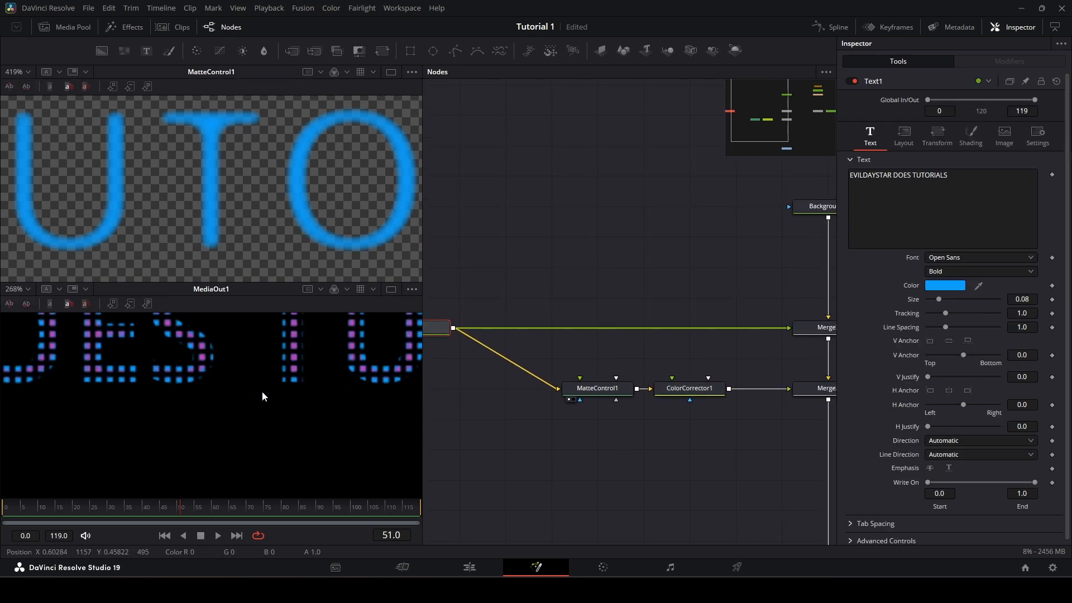
{"action": "scroll", "coordinate": [520, 391], "scroll_direction": "down", "scroll_amount": 2}
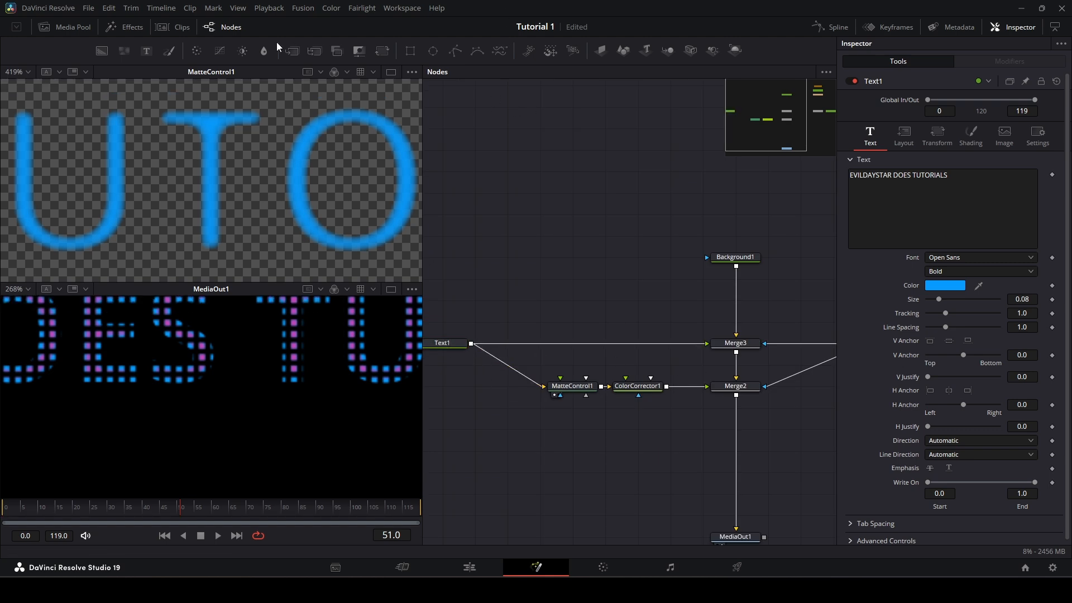
- Add a Glow node and insert it on the connection between Text1 and Merge3
{"action": "left_click", "coordinate": [561, 189]}
{"action": "key", "text": "shift+space"}
{"action": "type", "text": "glow"}
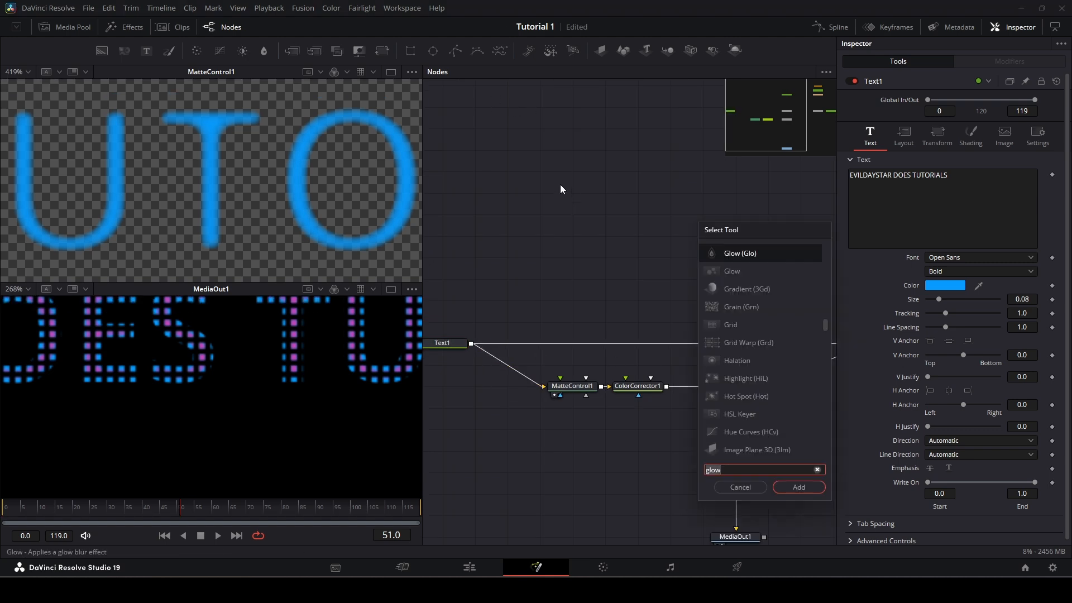
{"action": "key", "text": "Return"}
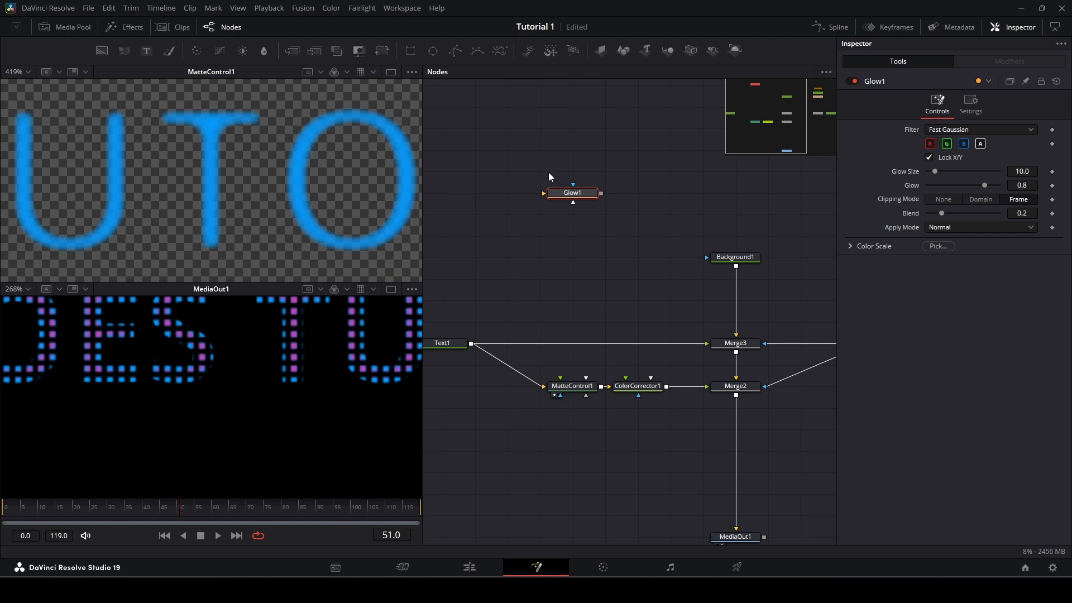
{"action": "left_click_drag", "start_coordinate": [581, 204], "coordinate": [640, 351]}
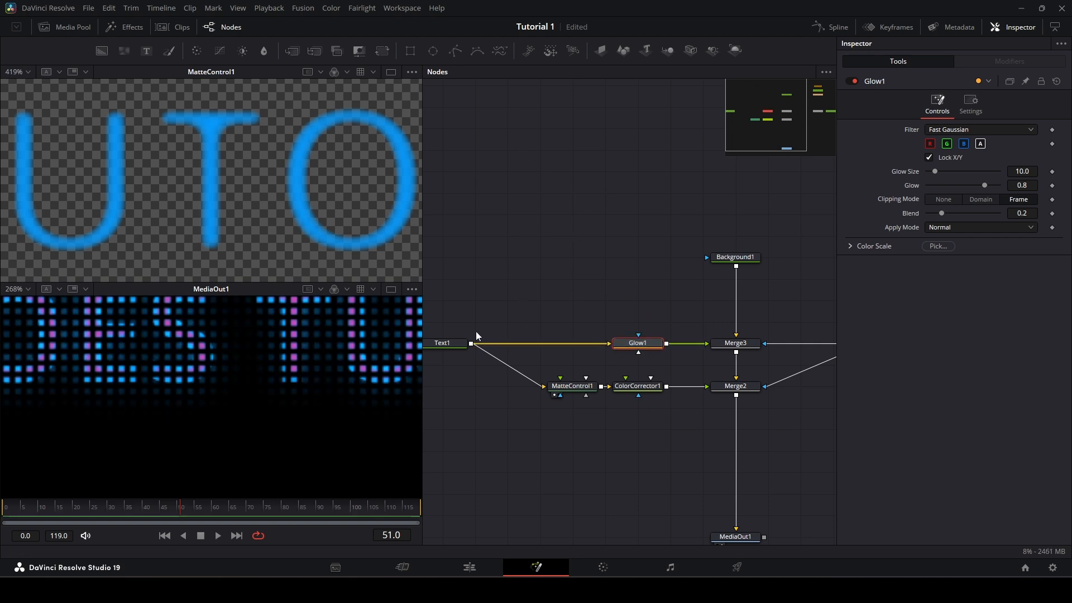
- Set Glow1's Glow to 0.866 and its Glow Size to 16.5, checking the dotted title in the MediaOut1 viewer
{"action": "scroll", "coordinate": [314, 353], "scroll_direction": "down", "scroll_amount": 3}
{"action": "scroll", "coordinate": [323, 346], "scroll_direction": "up", "scroll_amount": 2}
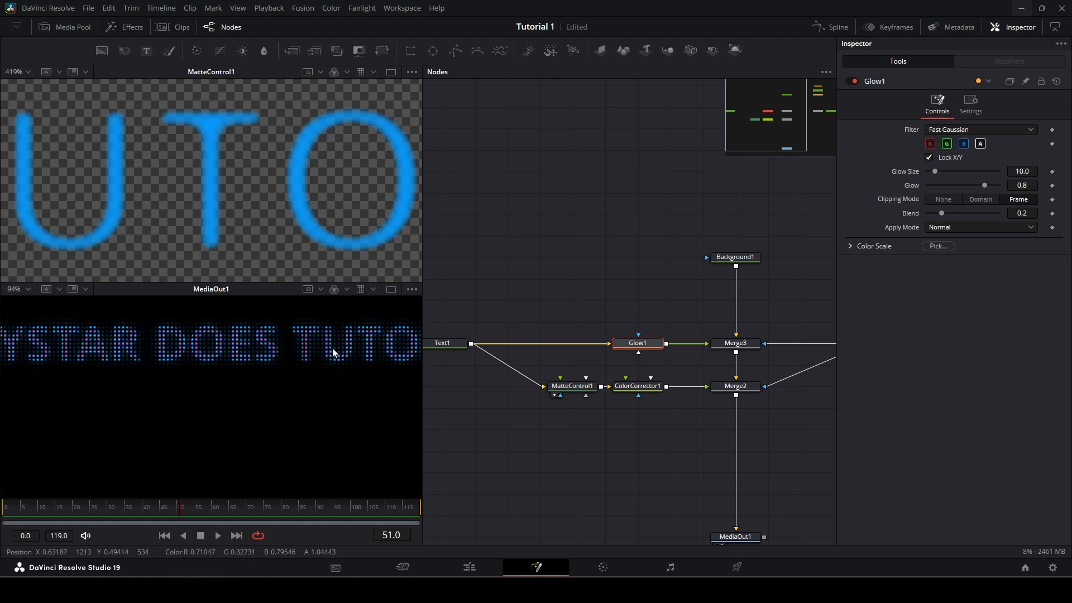
{"action": "scroll", "coordinate": [354, 347], "scroll_direction": "up", "scroll_amount": 1}
{"action": "left_click_drag", "start_coordinate": [331, 353], "coordinate": [302, 362]}
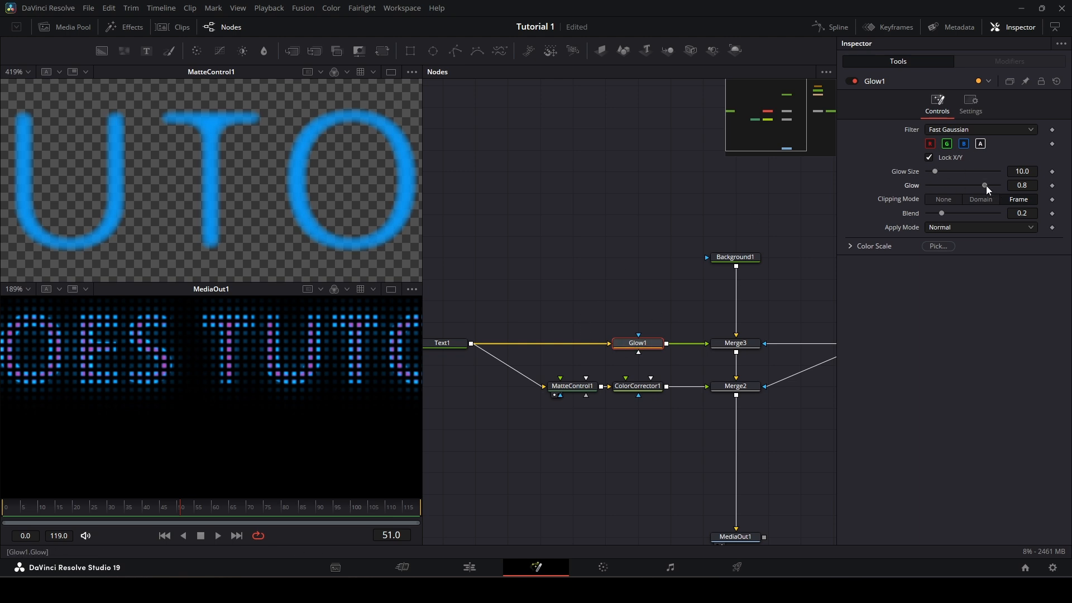
{"action": "left_click_drag", "start_coordinate": [986, 185], "coordinate": [940, 172]}
{"action": "scroll", "coordinate": [306, 392], "scroll_direction": "down", "scroll_amount": 5}
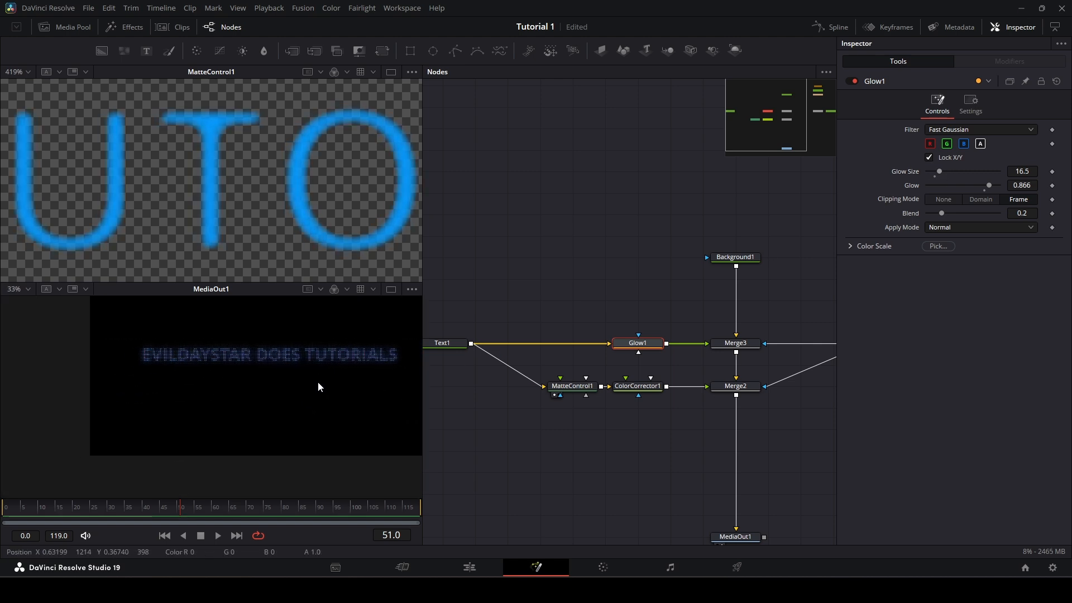
{"action": "scroll", "coordinate": [318, 386], "scroll_direction": "up", "scroll_amount": 2}
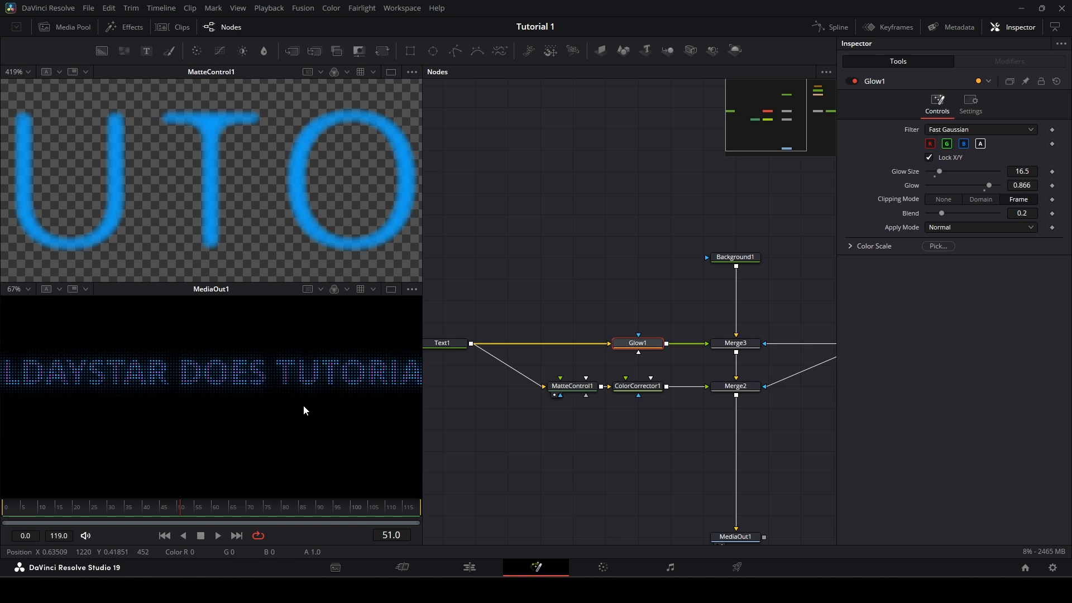
{"action": "scroll", "coordinate": [307, 401], "scroll_direction": "down", "scroll_amount": 1}
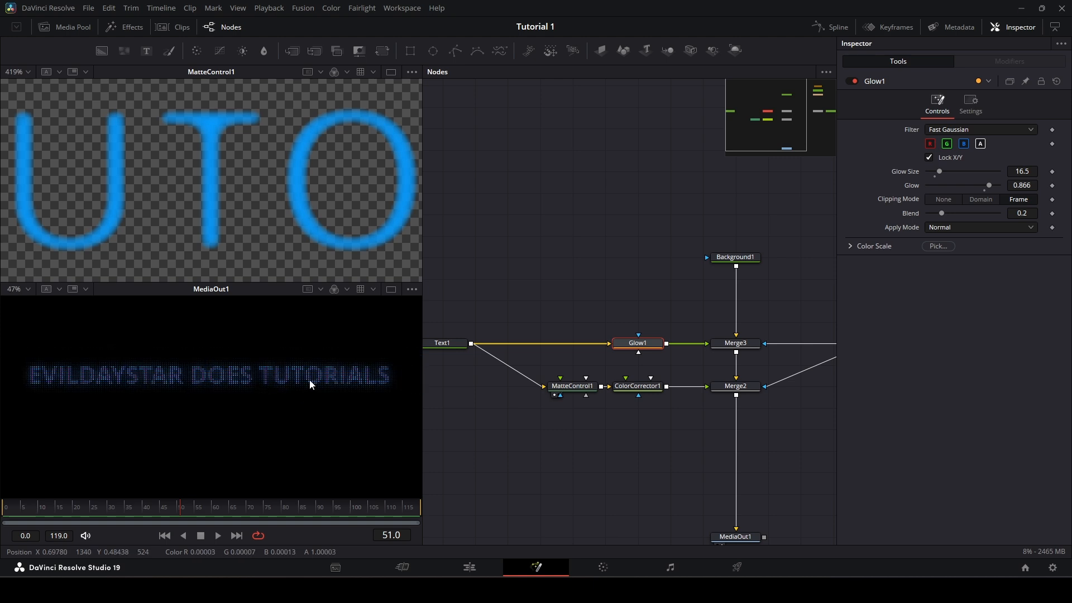
- Move MatteControl1 and ColorCorrector1 closer to Text1, and raise ColorCorrector1's Gain to 2.52
{"action": "left_click_drag", "start_coordinate": [515, 354], "coordinate": [738, 417]}
{"action": "left_click_drag", "start_coordinate": [721, 398], "coordinate": [655, 398]}
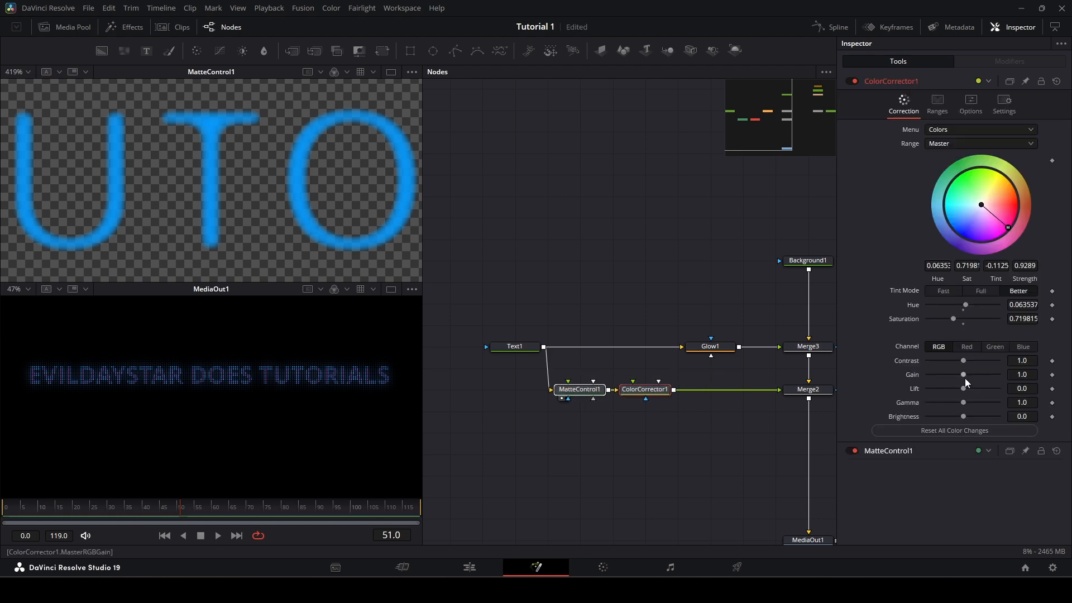
{"action": "left_click_drag", "start_coordinate": [965, 376], "coordinate": [966, 376]}
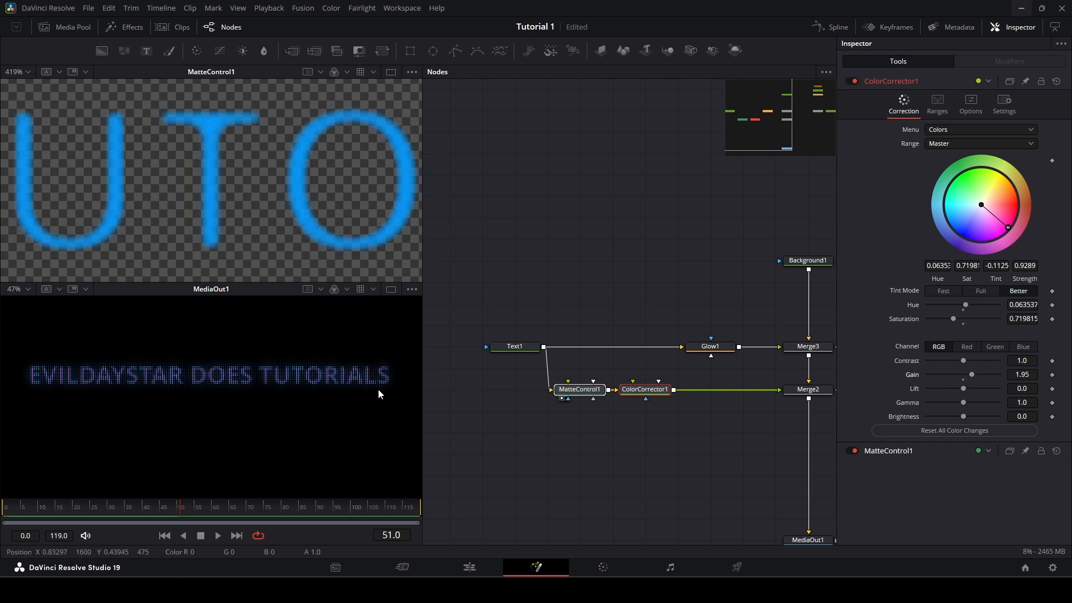
{"action": "scroll", "coordinate": [376, 389], "scroll_direction": "up", "scroll_amount": 5}
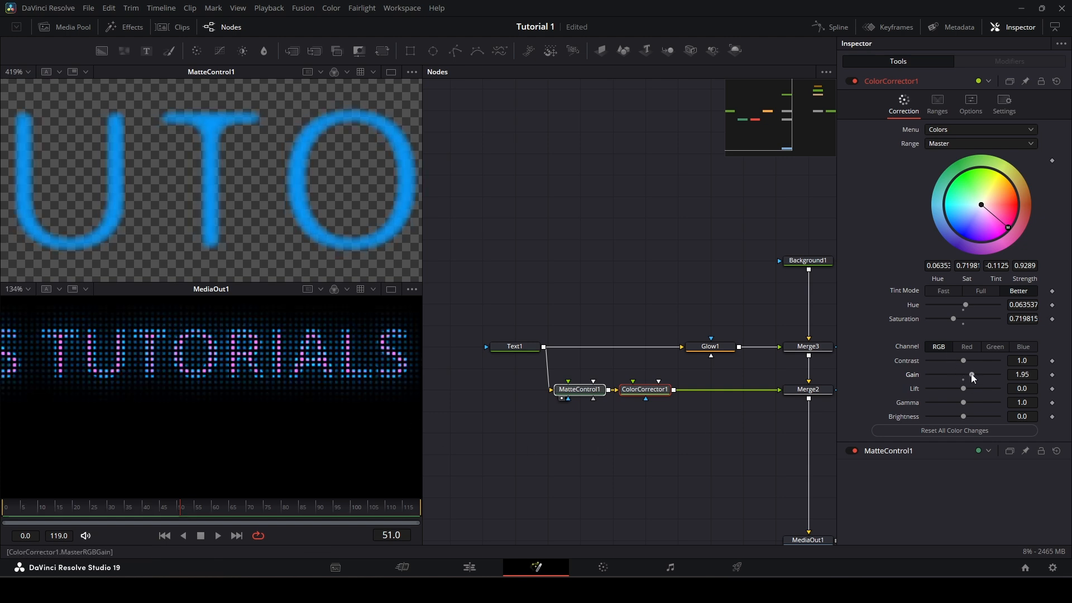
{"action": "left_click_drag", "start_coordinate": [973, 378], "coordinate": [978, 378]}
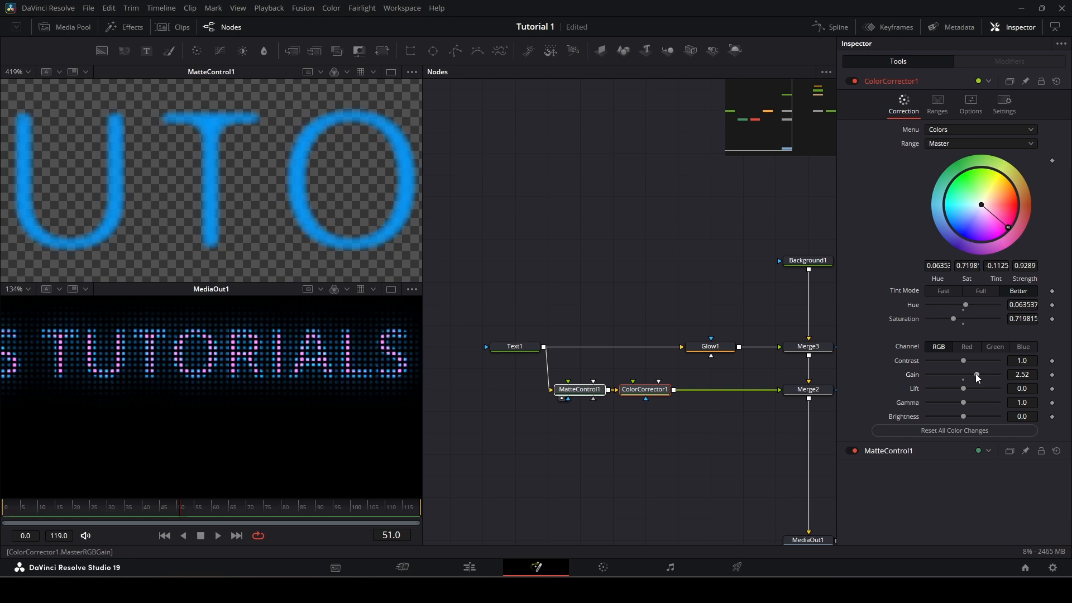
{"action": "scroll", "coordinate": [266, 383], "scroll_direction": "down", "scroll_amount": 6}
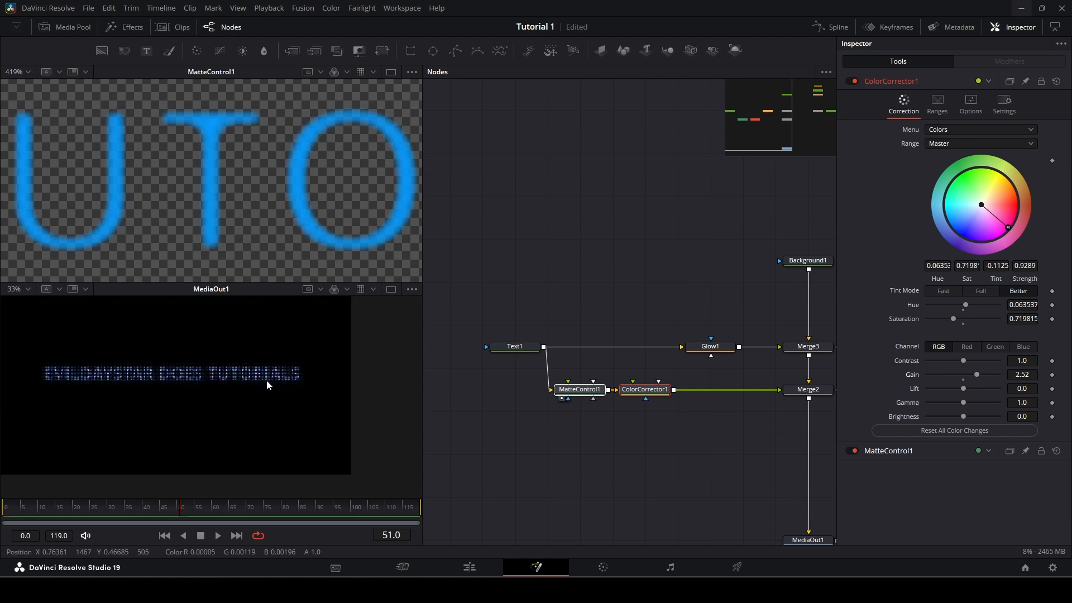
{"action": "scroll", "coordinate": [234, 383], "scroll_direction": "up", "scroll_amount": 3}
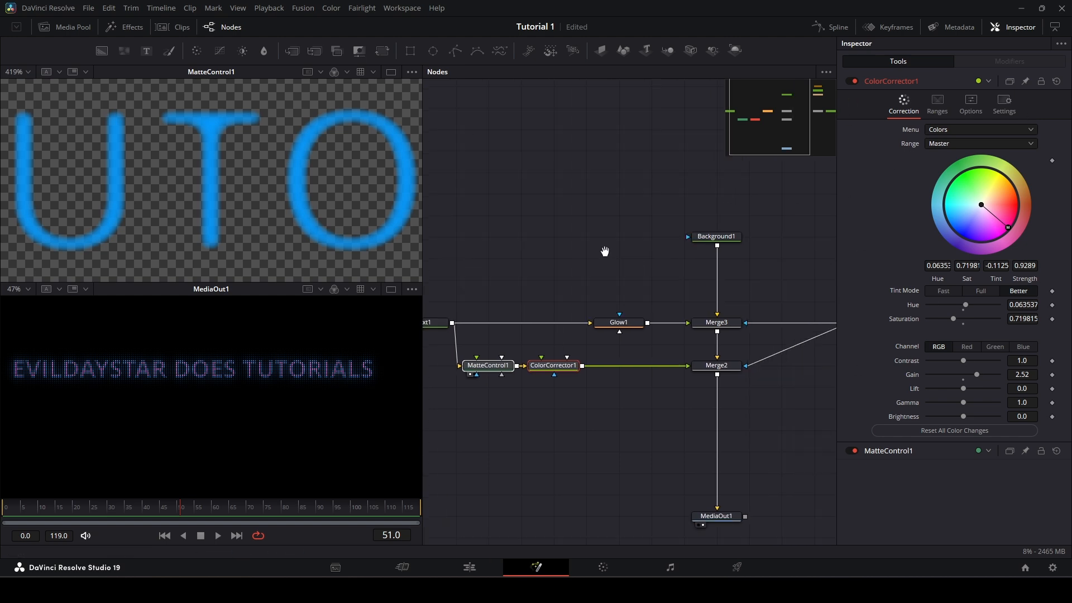
- Compact the node tree by moving MediaOut1 up under Merge2, Background1 down towards Merge3, and the dot-grid nodes closer together
{"action": "left_click_drag", "start_coordinate": [661, 504], "coordinate": [662, 397]}
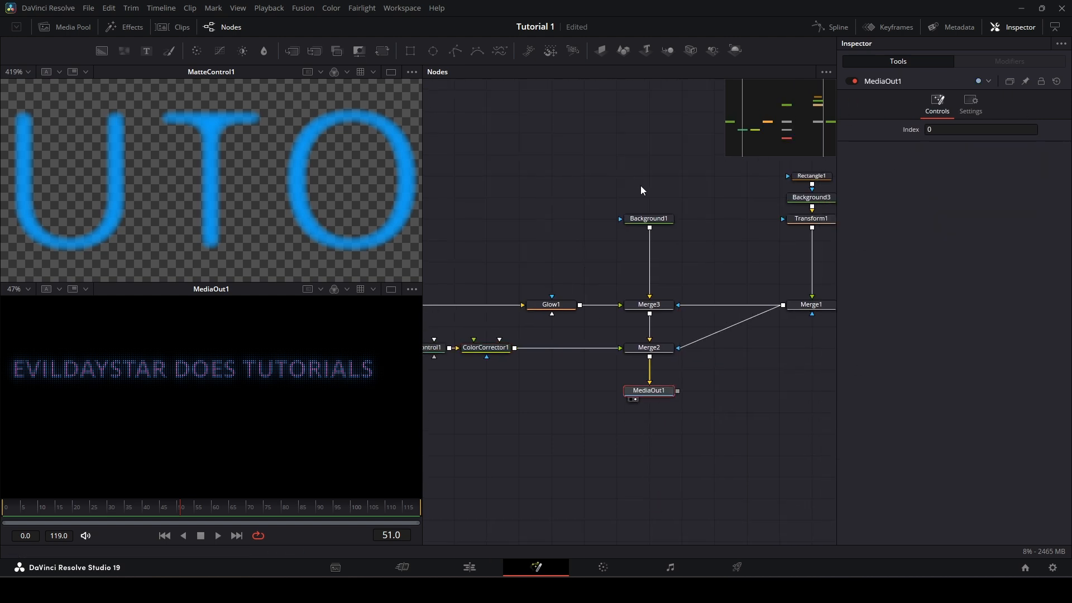
{"action": "left_click_drag", "start_coordinate": [645, 219], "coordinate": [645, 259]}
{"action": "scroll", "coordinate": [646, 99], "scroll_direction": "right", "scroll_amount": 5}
{"action": "left_click_drag", "start_coordinate": [596, 115], "coordinate": [696, 229]}
{"action": "left_click_drag", "start_coordinate": [658, 210], "coordinate": [657, 276]}
{"action": "scroll", "coordinate": [545, 385], "scroll_direction": "left", "scroll_amount": 3}
{"action": "left_click_drag", "start_coordinate": [632, 164], "coordinate": [707, 305]}
{"action": "left_click_drag", "start_coordinate": [652, 355], "coordinate": [665, 359]}
{"action": "scroll", "coordinate": [664, 359], "scroll_direction": "left", "scroll_amount": 5}
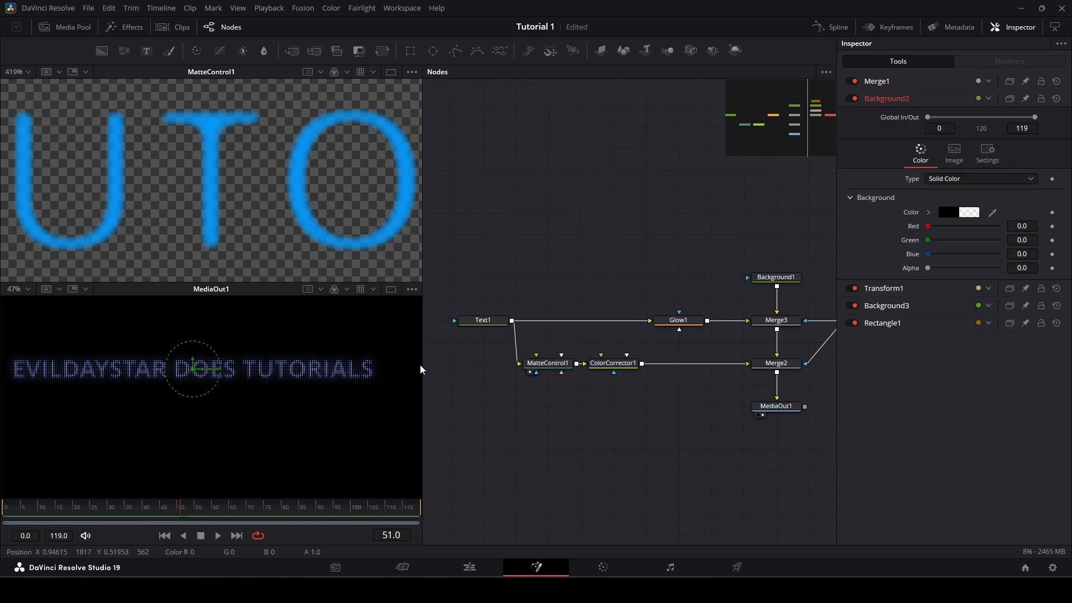
- Move Text1, Glow1, MatteControl1 and ColorCorrector1 closer to Merge3 and Merge2
{"action": "left_click_drag", "start_coordinate": [442, 286], "coordinate": [804, 423]}
{"action": "mouse_move", "coordinate": [618, 371]}
{"action": "left_mouse_down"}
{"action": "mouse_move", "coordinate": [647, 372]}
{"action": "mouse_move", "coordinate": [615, 372]}
{"action": "left_mouse_up"}
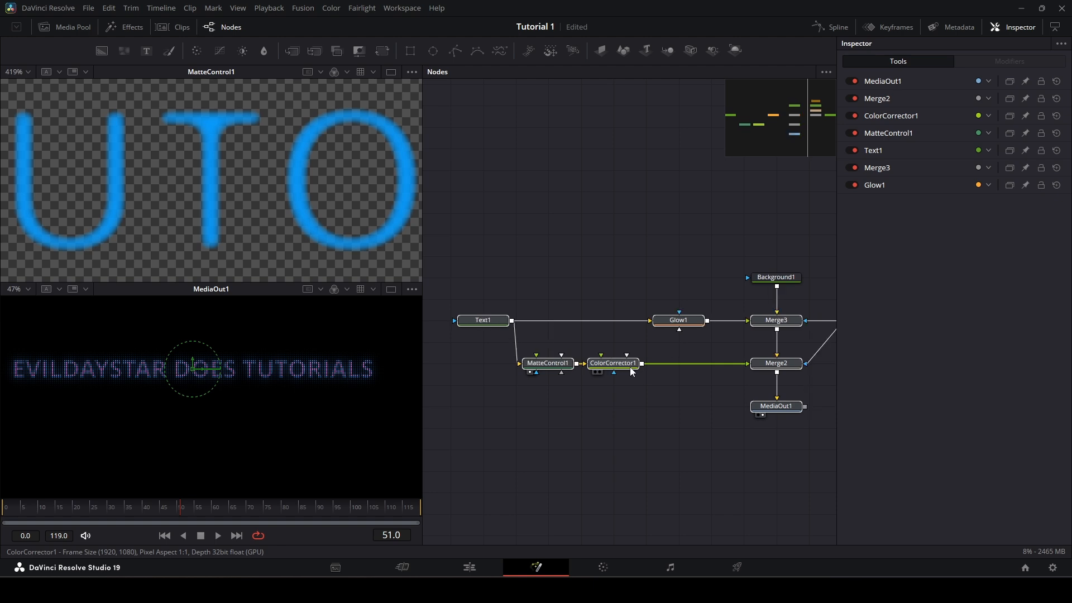
{"action": "left_click_drag", "start_coordinate": [479, 296], "coordinate": [705, 393]}
{"action": "left_click_drag", "start_coordinate": [611, 370], "coordinate": [643, 369]}
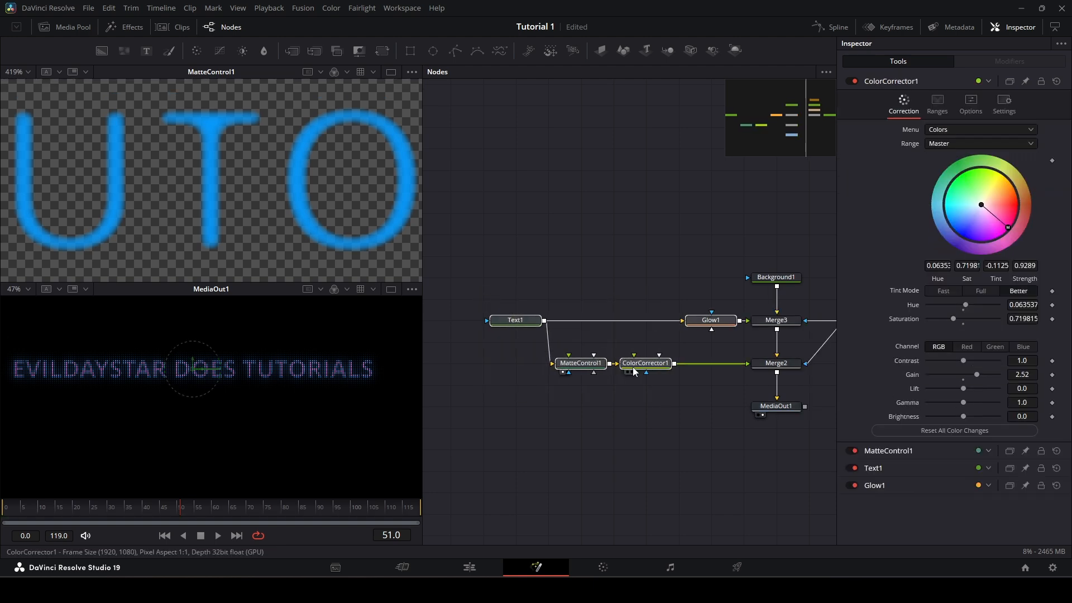
{"action": "left_click_drag", "start_coordinate": [499, 310], "coordinate": [637, 357]}
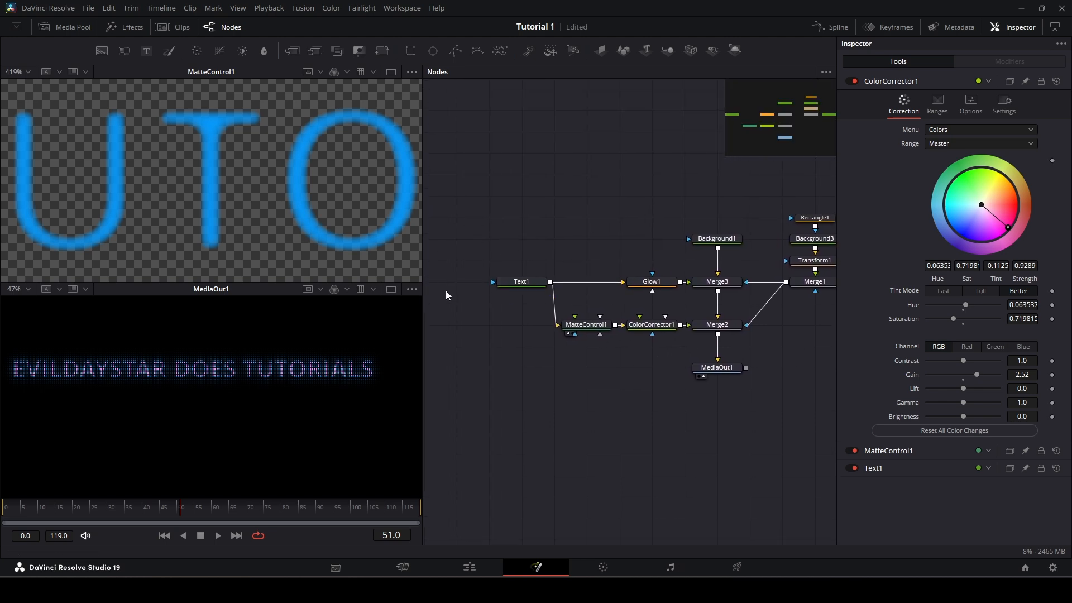
- Add a second Text+ node beside Text1 and a Merge node above the two text nodes
{"action": "left_click_drag", "start_coordinate": [481, 236], "coordinate": [553, 246]}
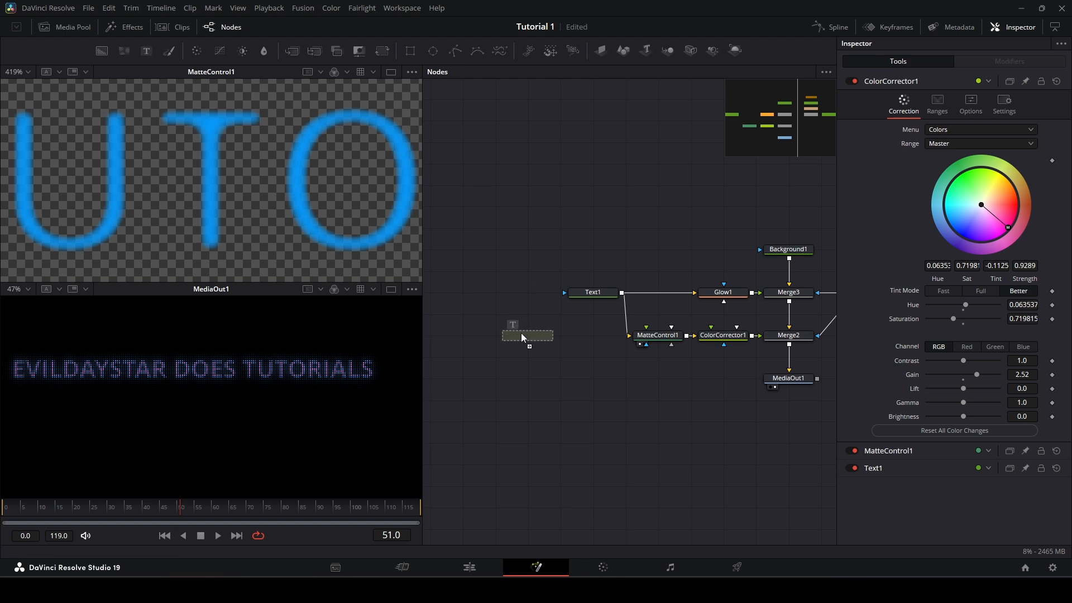
{"action": "left_click_drag", "start_coordinate": [522, 334], "coordinate": [523, 335]}
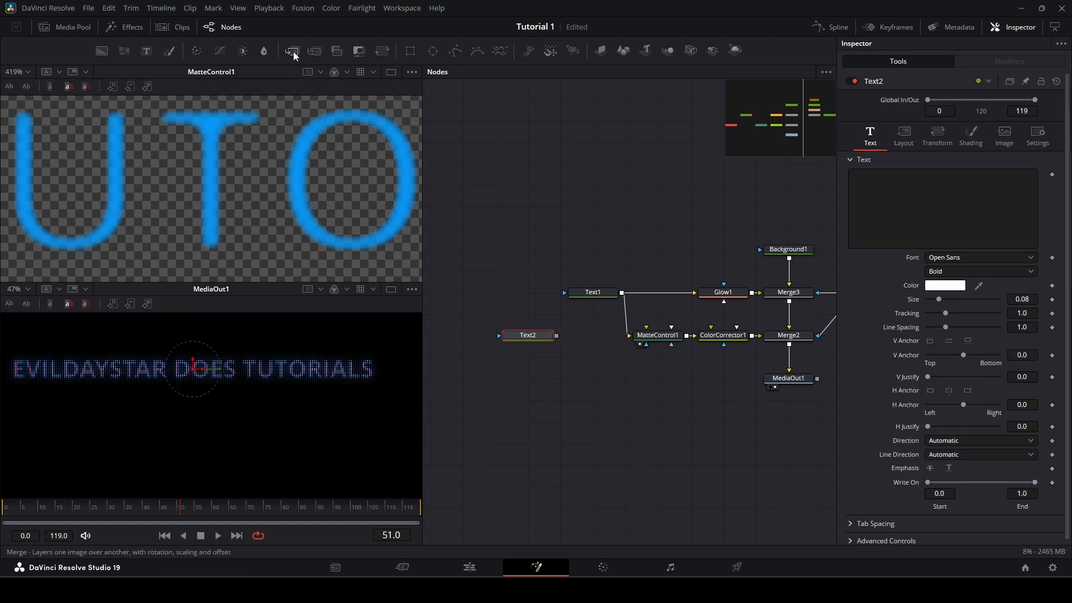
{"action": "left_click_drag", "start_coordinate": [293, 52], "coordinate": [562, 251]}
{"action": "left_click_drag", "start_coordinate": [524, 333], "coordinate": [491, 290]}
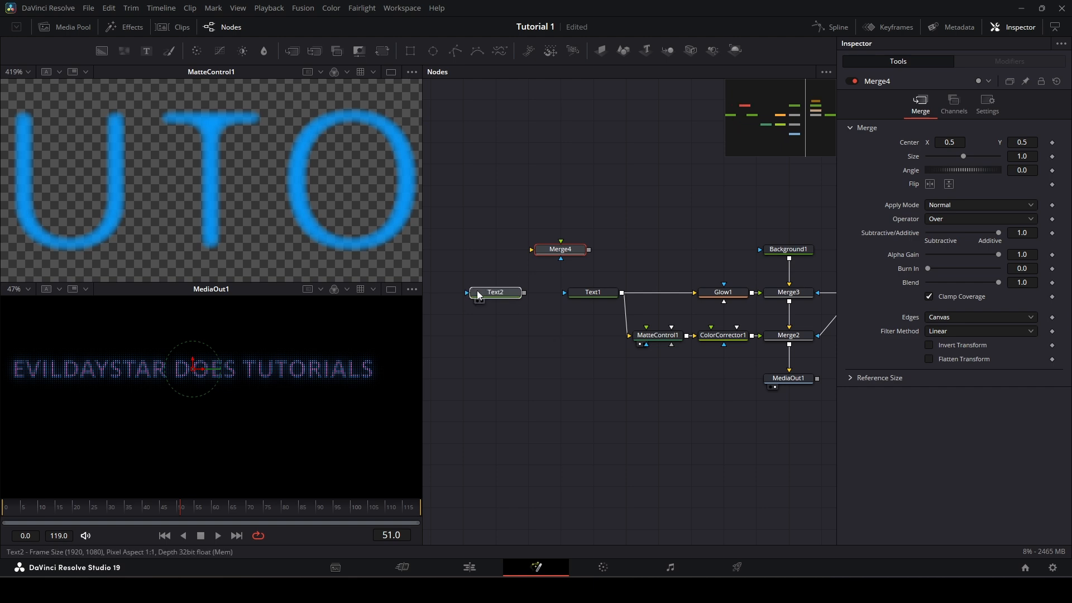
- Connect Text1 as Merge4's background and Text2 as its foreground, and show Merge4 in the first viewer
{"action": "left_click_drag", "start_coordinate": [623, 294], "coordinate": [534, 250]}
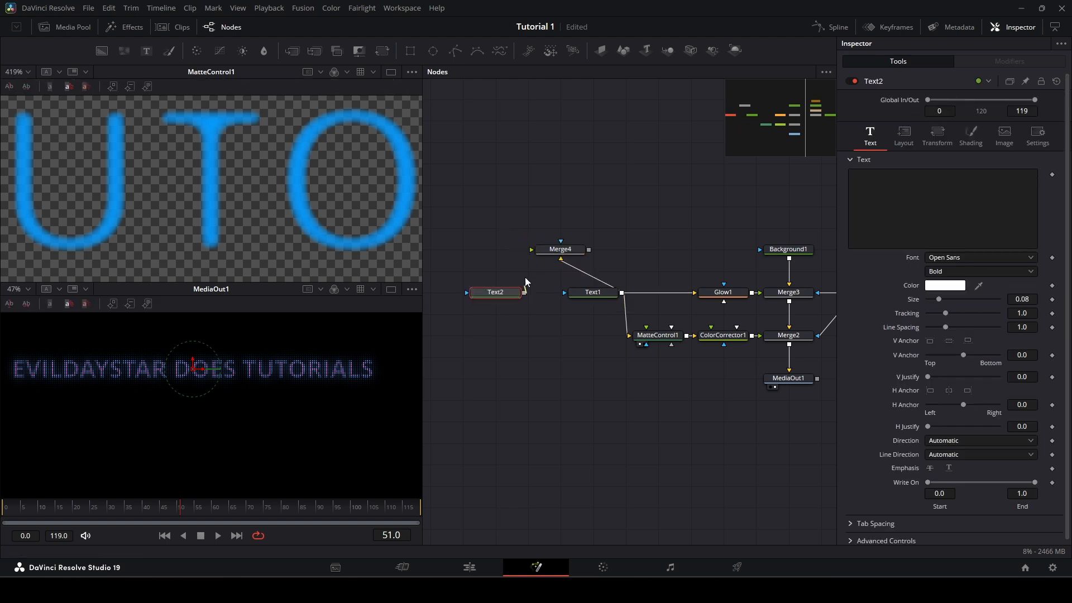
{"action": "left_click_drag", "start_coordinate": [525, 293], "coordinate": [297, 196]}
{"action": "scroll", "coordinate": [302, 199], "scroll_direction": "down", "scroll_amount": 8}
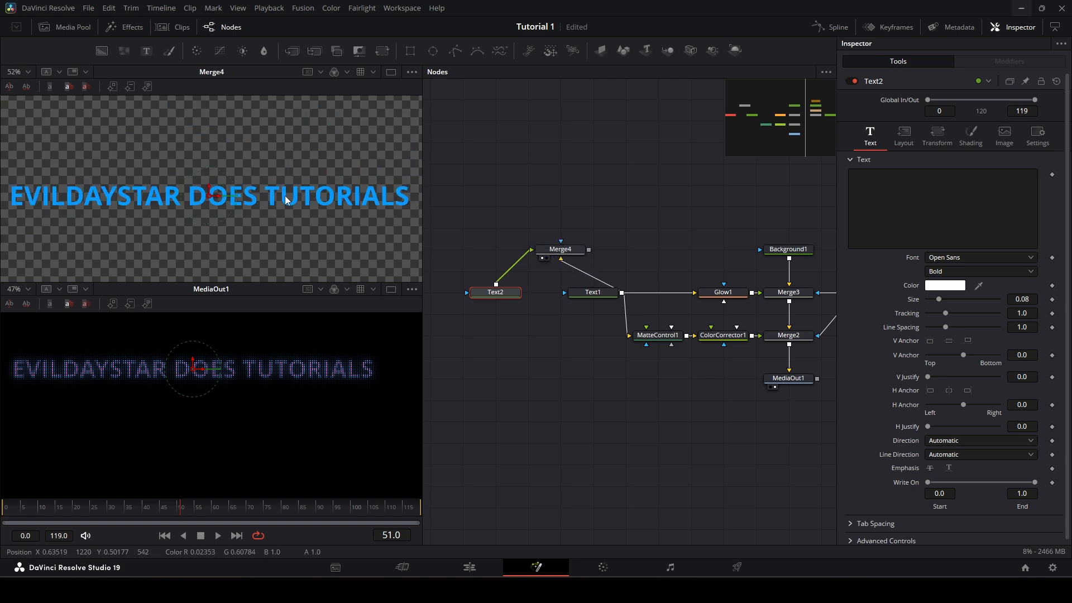
- Enter A SUBTITLE as Text2's content and move it just below the title
{"action": "scroll", "coordinate": [286, 200], "scroll_direction": "down", "scroll_amount": 2}
{"action": "left_click", "coordinate": [895, 178]}
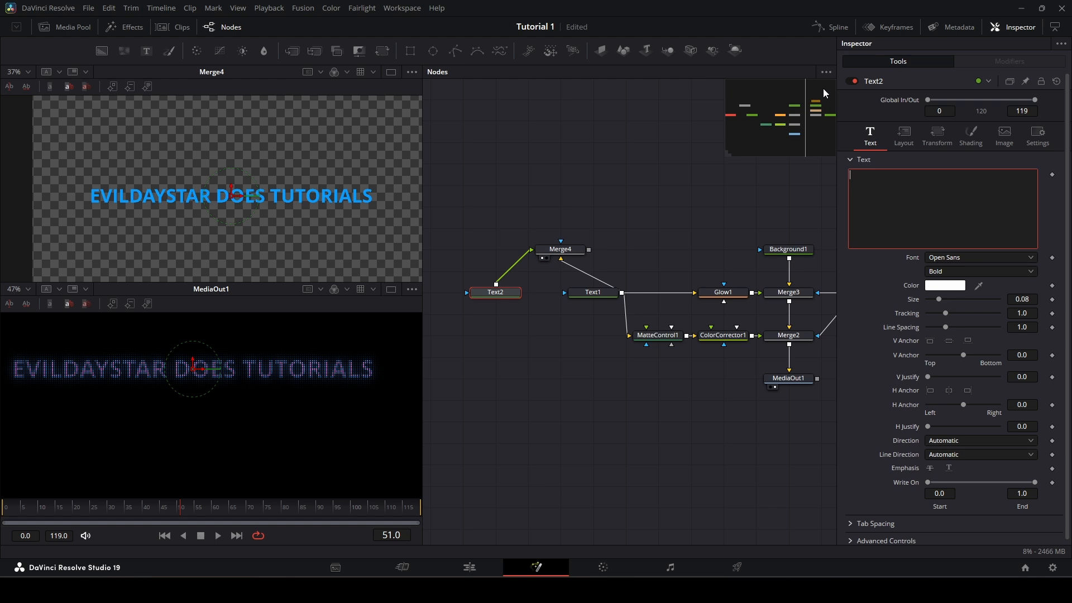
{"action": "type", "text": "A Subtitle"}
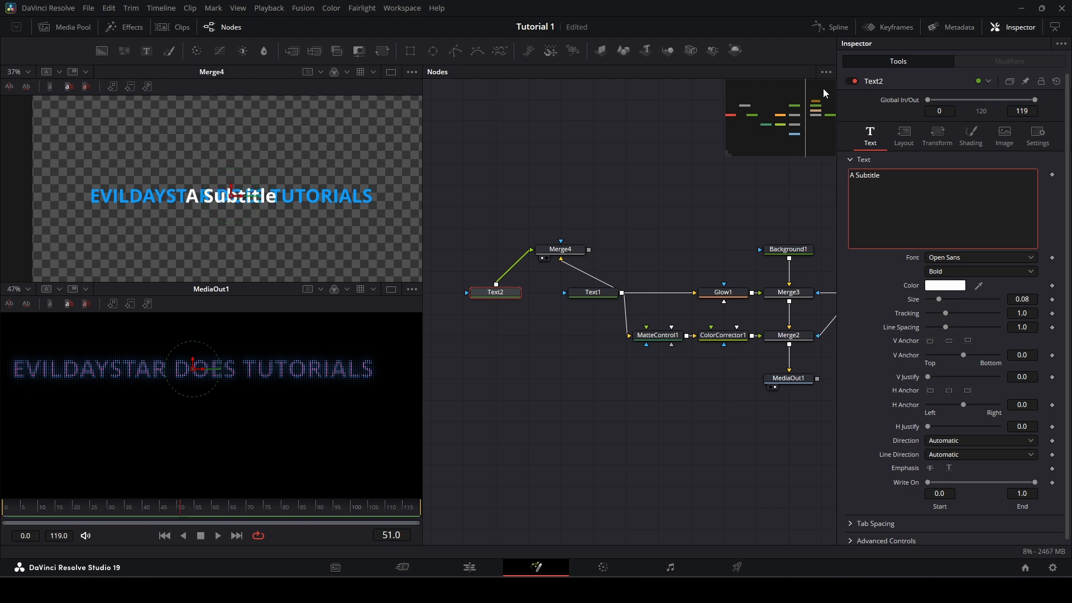
{"action": "key", "text": "ctrl+shift+Left"}
{"action": "key", "text": "BackSpace"}
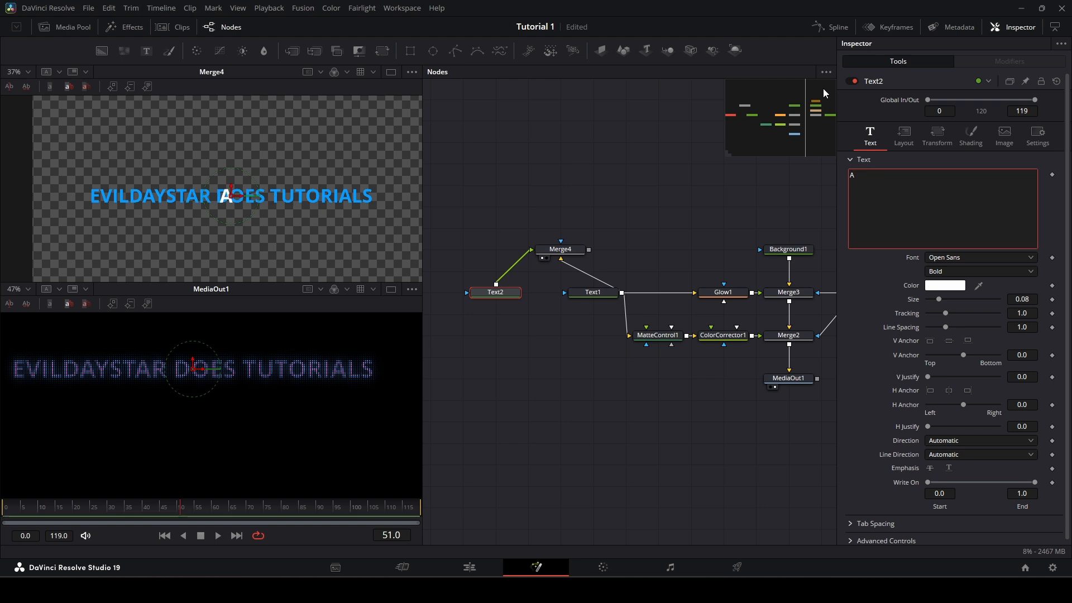
{"action": "type", "text": "SUBTITLE"}
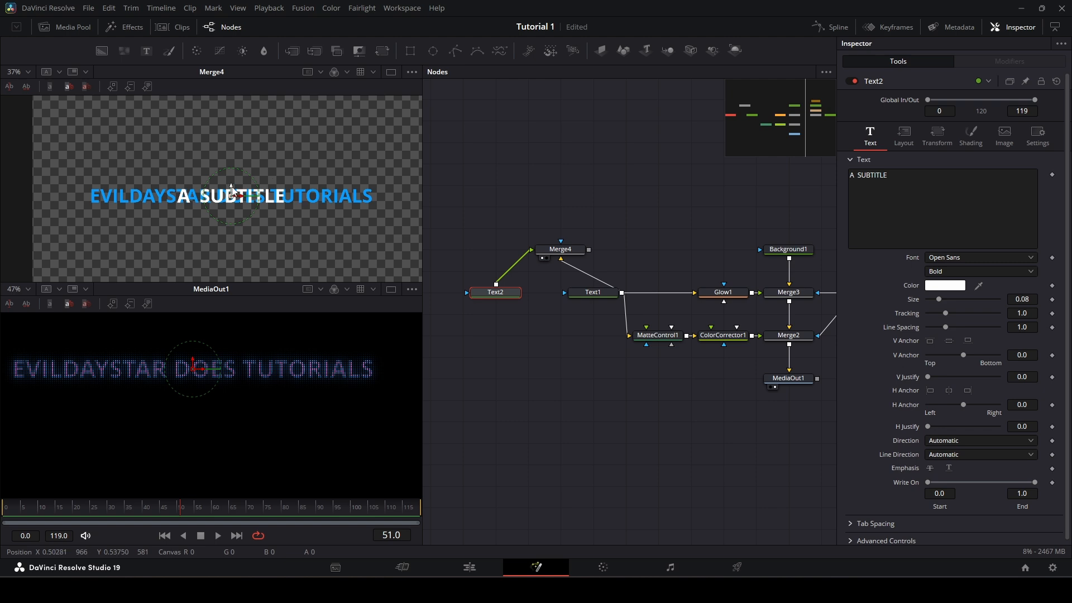
{"action": "left_click_drag", "start_coordinate": [233, 187], "coordinate": [235, 207]}
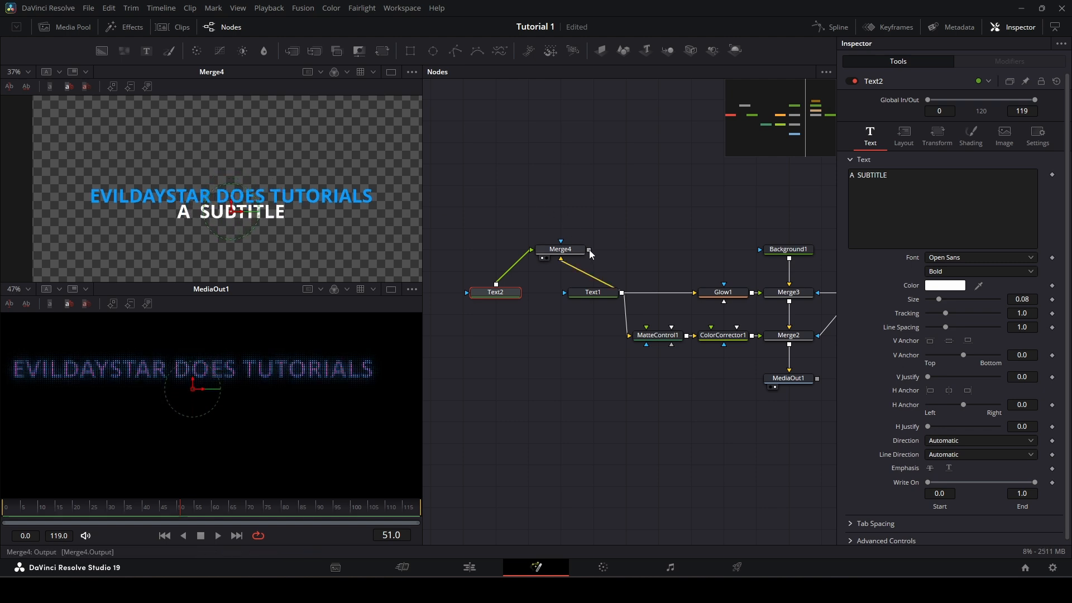
- Feed Merge4's output into Glow1 and MatteControl1 instead of Text1, and stack Text1 above Text2 beside Merge4
{"action": "left_click_drag", "start_coordinate": [589, 250], "coordinate": [630, 340]}
{"action": "key", "text": "Delete"}
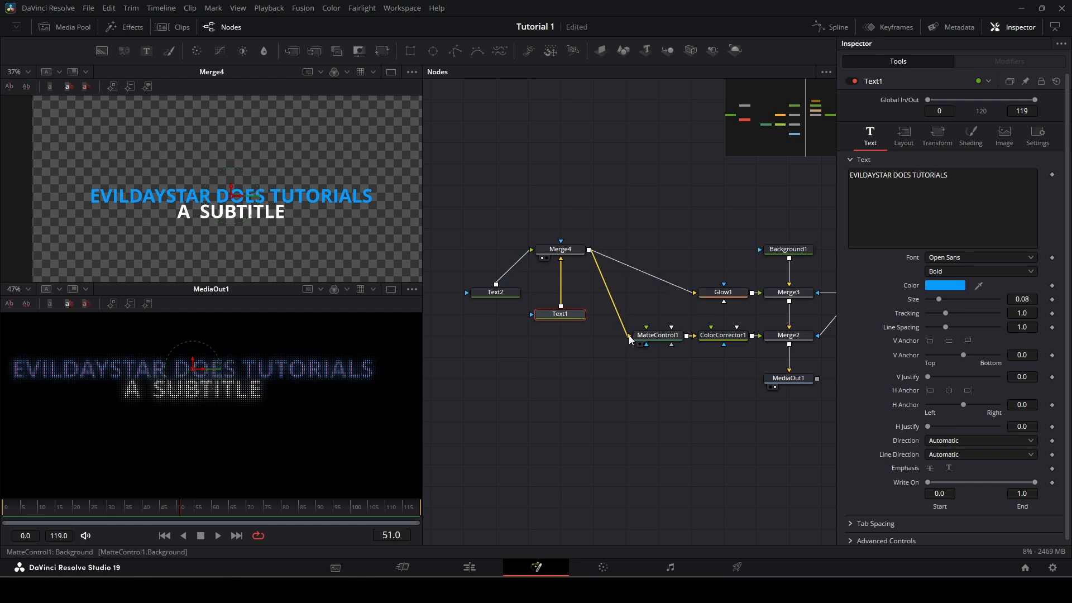
{"action": "left_click_drag", "start_coordinate": [498, 296], "coordinate": [465, 254]}
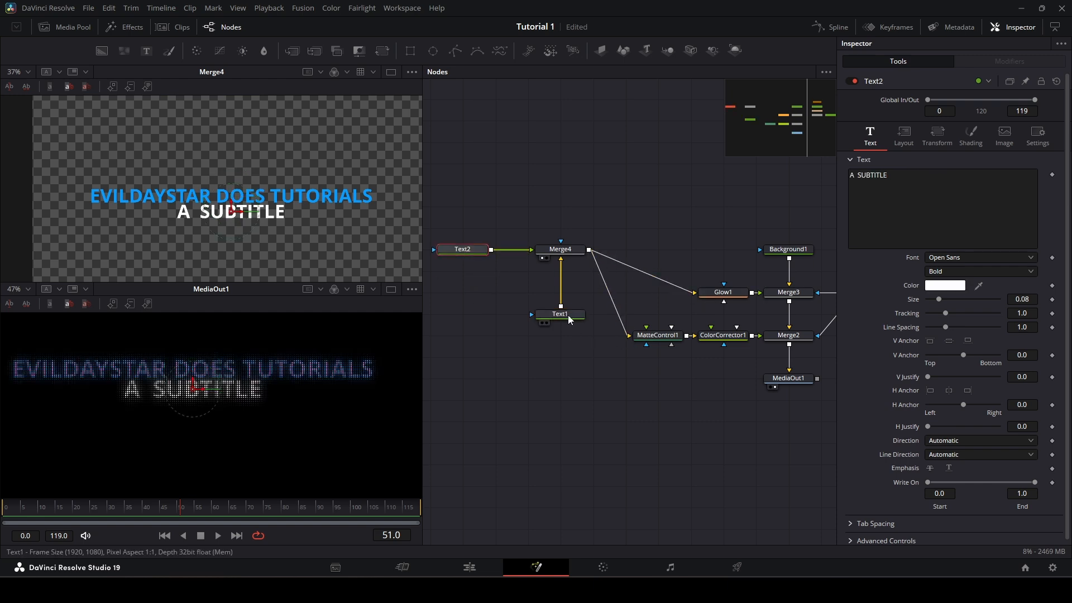
{"action": "left_click_drag", "start_coordinate": [564, 300], "coordinate": [507, 243]}
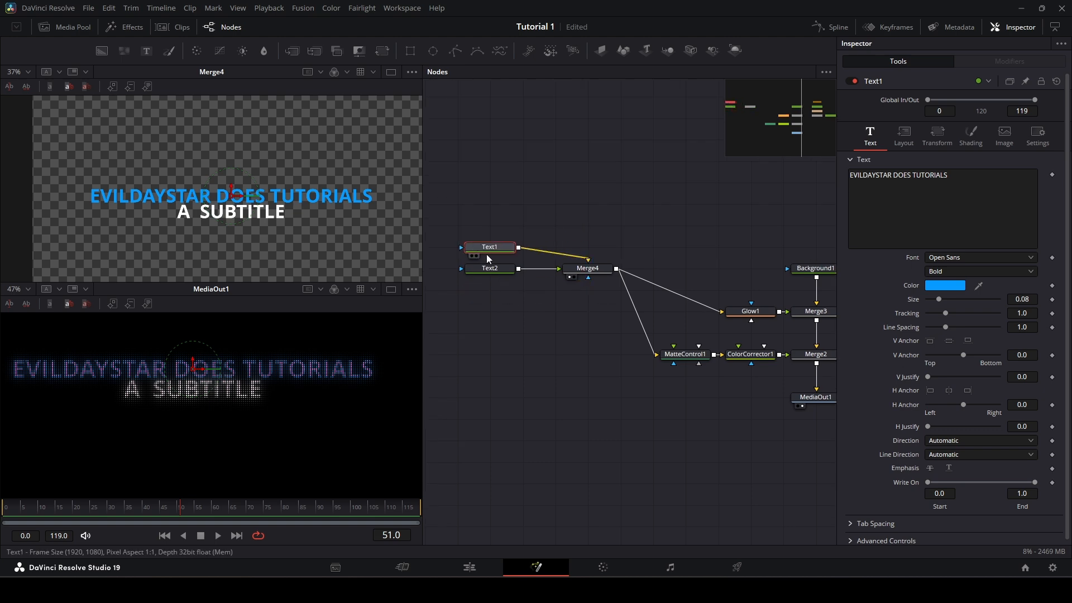
{"action": "left_click", "coordinate": [488, 268]}
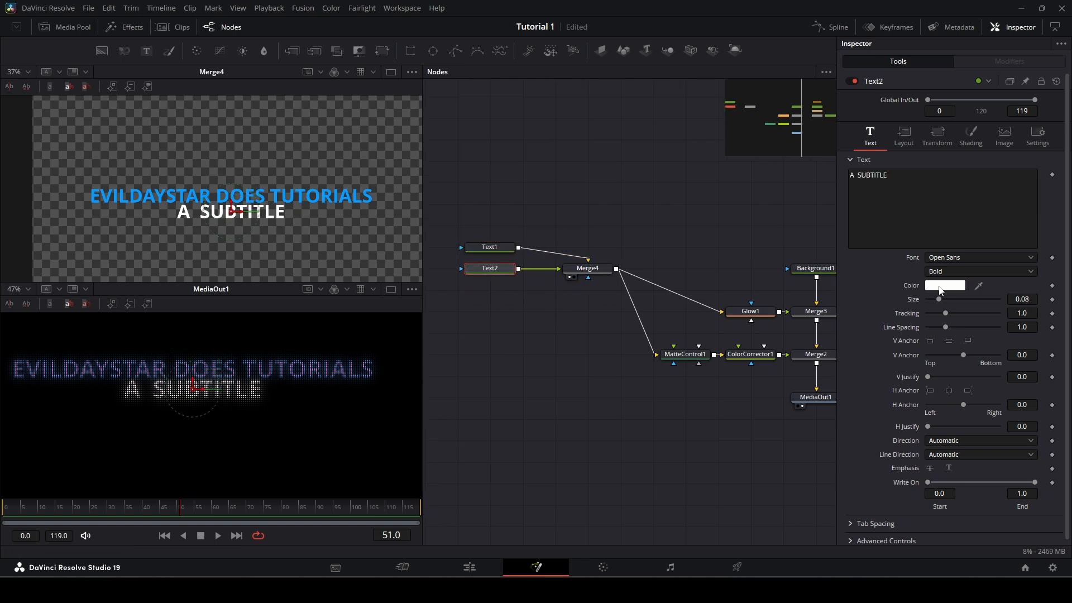
{"action": "left_click", "coordinate": [941, 288]}
{"action": "left_click_drag", "start_coordinate": [589, 214], "coordinate": [656, 203]}
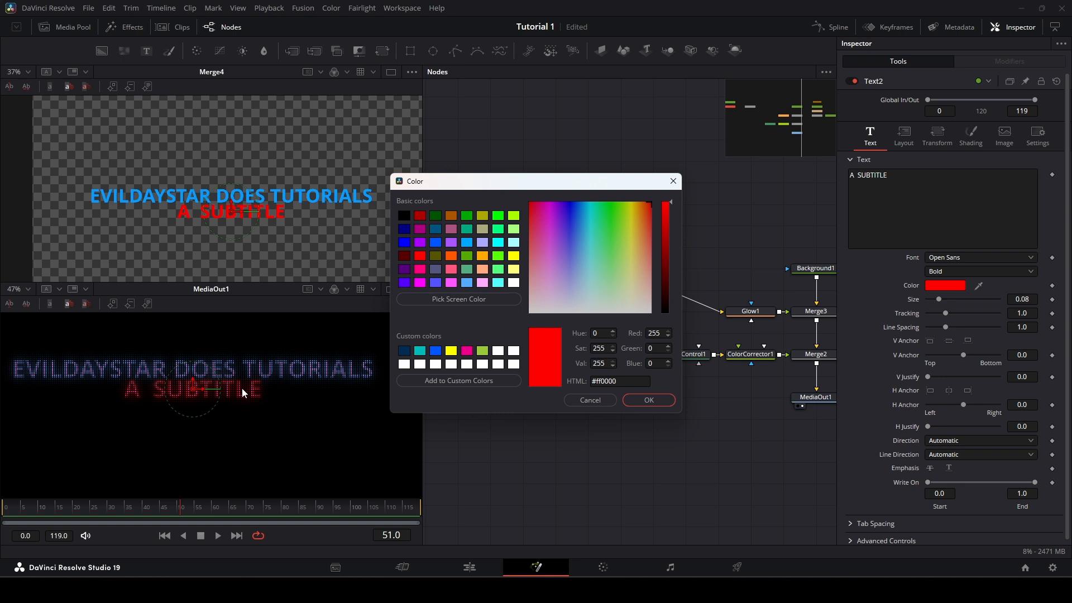
{"action": "left_click_drag", "start_coordinate": [628, 180], "coordinate": [715, 201]}
{"action": "left_click", "coordinate": [762, 201]}
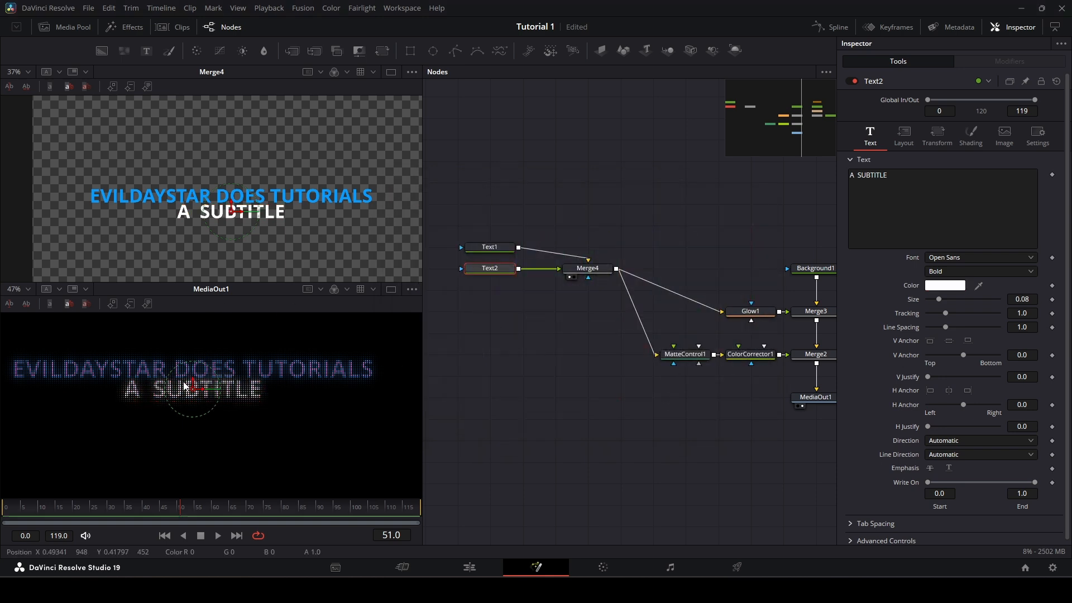
- Move Merge4 and both text nodes closer to Glow1, with Merge4 in line with it
{"action": "left_click_drag", "start_coordinate": [579, 269], "coordinate": [613, 312]}
{"action": "left_click_drag", "start_coordinate": [471, 229], "coordinate": [573, 311]}
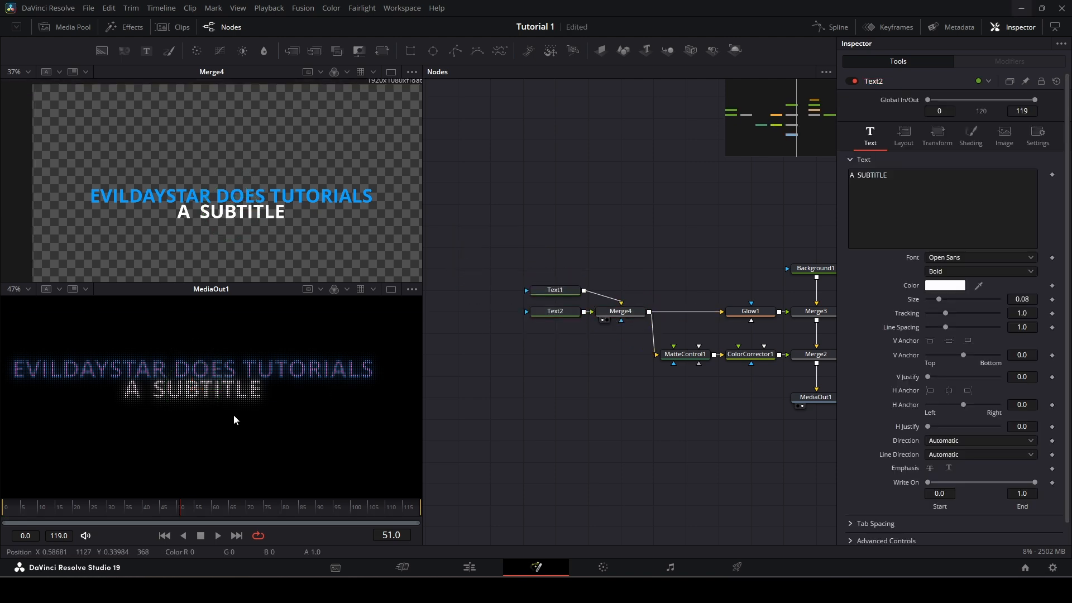
- Set the subtitle's font to Baron Neue and its size to 0.0633
{"action": "left_click", "coordinate": [565, 311]}
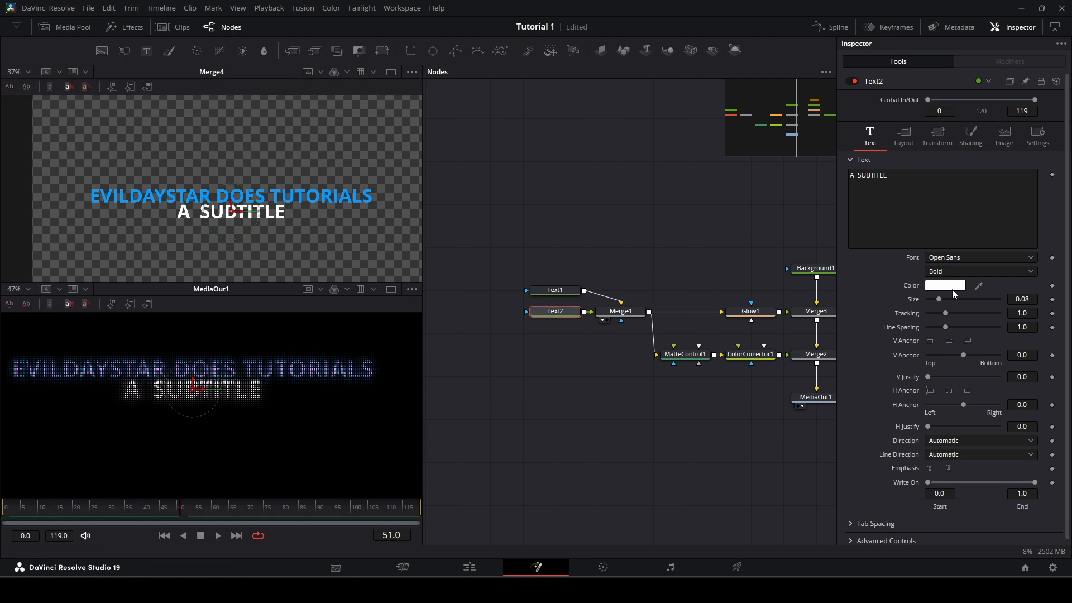
{"action": "left_click", "coordinate": [975, 259]}
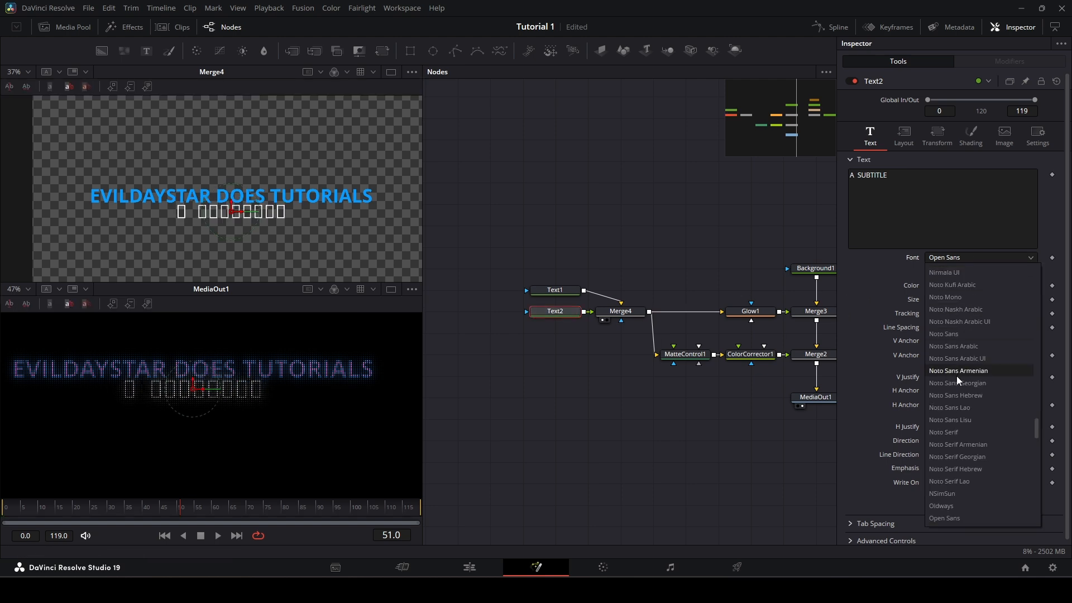
{"action": "scroll", "coordinate": [952, 420], "scroll_direction": "down", "scroll_amount": 2}
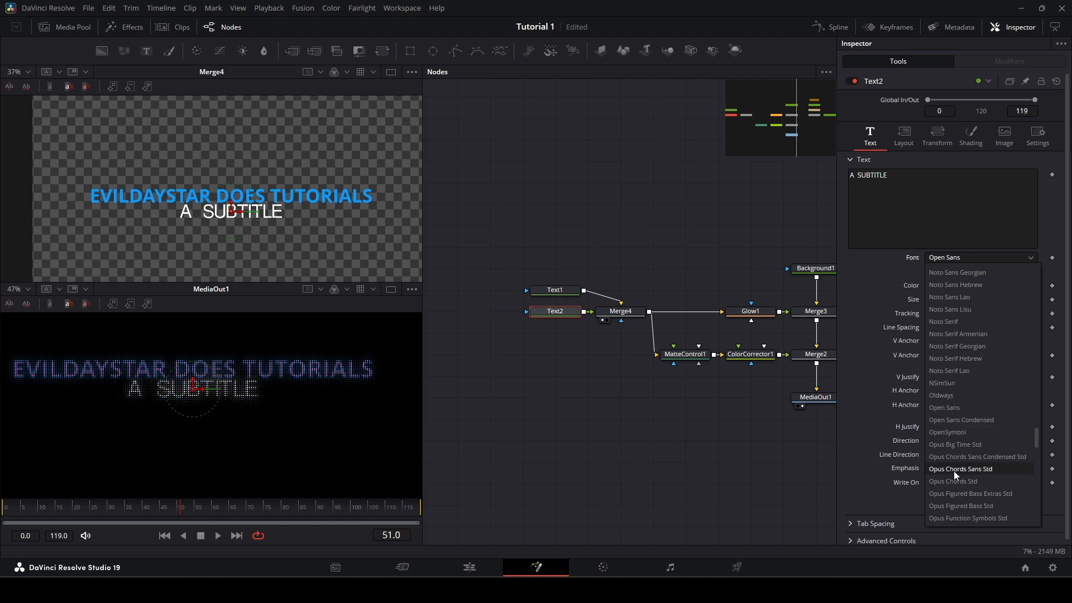
{"action": "scroll", "coordinate": [963, 391], "scroll_direction": "up", "scroll_amount": 10}
{"action": "scroll", "coordinate": [958, 357], "scroll_direction": "up", "scroll_amount": 10}
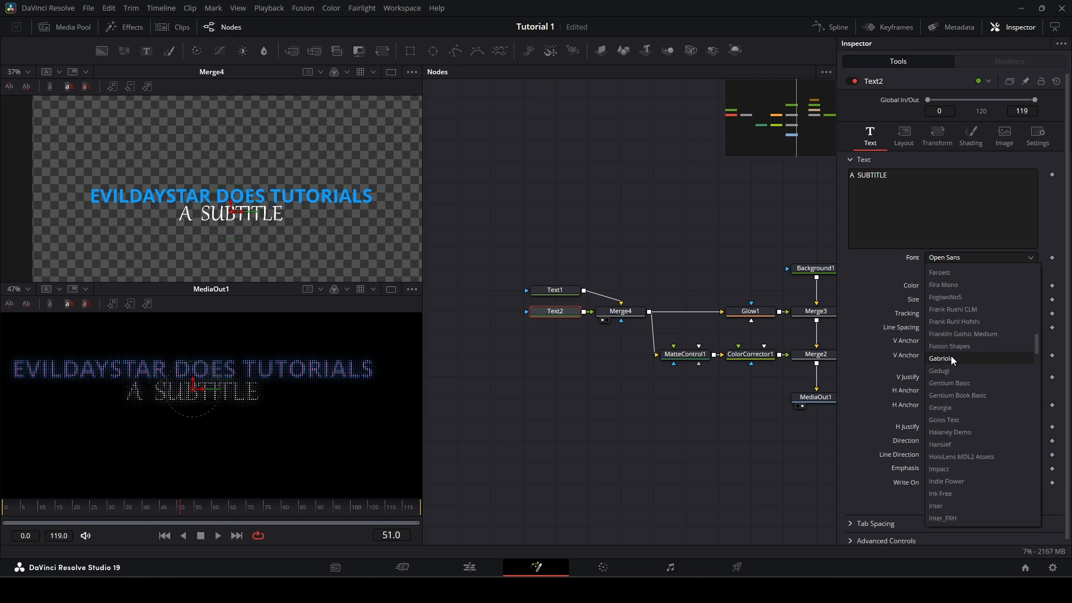
{"action": "left_click", "coordinate": [970, 452]}
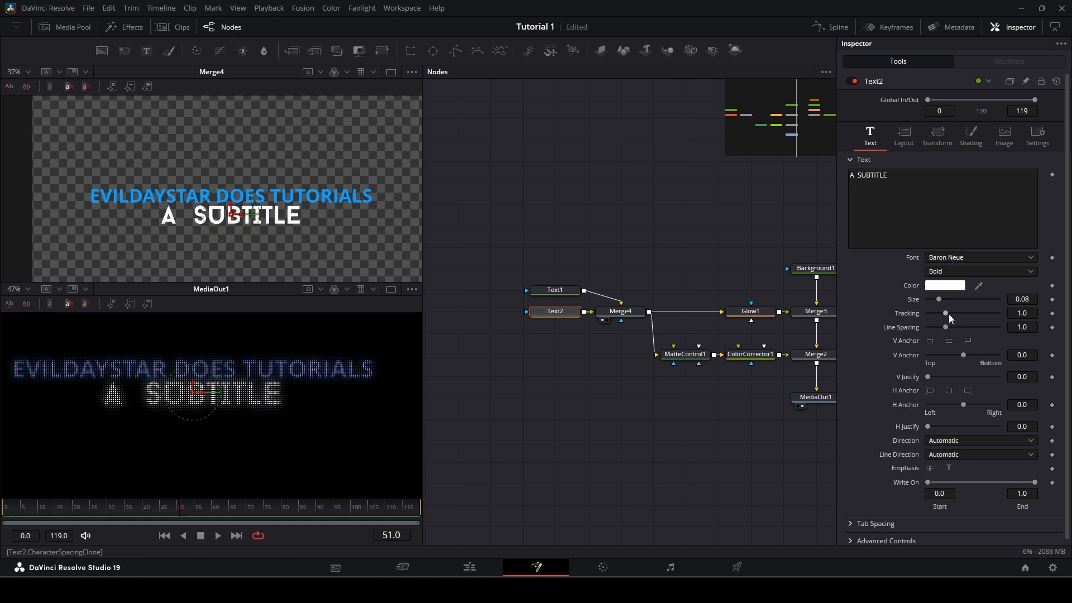
{"action": "left_click_drag", "start_coordinate": [1019, 299], "coordinate": [998, 299]}
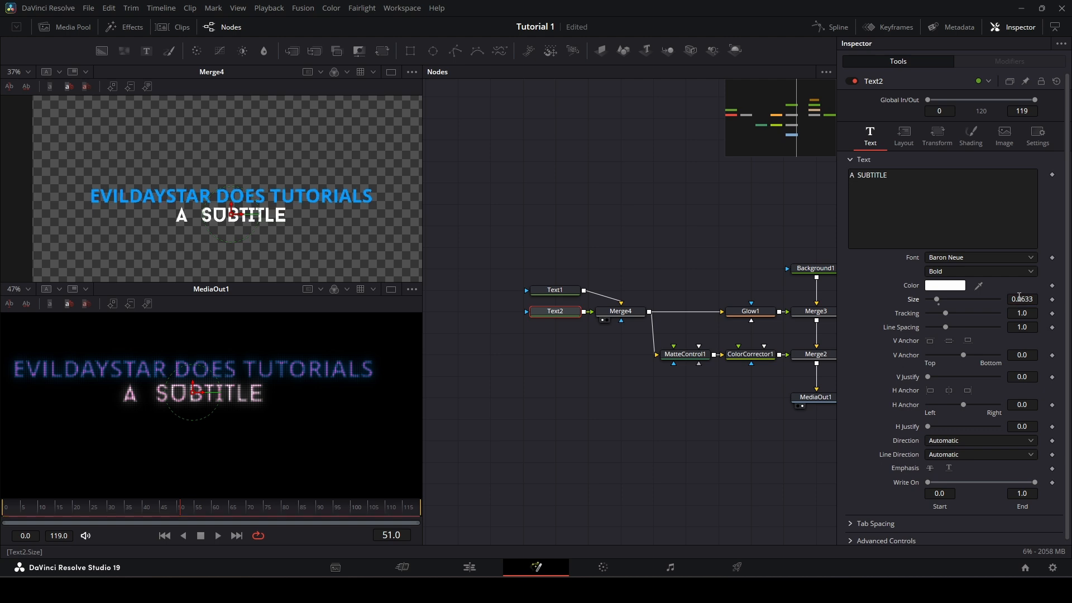
- Set the subtitle's horizontal anchor to right and move its right end under the right end of the title
{"action": "left_click_drag", "start_coordinate": [192, 394], "coordinate": [310, 391]}
{"action": "key", "text": "ctrl+z"}
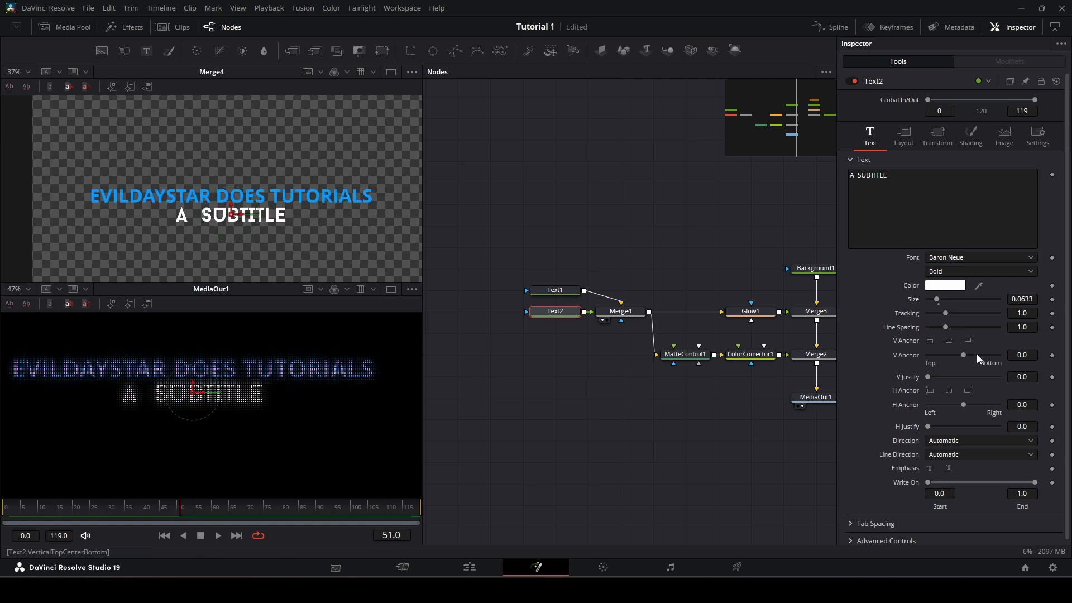
{"action": "left_click", "coordinate": [969, 391]}
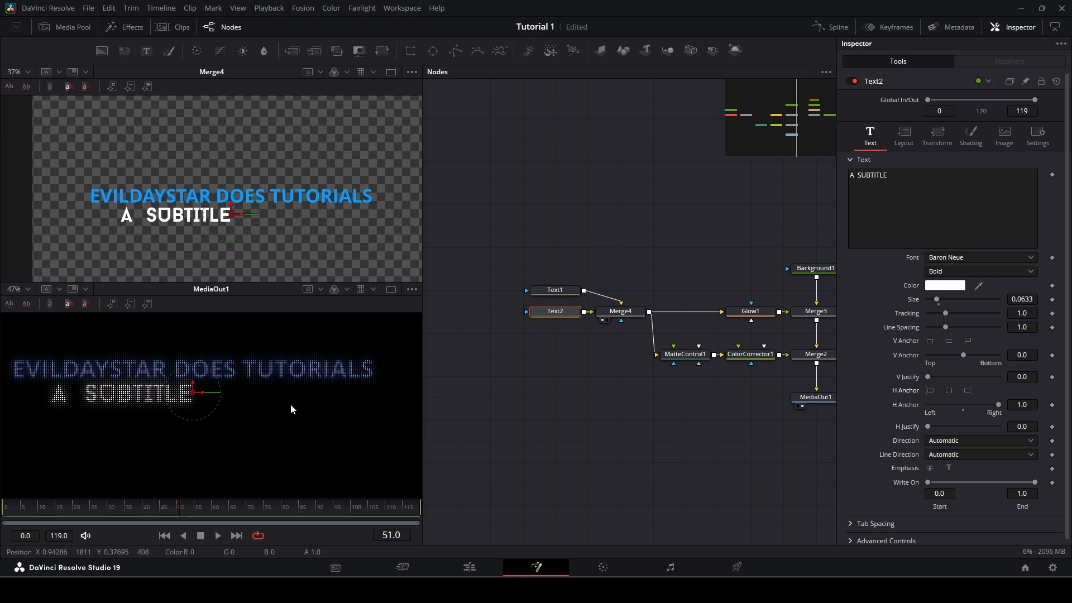
{"action": "left_click_drag", "start_coordinate": [206, 396], "coordinate": [378, 397]}
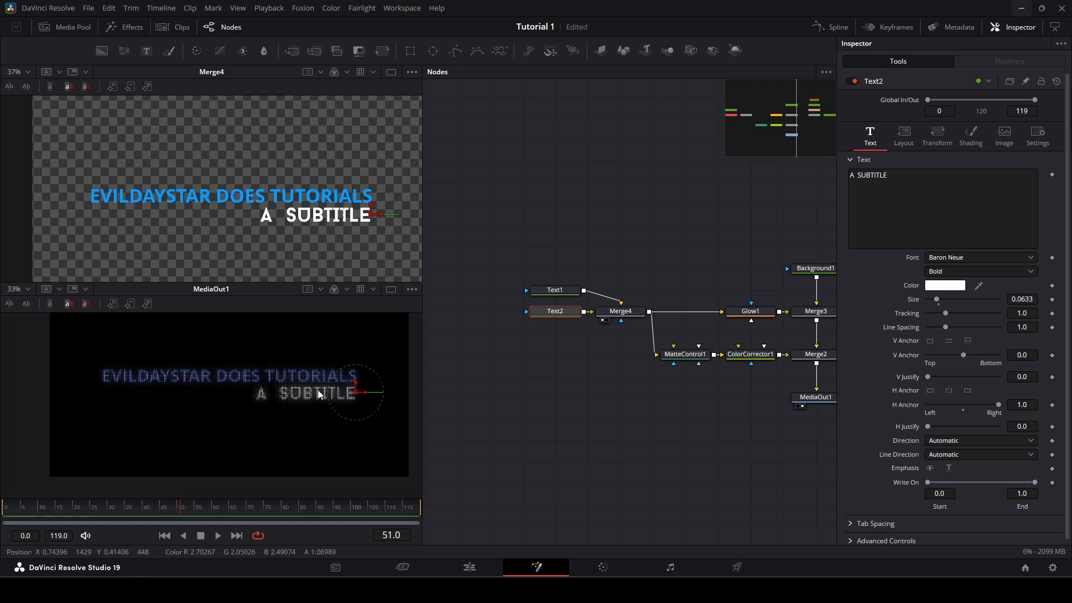
- Change the subtitle's colour to golden yellow
{"action": "key", "text": "ctrl+f"}
{"action": "left_click_drag", "start_coordinate": [378, 372], "coordinate": [345, 387]}
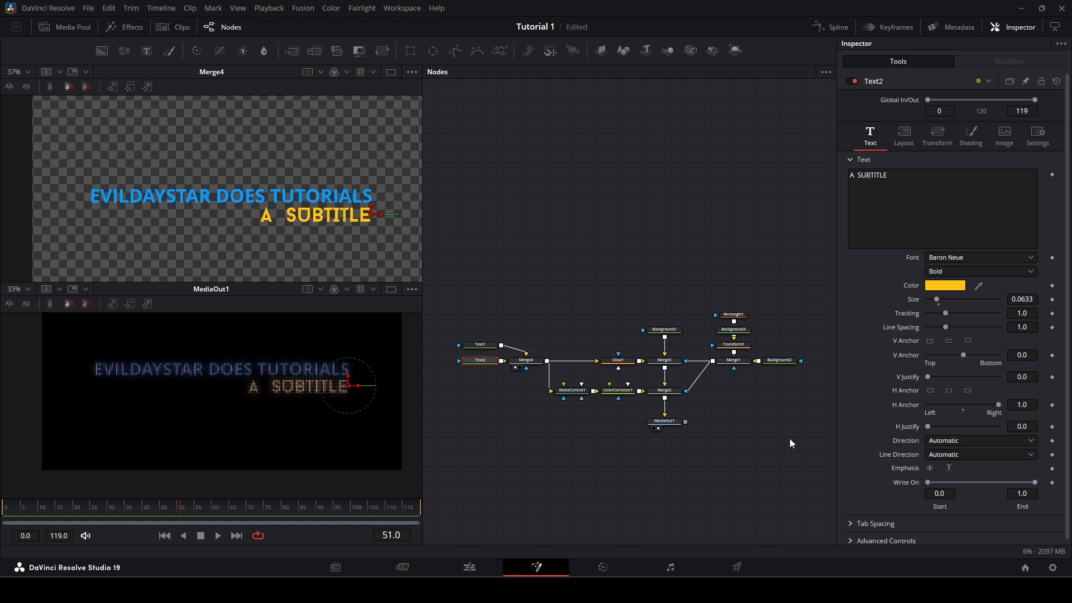
- Move Background2 farther away from Merge1 to make room beside the dot-grid nodes
{"action": "scroll", "coordinate": [726, 403], "scroll_direction": "up", "scroll_amount": 1}
{"action": "scroll", "coordinate": [732, 387], "scroll_direction": "up", "scroll_amount": 1}
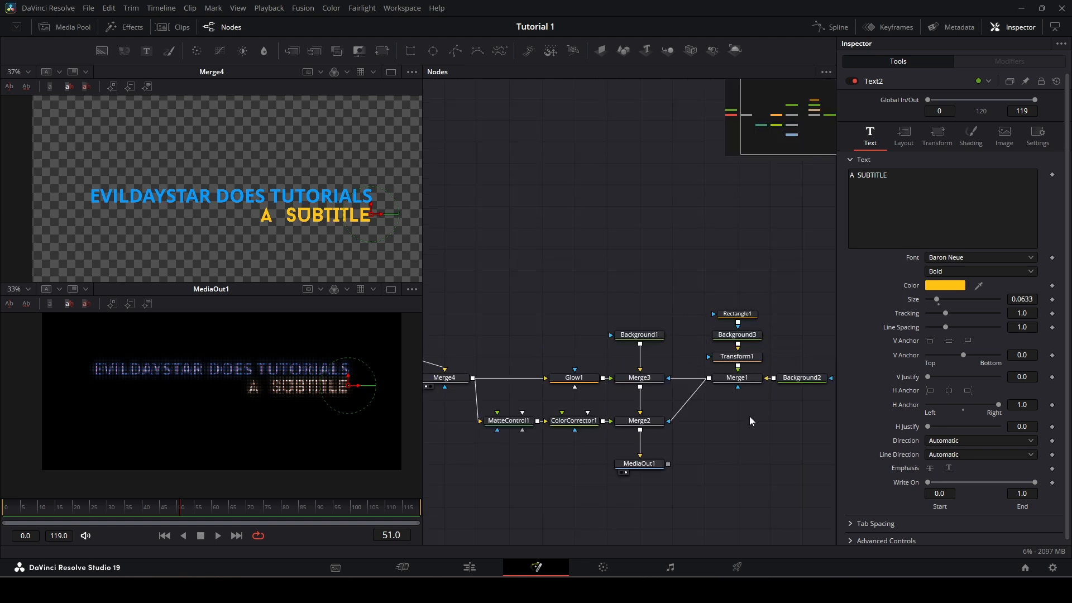
{"action": "scroll", "coordinate": [750, 418], "scroll_direction": "up", "scroll_amount": 1}
{"action": "scroll", "coordinate": [713, 412], "scroll_direction": "up", "scroll_amount": 3}
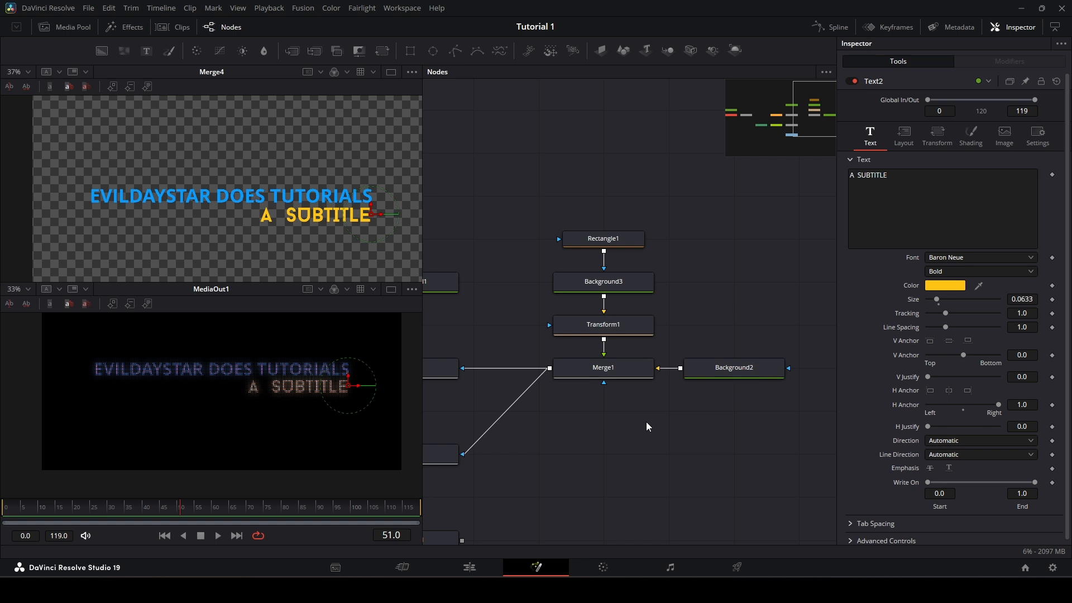
{"action": "scroll", "coordinate": [641, 427], "scroll_direction": "down", "scroll_amount": 2}
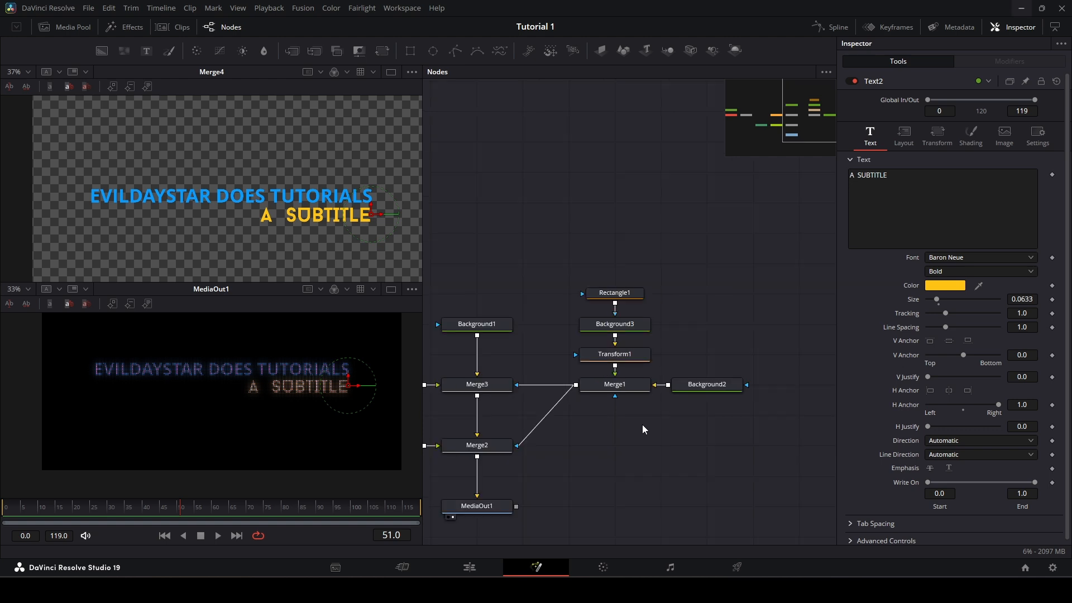
{"action": "scroll", "coordinate": [641, 420], "scroll_direction": "up", "scroll_amount": 1}
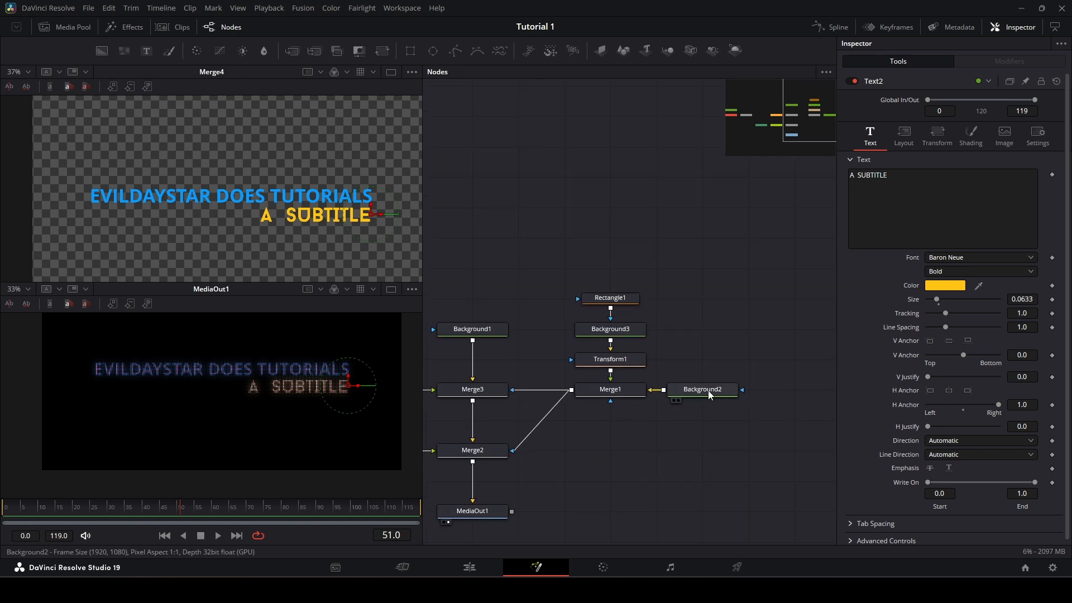
{"action": "left_click_drag", "start_coordinate": [708, 391], "coordinate": [783, 393]}
{"action": "left_click_drag", "start_coordinate": [643, 270], "coordinate": [653, 342]}
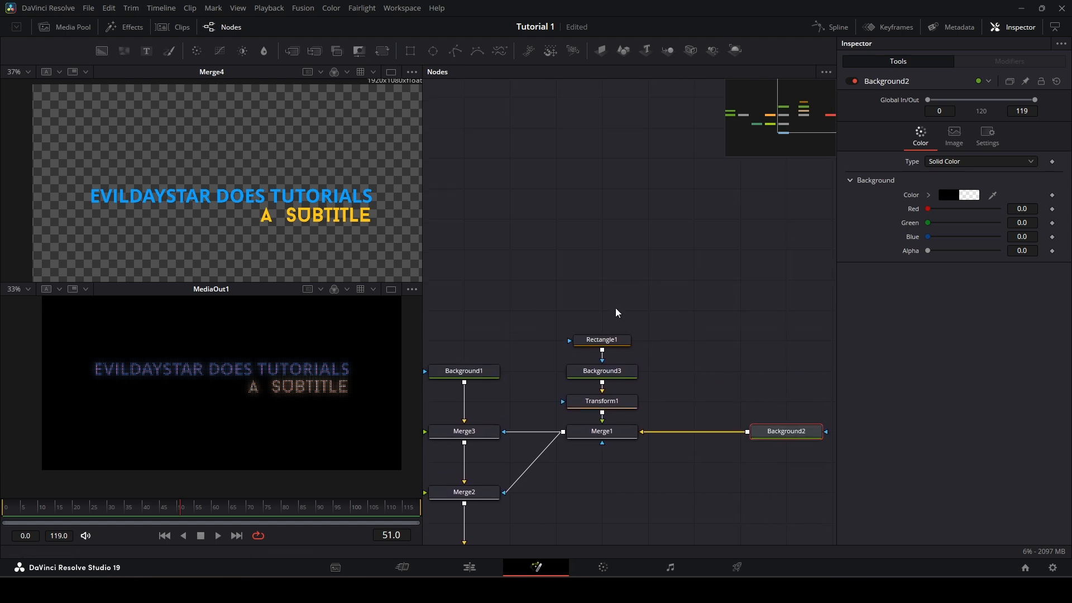
- Add a Switch node and place it beside Rectangle1
{"action": "scroll", "coordinate": [628, 321], "scroll_direction": "up", "scroll_amount": 1}
{"action": "scroll", "coordinate": [631, 323], "scroll_direction": "down", "scroll_amount": 1}
{"action": "key", "text": "shift+space"}
{"action": "type", "text": "glow"}
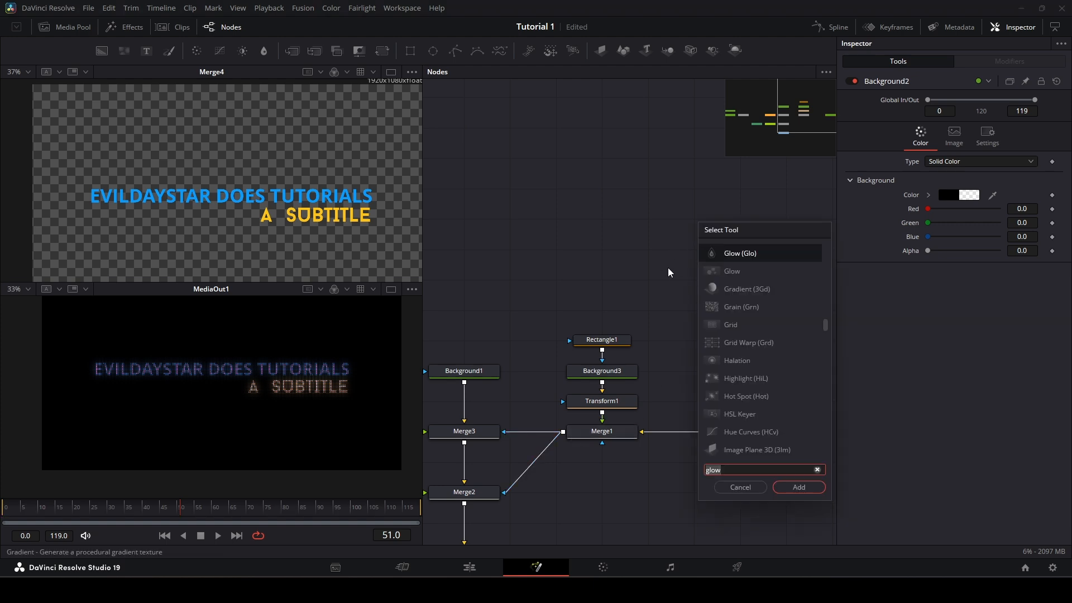
{"action": "key", "text": "BackSpace"}
{"action": "key", "text": "BackSpace"}
{"action": "key", "text": "BackSpace"}
{"action": "key", "text": "BackSpace"}
{"action": "type", "text": "swi"}
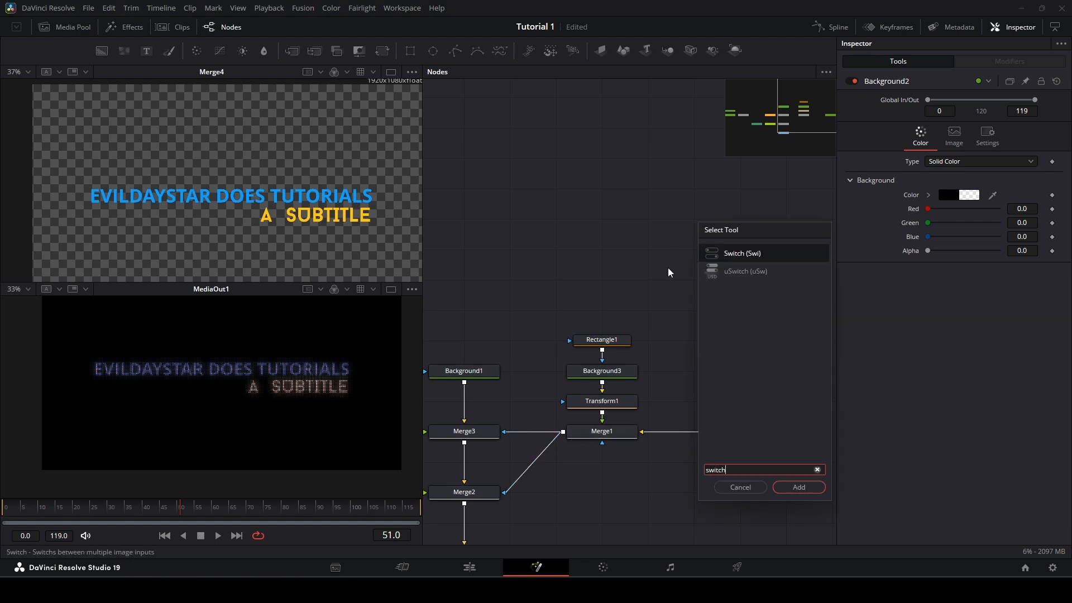
{"action": "type", "text": "tch"}
{"action": "key", "text": "Return"}
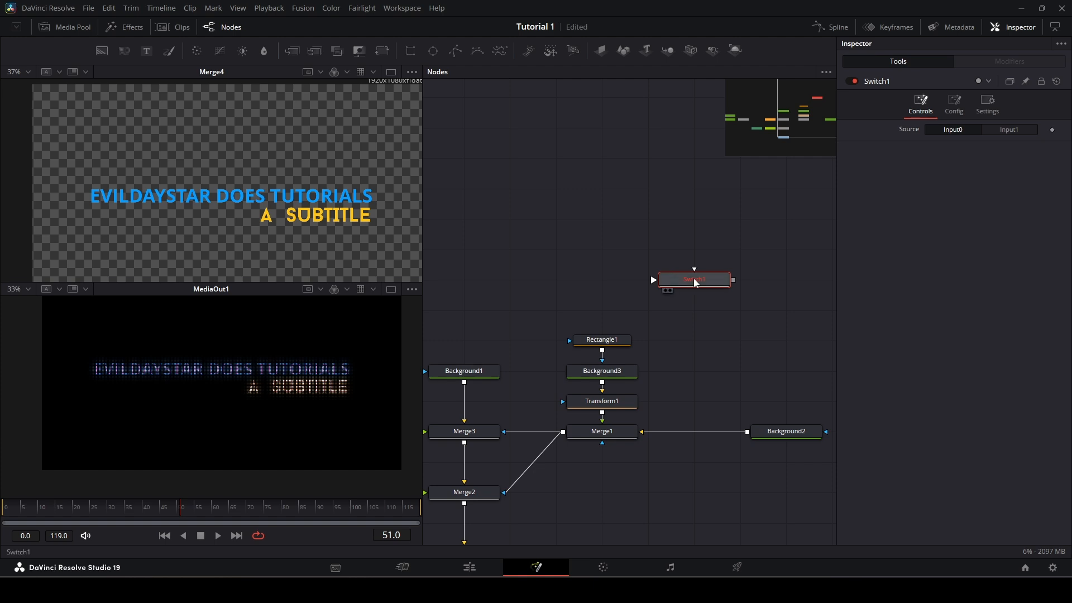
{"action": "left_click_drag", "start_coordinate": [698, 284], "coordinate": [699, 345]}
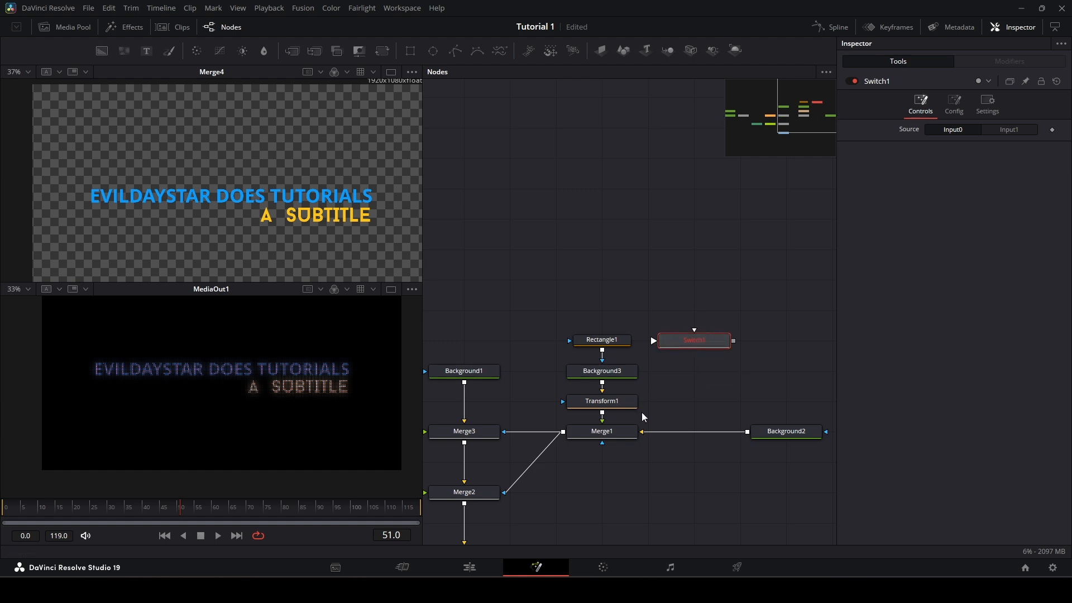
- Detach Rectangle1 and Background3 from Transform1, move them higher in the graph, and connect Background3's output to Switch1's first input
{"action": "left_click_drag", "start_coordinate": [642, 411], "coordinate": [558, 309]}
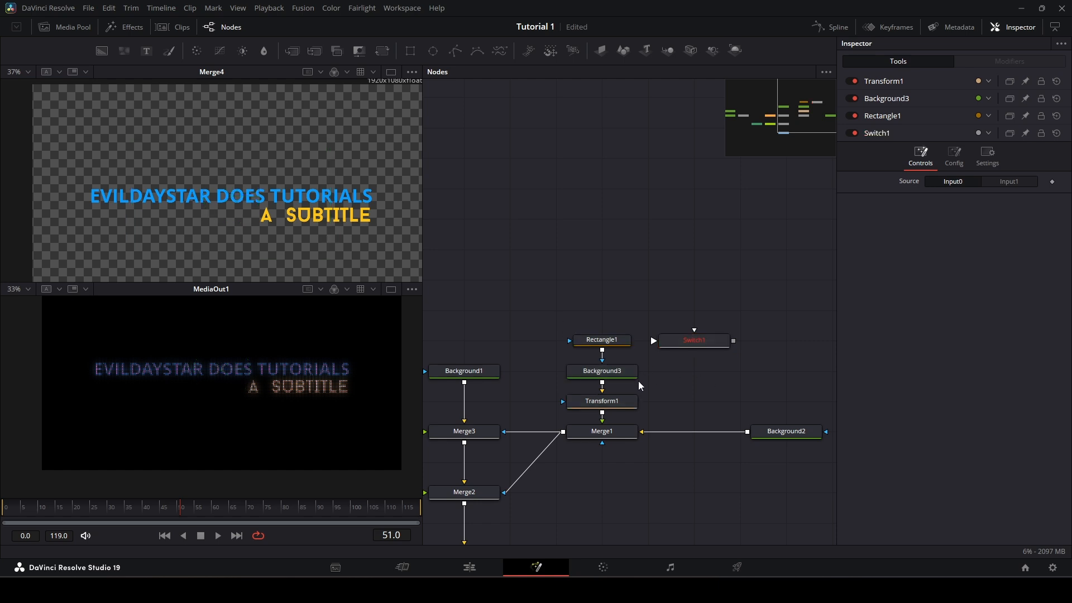
{"action": "left_click", "coordinate": [601, 371]}
{"action": "left_click_drag", "start_coordinate": [600, 370], "coordinate": [653, 340]}
{"action": "left_click", "coordinate": [656, 225]}
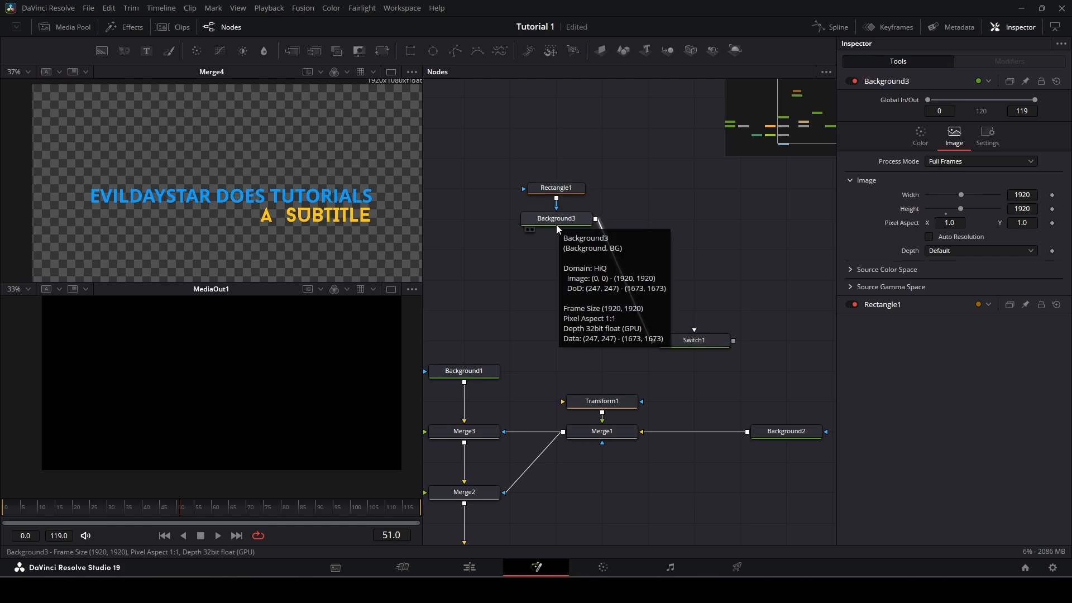
{"action": "key", "text": "ctrl+z"}
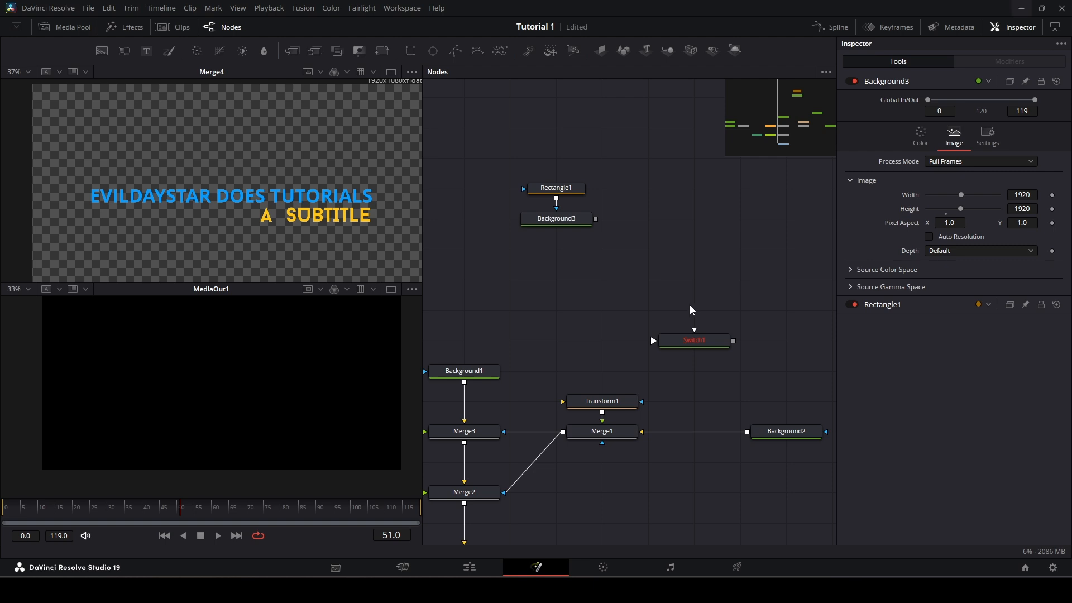
{"action": "mouse_move", "coordinate": [571, 234]}
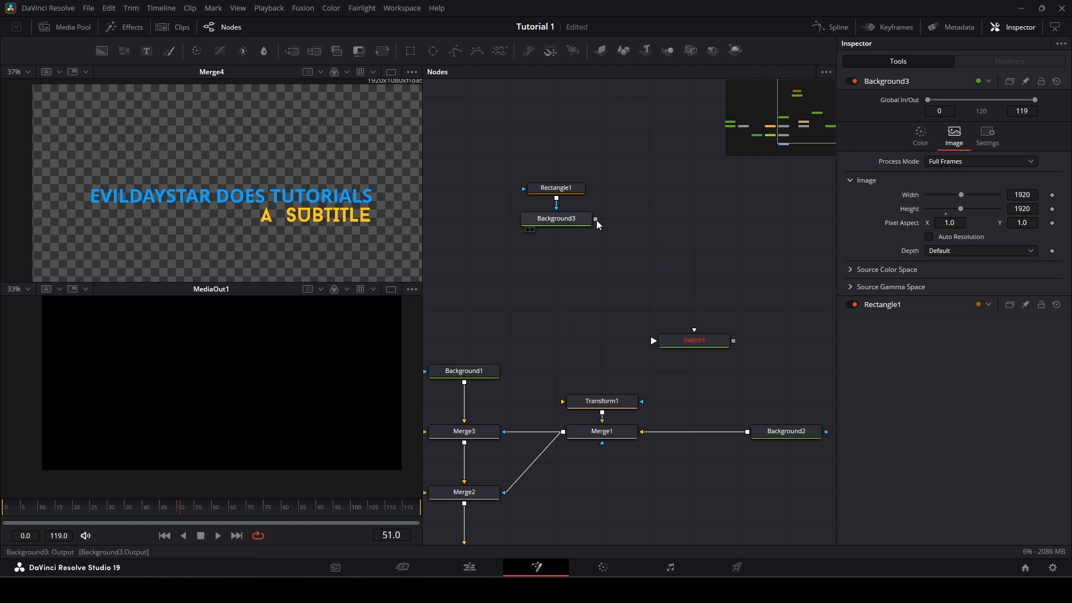
{"action": "left_click_drag", "start_coordinate": [595, 219], "coordinate": [653, 341]}
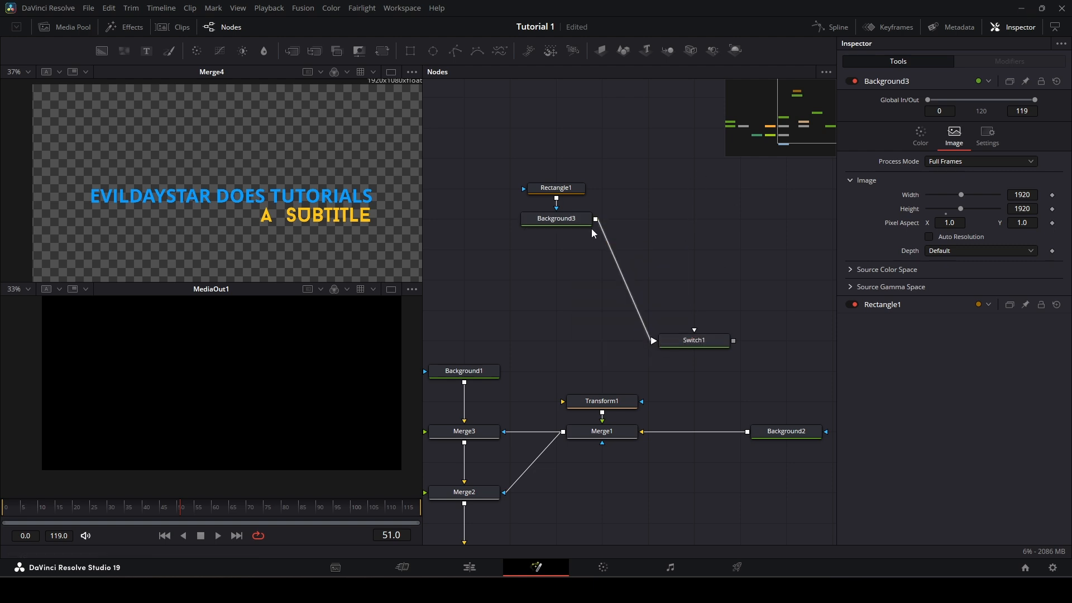
- Paste a copy of Background3 without its mask beside the original and connect it to Switch1's second input
{"action": "left_click", "coordinate": [553, 221]}
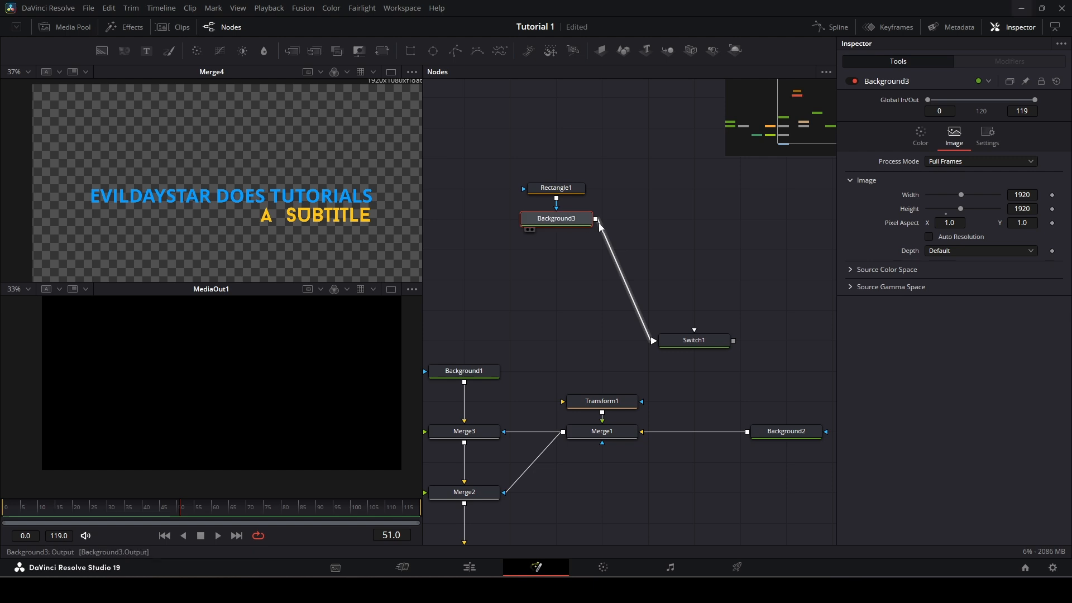
{"action": "key", "text": "ctrl+v"}
{"action": "left_click_drag", "start_coordinate": [695, 248], "coordinate": [676, 335]}
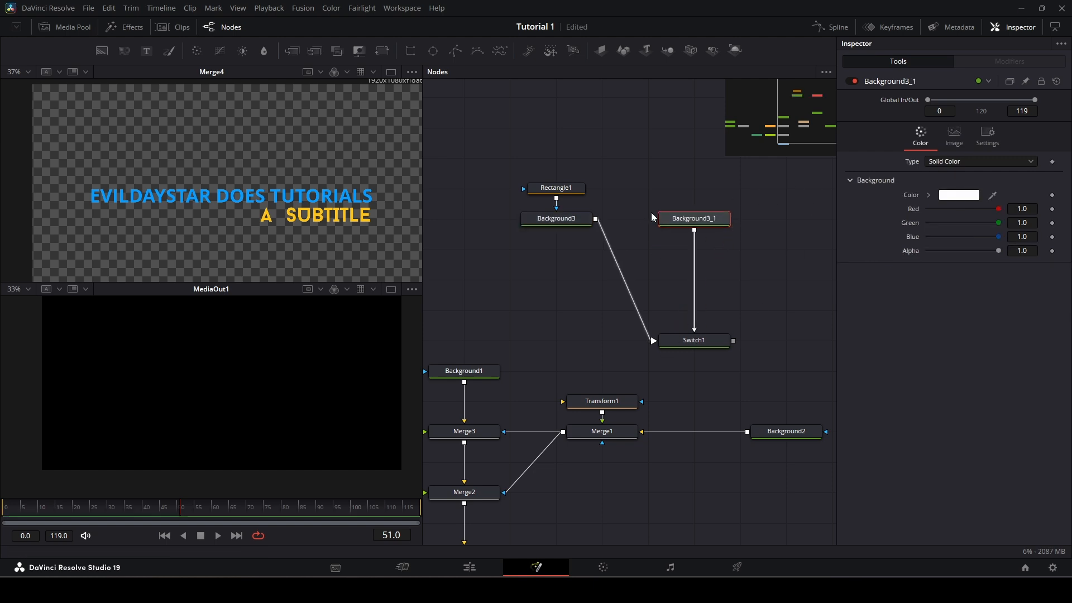
- Show the Background3 copy in the lower viewer and attach an Ellipse mask to it
{"action": "left_click", "coordinate": [556, 189]}
{"action": "left_click_drag", "start_coordinate": [689, 218], "coordinate": [368, 367]}
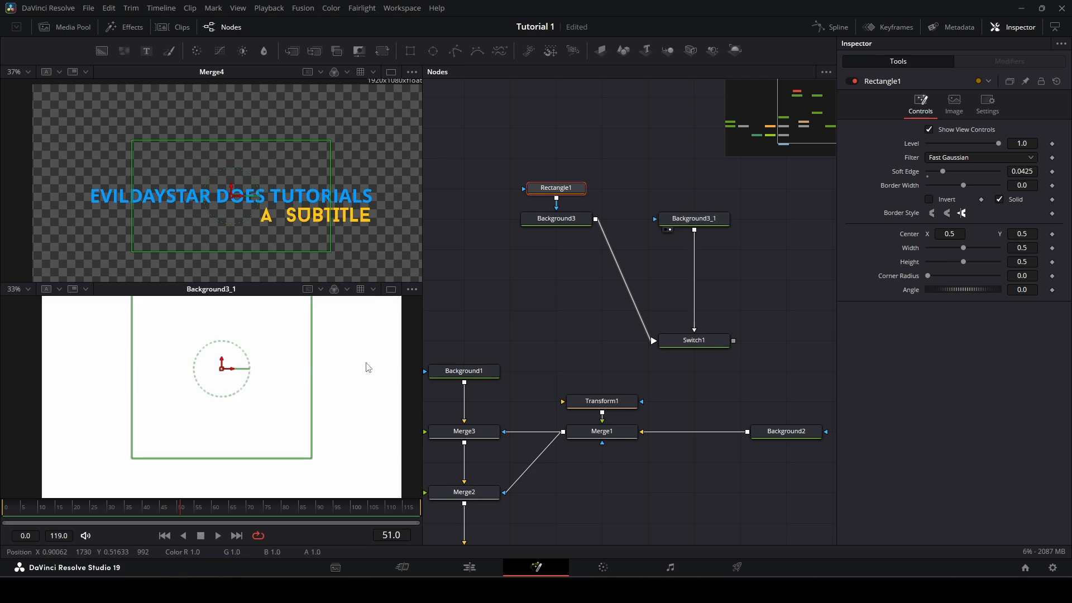
{"action": "scroll", "coordinate": [346, 347], "scroll_direction": "down", "scroll_amount": 4}
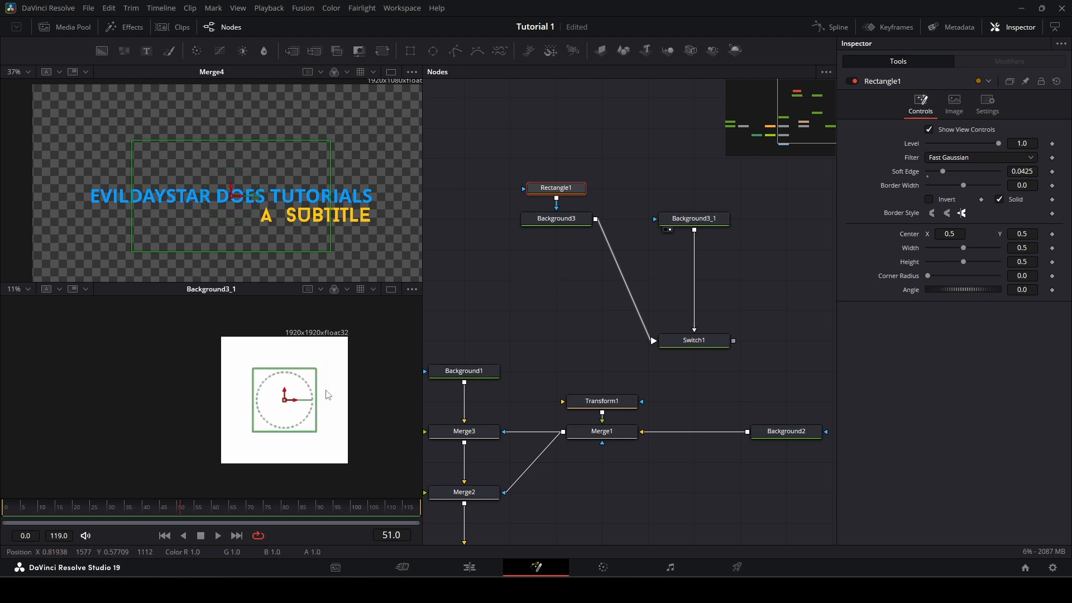
{"action": "scroll", "coordinate": [337, 377], "scroll_direction": "up", "scroll_amount": 2}
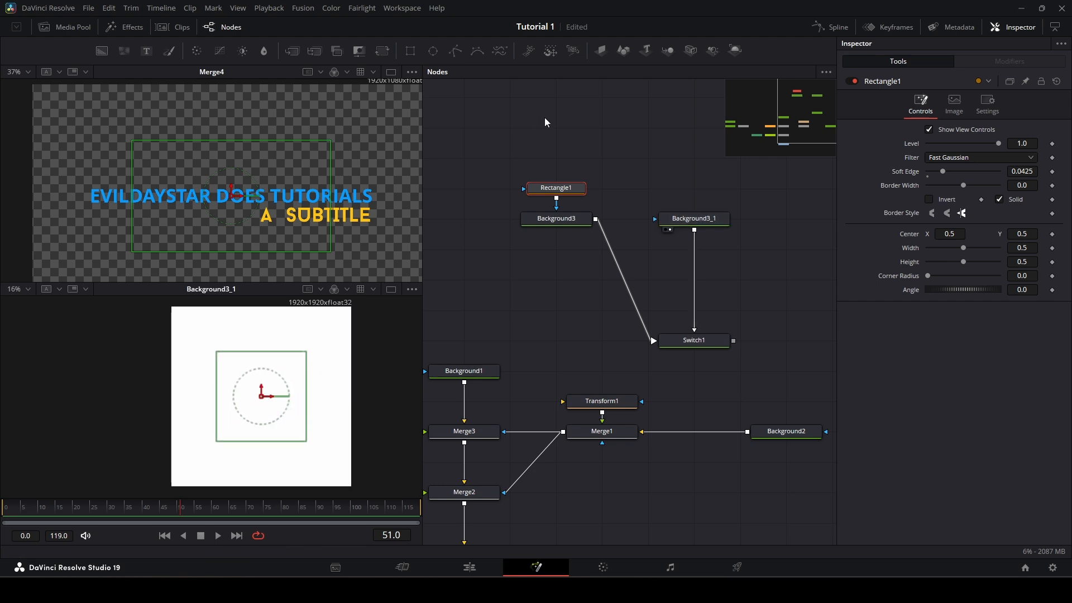
{"action": "left_click", "coordinate": [675, 220]}
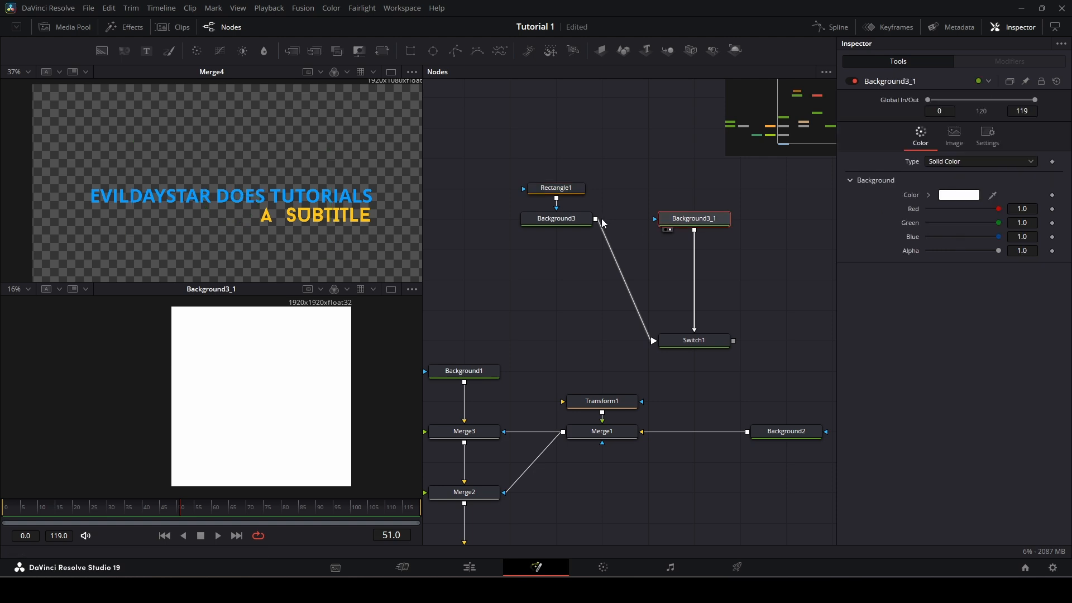
{"action": "left_click_drag", "start_coordinate": [433, 50], "coordinate": [692, 219]}
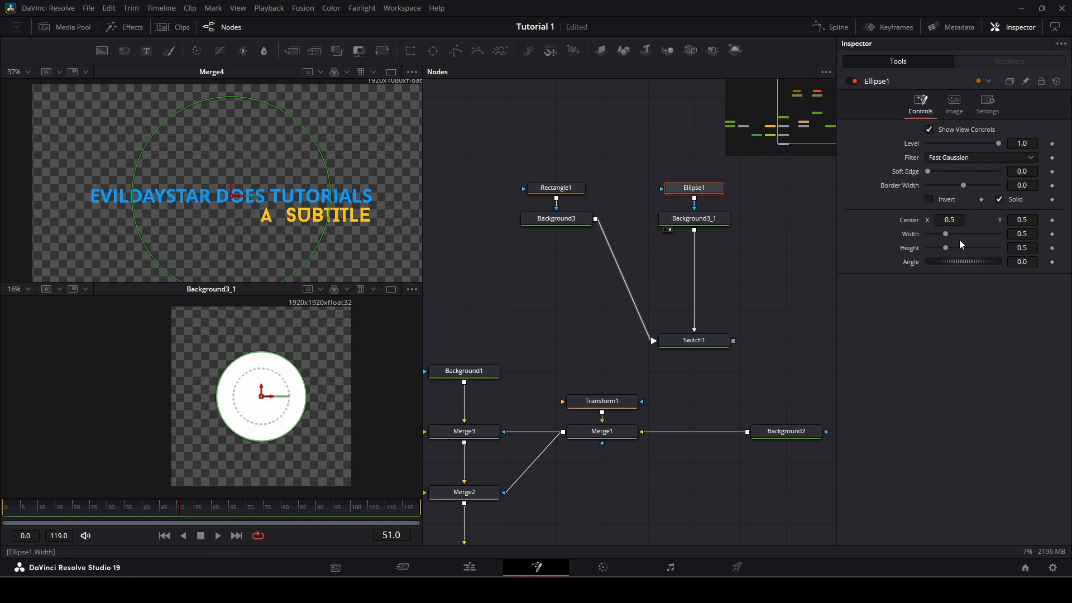
- Try a width and height of 0.25 for the ellipse mask
{"action": "left_click", "coordinate": [1022, 234]}
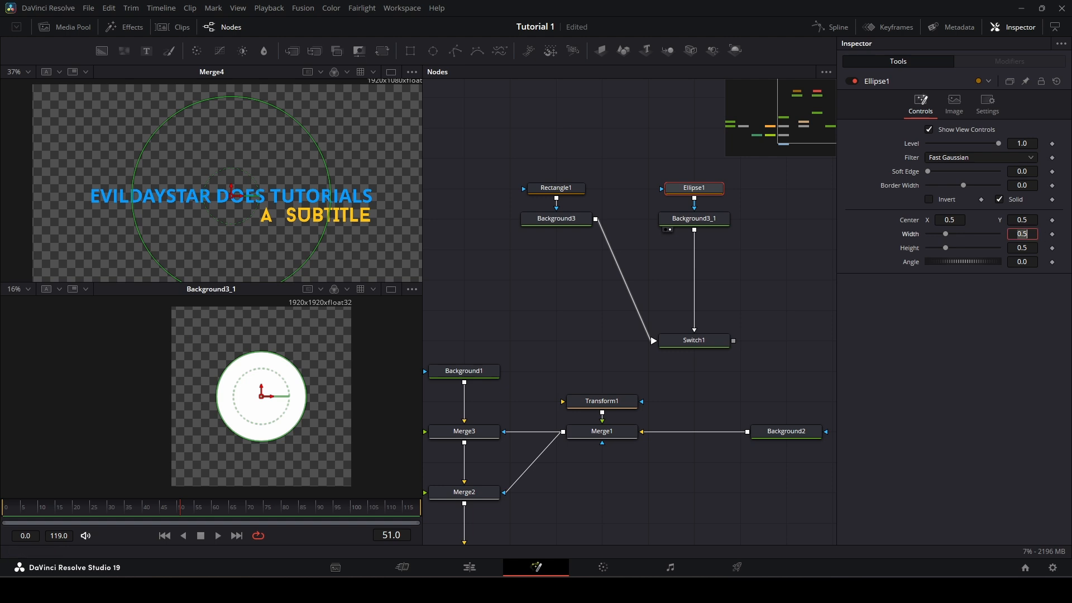
{"action": "key", "text": "BackSpace"}
{"action": "type", "text": "25"}
{"action": "key", "text": "Tab"}
{"action": "key", "text": "Tab"}
{"action": "key", "text": "shift+Tab"}
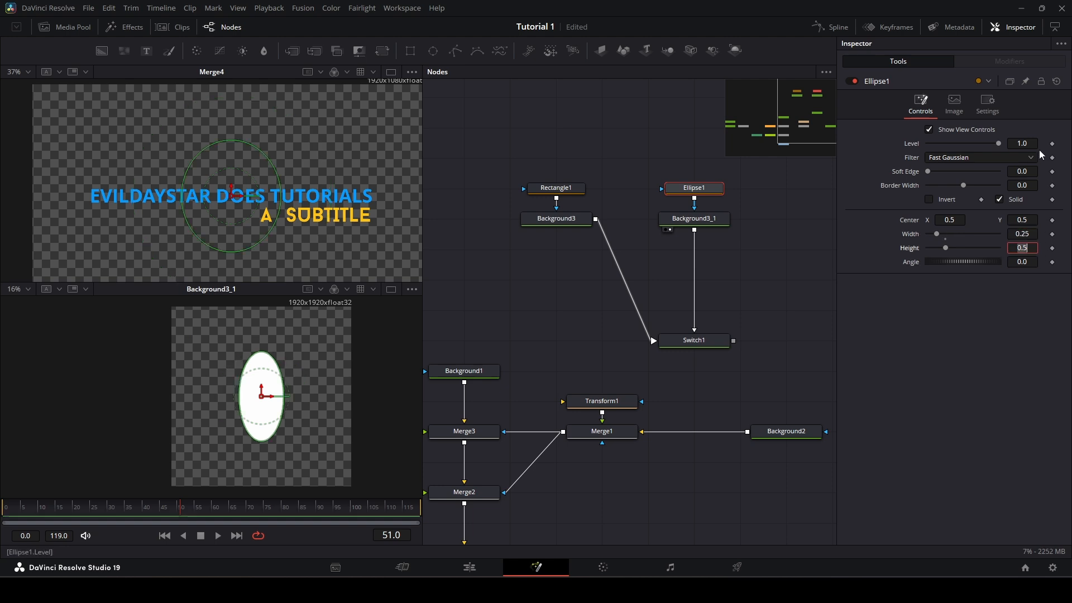
{"action": "type", "text": "0.25"}
{"action": "key", "text": "Tab"}
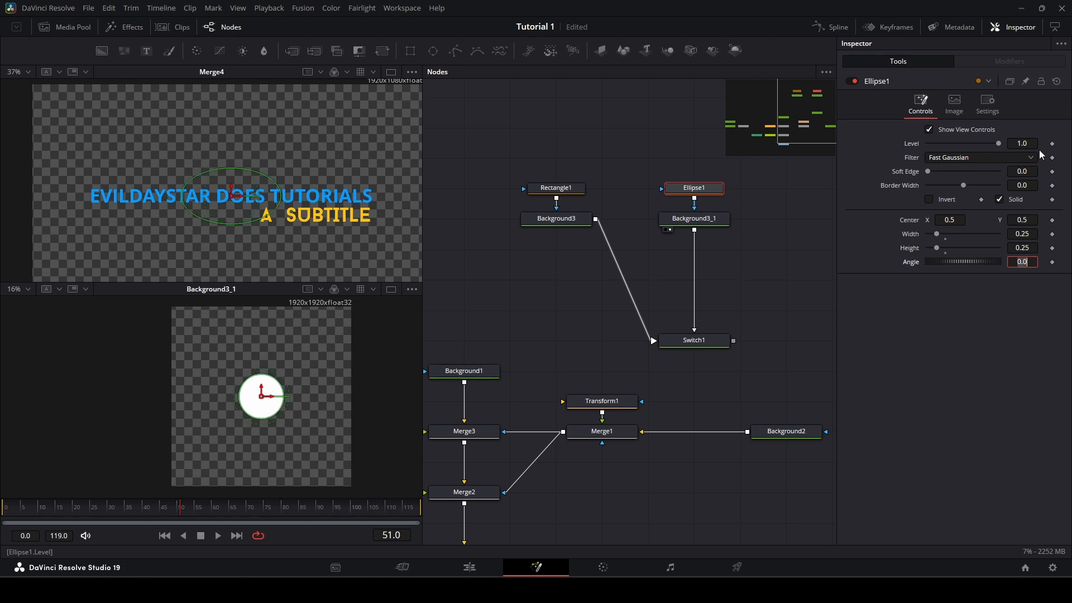
- Try a width and height of 0.3 for the ellipse mask
{"action": "key", "text": "shift+Tab"}
{"action": "key", "text": "shift+Tab"}
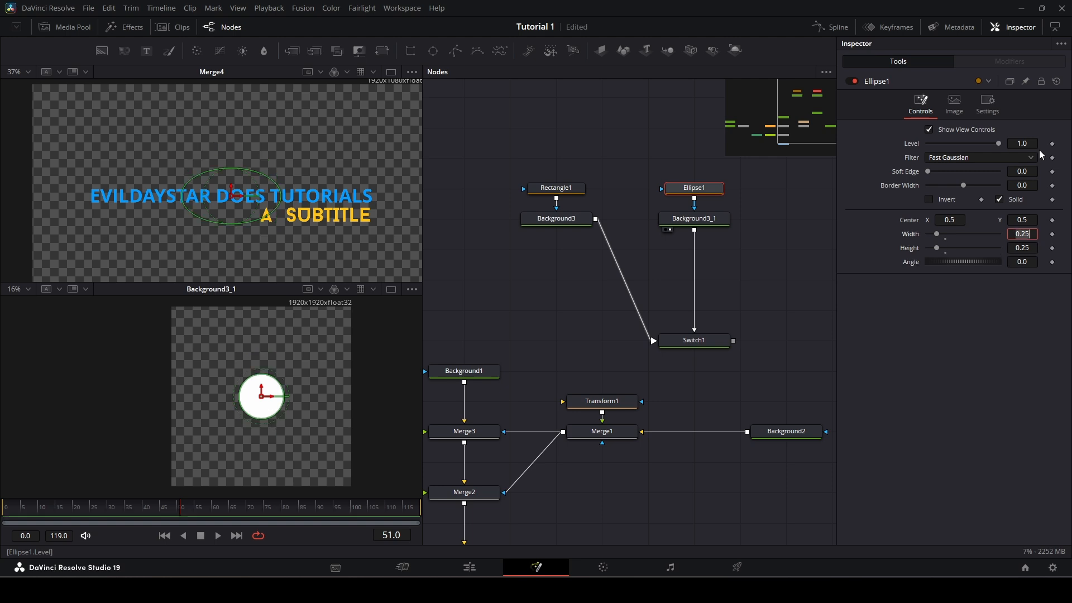
{"action": "type", "text": ".3"}
{"action": "key", "text": "Tab"}
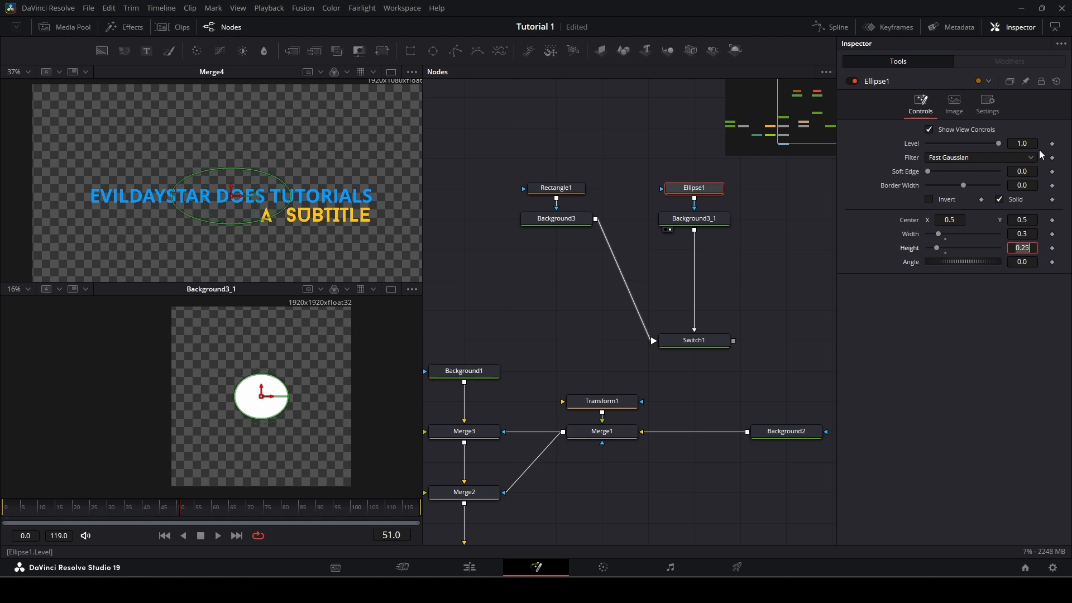
{"action": "type", "text": ".3"}
{"action": "key", "text": "Tab"}
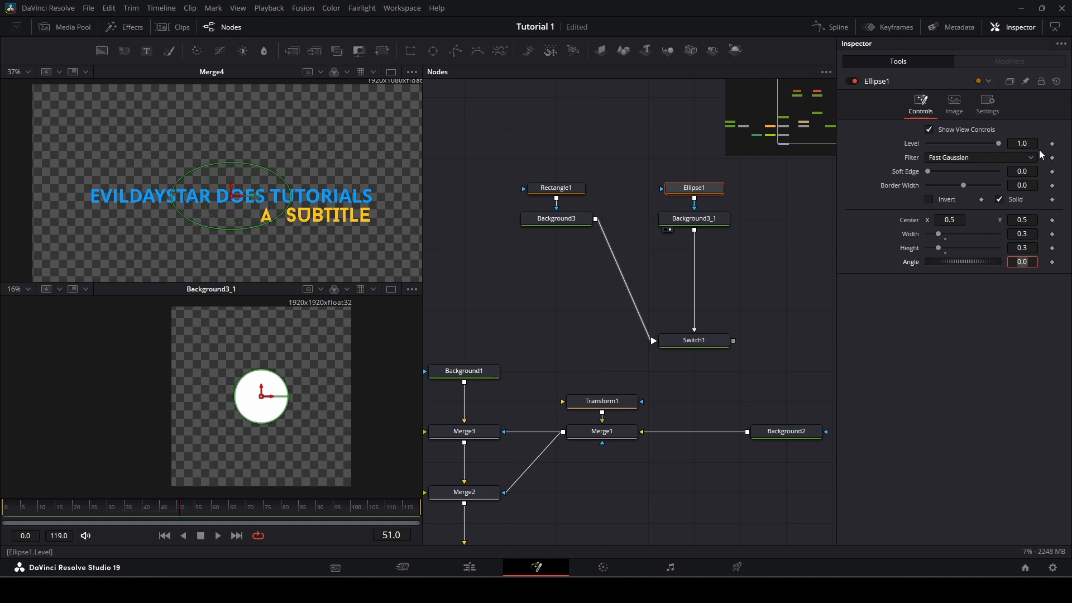
- Set the ellipse mask's width and height to 0.5
{"action": "key", "text": "shift+Tab"}
{"action": "key", "text": "shift+Tab"}
{"action": "type", "text": ".5"}
{"action": "key", "text": "Tab"}
{"action": "type", "text": ".5"}
{"action": "key", "text": "Tab"}
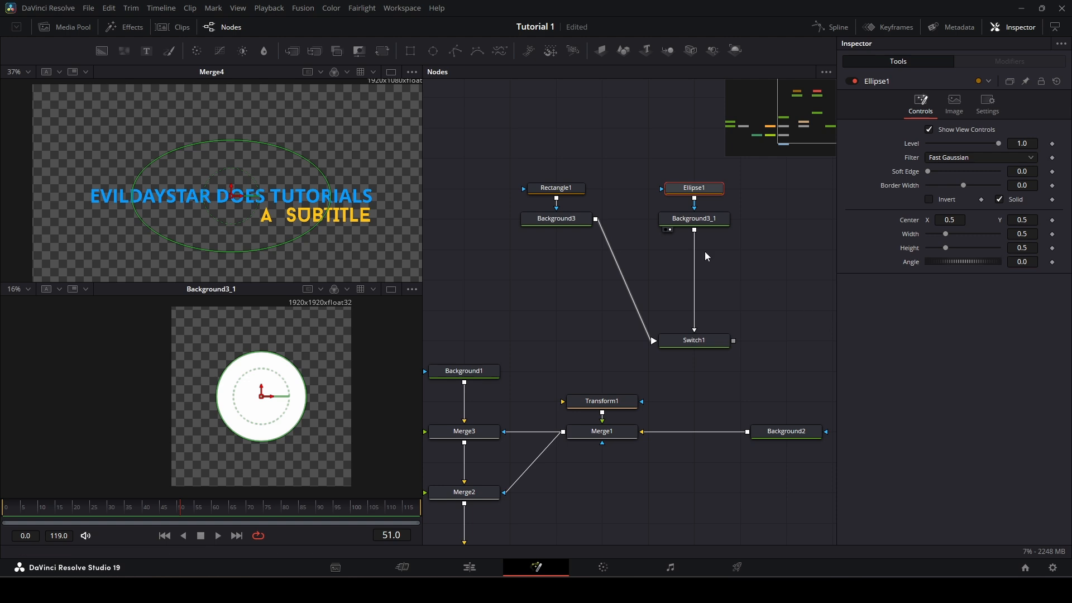
- Move Ellipse1 higher to make room and insert a copy of it between Ellipse1 and Background3_1
{"action": "left_click_drag", "start_coordinate": [709, 191], "coordinate": [709, 128]}
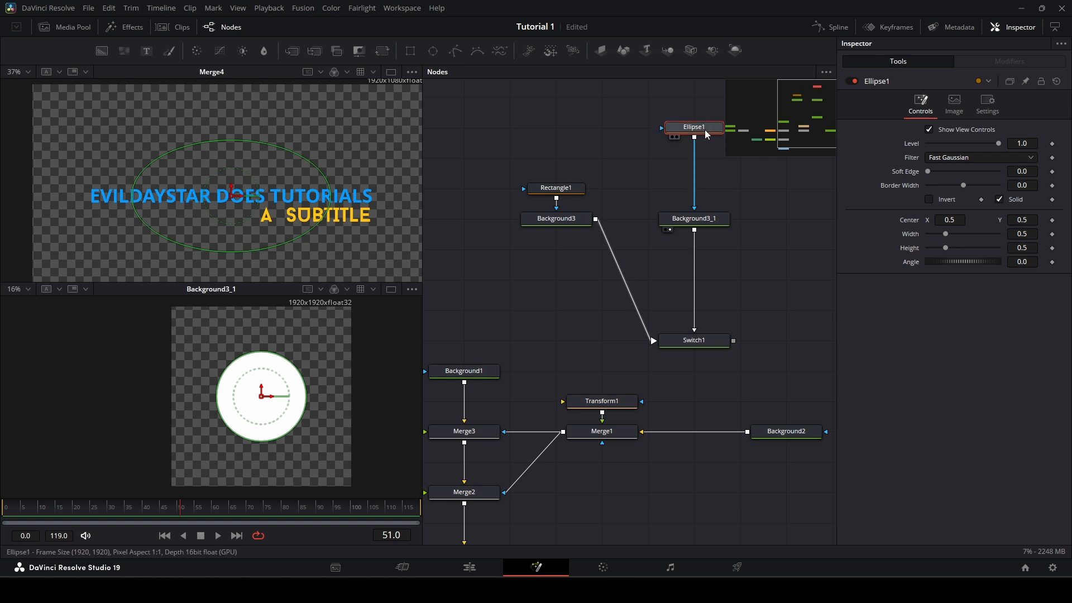
{"action": "key", "text": "ctrl+c"}
{"action": "key", "text": "ctrl+v"}
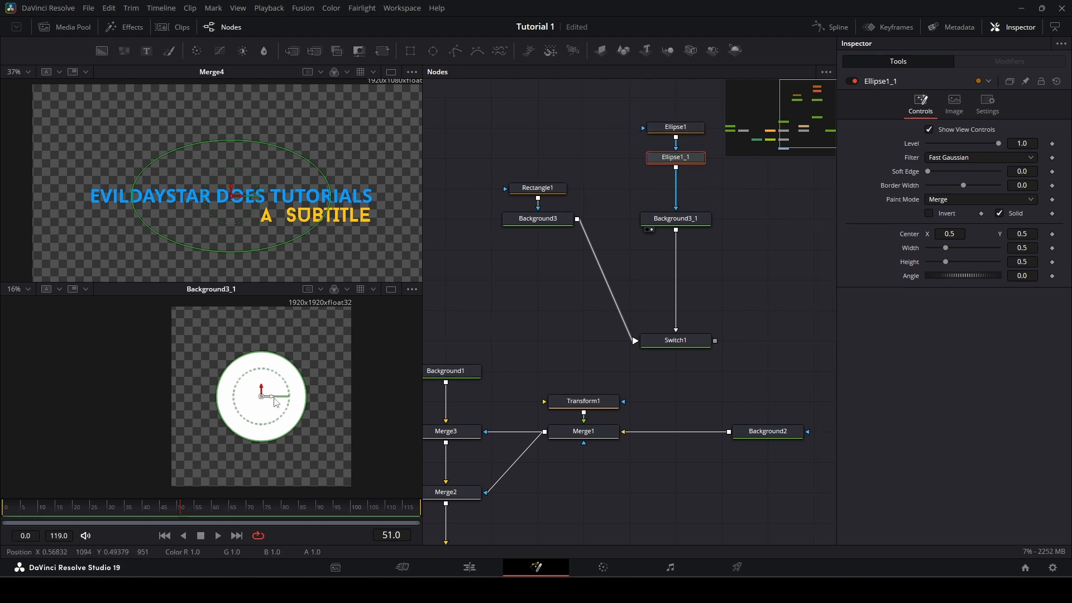
- Place the copied ellipse on the image's upper-left corner with its centre at X 0, Y 1
{"action": "left_click_drag", "start_coordinate": [262, 396], "coordinate": [187, 302]}
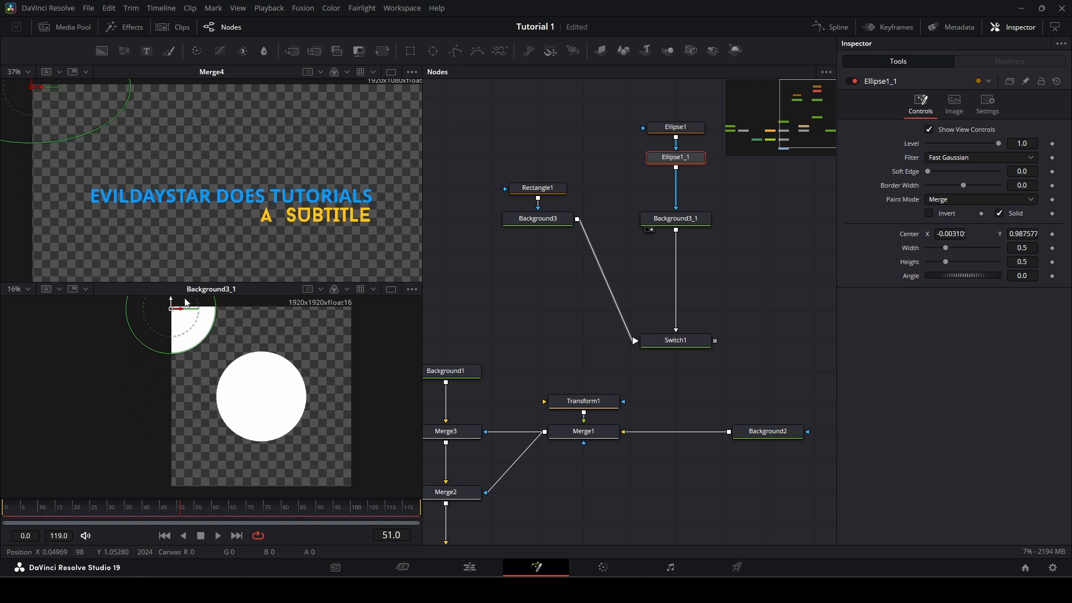
{"action": "left_click", "coordinate": [940, 233]}
{"action": "key", "text": "ctrl+a"}
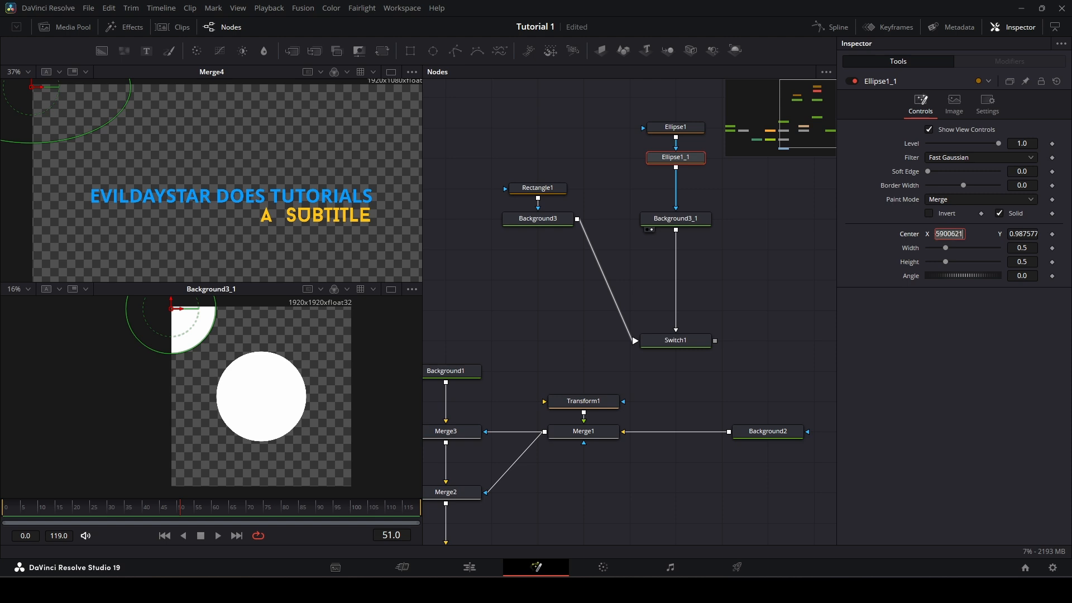
{"action": "type", "text": "0"}
{"action": "key", "text": "Tab"}
{"action": "type", "text": "1"}
{"action": "key", "text": "Tab"}
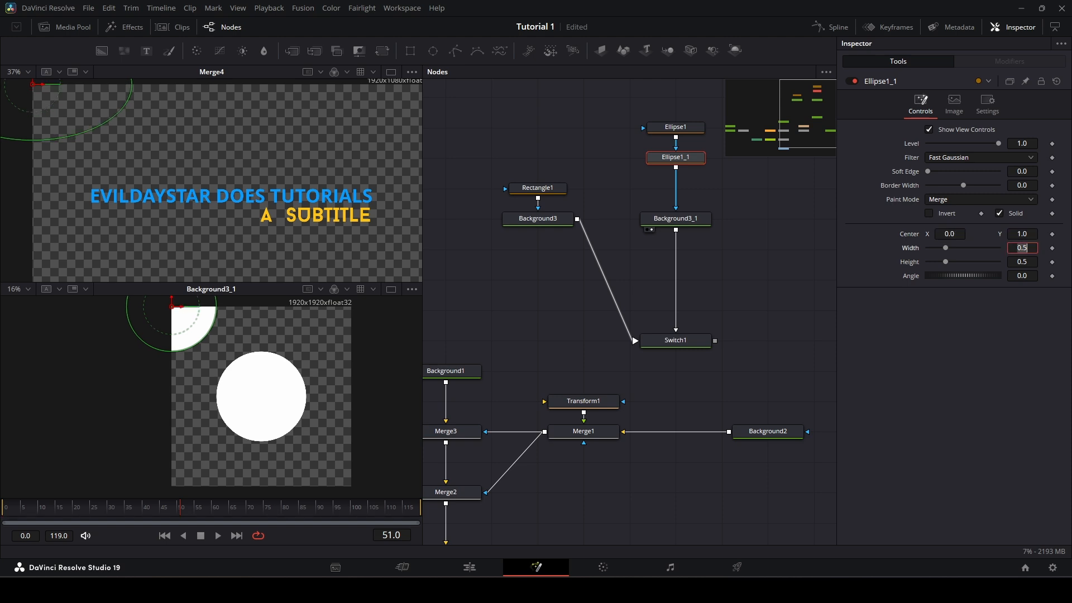
{"action": "key", "text": "Return"}
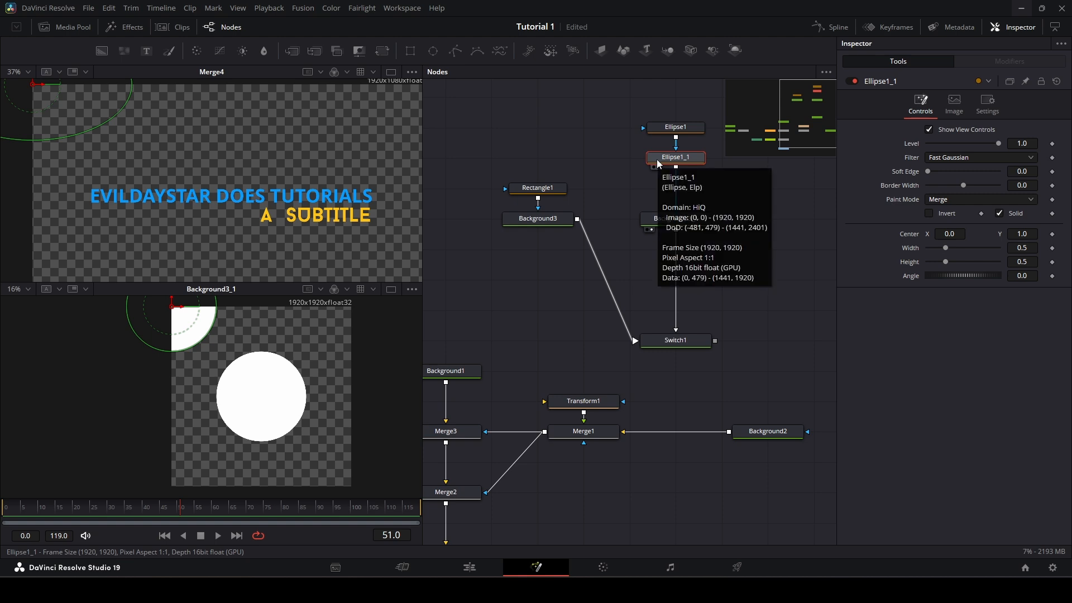
- Add another copy of the corner ellipse to the mask chain and set its centre to X 1.0, Y 1.0
{"action": "key", "text": "ctrl+v"}
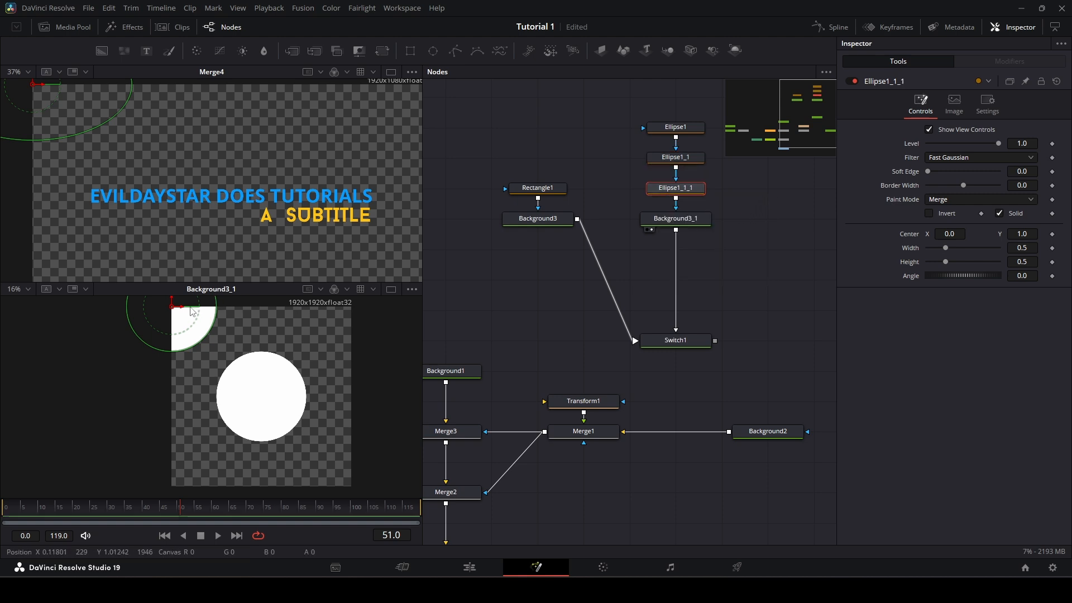
{"action": "left_click_drag", "start_coordinate": [184, 308], "coordinate": [343, 306]}
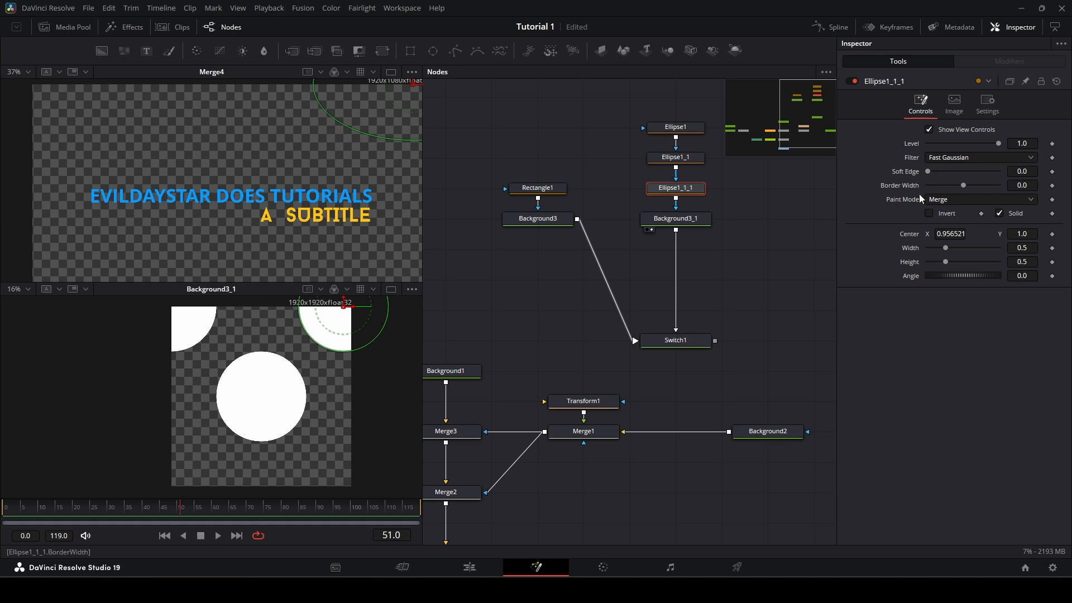
{"action": "left_click", "coordinate": [940, 234]}
{"action": "key", "text": "ctrl+a"}
{"action": "type", "text": "1.0"}
{"action": "key", "text": "Tab"}
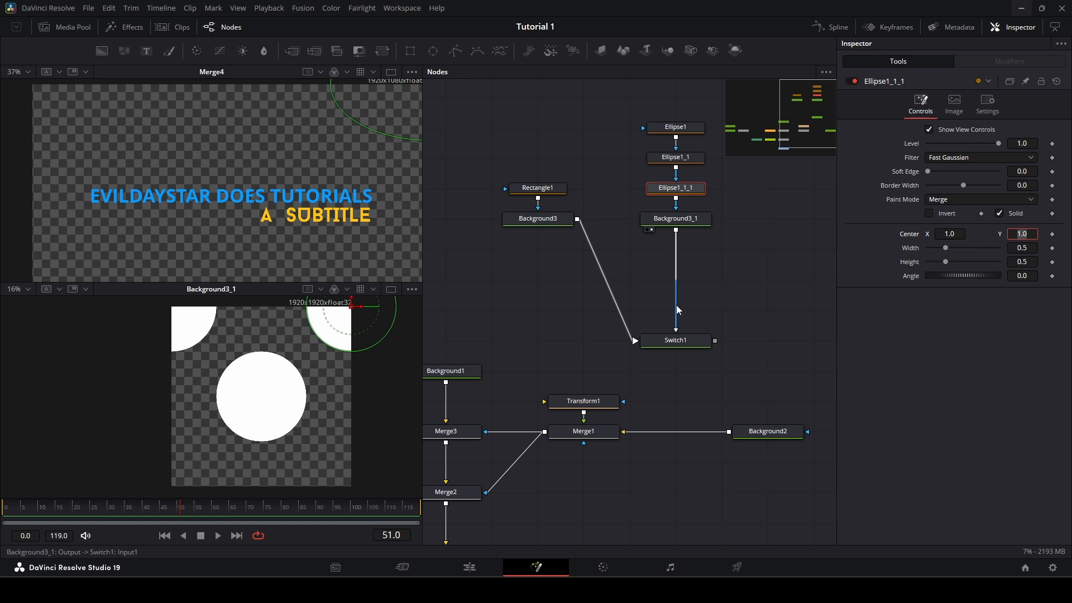
- Move the ellipse nodes farther above Background3_1 and append another ellipse copy centred at X 1, Y 0
{"action": "scroll", "coordinate": [726, 296], "scroll_direction": "up", "scroll_amount": 3}
{"action": "left_click_drag", "start_coordinate": [608, 230], "coordinate": [709, 334]}
{"action": "key", "text": "ctrl+v"}
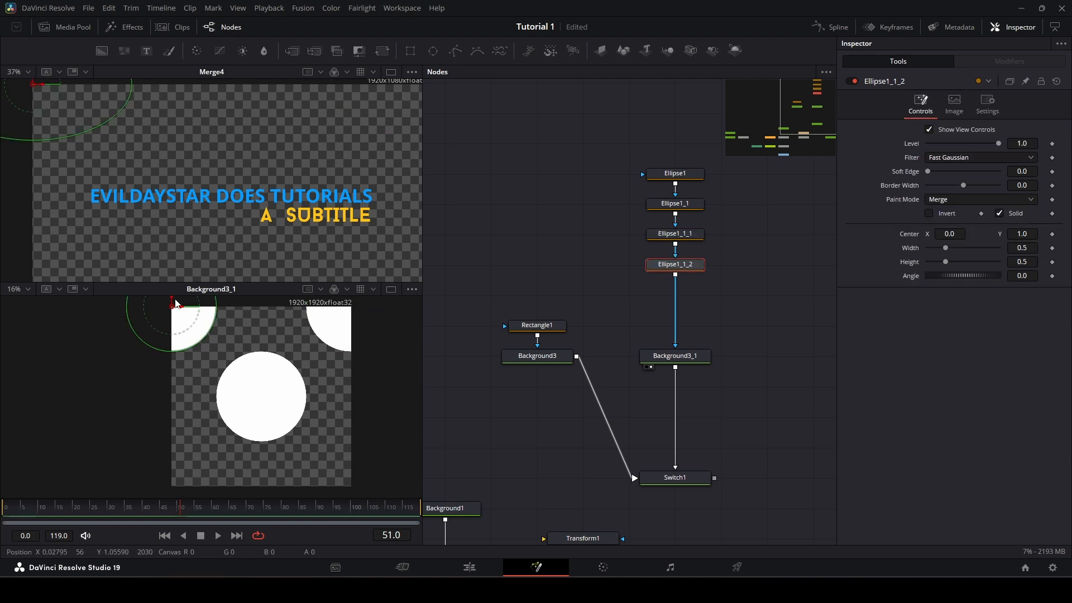
{"action": "left_click", "coordinate": [964, 235]}
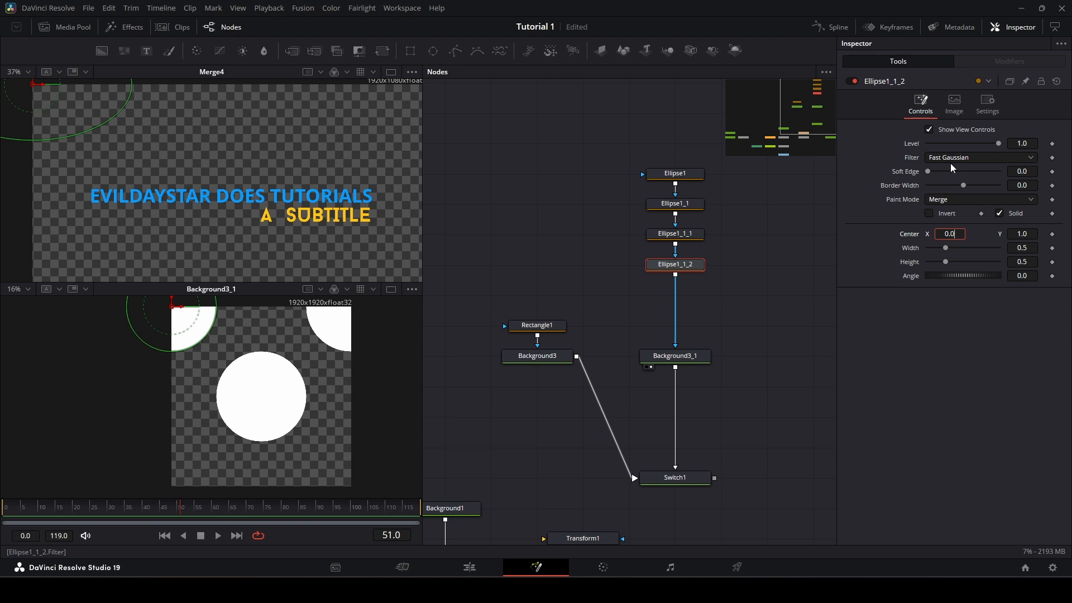
{"action": "type", "text": "1"}
{"action": "key", "text": "Tab"}
{"action": "type", "text": "0"}
{"action": "key", "text": "Tab"}
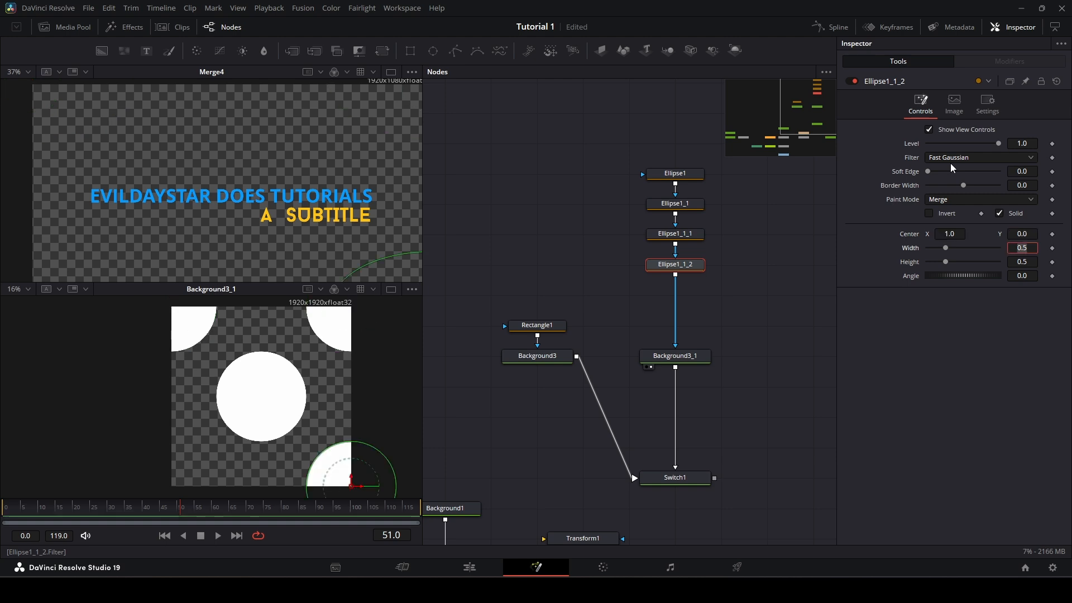
{"action": "key", "text": "Return"}
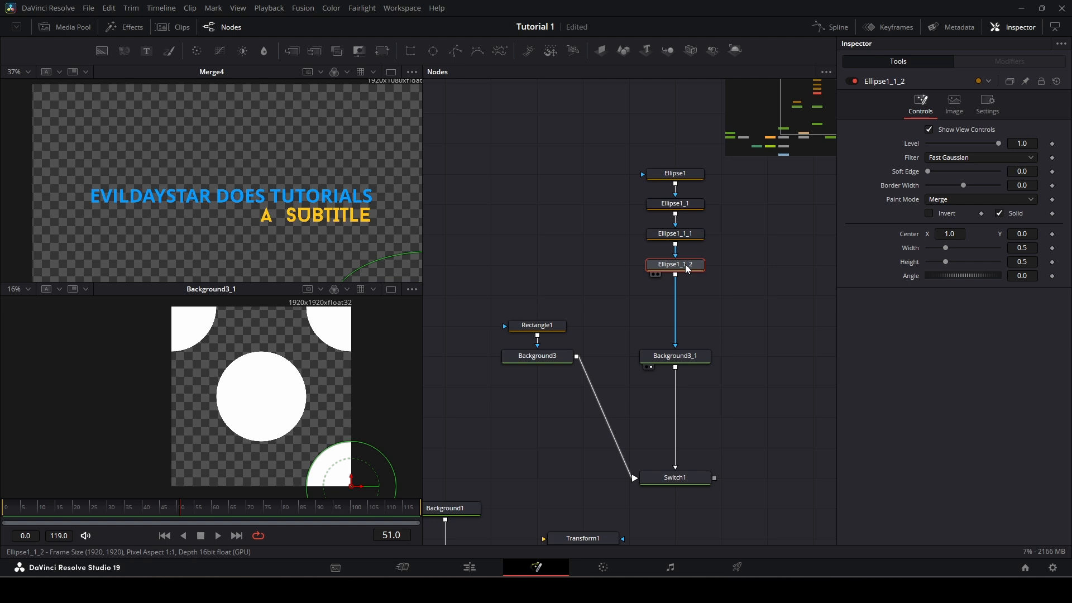
- Duplicate the lower-right corner ellipse at the end of the mask chain and set the copy's centre X to 0
{"action": "key", "text": "ctrl+c"}
{"action": "key", "text": "ctrl+v"}
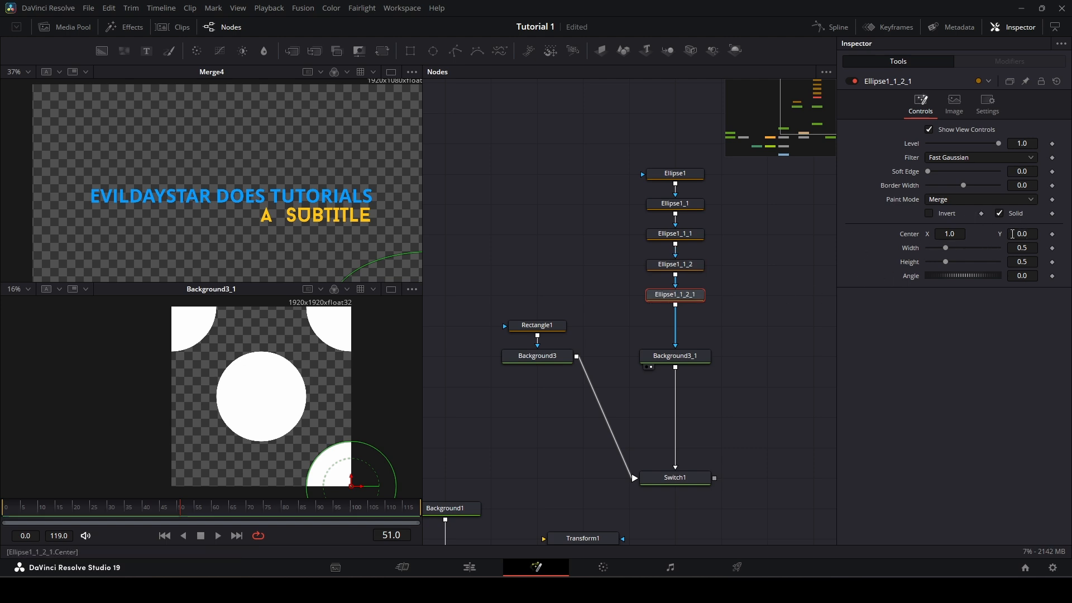
{"action": "left_click", "coordinate": [950, 234]}
{"action": "type", "text": "0"}
{"action": "key", "text": "Tab"}
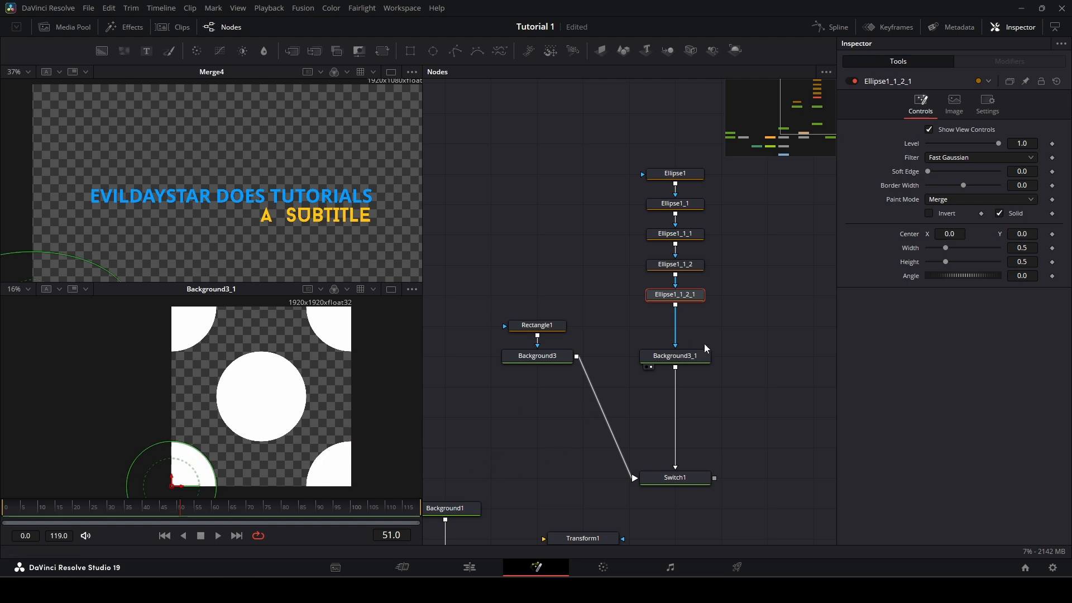
{"action": "left_click_drag", "start_coordinate": [691, 439], "coordinate": [715, 309]}
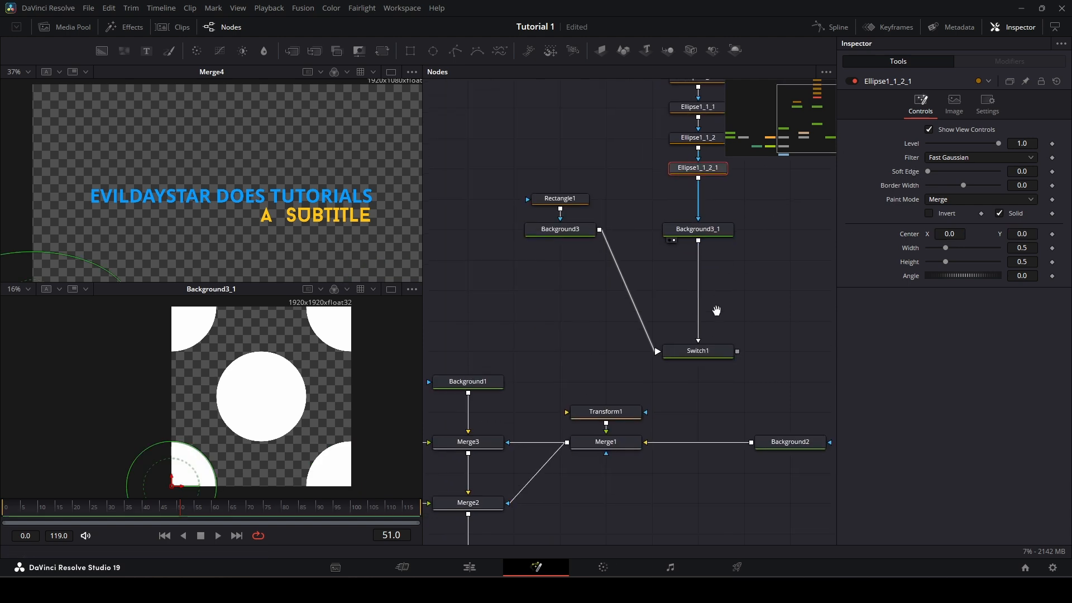
- Place Switch1 above Transform1, connect it as Transform1's input, and show a close-up of MediaOut1 in the first viewer
{"action": "left_click_drag", "start_coordinate": [725, 355], "coordinate": [606, 412]}
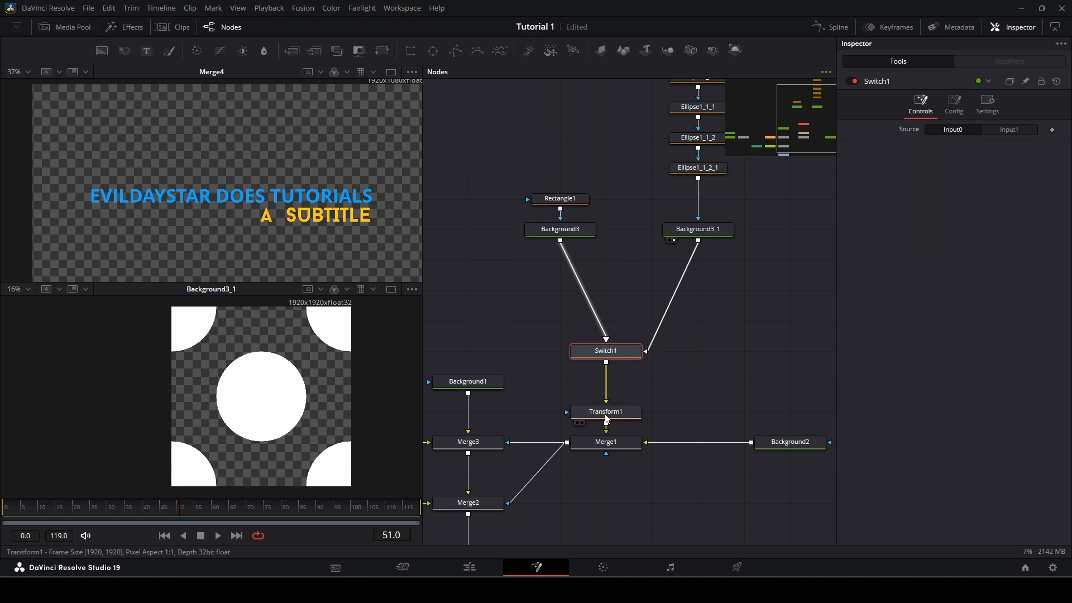
{"action": "left_click_drag", "start_coordinate": [492, 469], "coordinate": [603, 255]}
{"action": "key", "text": "1"}
{"action": "scroll", "coordinate": [349, 231], "scroll_direction": "up", "scroll_amount": 6}
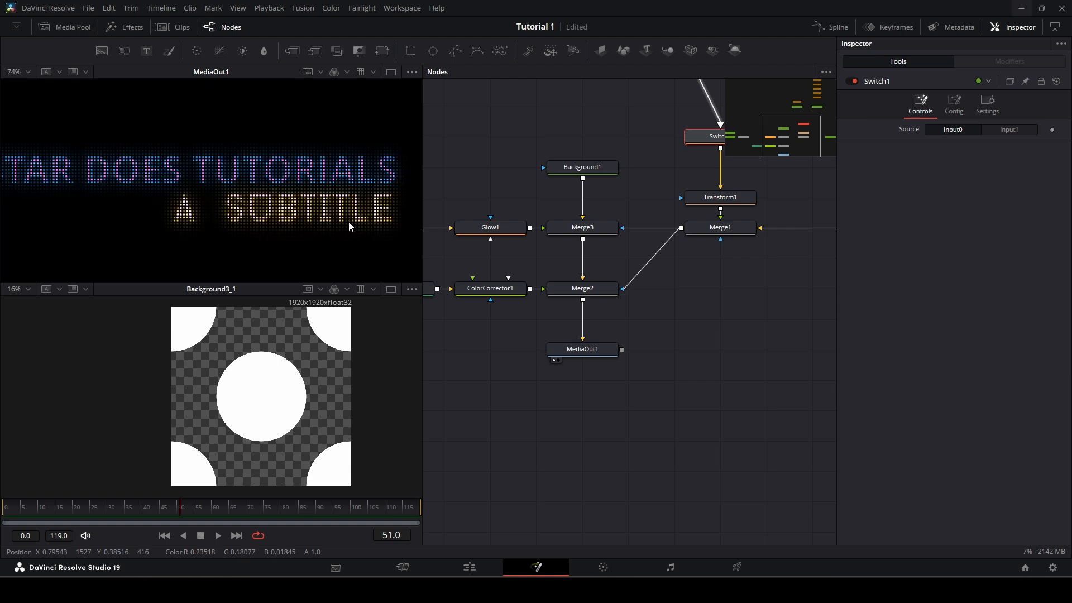
- Set Switch1's source to Input1, comparing it with Input0 in a close-up of the text pattern
{"action": "left_click_drag", "start_coordinate": [721, 138], "coordinate": [671, 346]}
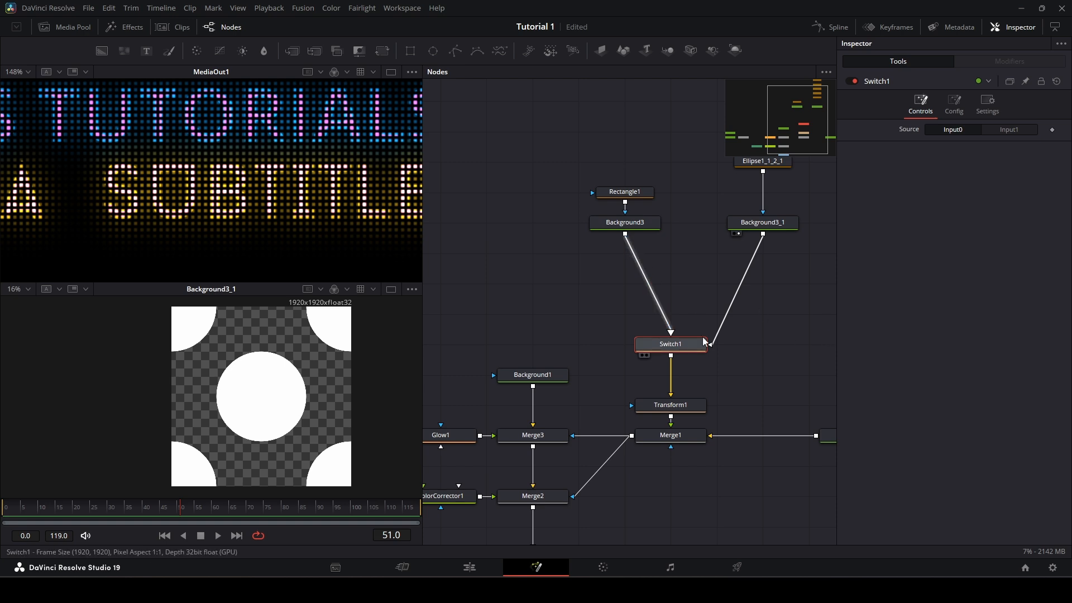
{"action": "left_click", "coordinate": [1018, 129]}
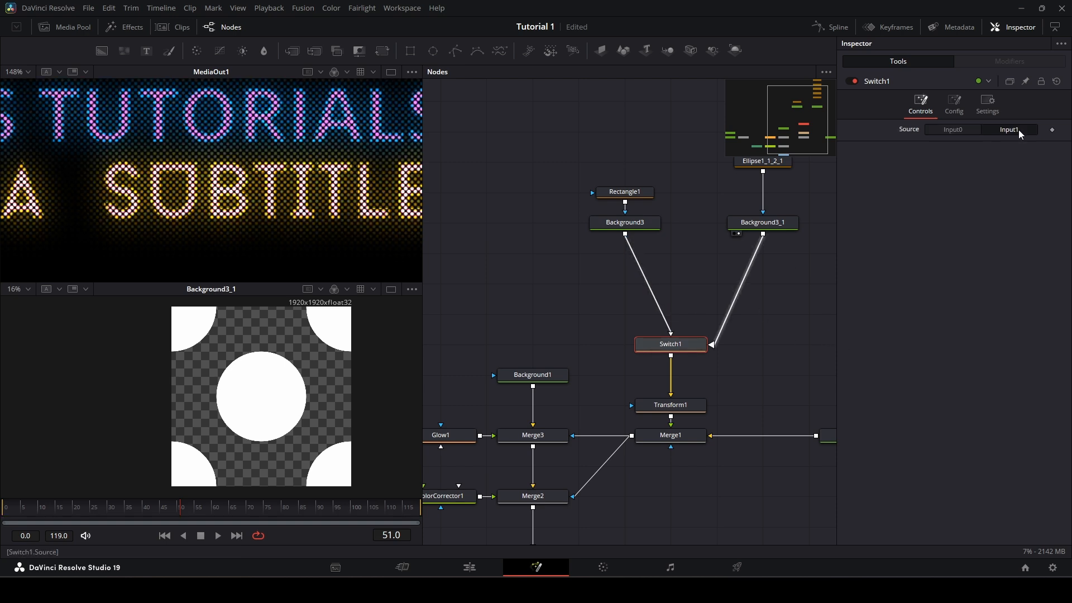
{"action": "scroll", "coordinate": [353, 168], "scroll_direction": "up", "scroll_amount": 5}
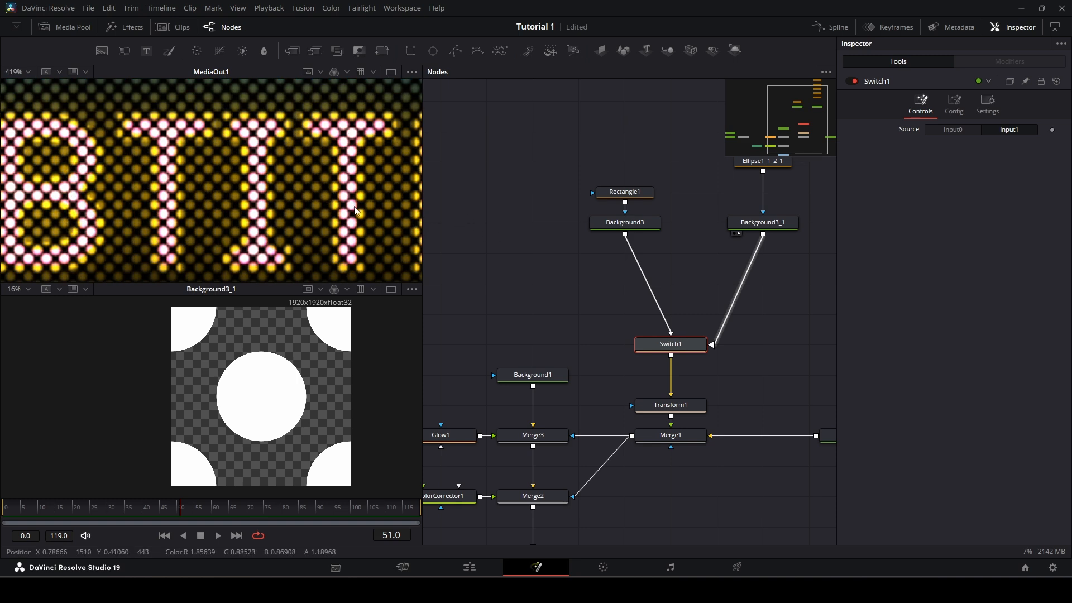
{"action": "scroll", "coordinate": [355, 211], "scroll_direction": "down", "scroll_amount": 5}
{"action": "scroll", "coordinate": [358, 210], "scroll_direction": "up", "scroll_amount": 5}
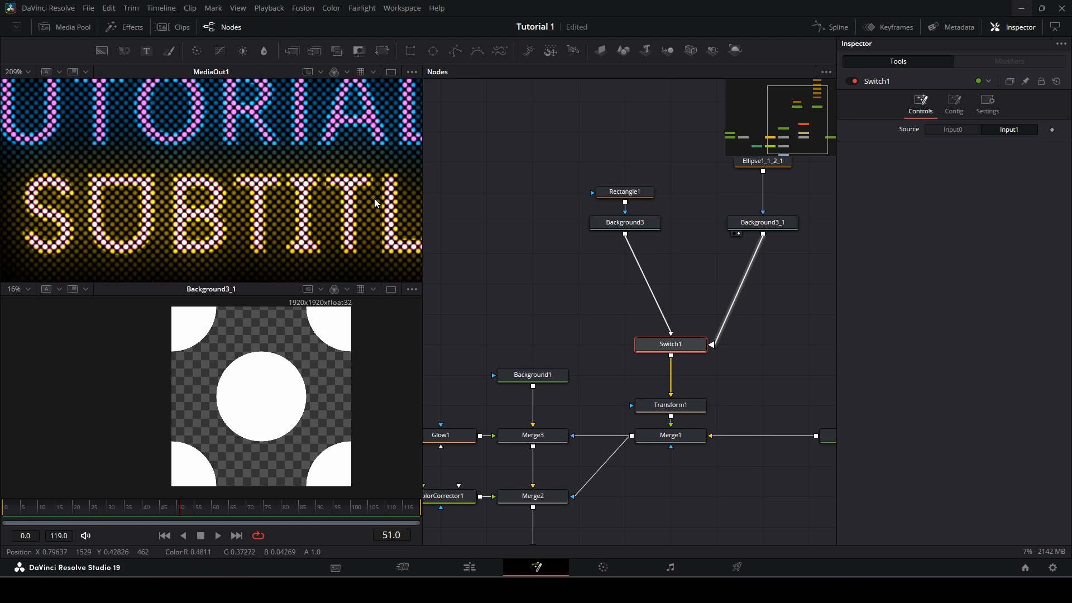
{"action": "left_click", "coordinate": [953, 130]}
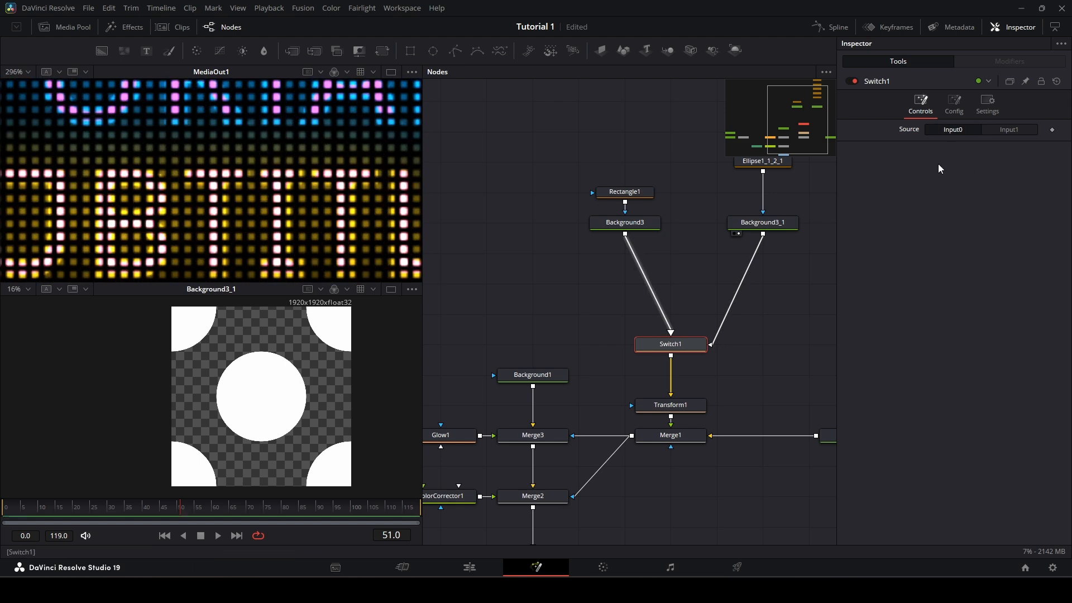
{"action": "left_click", "coordinate": [999, 133]}
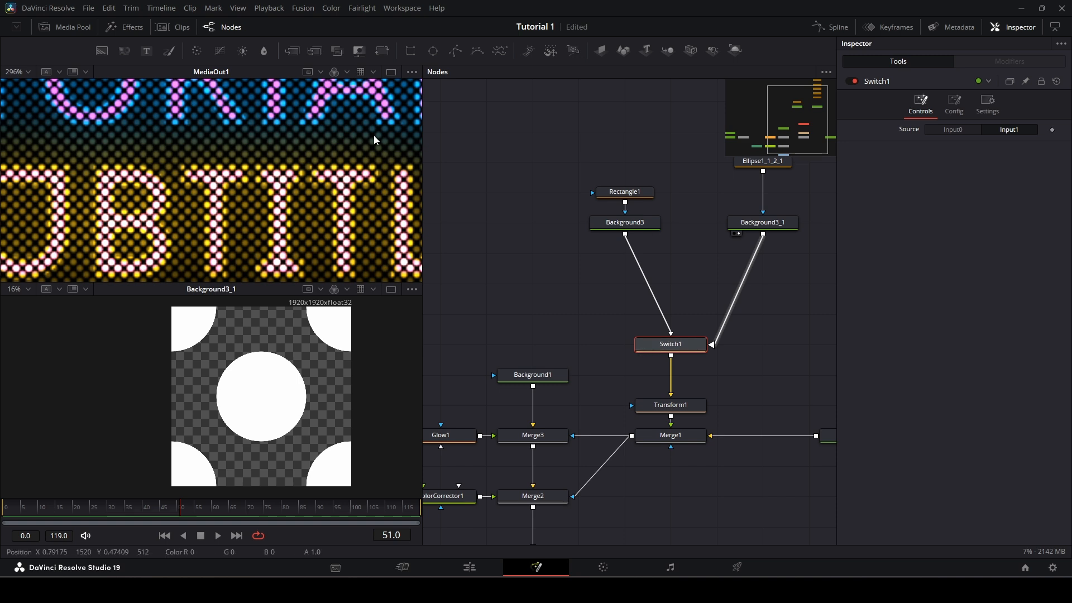
- Select all five ellipse mask nodes so that their settings are listed together
{"action": "left_click_drag", "start_coordinate": [682, 242], "coordinate": [548, 393]}
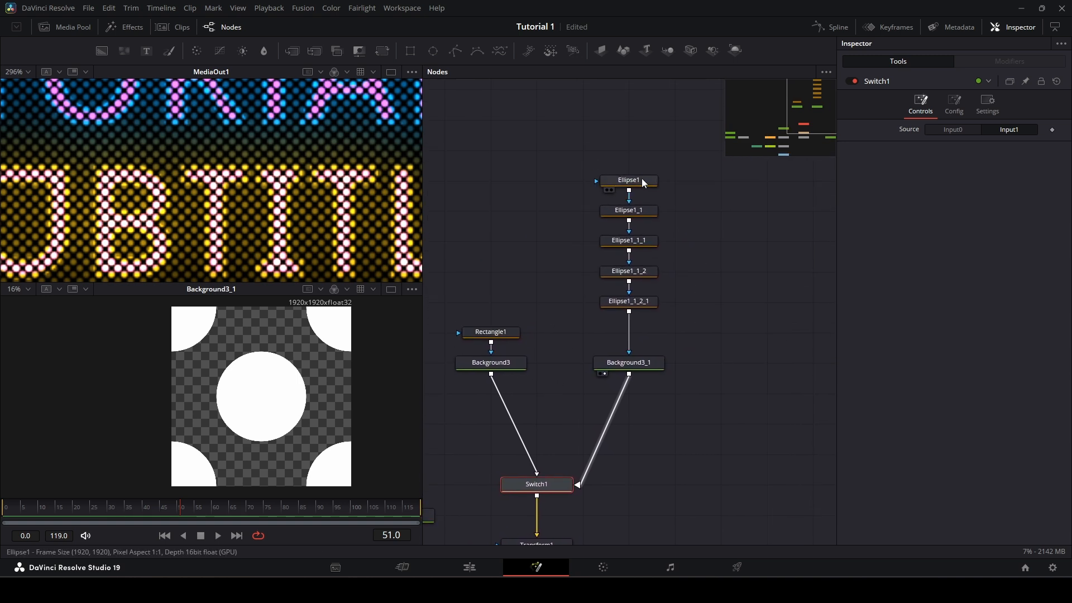
{"action": "left_click", "coordinate": [631, 149]}
{"action": "left_click_drag", "start_coordinate": [632, 148], "coordinate": [632, 180]}
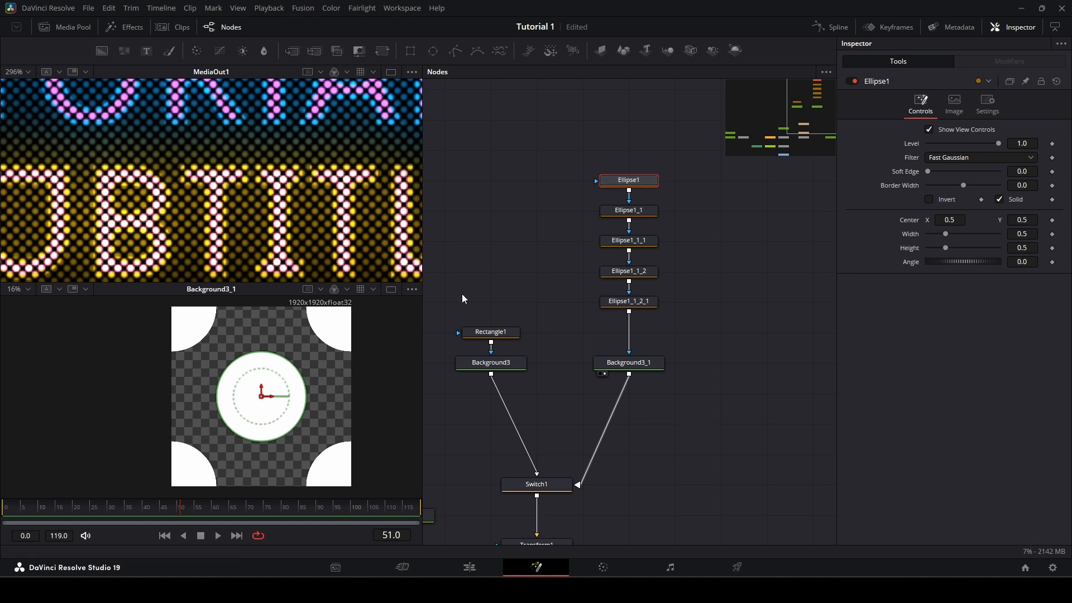
{"action": "left_click_drag", "start_coordinate": [577, 162], "coordinate": [659, 305]}
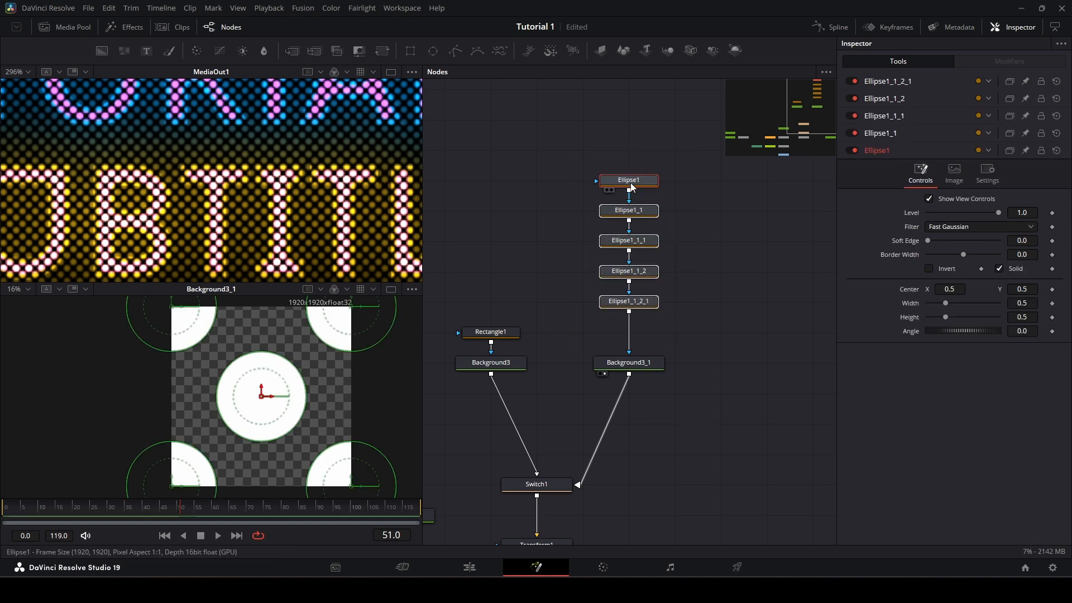
{"action": "left_click", "coordinate": [762, 279]}
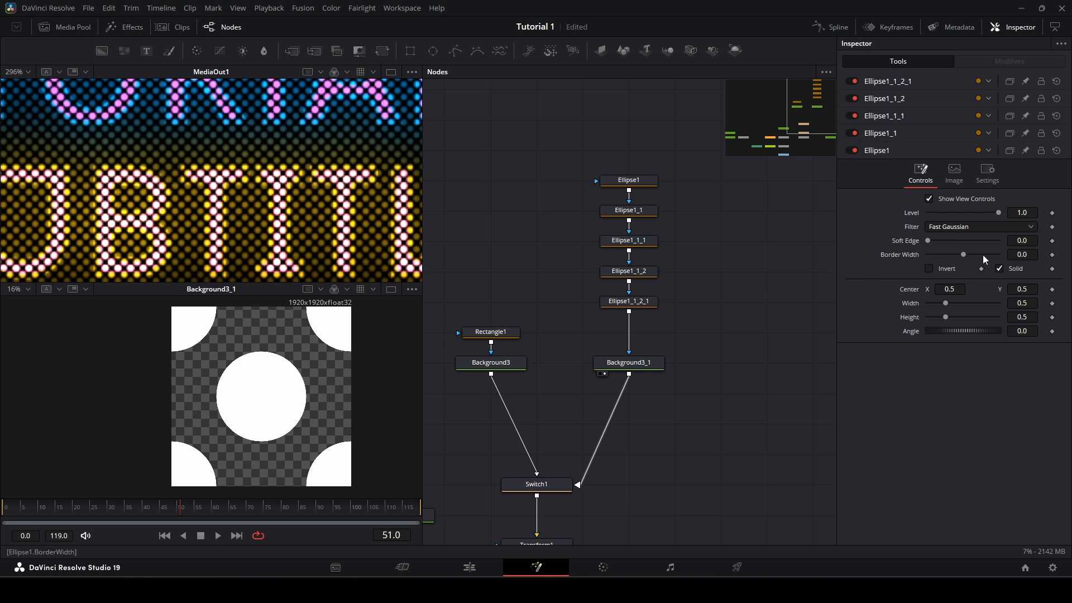
{"action": "left_click", "coordinate": [1022, 241]}
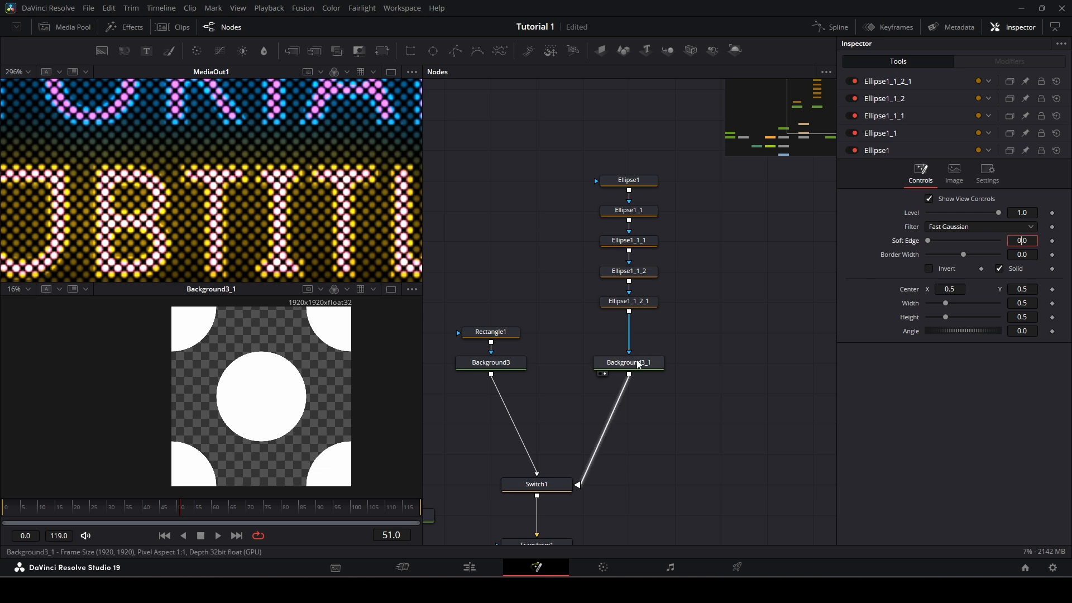
- Show Background3_1 in the first viewer, with the whole dot pattern centred in view
{"action": "left_click_drag", "start_coordinate": [640, 364], "coordinate": [234, 208]}
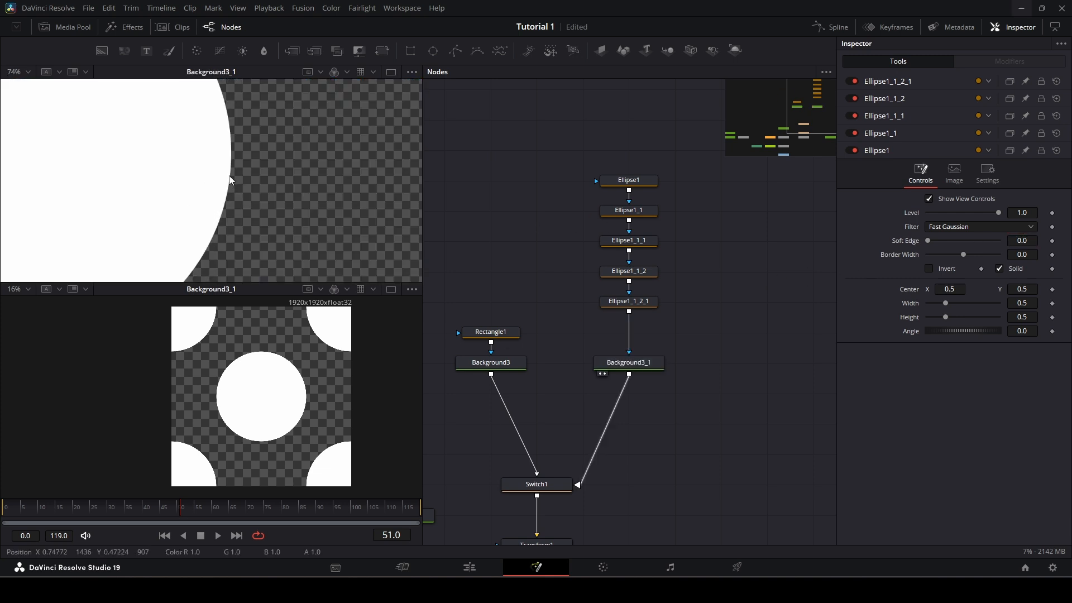
{"action": "scroll", "coordinate": [230, 177], "scroll_direction": "down", "scroll_amount": 5}
{"action": "scroll", "coordinate": [230, 178], "scroll_direction": "up", "scroll_amount": 2}
{"action": "scroll", "coordinate": [240, 173], "scroll_direction": "down", "scroll_amount": 2}
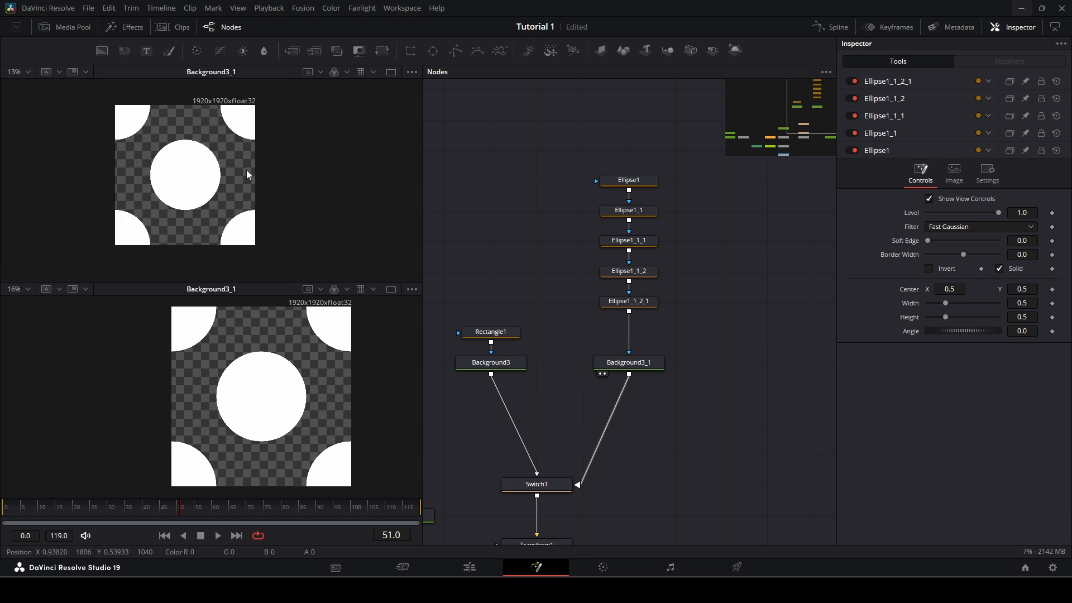
{"action": "left_click_drag", "start_coordinate": [236, 169], "coordinate": [292, 180]}
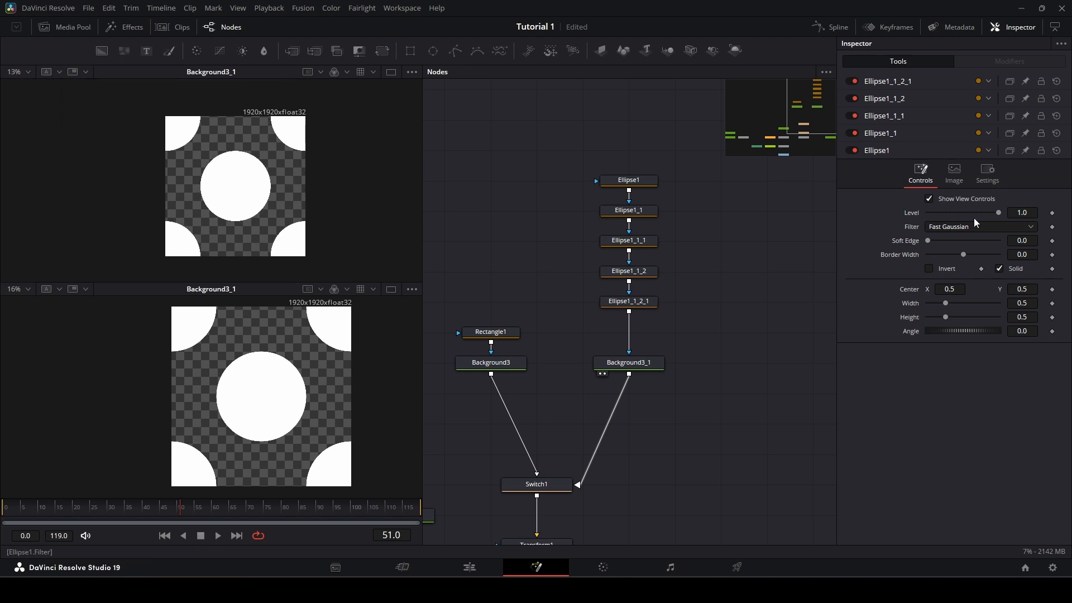
- Set Ellipse1's Soft Edge to 0.025
{"action": "left_click_drag", "start_coordinate": [929, 242], "coordinate": [939, 240]}
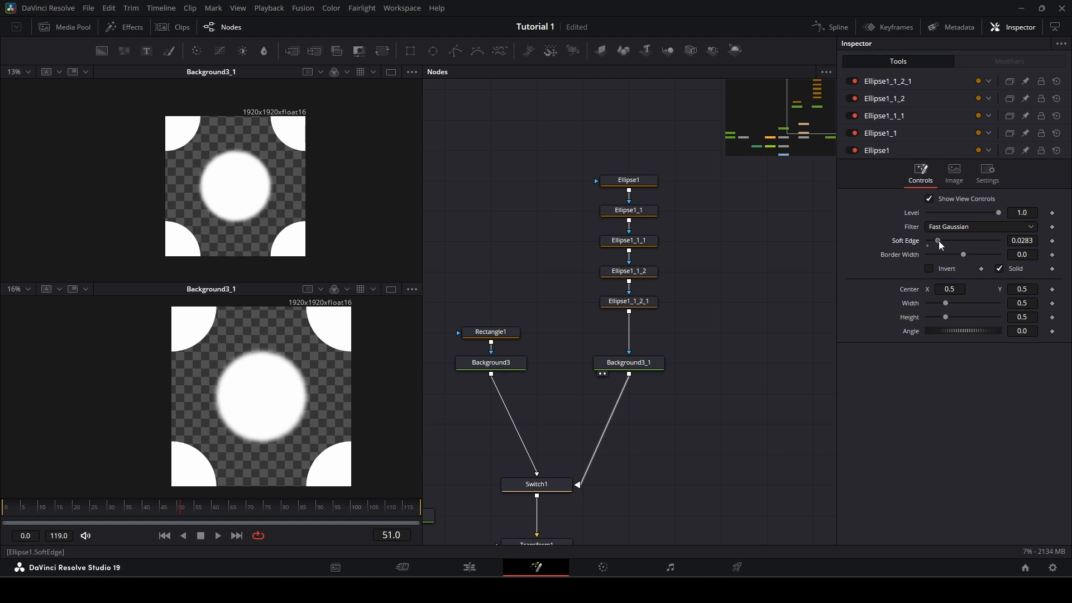
{"action": "left_click", "coordinate": [1028, 240]}
{"action": "type", "text": "0.2"}
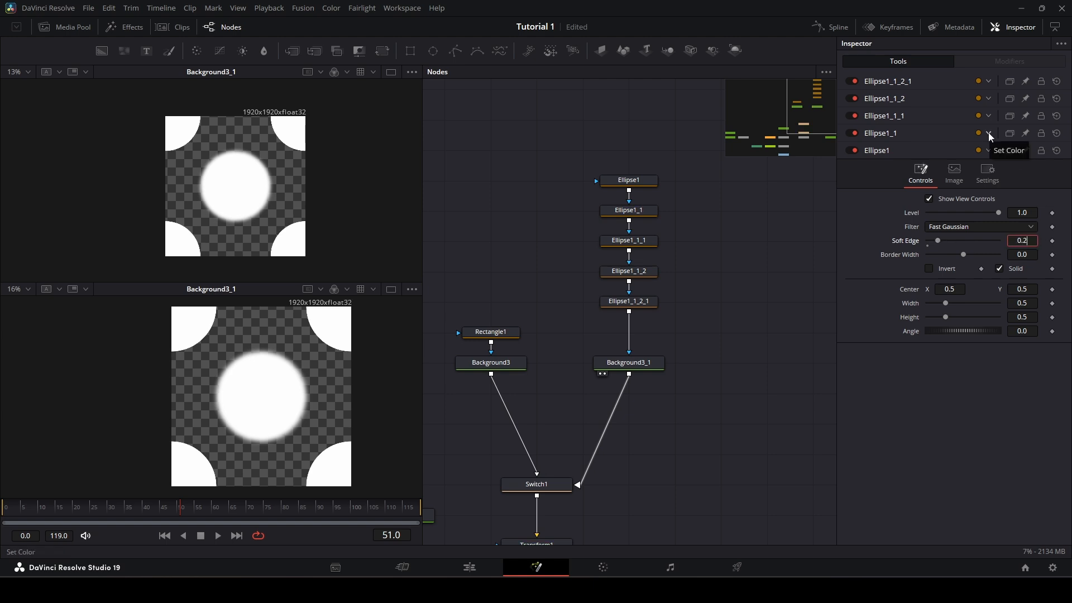
{"action": "key", "text": "BackSpace"}
{"action": "type", "text": "025"}
{"action": "key", "text": "ctrl+a"}
{"action": "key", "text": "Tab"}
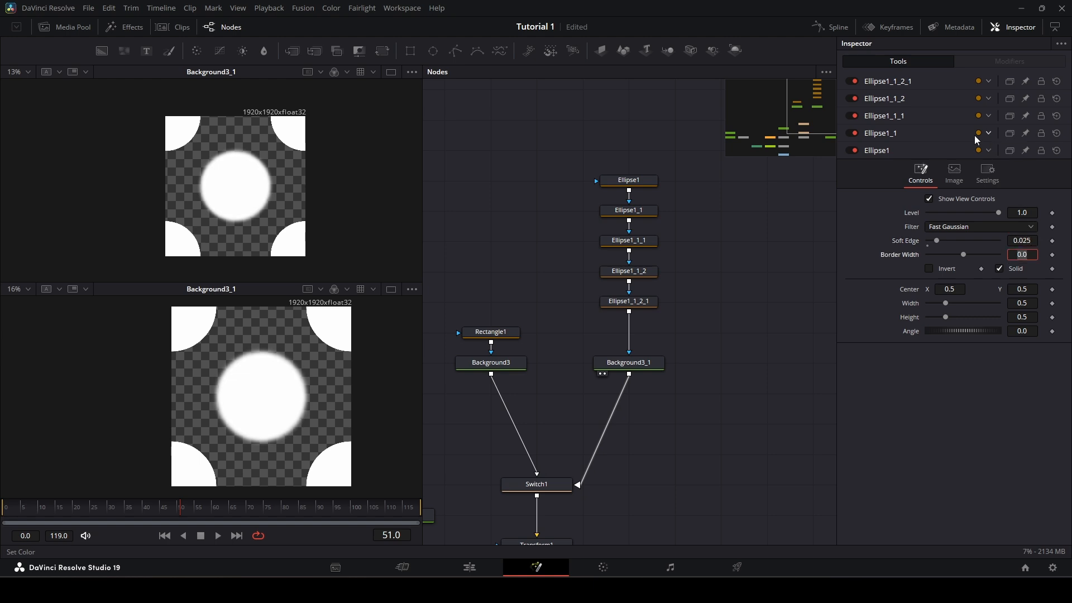
- Set the Soft Edge of Ellipse1_1, Ellipse1_1_1, Ellipse1_1_2 and Ellipse1_1_2_1 to 0.025
{"action": "left_click", "coordinate": [630, 210]}
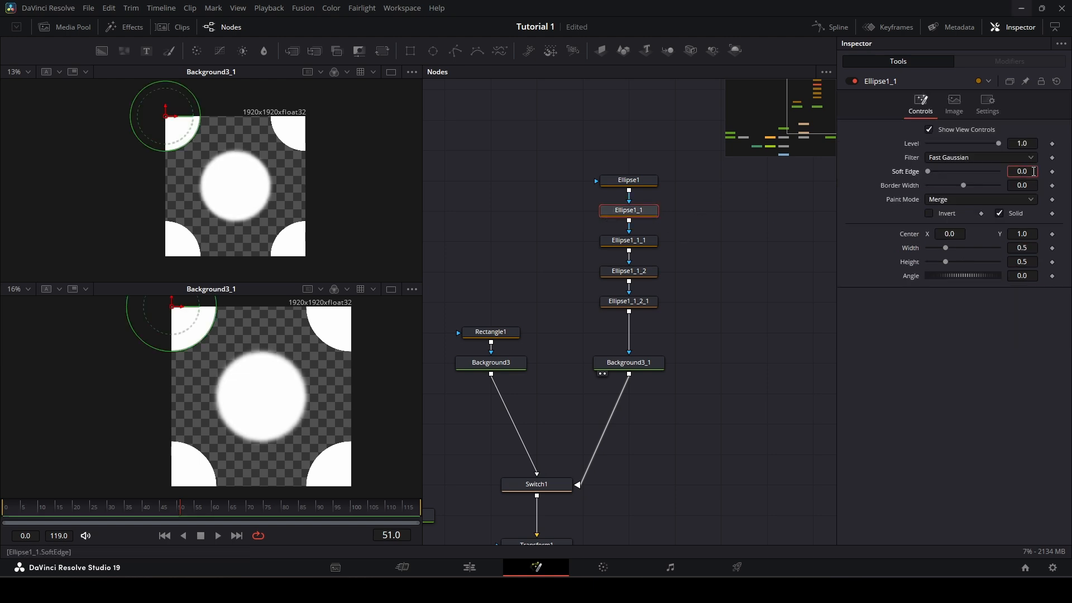
{"action": "left_click", "coordinate": [629, 241]}
{"action": "left_click", "coordinate": [628, 272]}
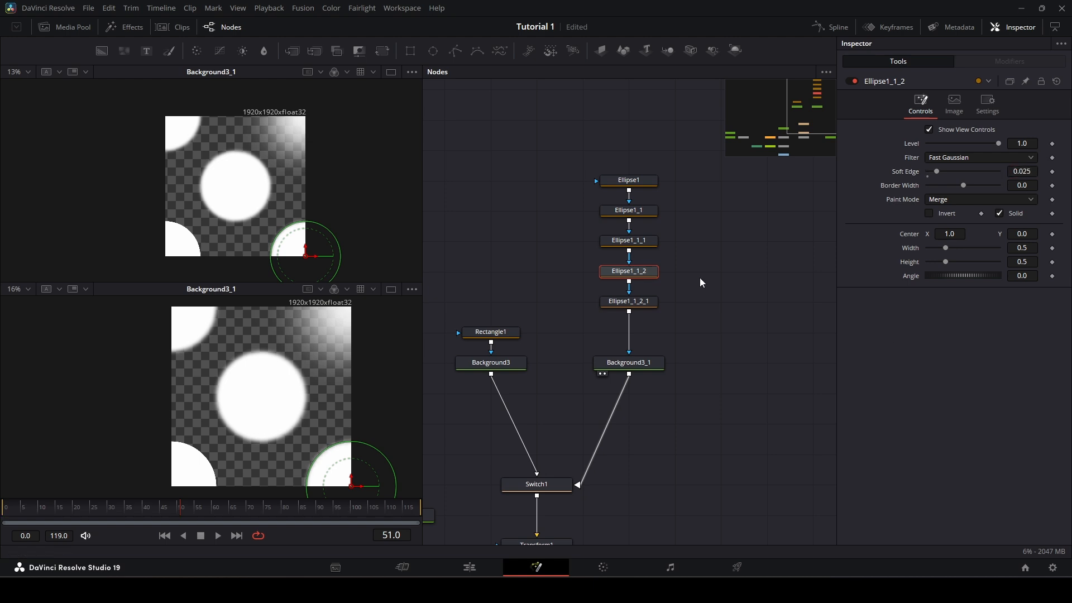
{"action": "key", "text": "Down"}
{"action": "key", "text": "Up"}
{"action": "key", "text": "Up"}
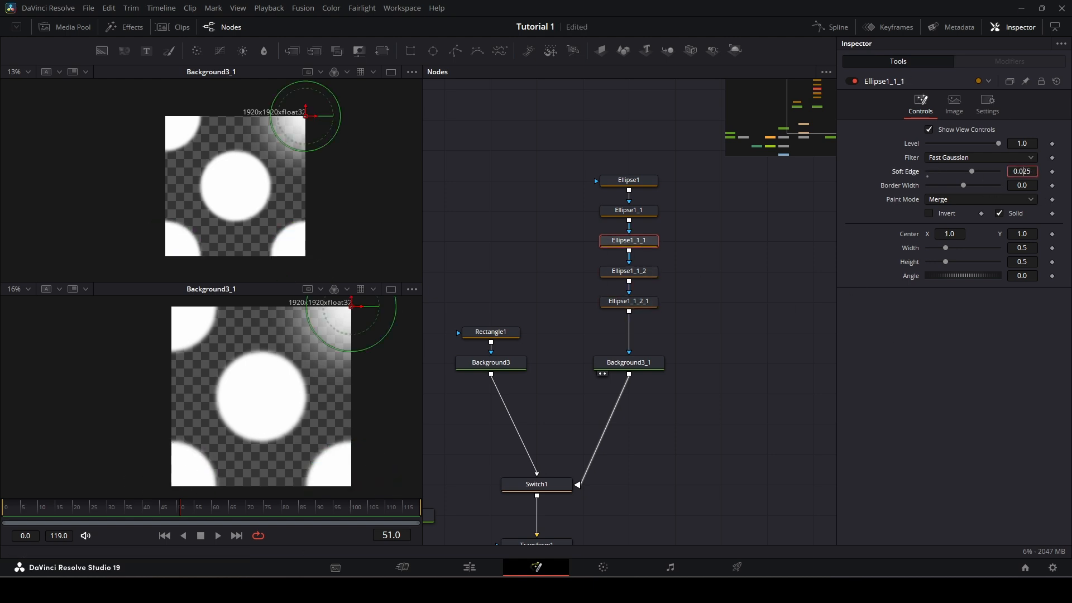
{"action": "left_click", "coordinate": [1022, 172]}
{"action": "type", "text": "0.025"}
{"action": "key", "text": "Return"}
- Show MediaOut1 in the second viewer and examine the softened dot pattern on the title and subtitle
{"action": "left_click_drag", "start_coordinate": [605, 314], "coordinate": [314, 390]}
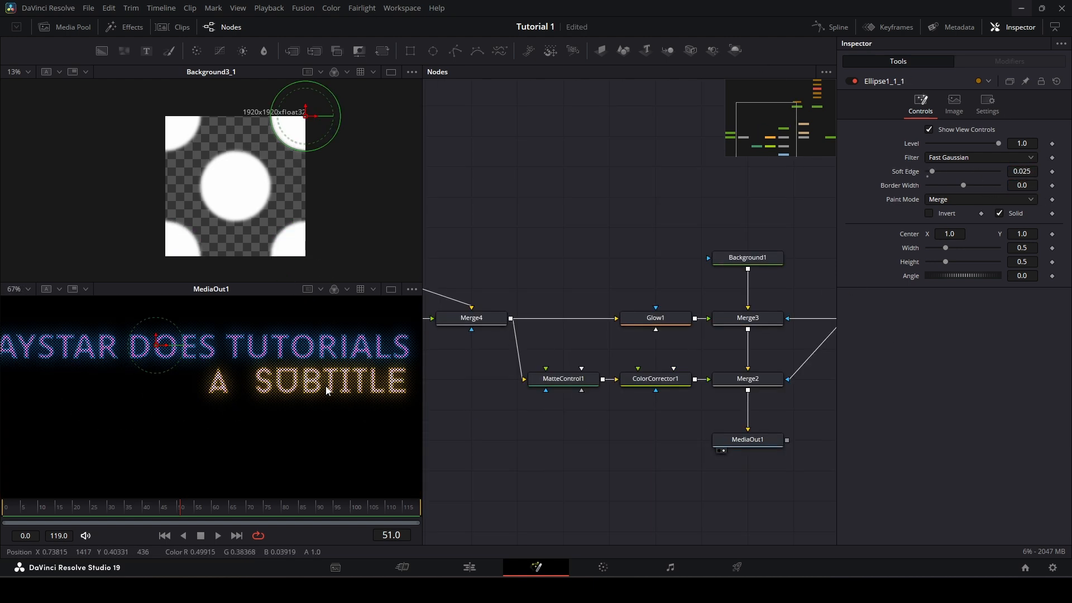
{"action": "scroll", "coordinate": [327, 391], "scroll_direction": "down", "scroll_amount": 2}
{"action": "scroll", "coordinate": [385, 409], "scroll_direction": "up", "scroll_amount": 2}
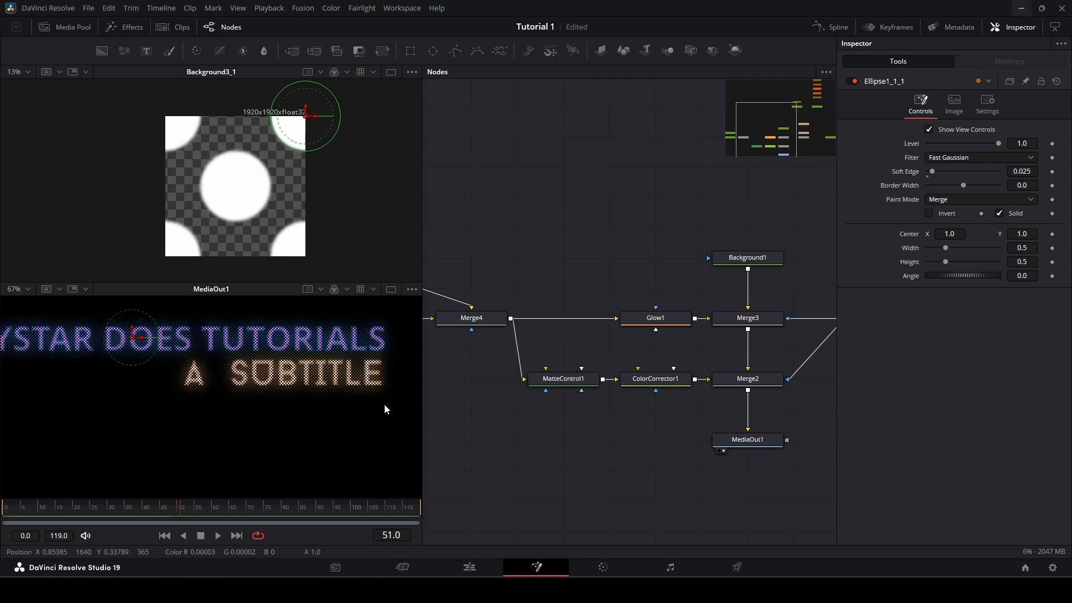
{"action": "left_click_drag", "start_coordinate": [253, 416], "coordinate": [296, 459]}
- Move the ellipse chain and Background3_1 closer to Background3, and lower the ellipses to sit directly above Background3_1
{"action": "left_click_drag", "start_coordinate": [706, 210], "coordinate": [699, 209]}
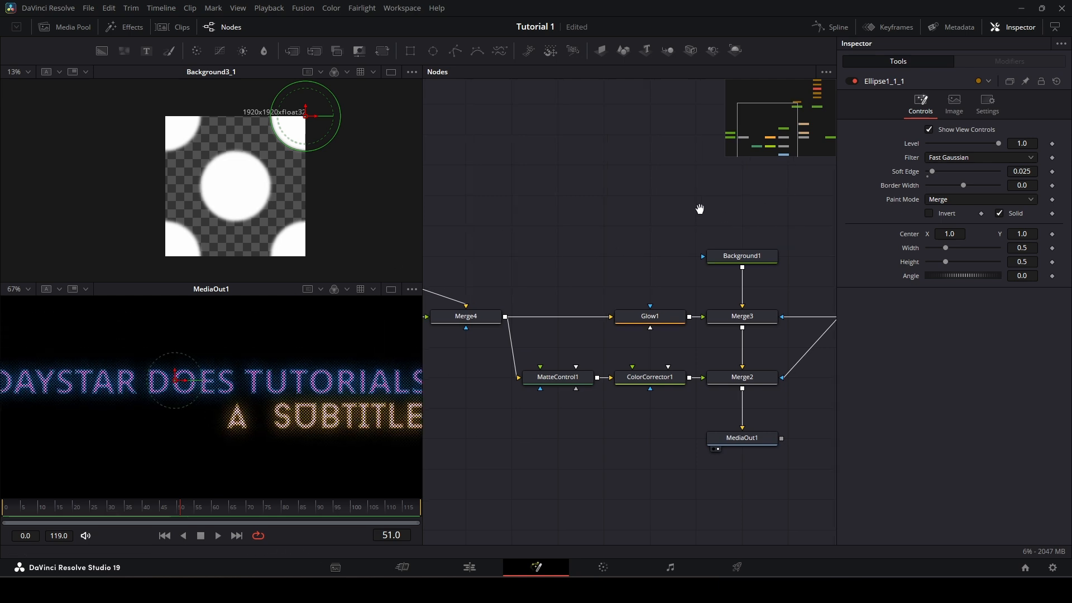
{"action": "scroll", "coordinate": [620, 212], "scroll_direction": "up", "scroll_amount": 10}
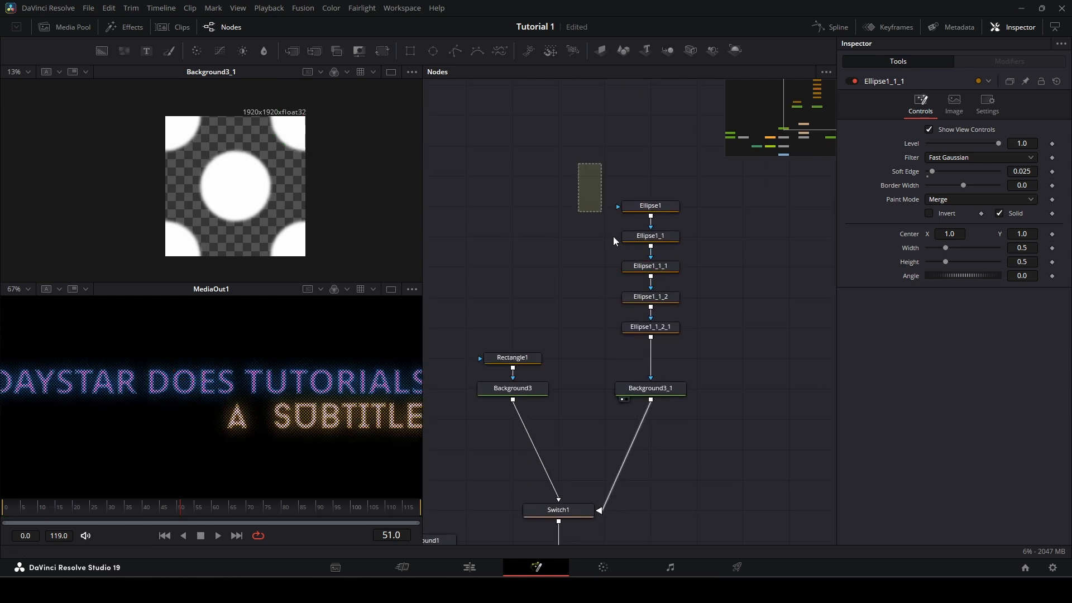
{"action": "left_click_drag", "start_coordinate": [613, 236], "coordinate": [618, 390]}
{"action": "left_click_drag", "start_coordinate": [641, 437], "coordinate": [609, 343]}
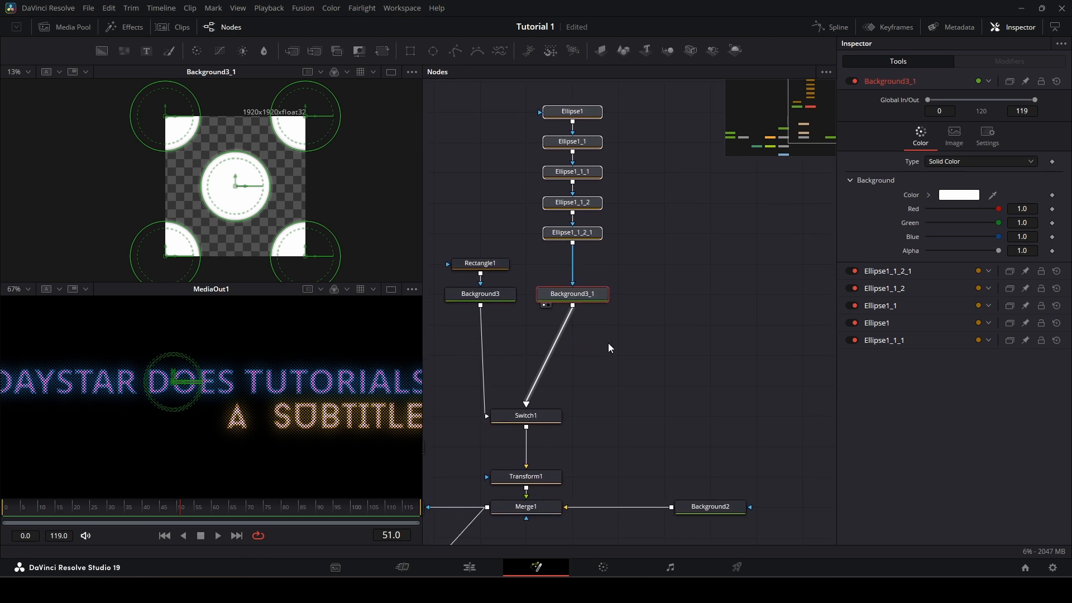
{"action": "left_click", "coordinate": [572, 294]}
{"action": "scroll", "coordinate": [637, 239], "scroll_direction": "up", "scroll_amount": 1}
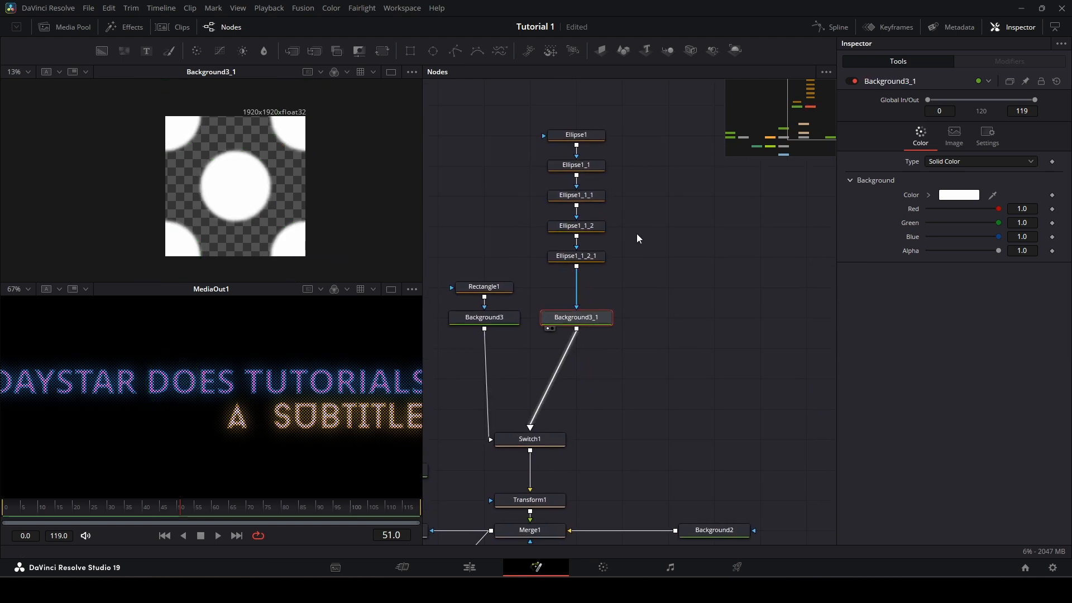
{"action": "left_click_drag", "start_coordinate": [617, 283], "coordinate": [538, 112]}
{"action": "left_click_drag", "start_coordinate": [592, 256], "coordinate": [592, 286]}
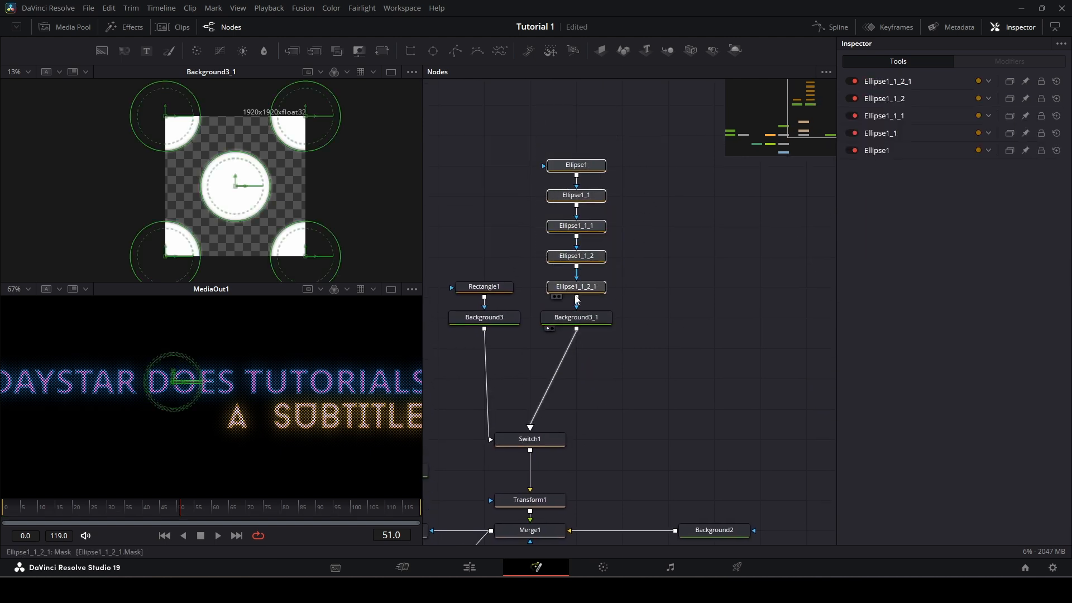
- Duplicate the Background3_1 node and place the copy beside the original
{"action": "left_click", "coordinate": [600, 323]}
{"action": "key", "text": "ctrl+c"}
{"action": "key", "text": "ctrl+v"}
{"action": "left_click_drag", "start_coordinate": [704, 321], "coordinate": [660, 320]}
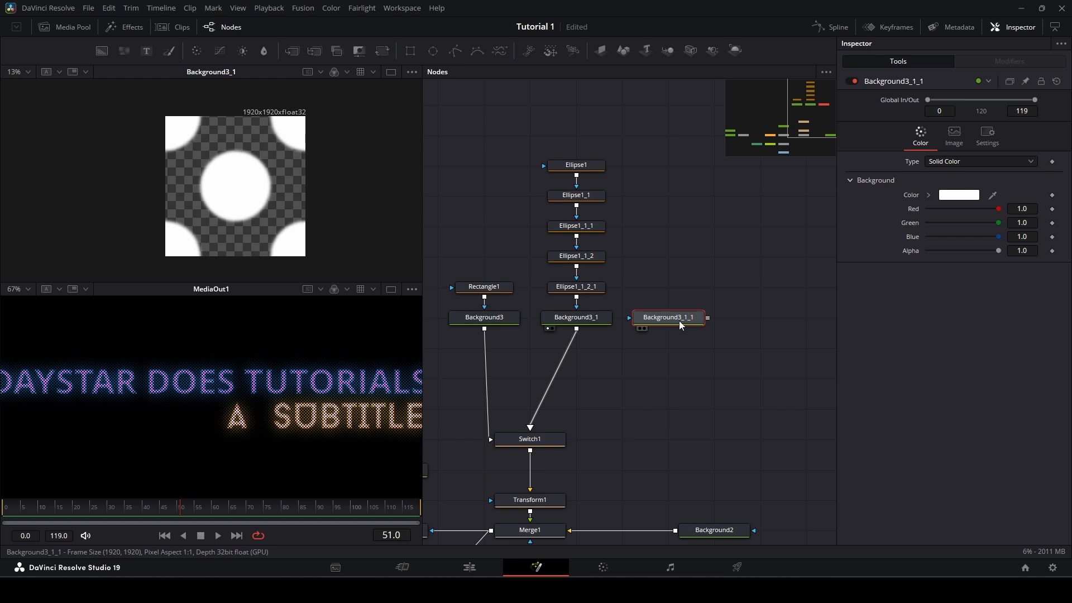
- Detach Background3 and Background3_1 from Switch1, connect the copied background to Transform1 instead, and move Switch1 aside
{"action": "left_click_drag", "start_coordinate": [541, 408], "coordinate": [545, 380]}
{"action": "left_click_drag", "start_coordinate": [676, 317], "coordinate": [441, 441]}
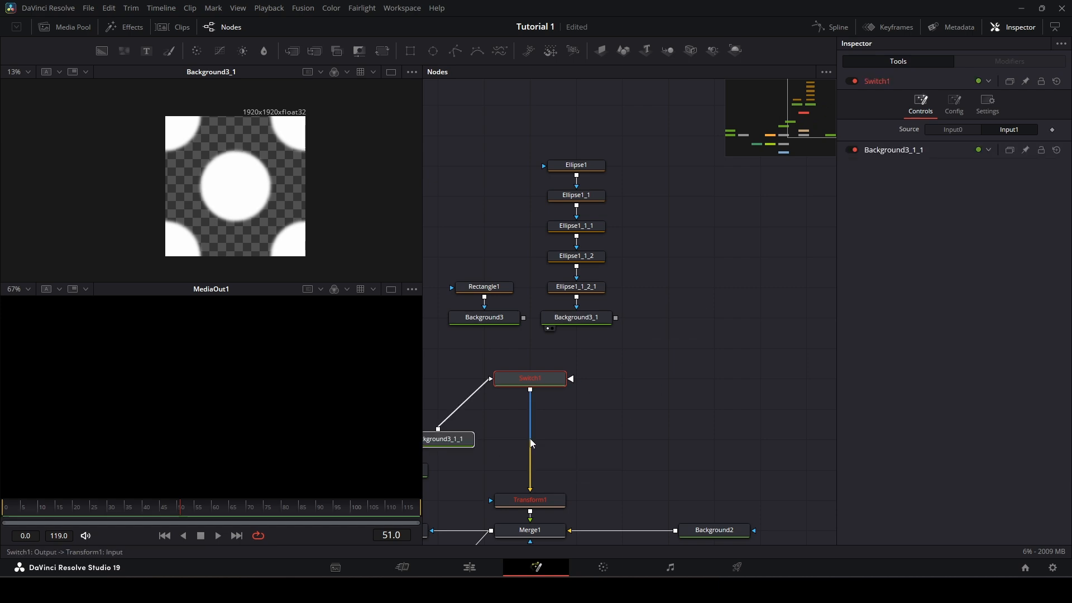
{"action": "left_click_drag", "start_coordinate": [530, 475], "coordinate": [438, 450]}
{"action": "left_click_drag", "start_coordinate": [534, 381], "coordinate": [670, 384]}
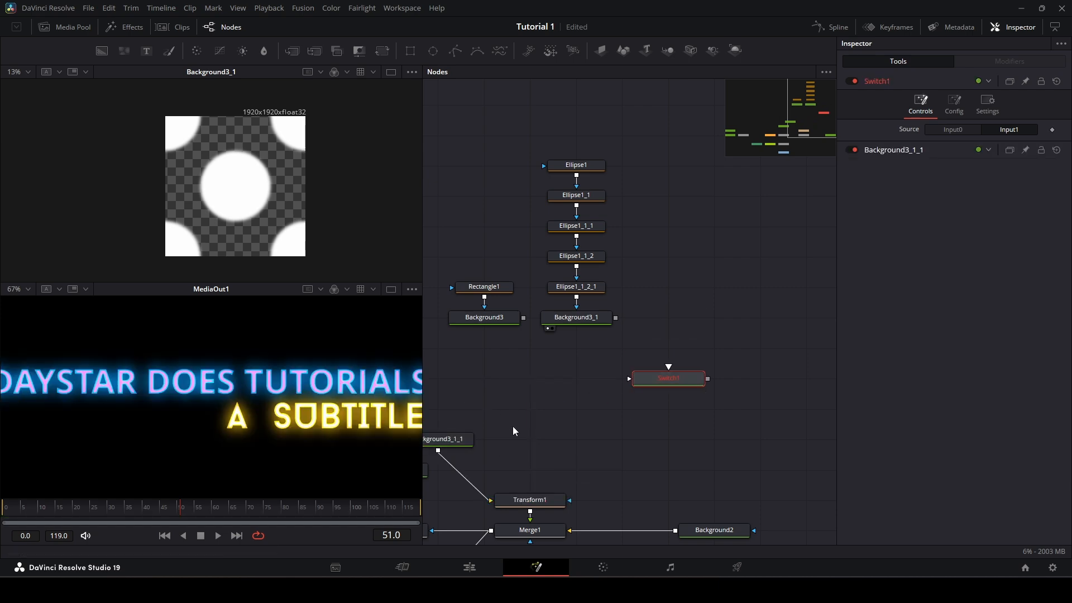
- Connect Switch1 to the copied background's mask input and that background to Transform1, stacking both nodes directly above Transform1
{"action": "left_click_drag", "start_coordinate": [493, 436], "coordinate": [592, 413]}
{"action": "left_click_drag", "start_coordinate": [696, 375], "coordinate": [538, 407]}
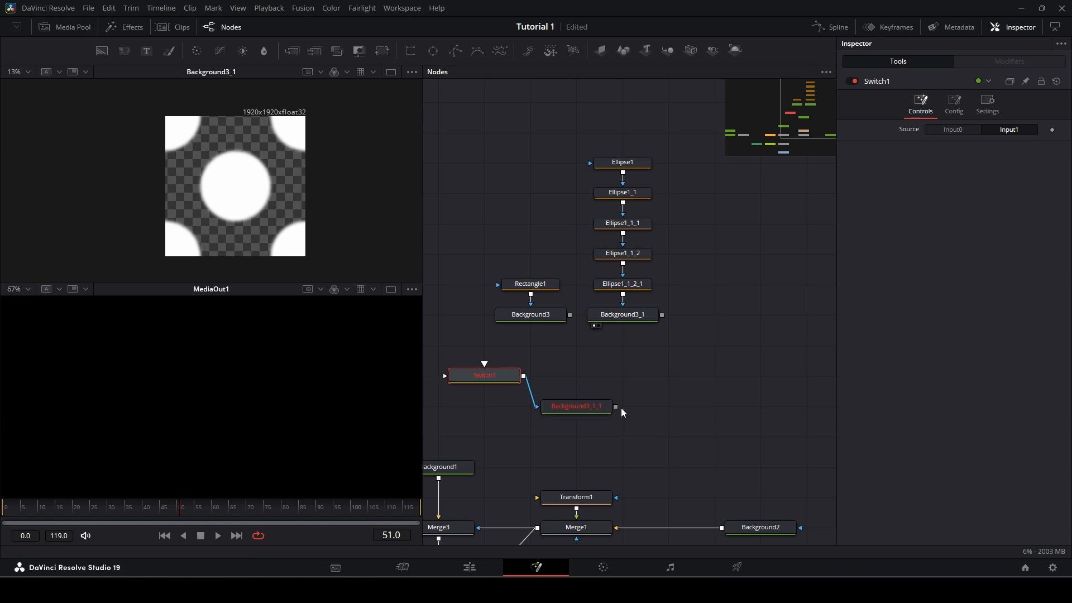
{"action": "left_click_drag", "start_coordinate": [616, 407], "coordinate": [538, 498]}
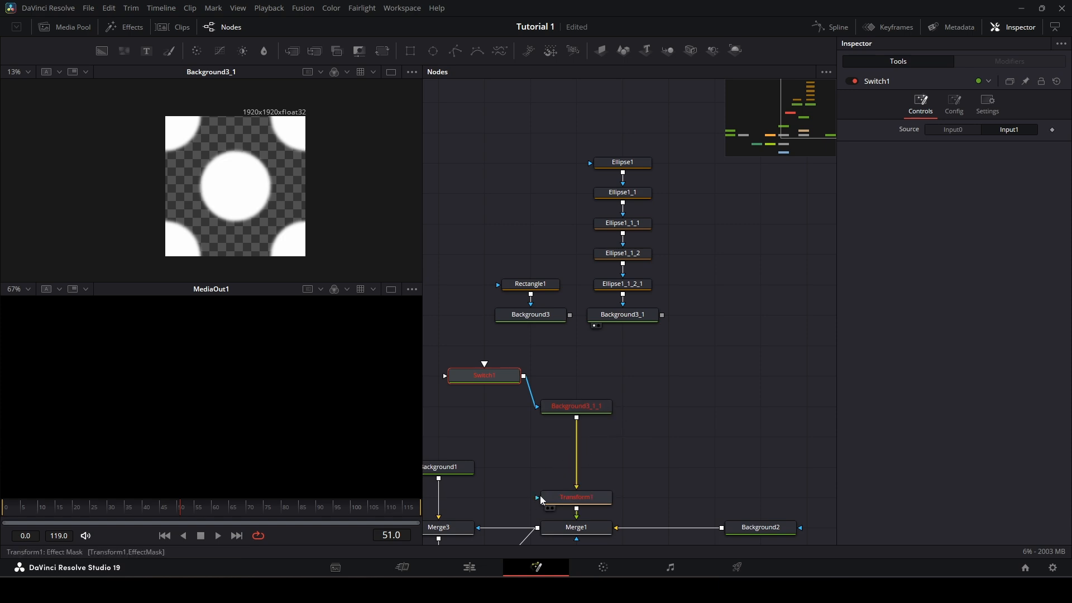
{"action": "left_click_drag", "start_coordinate": [592, 413], "coordinate": [590, 474]}
{"action": "left_click_drag", "start_coordinate": [501, 378], "coordinate": [593, 438]}
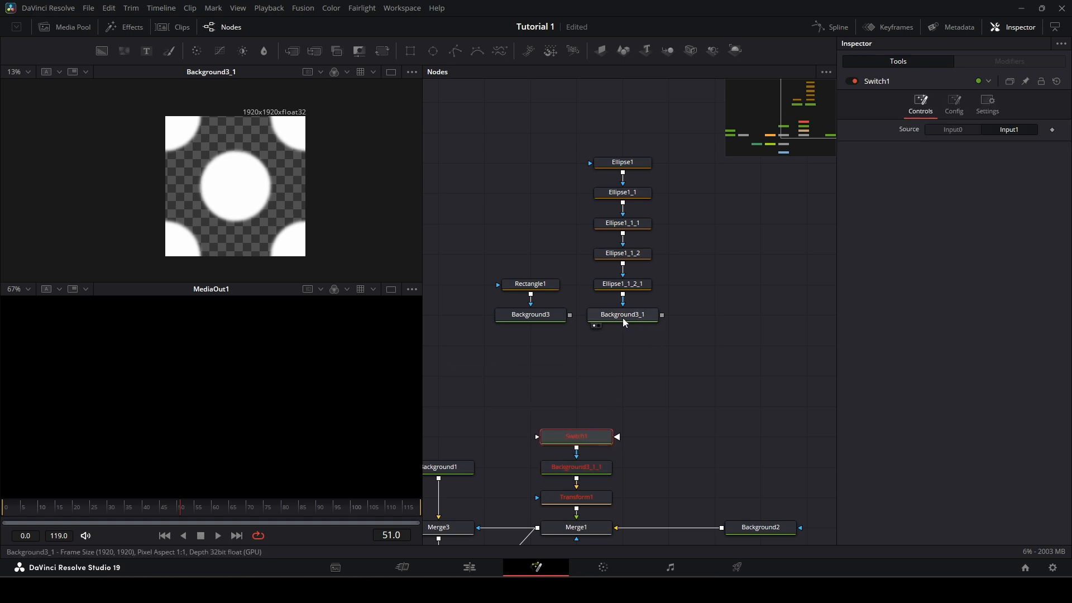
- Delete Background3 and Background3_1, and connect Rectangle1 and Ellipse1_1_2_1 directly to Switch1's two inputs
{"action": "left_click_drag", "start_coordinate": [484, 306], "coordinate": [715, 351]}
{"action": "key", "text": "Delete"}
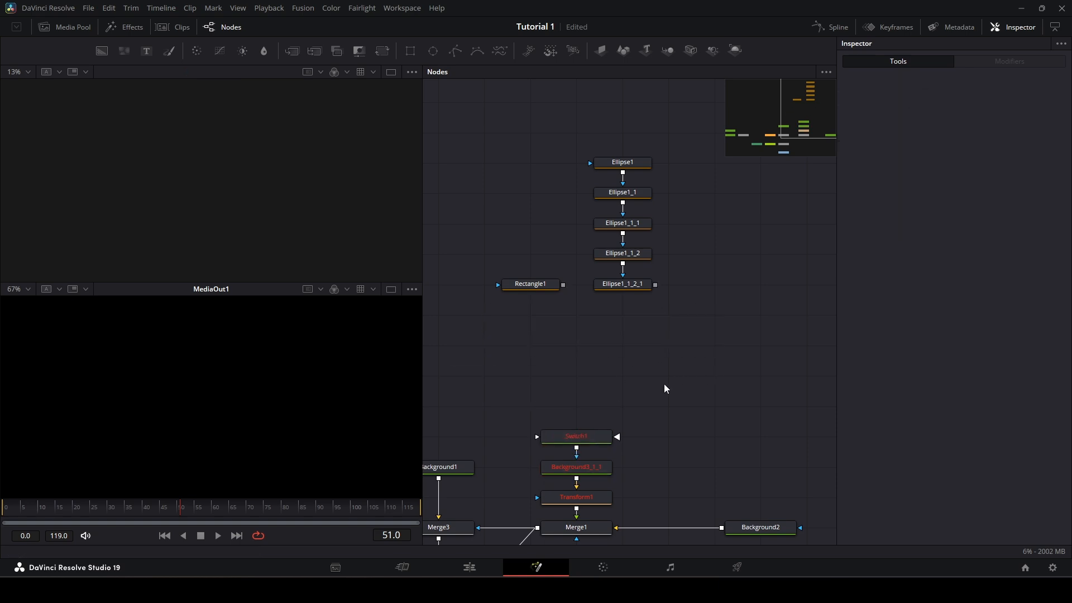
{"action": "left_click_drag", "start_coordinate": [564, 286], "coordinate": [535, 437]}
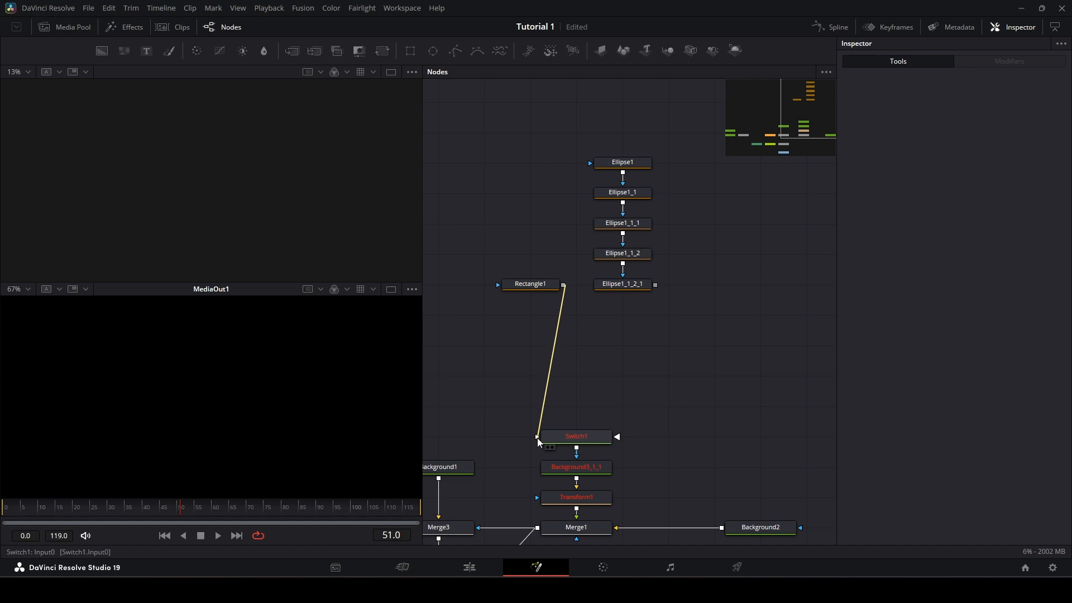
{"action": "left_click_drag", "start_coordinate": [656, 285], "coordinate": [576, 435]}
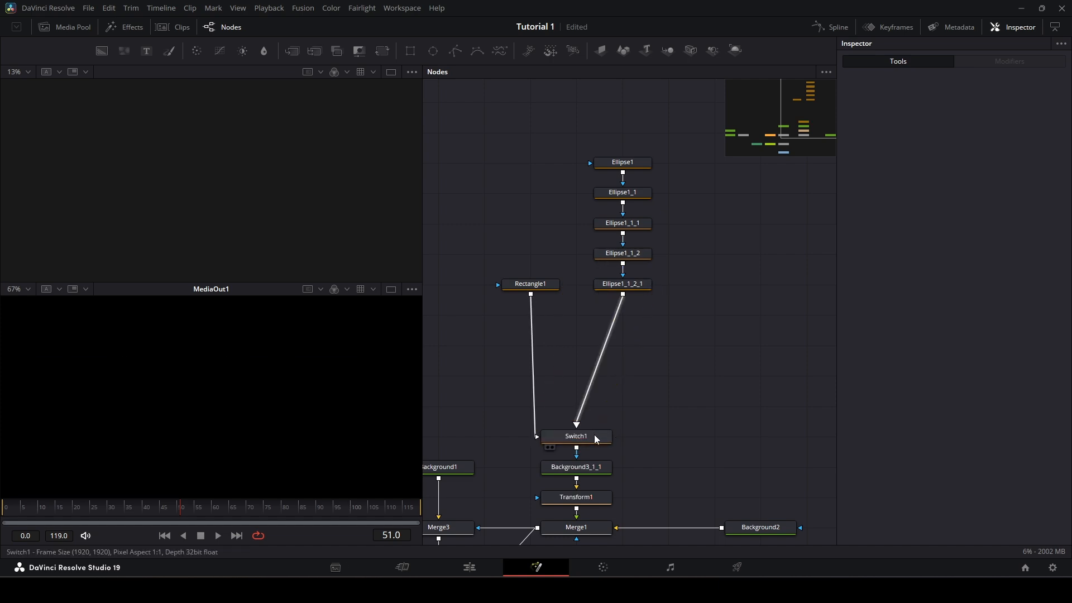
{"action": "left_click", "coordinate": [607, 472]}
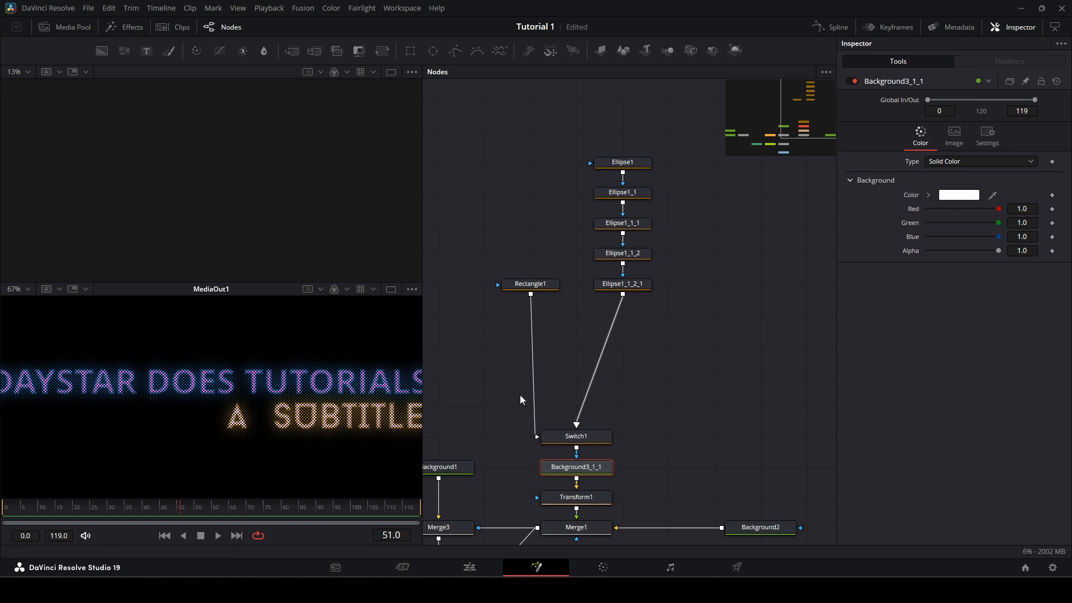
{"action": "scroll", "coordinate": [355, 394], "scroll_direction": "up", "scroll_amount": 5}
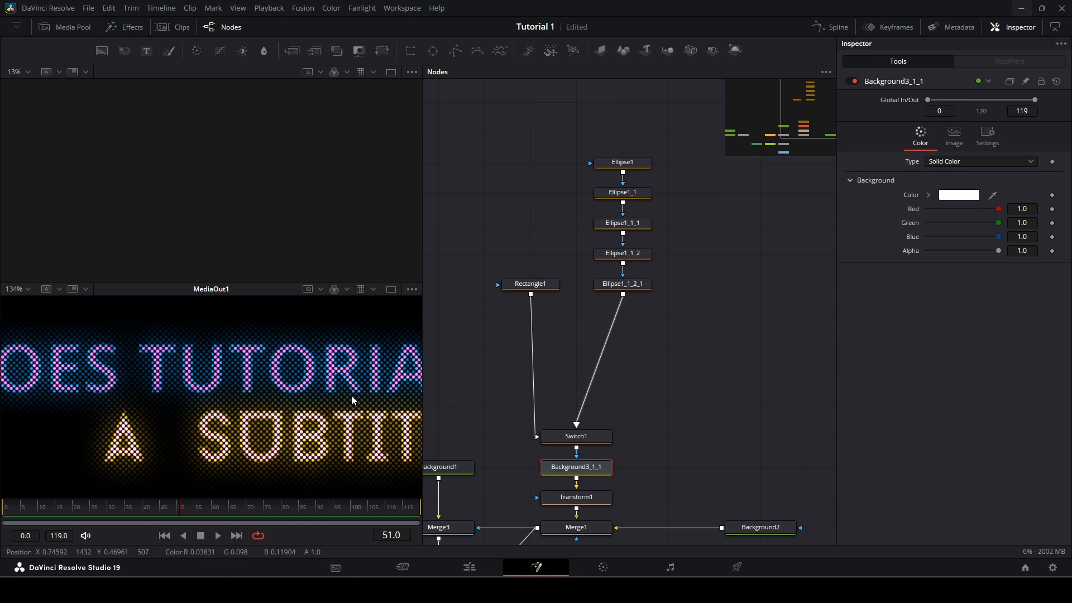
- Move the ellipse chain directly above Switch1 and place Rectangle1 beside the chain's lowest ellipse
{"action": "left_click_drag", "start_coordinate": [575, 288], "coordinate": [595, 330]}
{"action": "left_click_drag", "start_coordinate": [589, 175], "coordinate": [709, 349]}
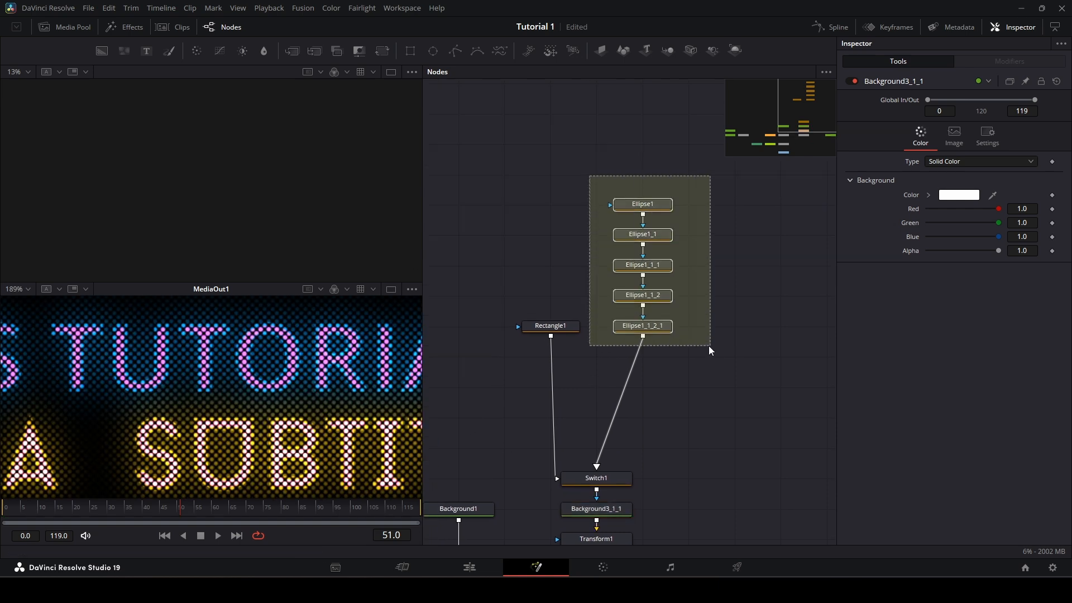
{"action": "left_click_drag", "start_coordinate": [643, 329], "coordinate": [645, 408]}
{"action": "left_click_drag", "start_coordinate": [554, 329], "coordinate": [525, 413]}
{"action": "left_click", "coordinate": [526, 416]}
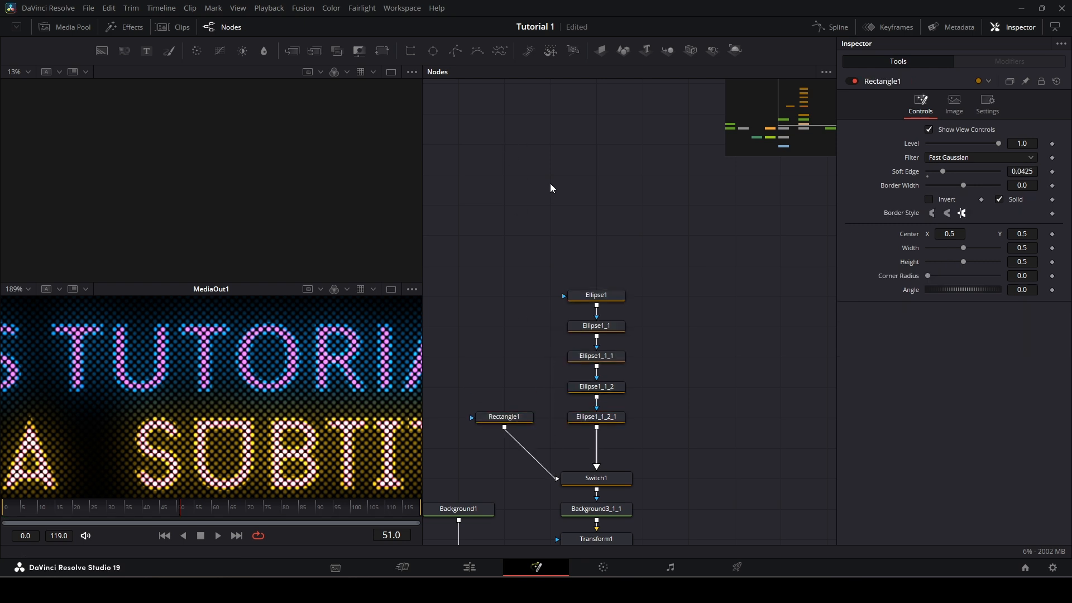
- Add a separate Polygon mask node beside the ellipse chain and reconnect Switch1 to Background3_1_1's mask input
{"action": "left_click", "coordinate": [457, 54]}
{"action": "left_click_drag", "start_coordinate": [529, 175], "coordinate": [603, 483]}
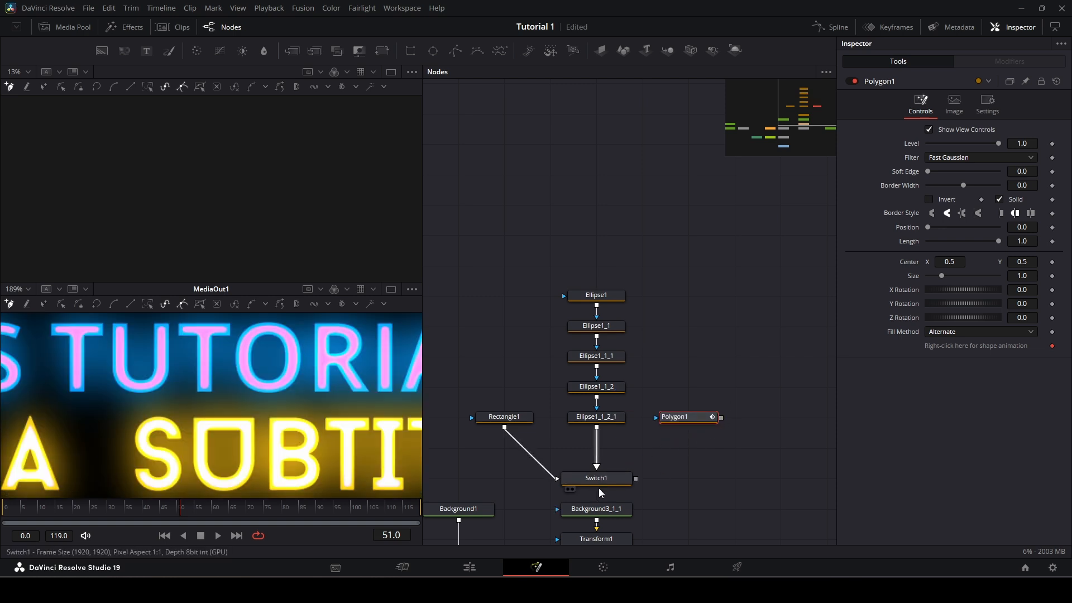
{"action": "left_click_drag", "start_coordinate": [635, 480], "coordinate": [614, 508]}
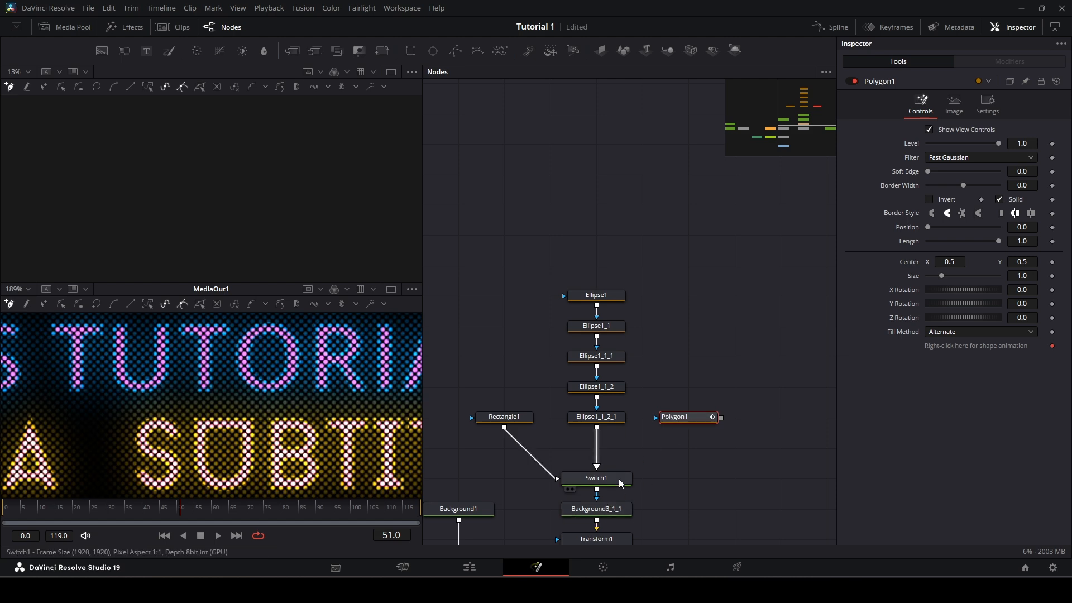
- Configure Switch1 with 3 inputs and name them SQUARE, HALFTONE and TRIANGLES
{"action": "left_click", "coordinate": [621, 483]}
{"action": "left_click", "coordinate": [954, 103]}
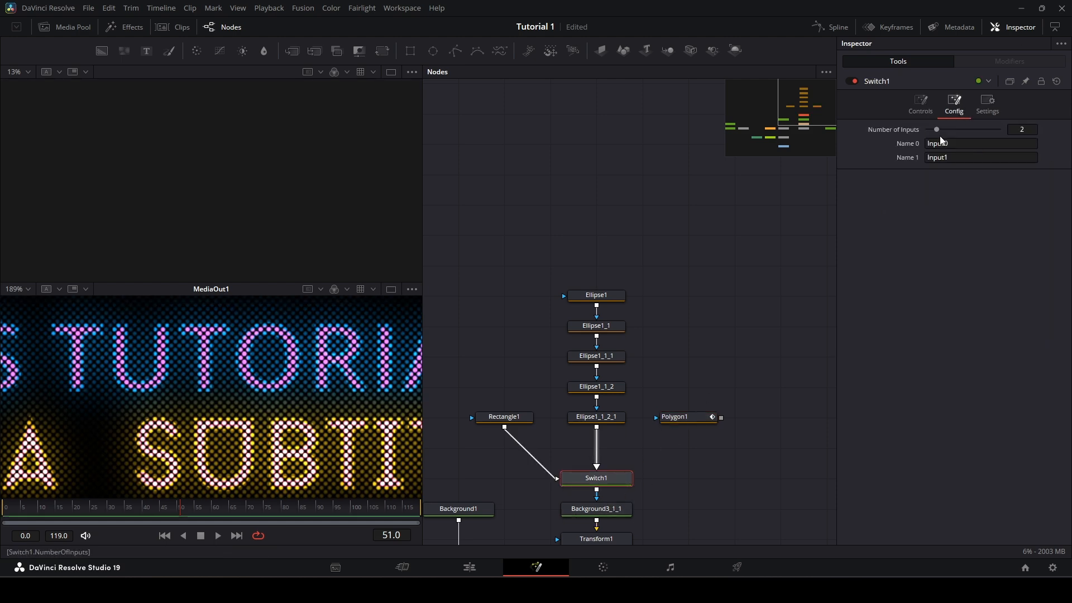
{"action": "left_click_drag", "start_coordinate": [941, 137], "coordinate": [946, 134]}
{"action": "left_click", "coordinate": [967, 143]}
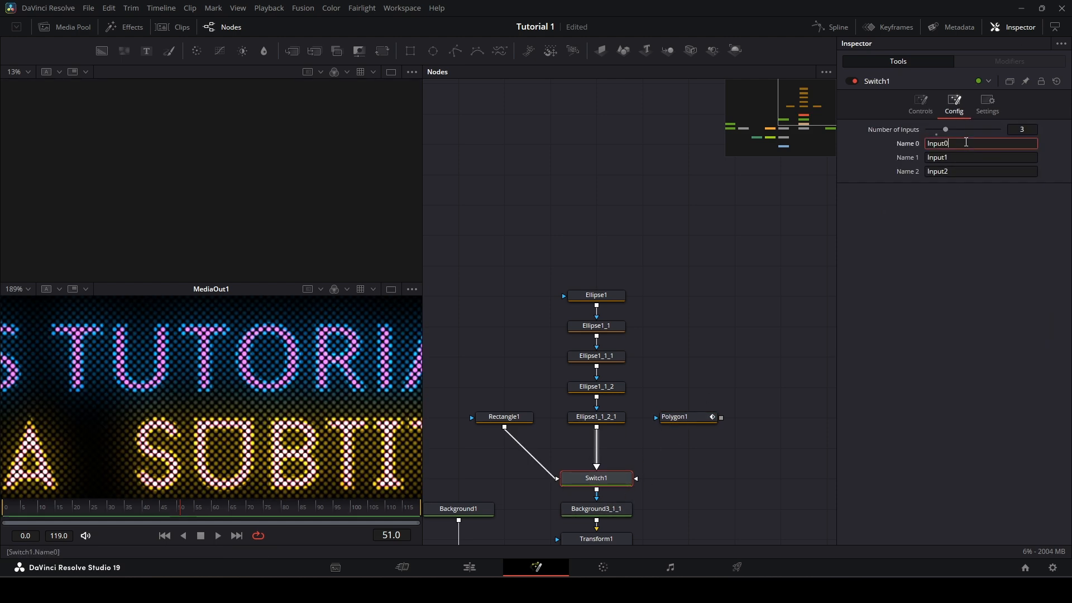
{"action": "double_click", "coordinate": [966, 143]}
{"action": "type", "text": "S"}
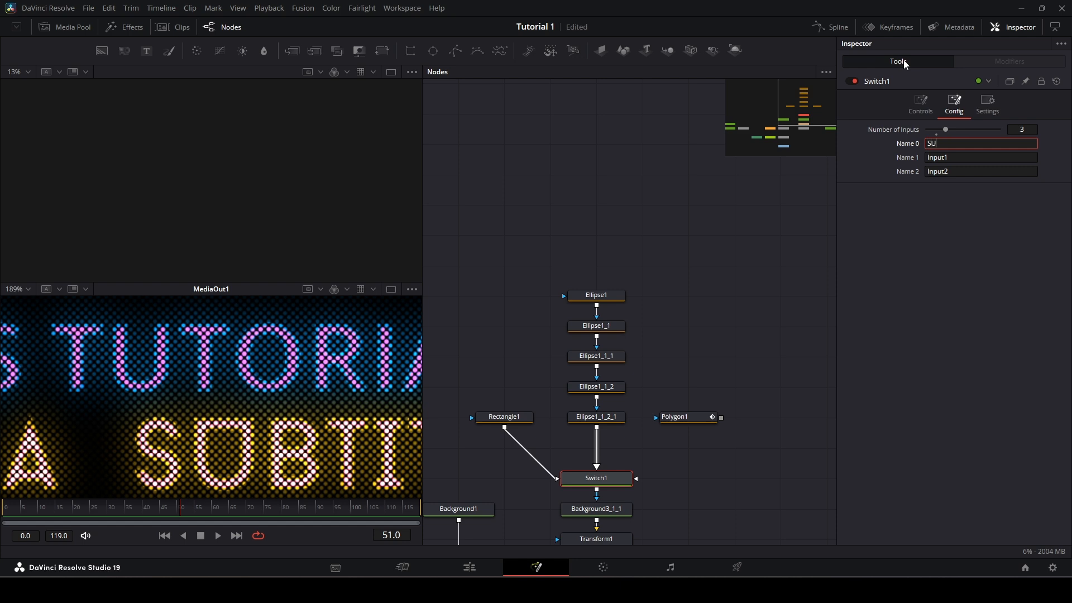
{"action": "type", "text": "QUARE"}
{"action": "key", "text": "Tab"}
{"action": "type", "text": "HALFTONE"}
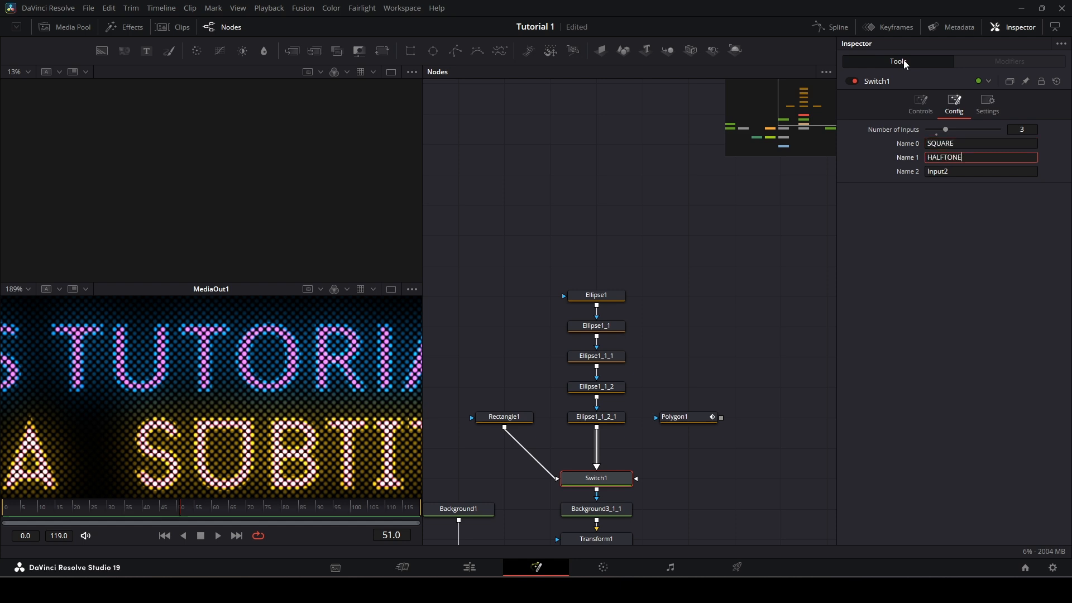
{"action": "key", "text": "Tab"}
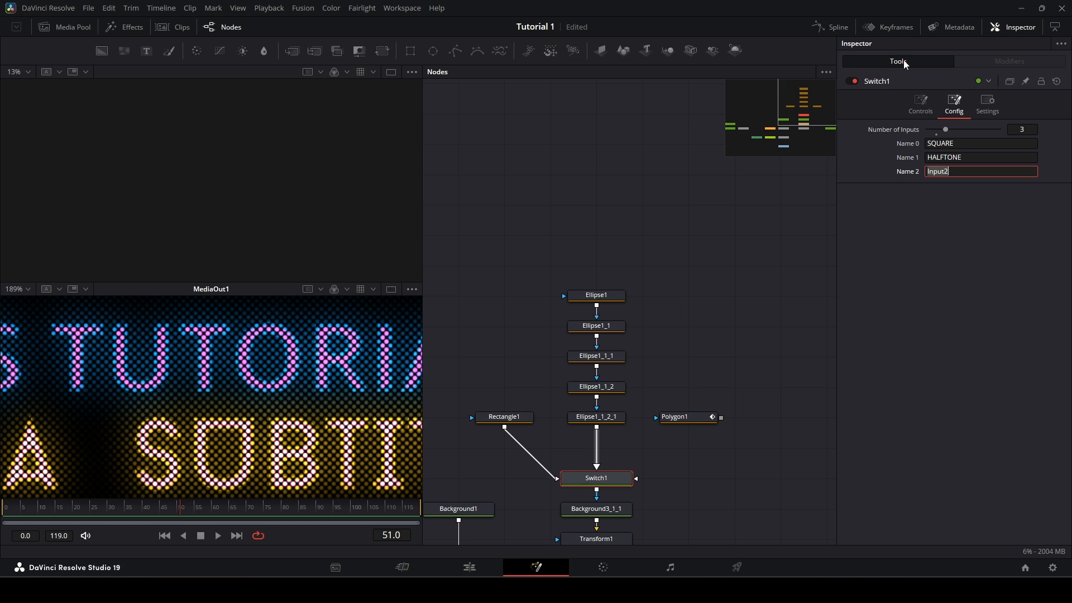
{"action": "type", "text": "TRIANGLES"}
{"action": "key", "text": "Return"}
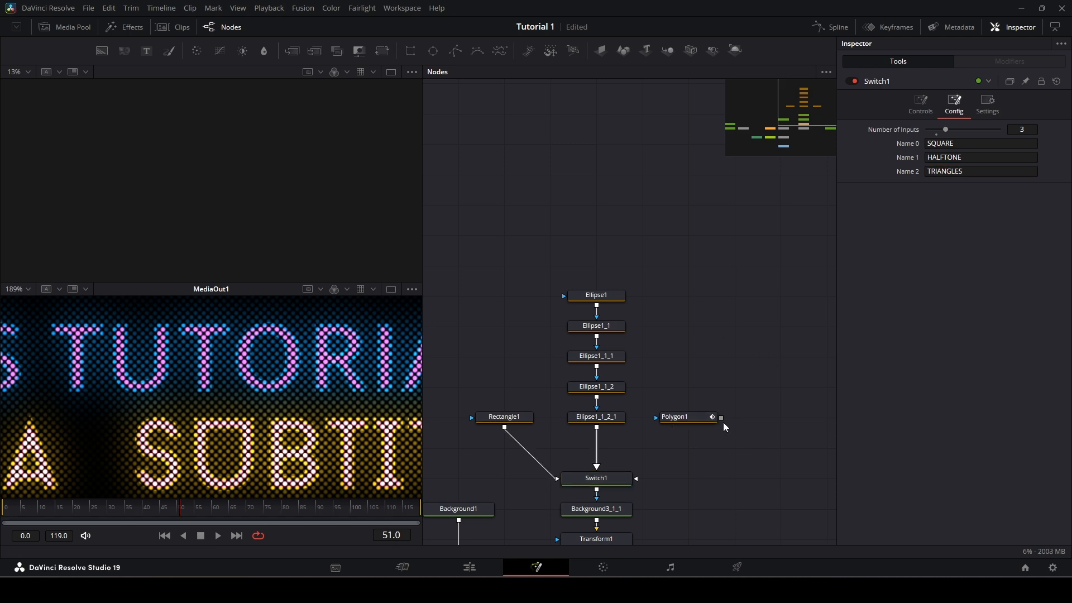
- Connect Polygon1 to Switch1's third input
{"action": "left_click_drag", "start_coordinate": [720, 418], "coordinate": [626, 480]}
{"action": "left_click", "coordinate": [614, 479]}
{"action": "left_click_drag", "start_coordinate": [662, 445], "coordinate": [667, 368]}
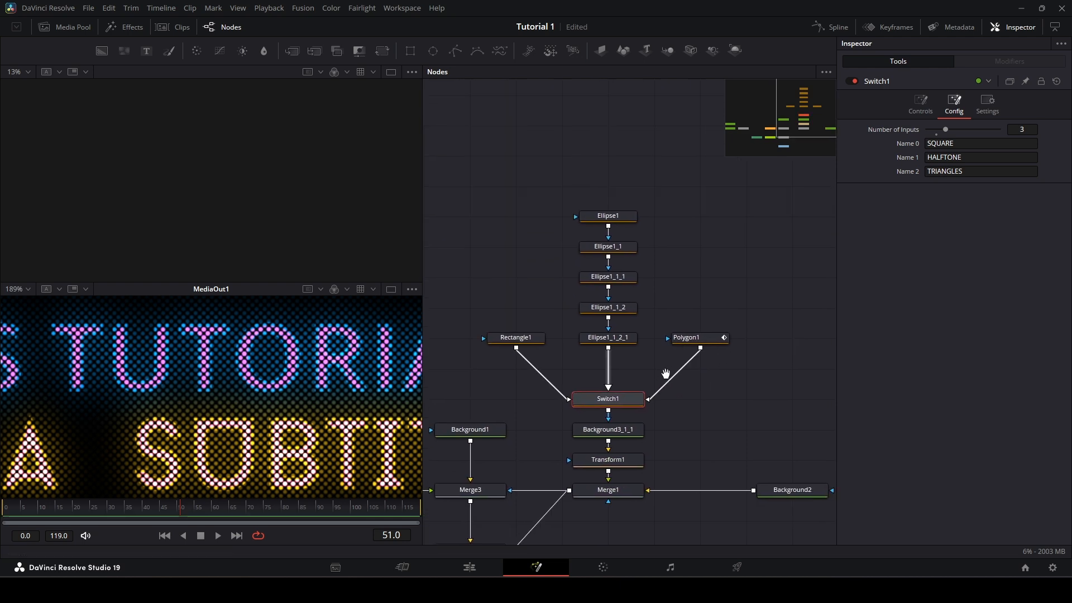
- Show Background3_1_1 in the empty viewer and set Switch1's source to TRIANGLES
{"action": "left_click", "coordinate": [692, 340]}
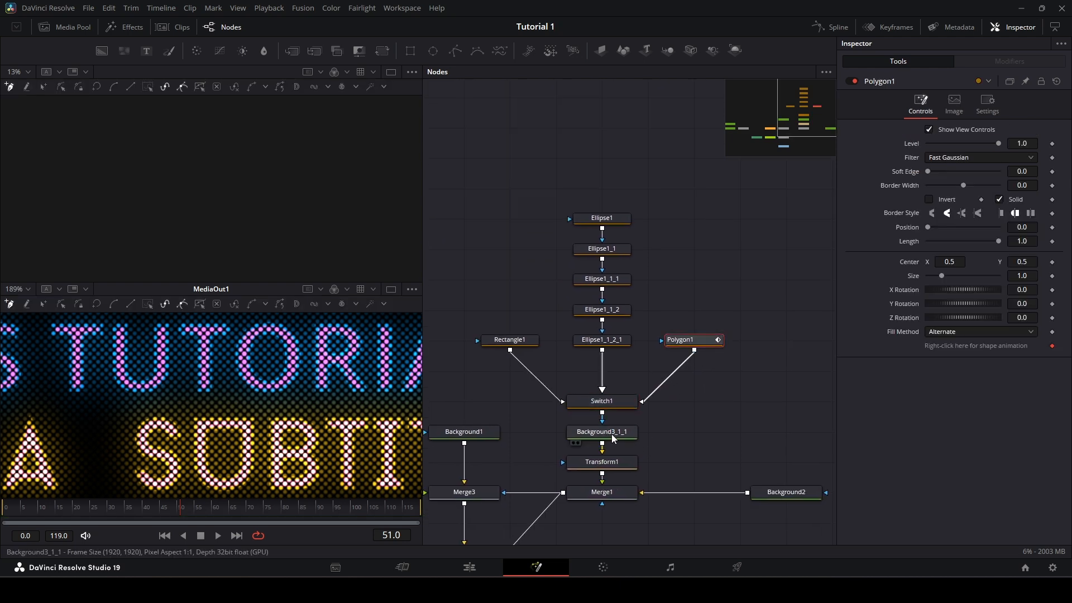
{"action": "left_click_drag", "start_coordinate": [613, 437], "coordinate": [279, 220]}
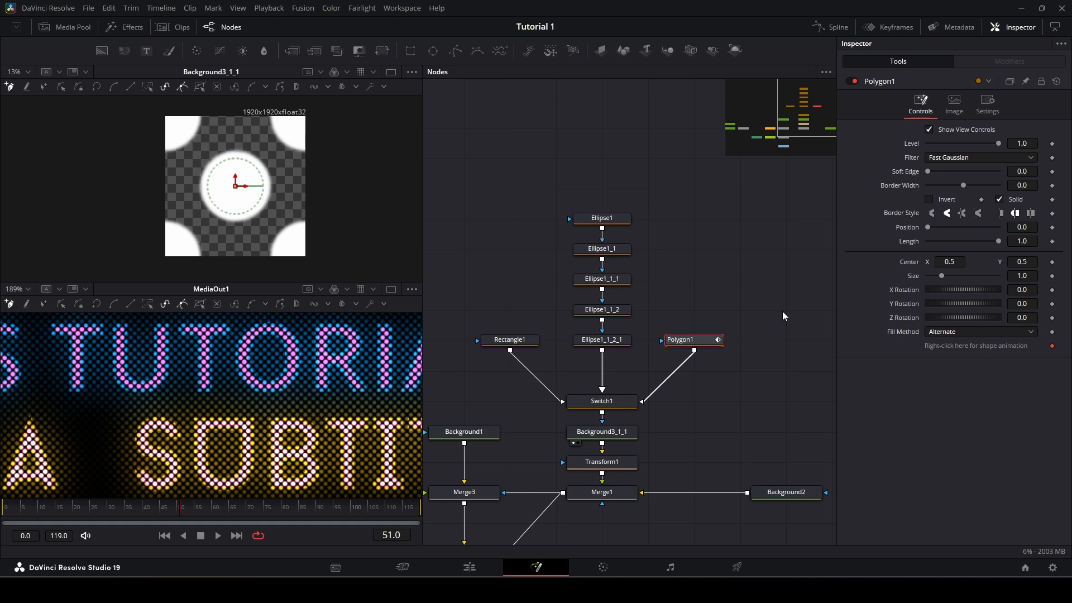
{"action": "left_click", "coordinate": [602, 401]}
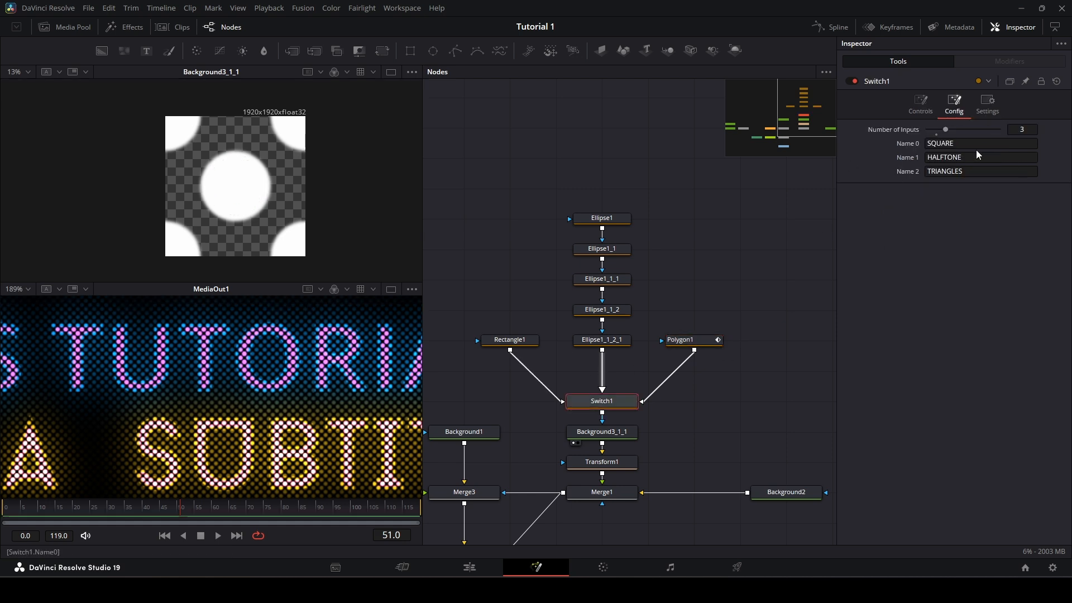
{"action": "left_click", "coordinate": [920, 104]}
{"action": "left_click", "coordinate": [983, 129]}
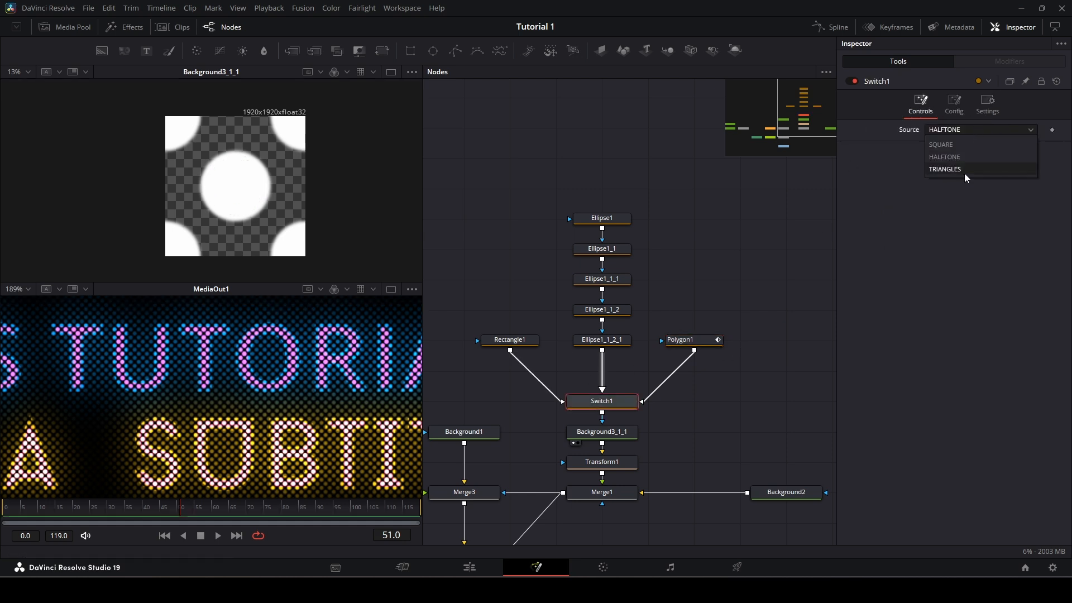
{"action": "left_click", "coordinate": [964, 171]}
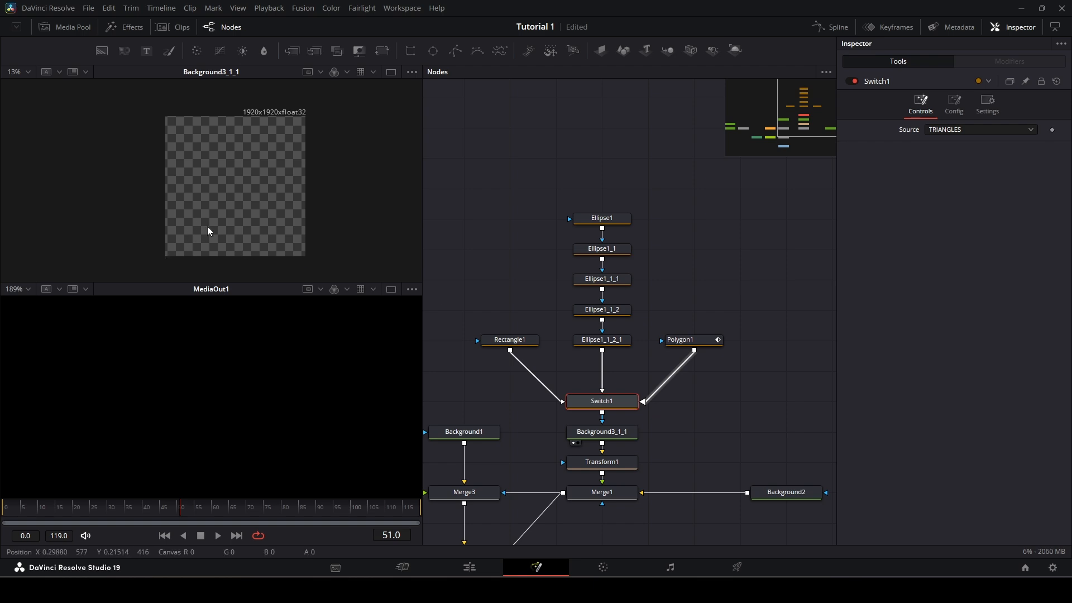
- Draw a closed upright triangle with Polygon1 around the centre of the Background3_1_1 frame
{"action": "left_click", "coordinate": [456, 56]}
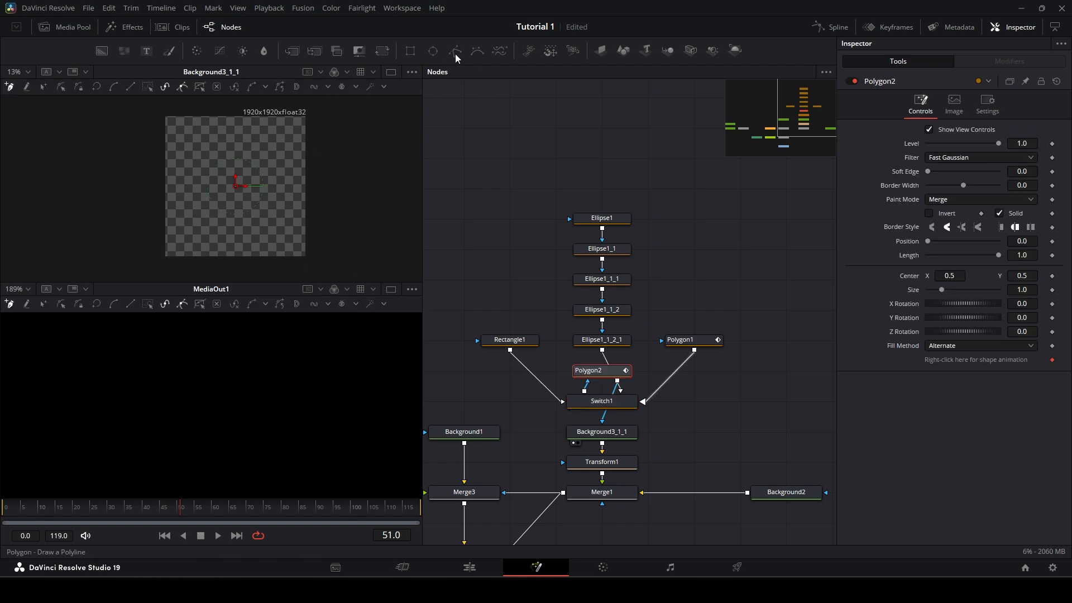
{"action": "key", "text": "ctrl+z"}
{"action": "left_click", "coordinate": [700, 344]}
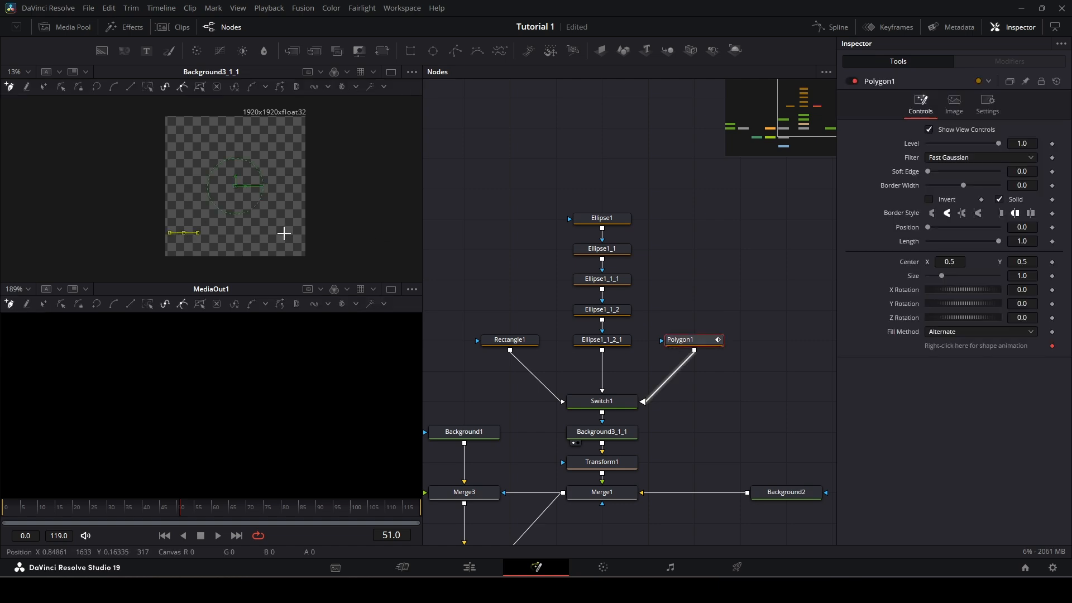
{"action": "left_click", "coordinate": [285, 234]}
{"action": "left_click", "coordinate": [233, 136]}
{"action": "left_click", "coordinate": [186, 233]}
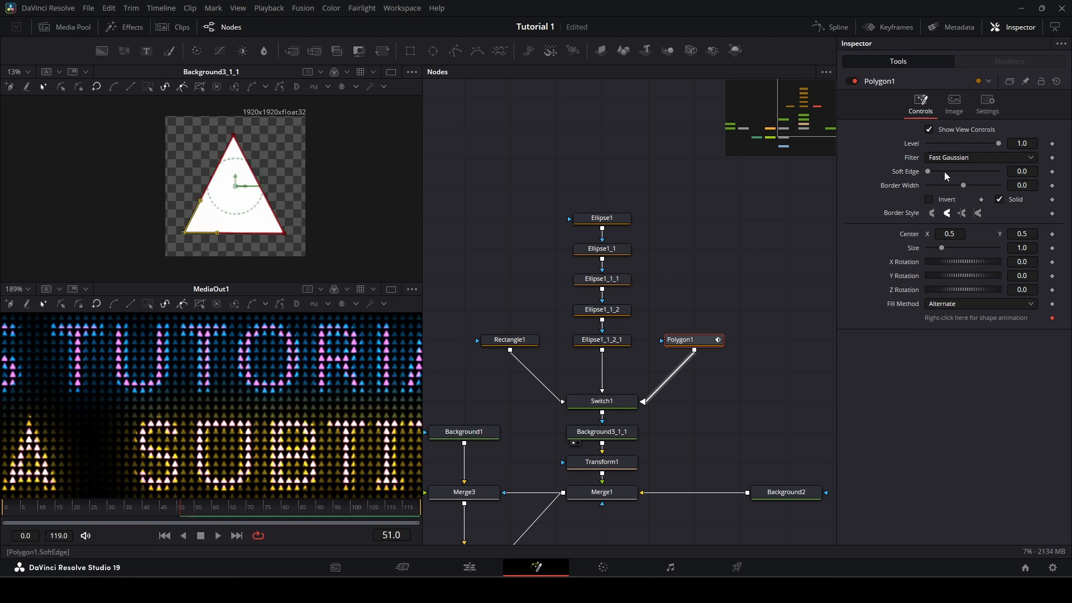
- Set Polygon1's Soft Edge to 0.0693 and check the softened triangles up close in the output
{"action": "left_click_drag", "start_coordinate": [929, 172], "coordinate": [953, 172]}
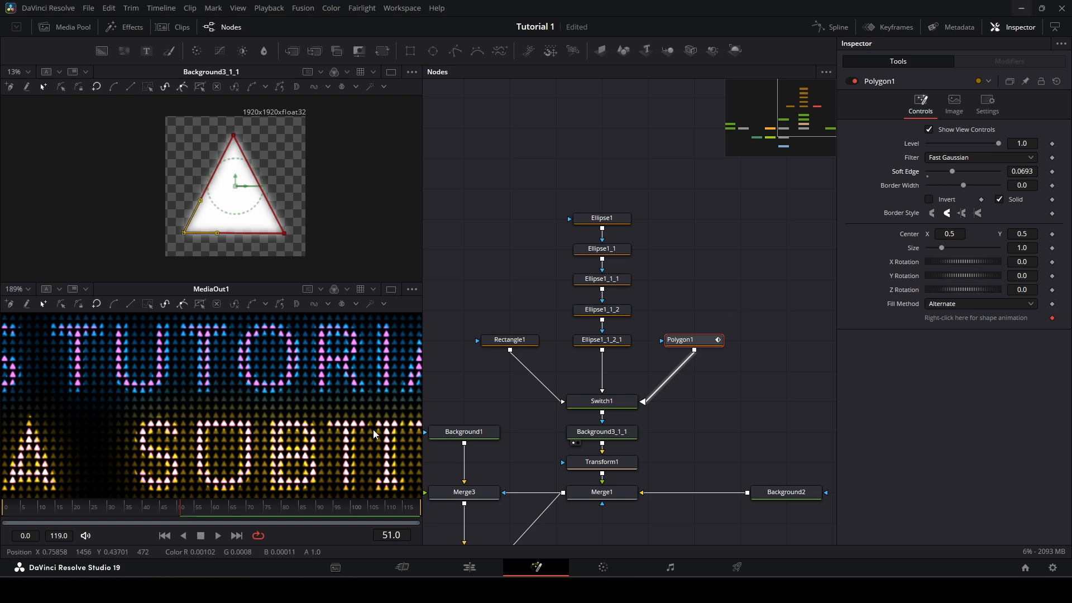
{"action": "scroll", "coordinate": [327, 387], "scroll_direction": "up", "scroll_amount": 6}
{"action": "scroll", "coordinate": [306, 386], "scroll_direction": "down", "scroll_amount": 3}
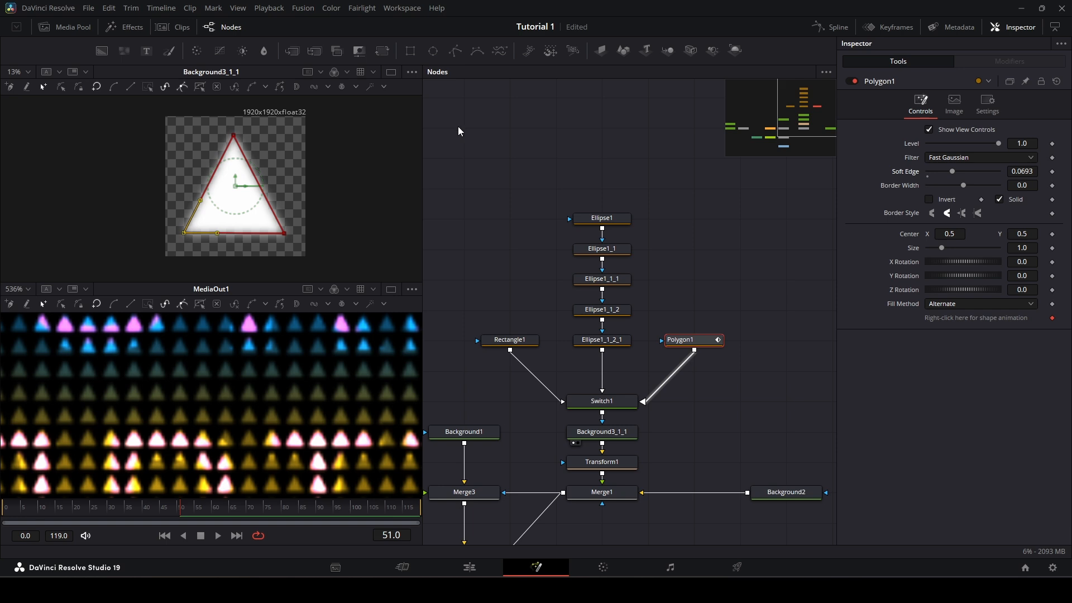
- Examine the triangle pattern on the title and subtitle at several magnifications, and review Switch1 and the whole node tree
{"action": "left_click", "coordinate": [592, 339]}
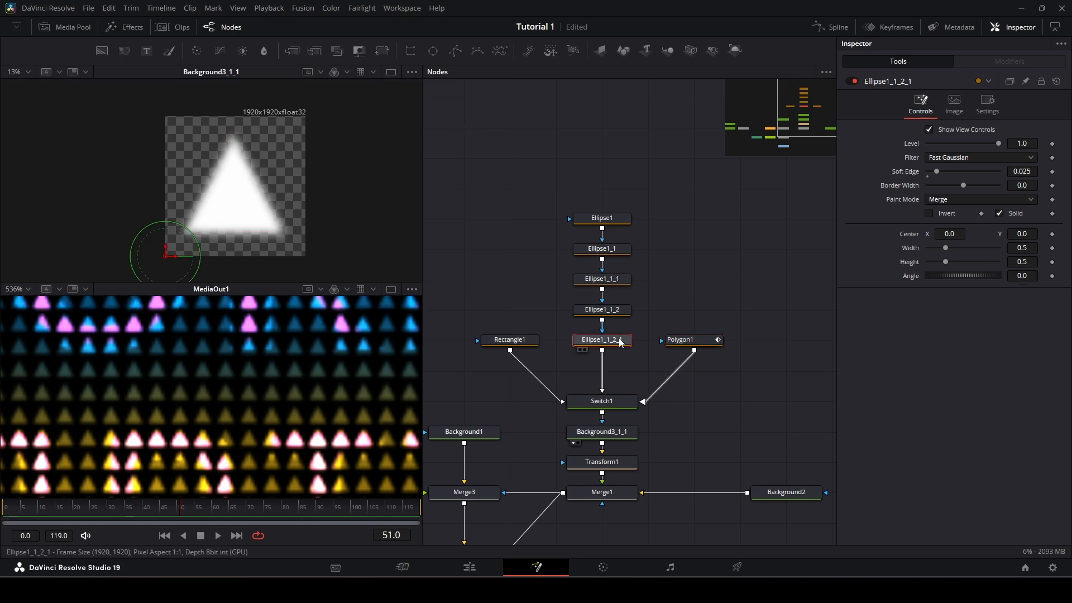
{"action": "mouse_move", "coordinate": [692, 346]}
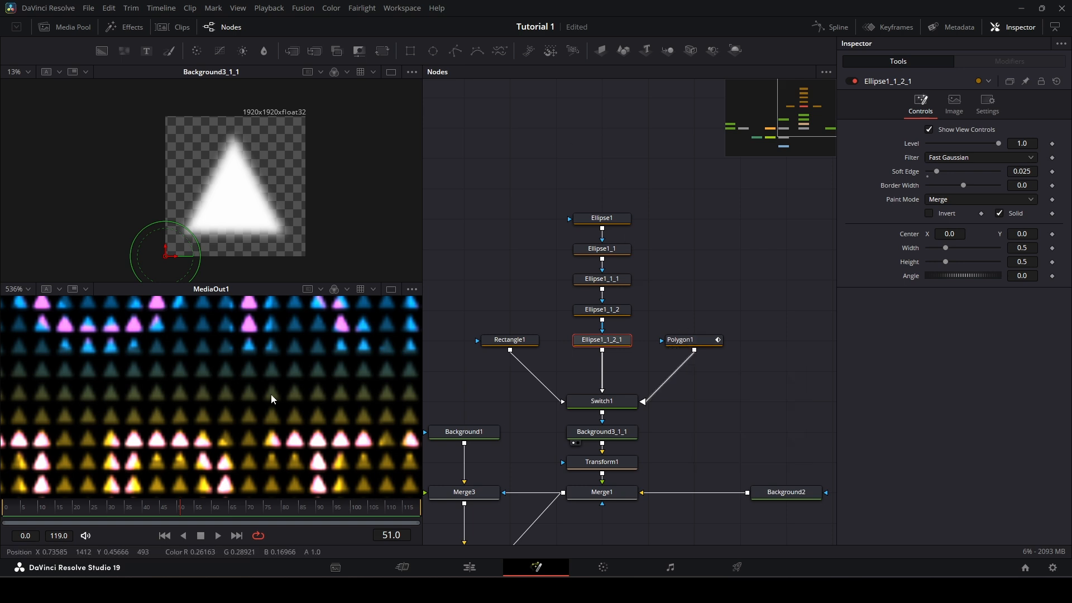
{"action": "scroll", "coordinate": [270, 394], "scroll_direction": "down", "scroll_amount": 3}
{"action": "scroll", "coordinate": [305, 395], "scroll_direction": "up", "scroll_amount": 4}
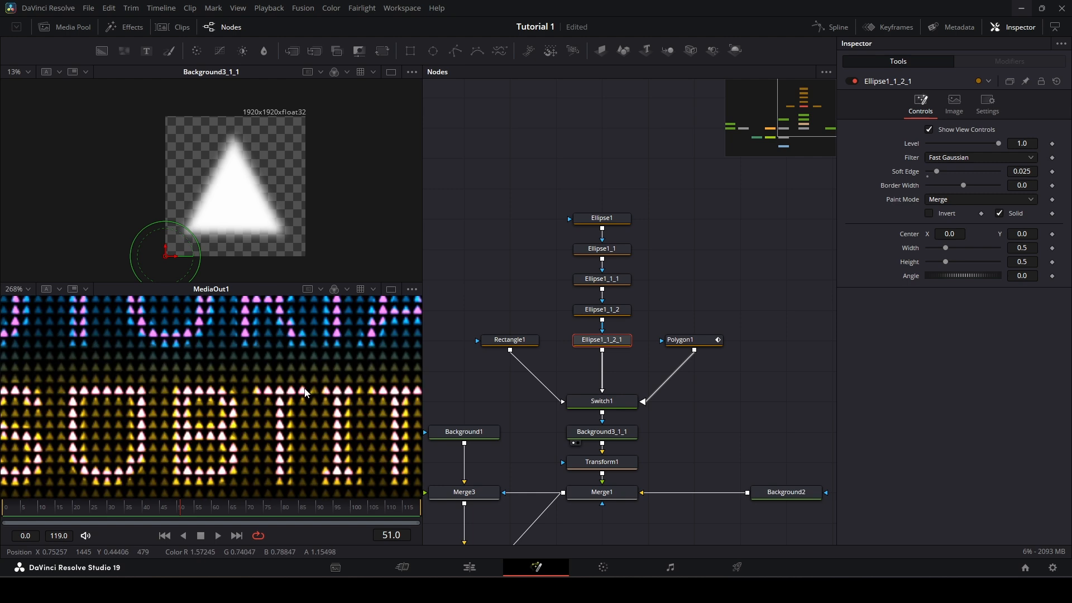
{"action": "scroll", "coordinate": [305, 396], "scroll_direction": "down", "scroll_amount": 3}
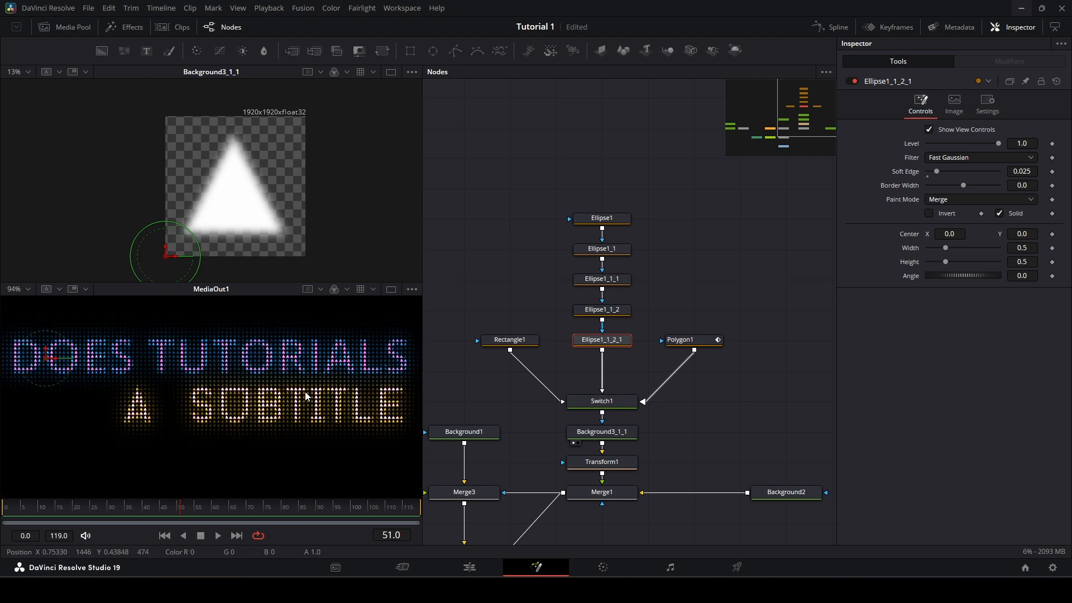
{"action": "scroll", "coordinate": [776, 352], "scroll_direction": "down", "scroll_amount": 1}
{"action": "scroll", "coordinate": [777, 353], "scroll_direction": "up", "scroll_amount": 1}
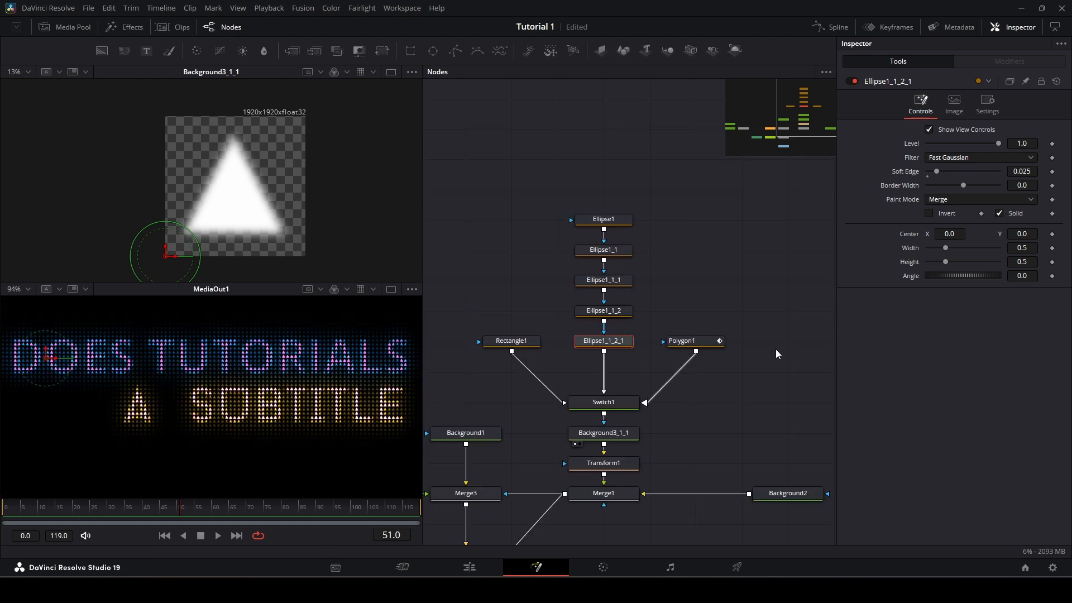
{"action": "scroll", "coordinate": [776, 350], "scroll_direction": "down", "scroll_amount": 4}
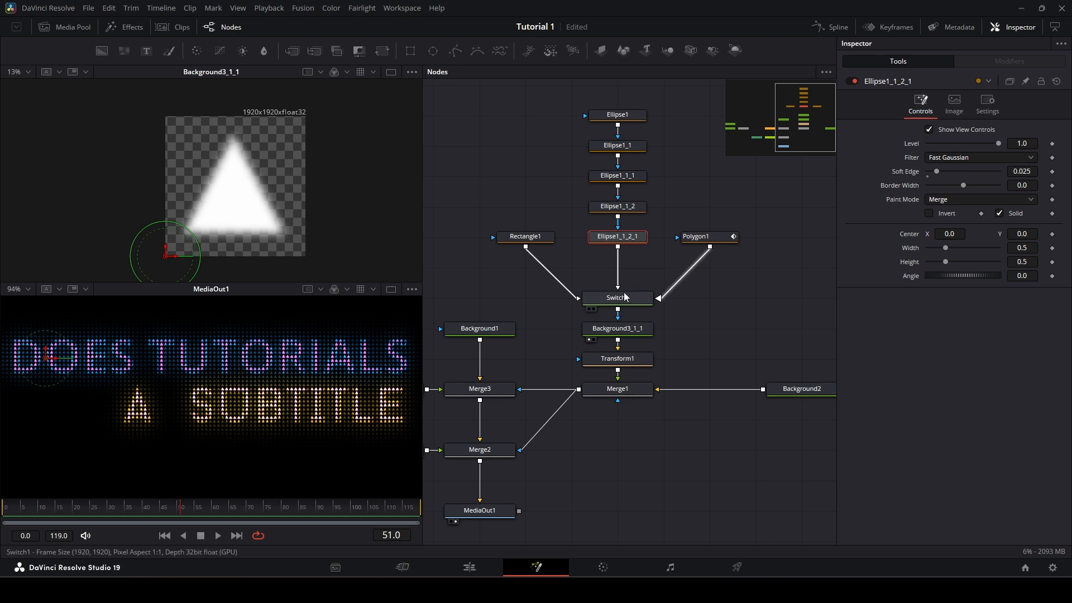
{"action": "left_click", "coordinate": [625, 297]}
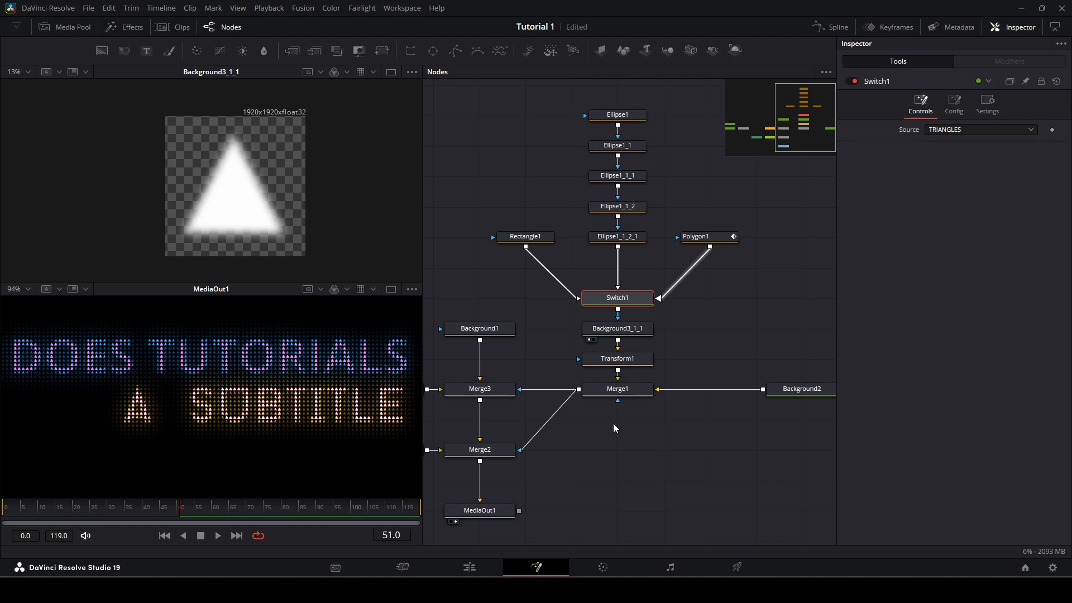
{"action": "left_click_drag", "start_coordinate": [613, 423], "coordinate": [749, 368]}
{"action": "scroll", "coordinate": [735, 405], "scroll_direction": "down", "scroll_amount": 5}
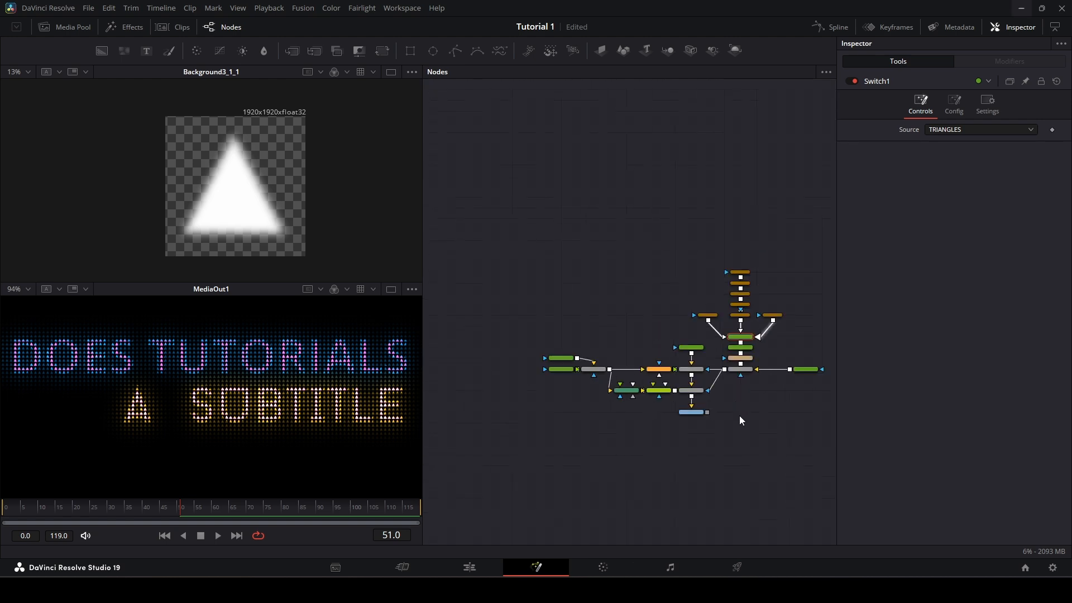
{"action": "scroll", "coordinate": [736, 415], "scroll_direction": "up", "scroll_amount": 2}
{"action": "left_click_drag", "start_coordinate": [660, 434], "coordinate": [636, 449]}
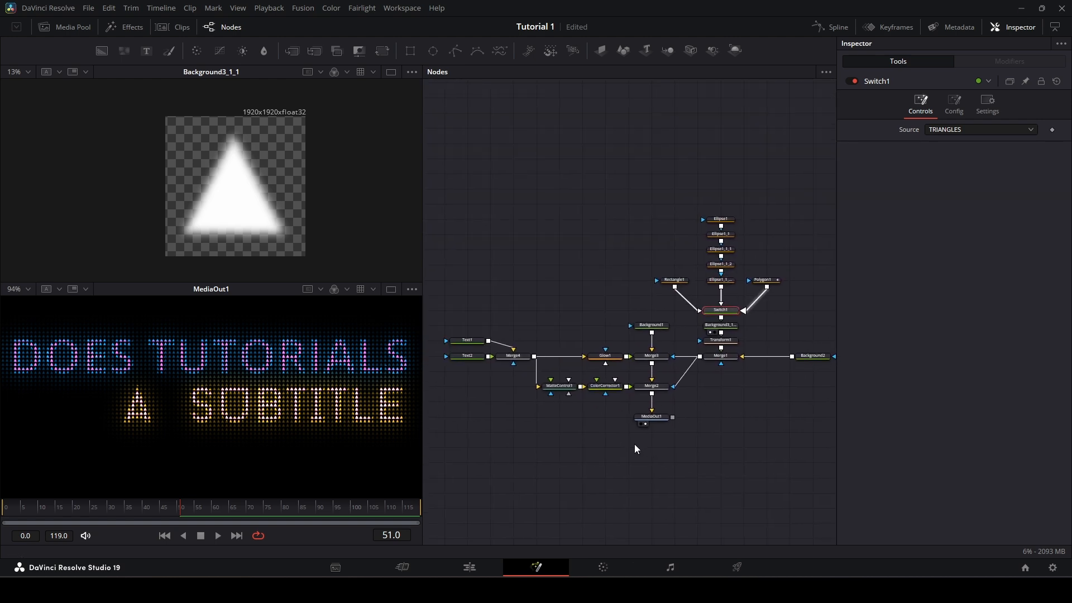
- Rename the Text1 node, which holds the main title text, as TXT_TITLE
{"action": "left_click", "coordinate": [468, 340]}
{"action": "key", "text": "F2"}
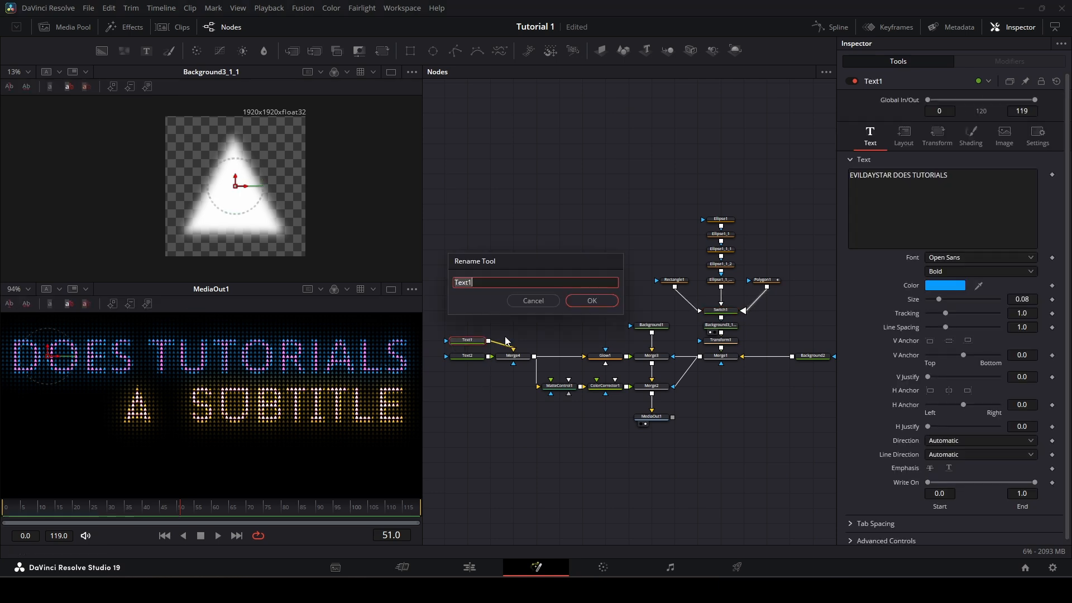
{"action": "type", "text": "TXT_TITLE"}
{"action": "key", "text": "Return"}
- Rename the Text2 node, which holds the subtitle text, as TXT_SUB
{"action": "left_click", "coordinate": [473, 358]}
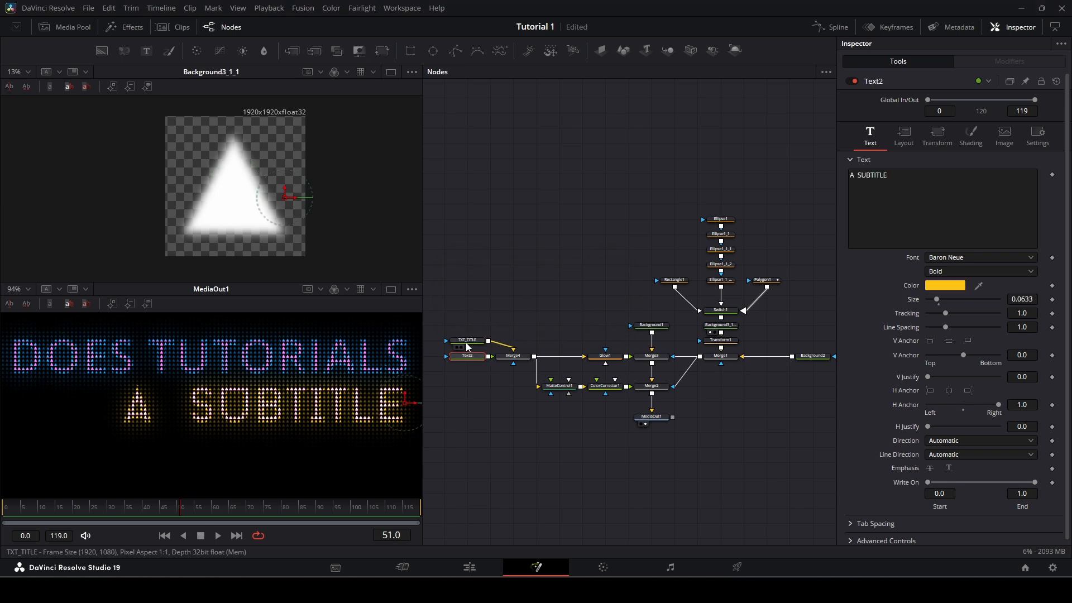
{"action": "key", "text": "F2"}
{"action": "type", "text": "TX"}
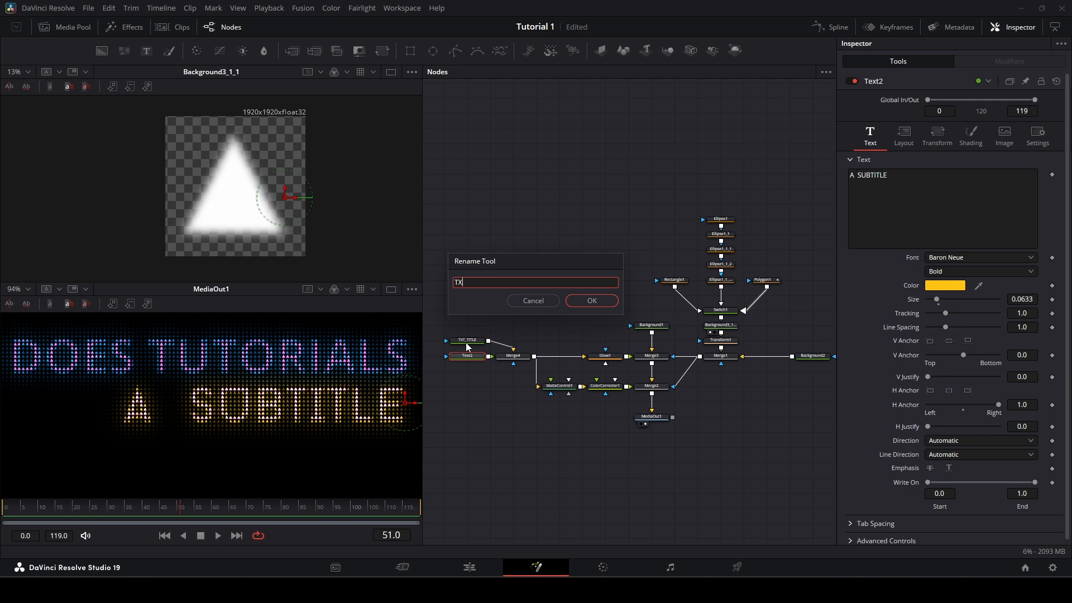
{"action": "type", "text": "T_DUB"}
{"action": "key", "text": "BackSpace"}
{"action": "key", "text": "BackSpace"}
{"action": "key", "text": "BackSpace"}
{"action": "type", "text": "SUB"}
{"action": "left_click", "coordinate": [609, 302]}
- Rename the Switch1 node that chooses the pattern shape as SW_PATTEN
{"action": "left_click_drag", "start_coordinate": [749, 390], "coordinate": [643, 391]}
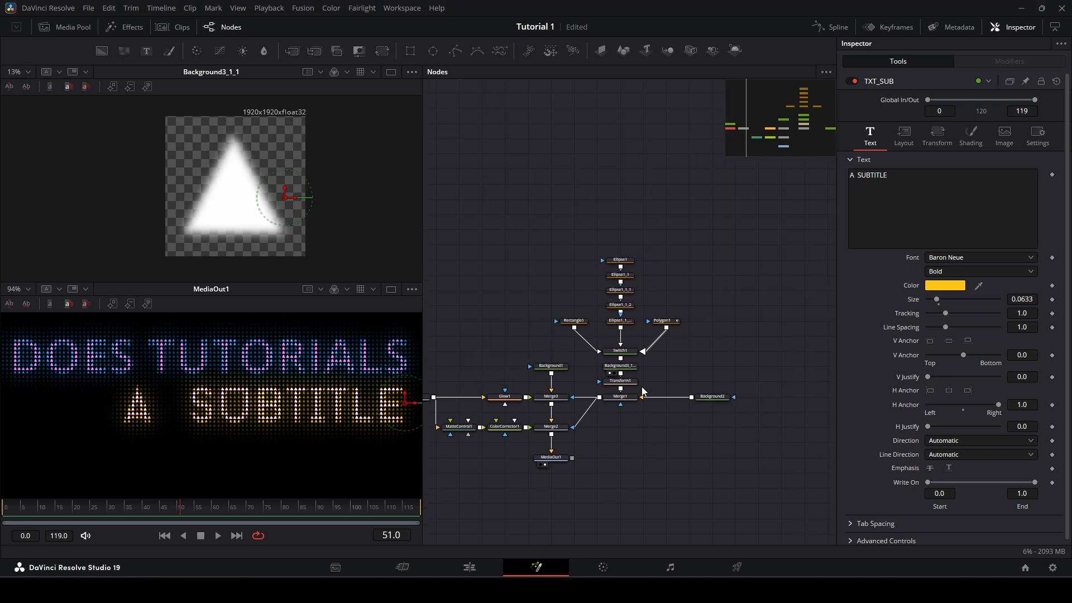
{"action": "left_click", "coordinate": [623, 352]}
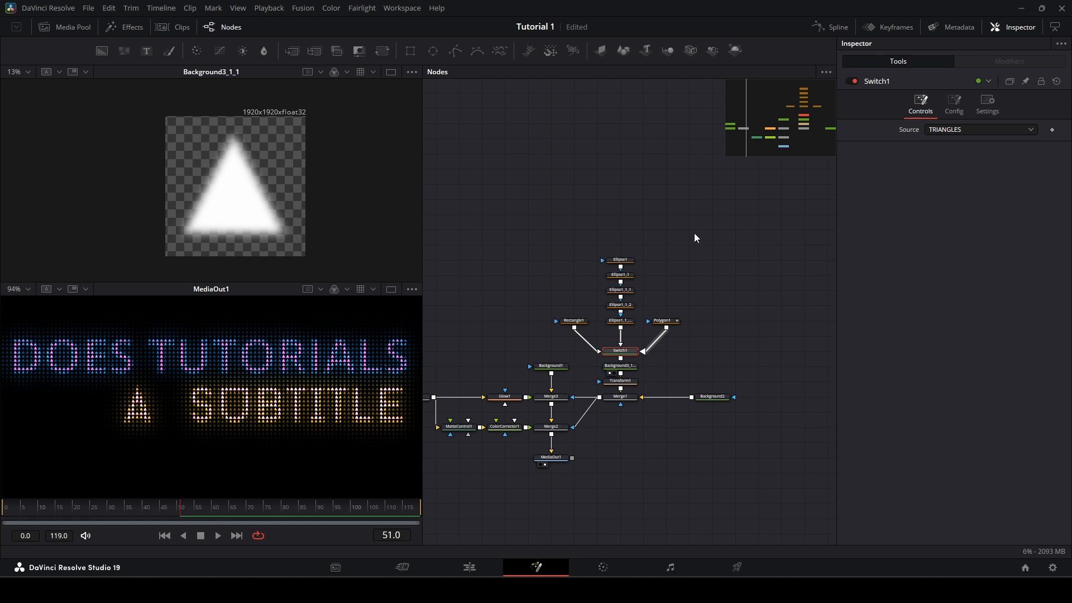
{"action": "key", "text": "F2"}
{"action": "type", "text": "SW"}
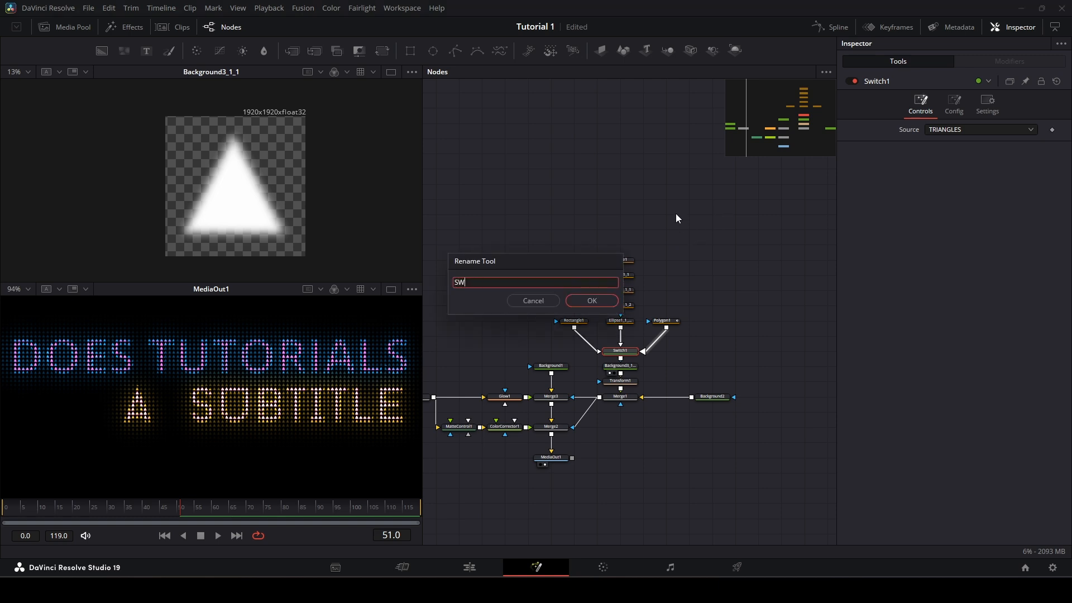
{"action": "type", "text": "_PATTEN"}
{"action": "key", "text": "Return"}
- Select every node in the tree except MediaOut1 and create a macro from the selection
{"action": "left_click_drag", "start_coordinate": [631, 299], "coordinate": [797, 241]}
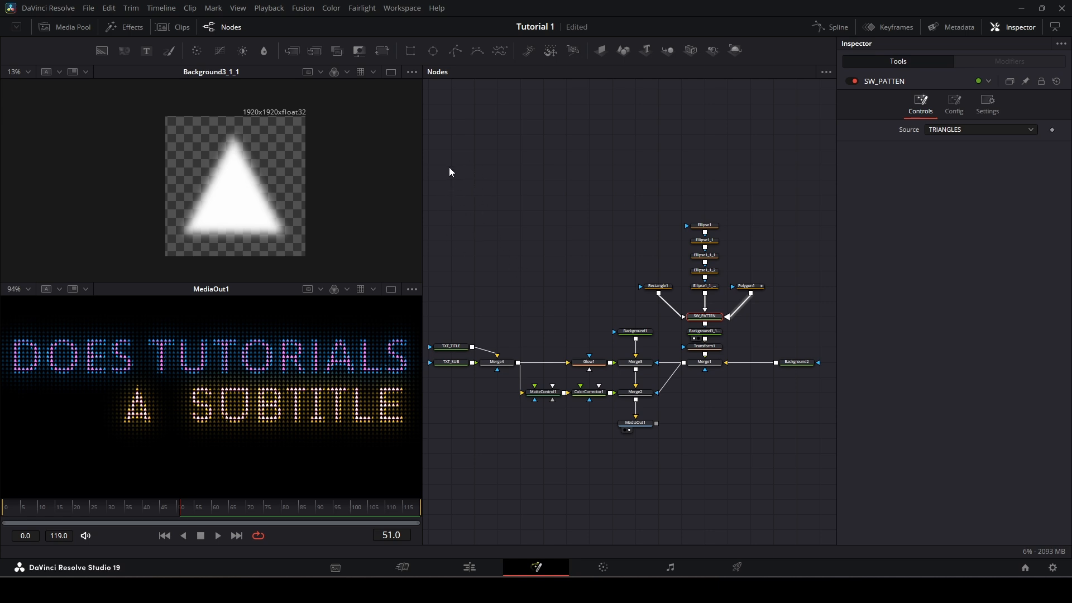
{"action": "left_click_drag", "start_coordinate": [432, 174], "coordinate": [826, 406]}
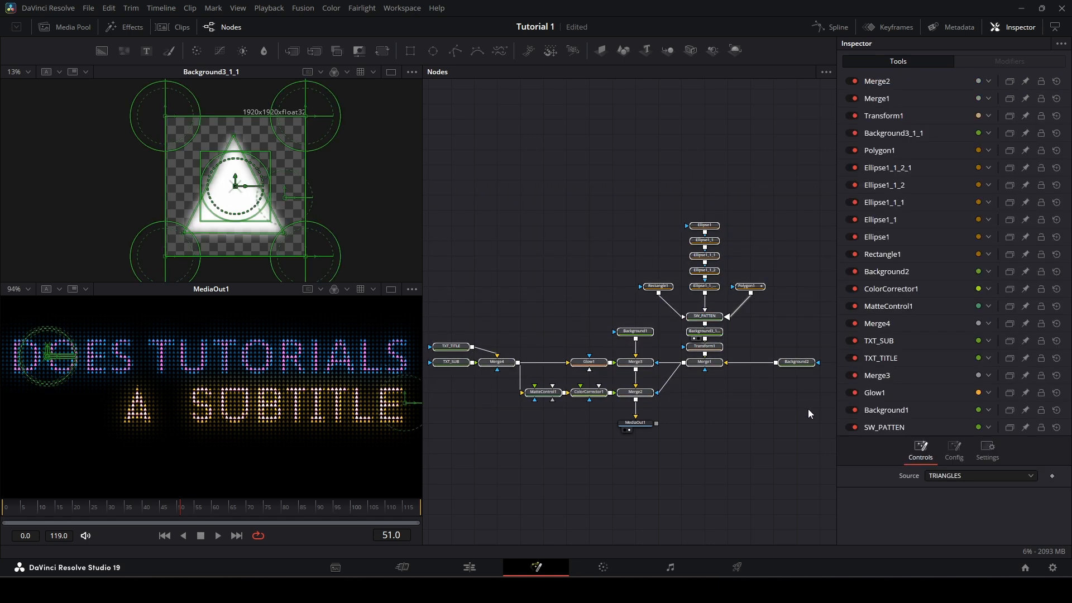
{"action": "left_click", "coordinate": [705, 363]}
{"action": "right_click", "coordinate": [710, 367]}
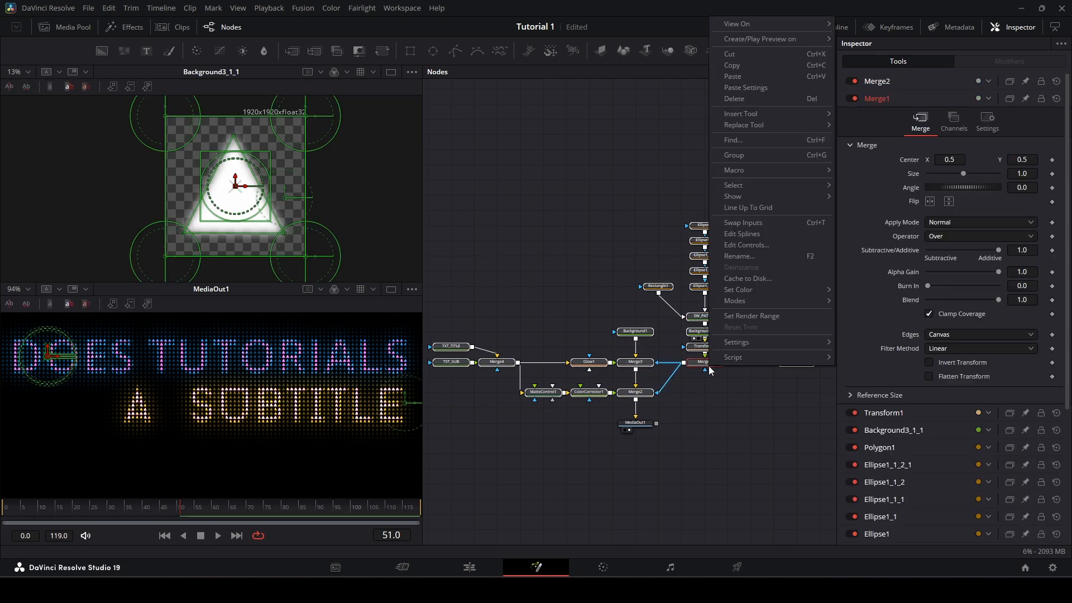
{"action": "mouse_move", "coordinate": [760, 173]}
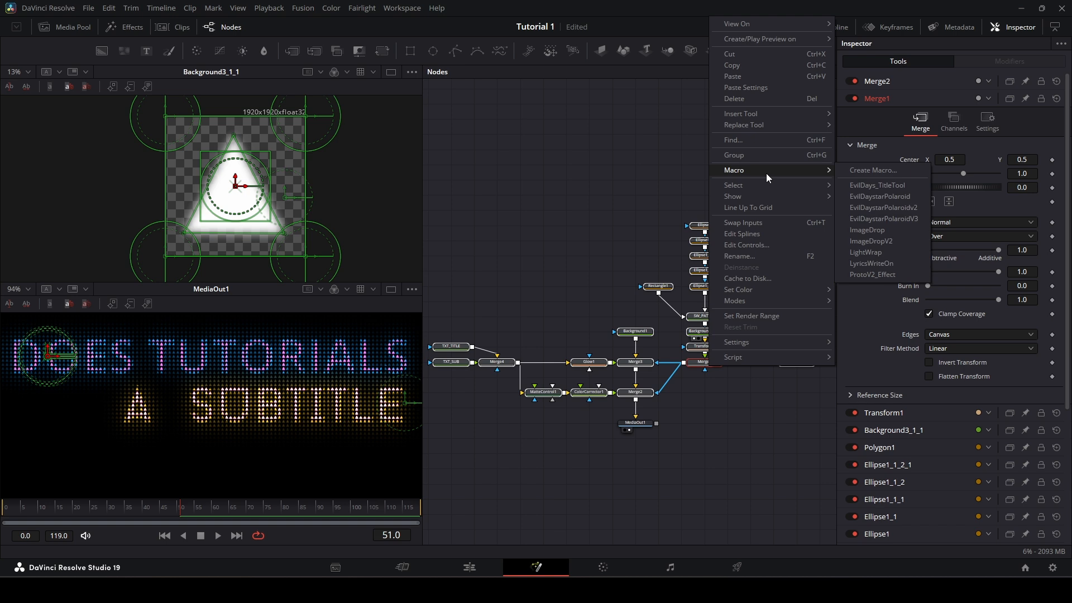
{"action": "left_click", "coordinate": [894, 171]}
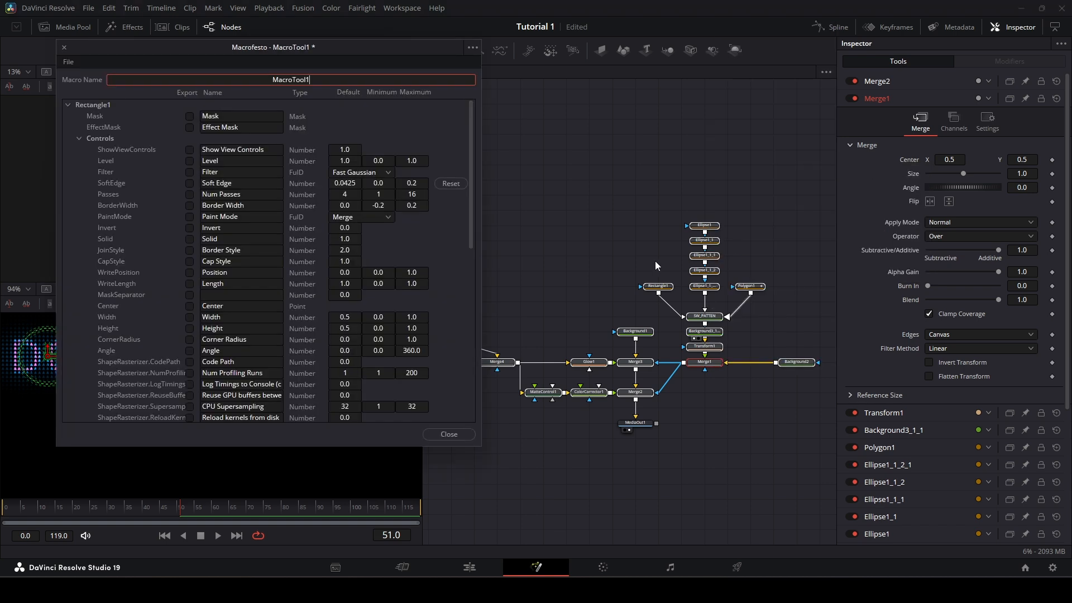
- Name the macro "EvilDaystar DotMatric Title", moving the macro editor clear of the screen edge
{"action": "left_click_drag", "start_coordinate": [267, 48], "coordinate": [555, 89]}
{"action": "key", "text": "ctrl+a"}
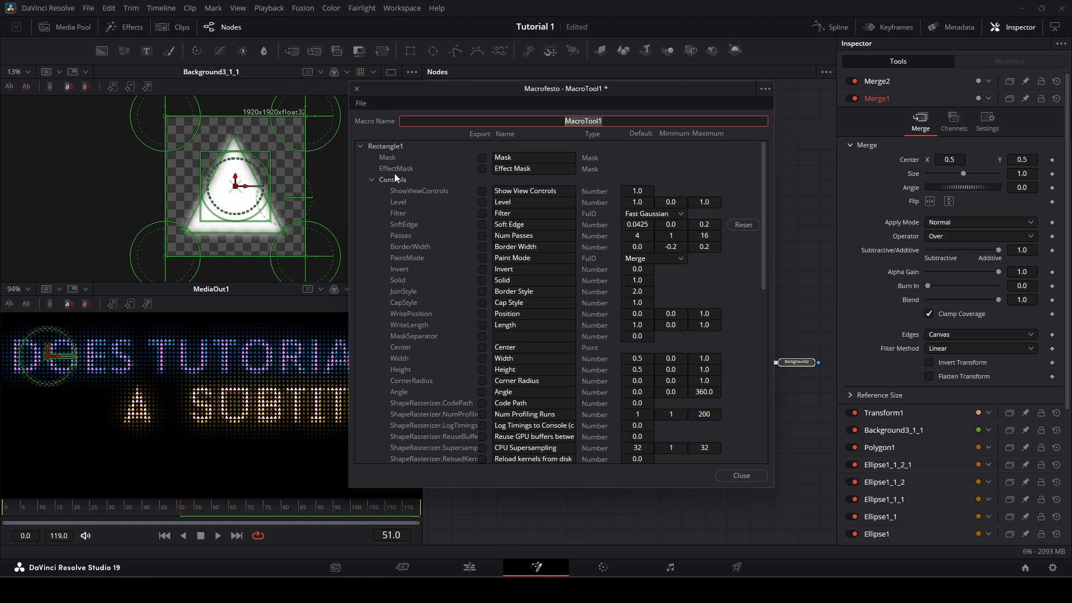
{"action": "key", "text": "BackSpace"}
{"action": "type", "text": "EvilDaystar DotMatric"}
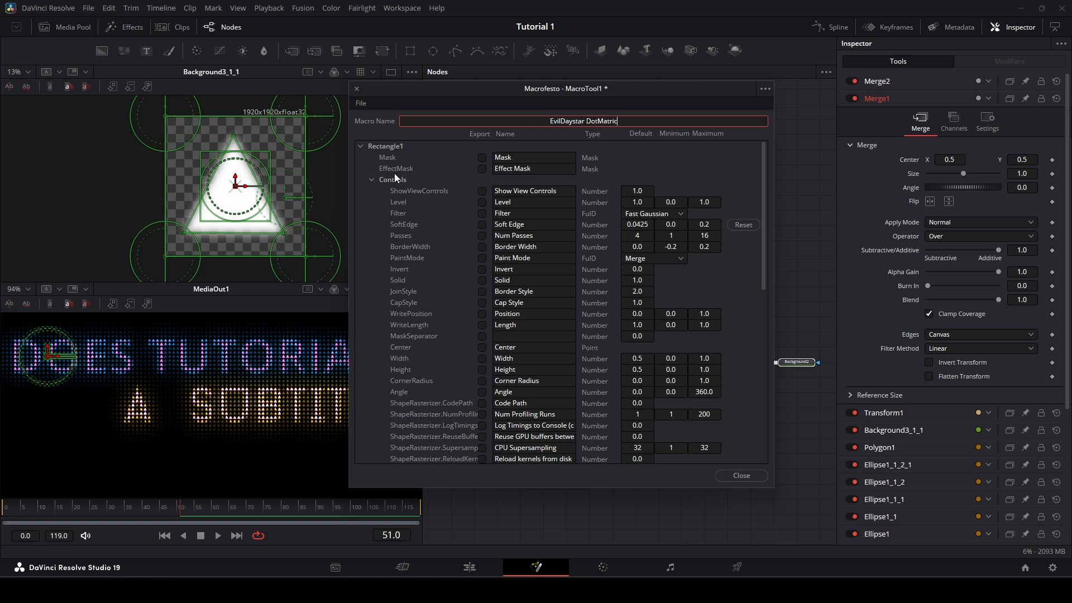
{"action": "type", "text": " Title"}
{"action": "key", "text": "BackSpace"}
{"action": "key", "text": "BackSpace"}
{"action": "key", "text": "BackSpace"}
{"action": "type", "text": "tle"}
- Collapse the Rectangle1 parameters and export SW_PATTEN's Source control in the macro
{"action": "left_click", "coordinate": [364, 220]}
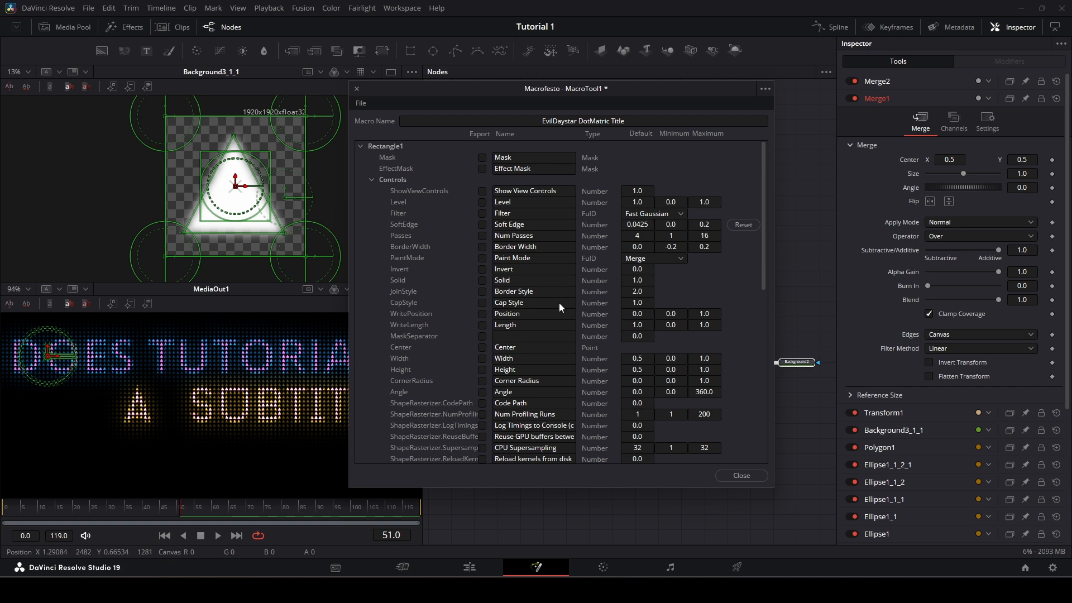
{"action": "left_click", "coordinate": [359, 146]}
{"action": "left_click", "coordinate": [360, 168]}
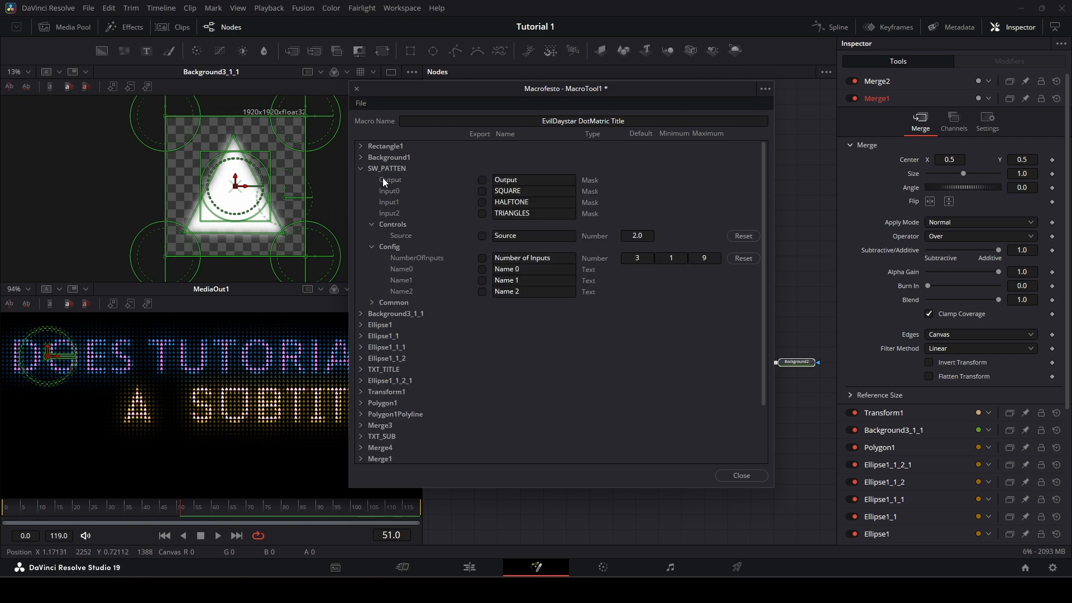
{"action": "left_click", "coordinate": [482, 237]}
- Export TXT_TITLE's Styled Text, Font, Style, Color, Green 1, Blue 1, Alpha 1 and Size in the macro
{"action": "scroll", "coordinate": [411, 333], "scroll_direction": "down", "scroll_amount": 2}
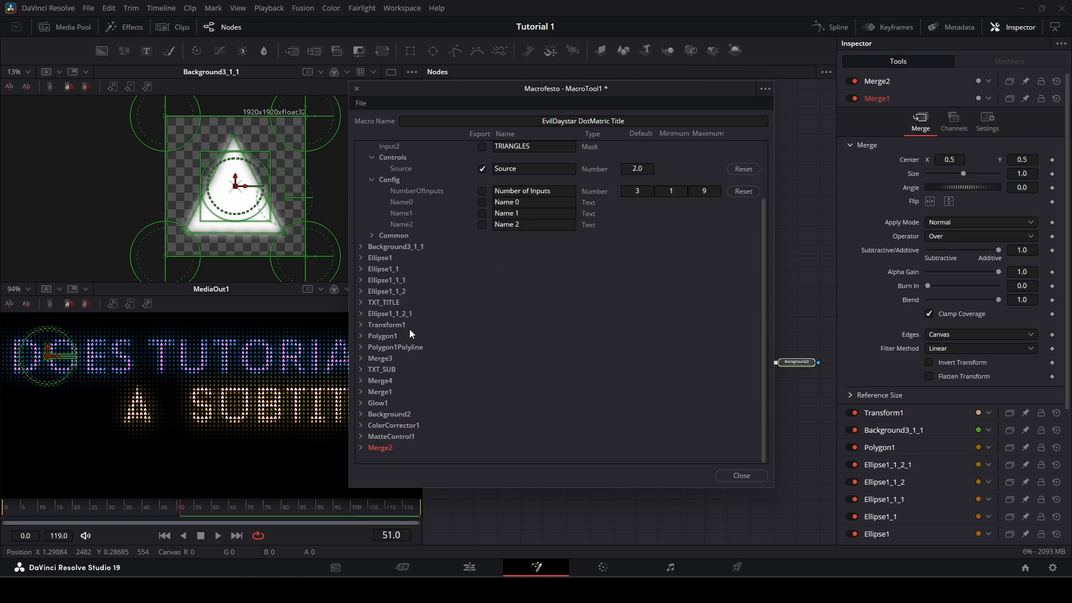
{"action": "left_click", "coordinate": [361, 302]}
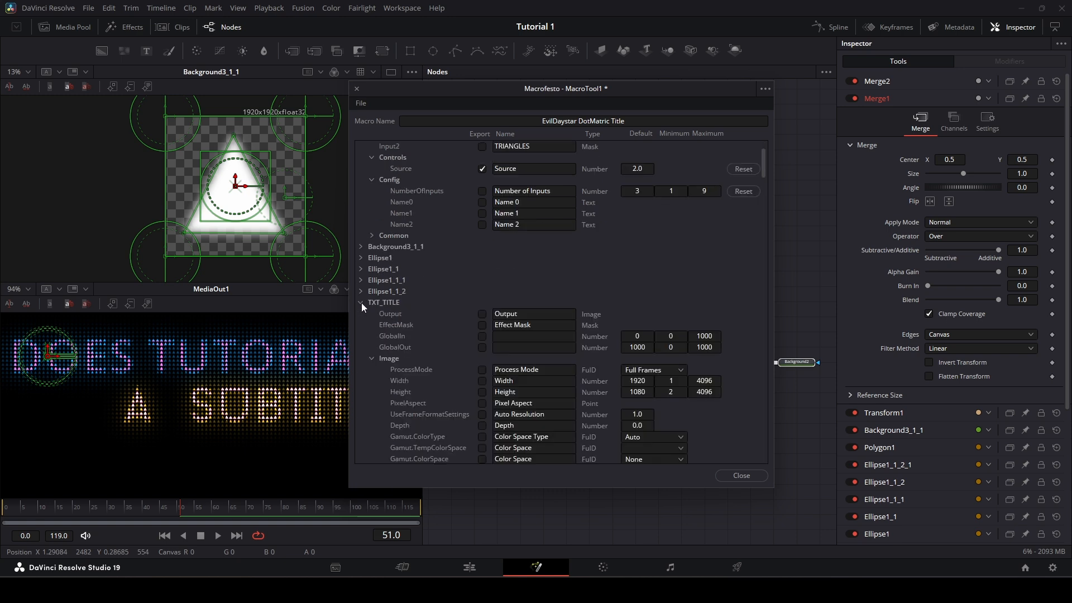
{"action": "scroll", "coordinate": [392, 306], "scroll_direction": "down", "scroll_amount": 3}
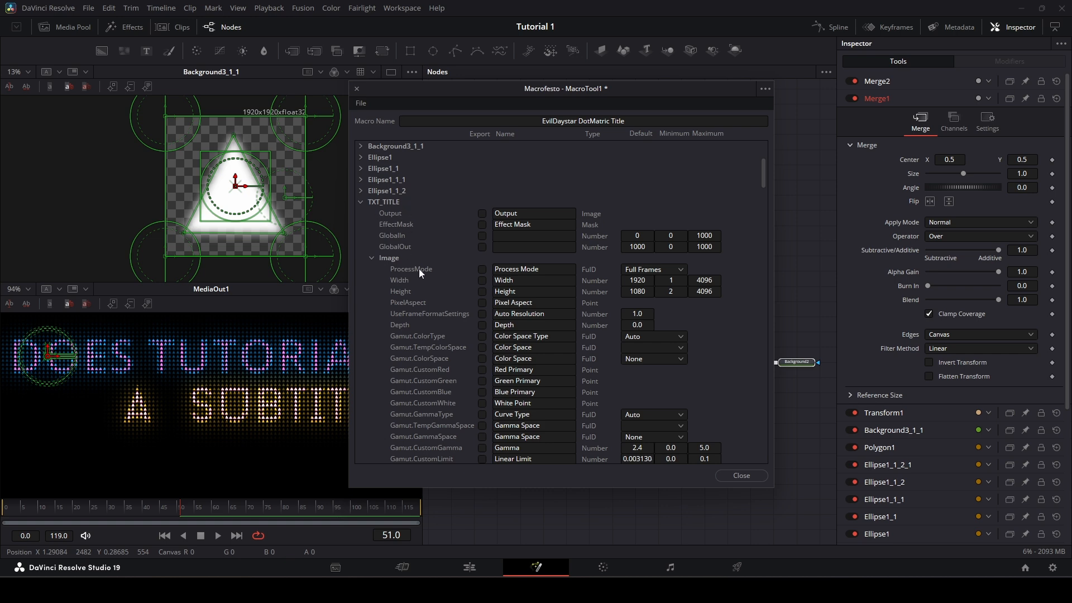
{"action": "scroll", "coordinate": [419, 269], "scroll_direction": "down", "scroll_amount": 1}
{"action": "scroll", "coordinate": [419, 269], "scroll_direction": "down", "scroll_amount": 1}
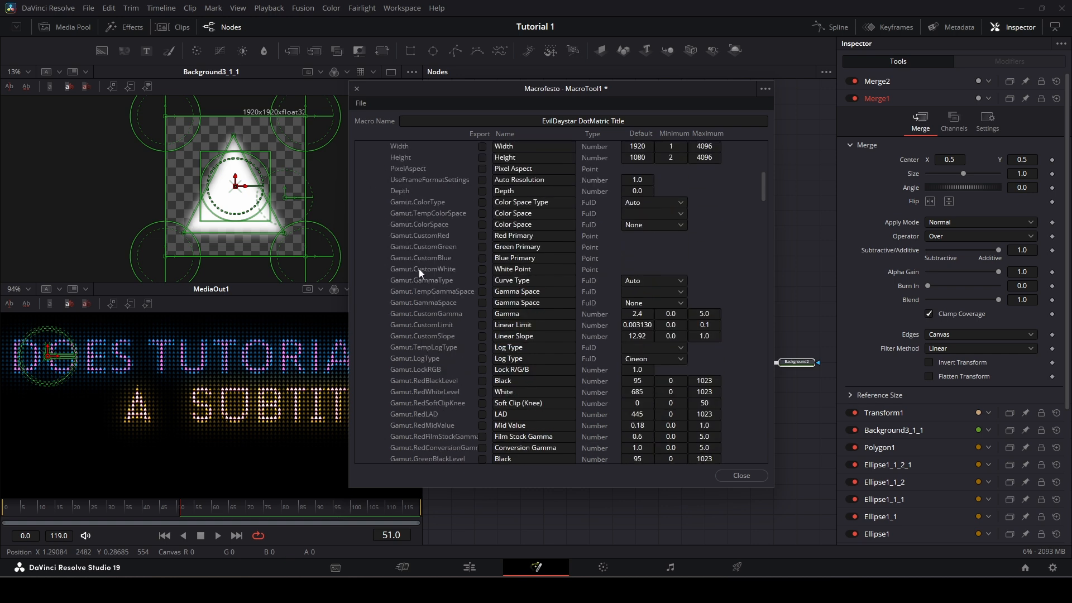
{"action": "scroll", "coordinate": [413, 266], "scroll_direction": "up", "scroll_amount": 3}
{"action": "left_click", "coordinate": [372, 292]}
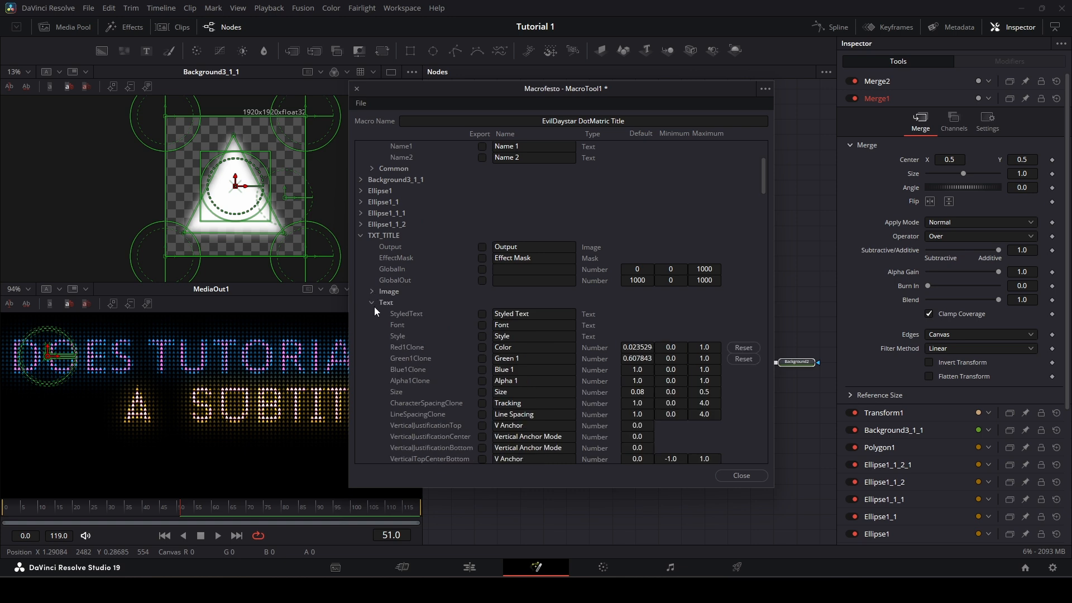
{"action": "scroll", "coordinate": [427, 302], "scroll_direction": "down", "scroll_amount": 3}
{"action": "left_click", "coordinate": [482, 213]}
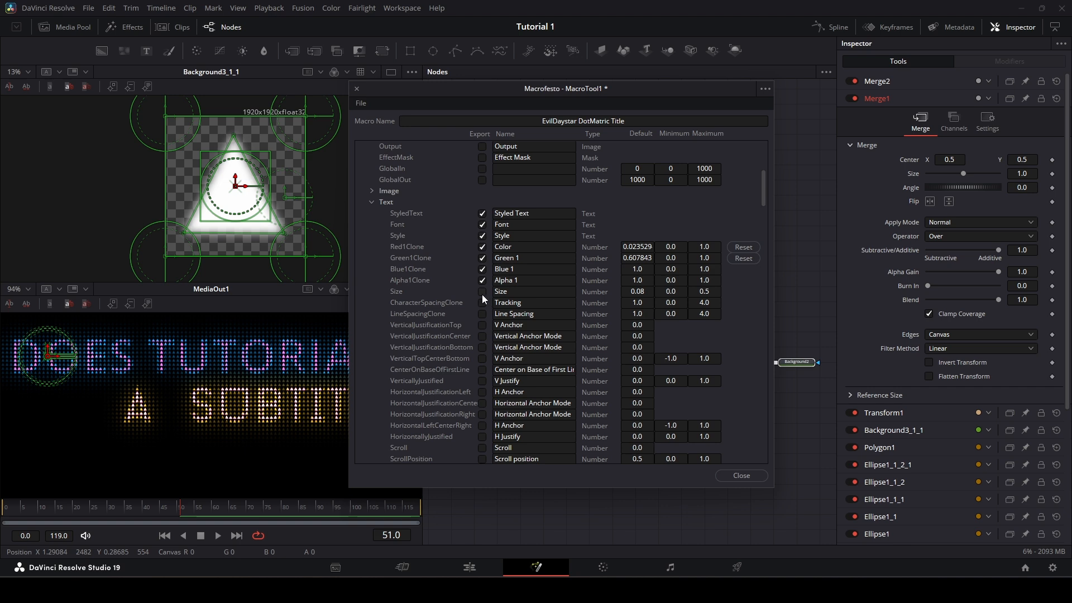
- Review the remaining TXT_TITLE parameters and its export selections, and collapse the node's list
{"action": "scroll", "coordinate": [469, 291], "scroll_direction": "down", "scroll_amount": 5}
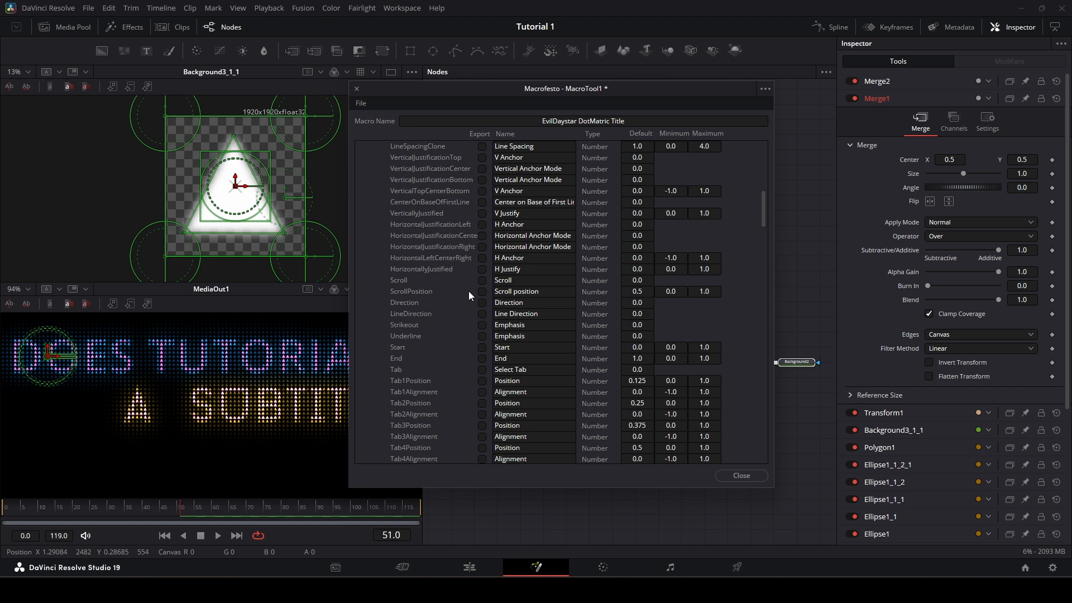
{"action": "scroll", "coordinate": [468, 290], "scroll_direction": "down", "scroll_amount": 5}
{"action": "scroll", "coordinate": [466, 290], "scroll_direction": "up", "scroll_amount": 15}
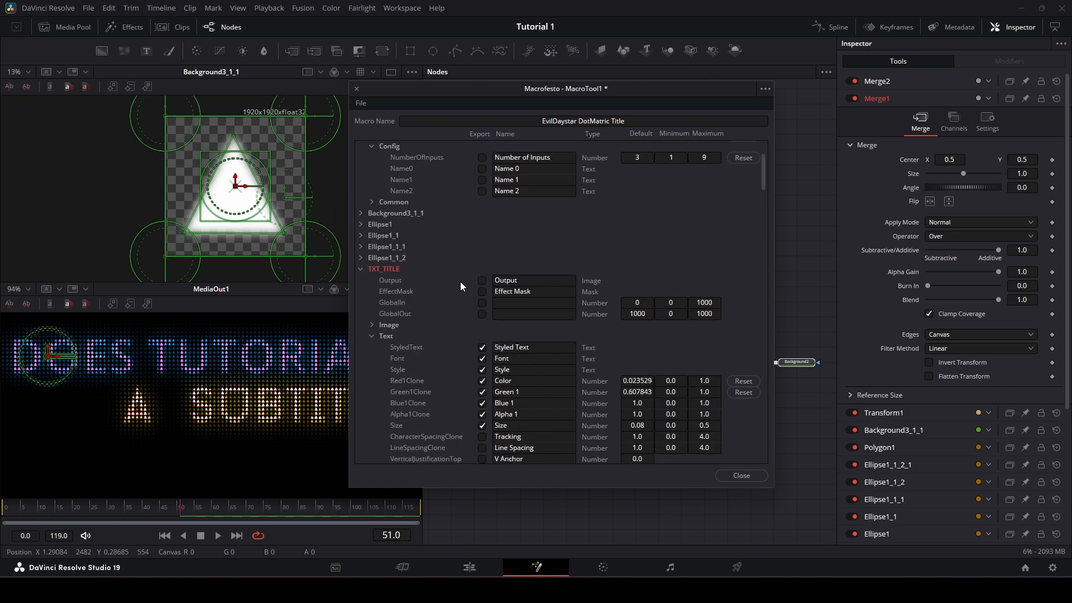
{"action": "left_click", "coordinate": [360, 270]}
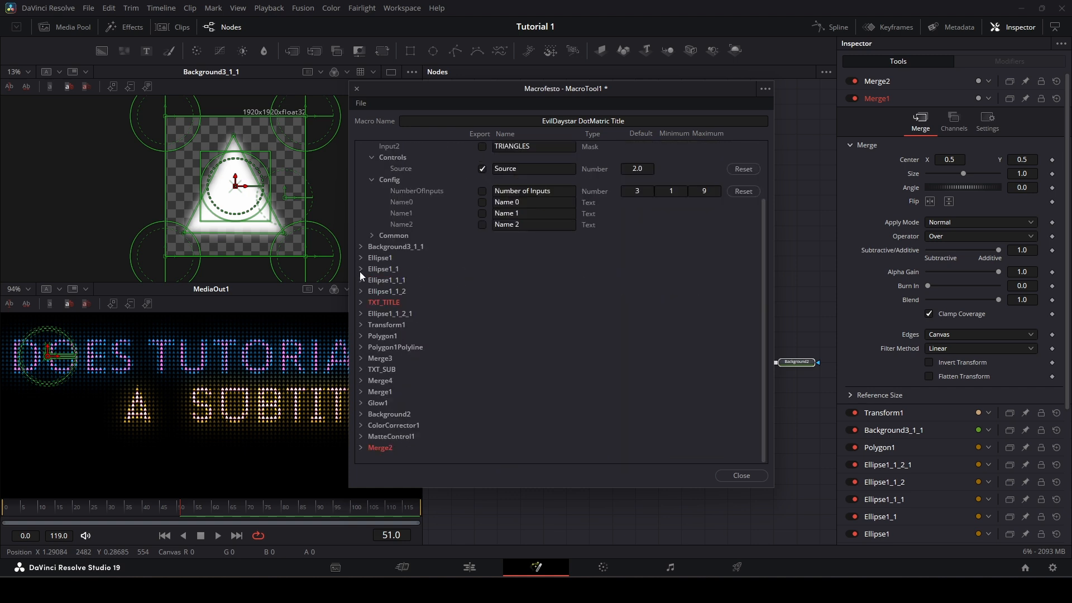
{"action": "left_click", "coordinate": [361, 302]}
{"action": "scroll", "coordinate": [467, 320], "scroll_direction": "down", "scroll_amount": 5}
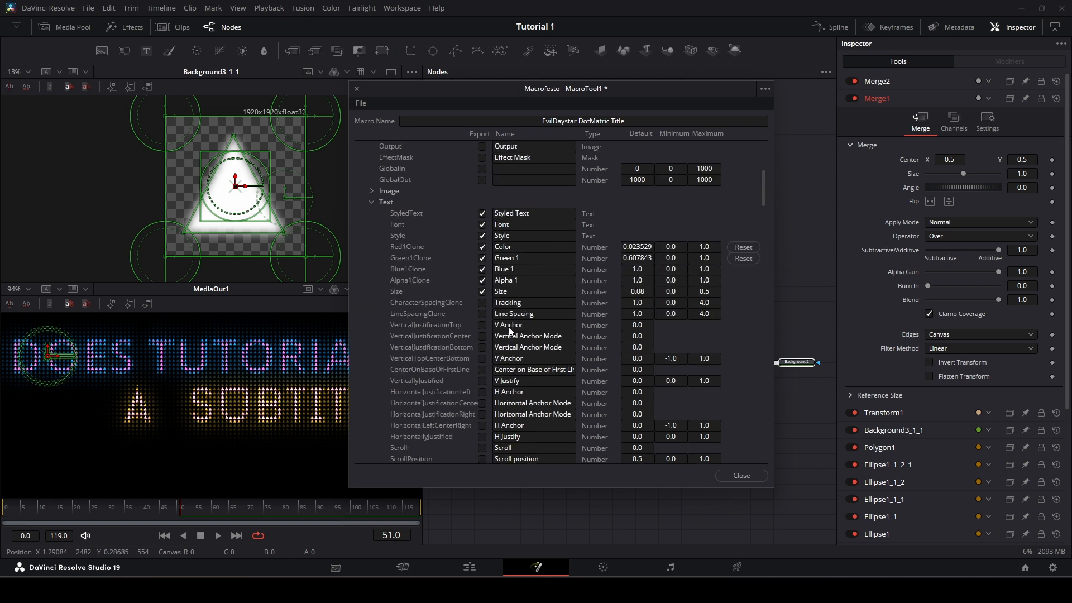
{"action": "scroll", "coordinate": [437, 286], "scroll_direction": "up", "scroll_amount": 4}
{"action": "left_click", "coordinate": [360, 235]}
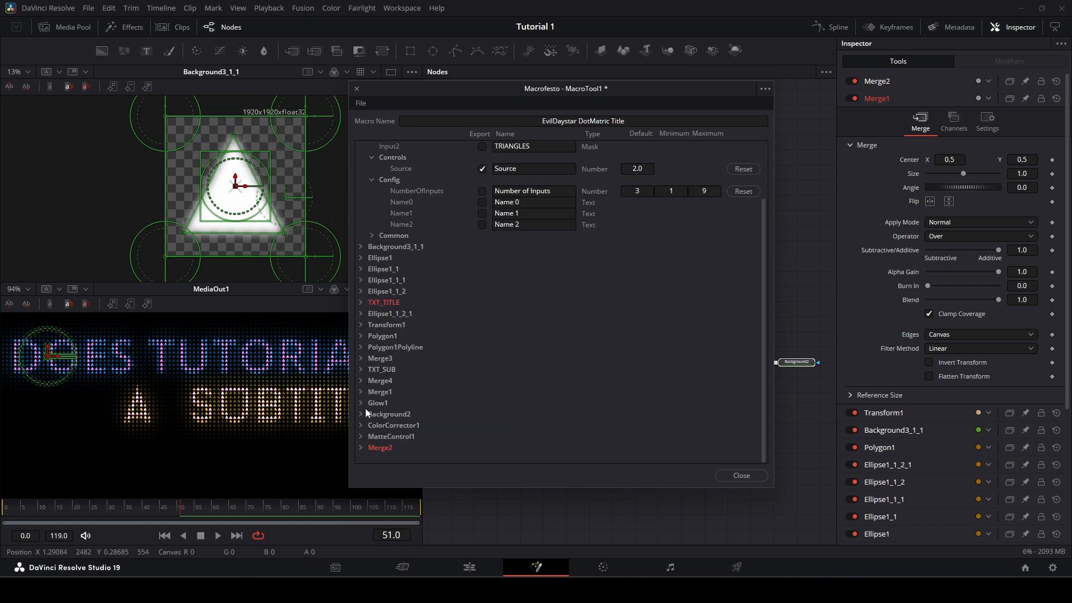
- Export TXT_SUB's Styled Text, Font, Style, Color, Green 1, Blue 1, Alpha 1 and Size, and check its layout parameters
{"action": "left_click", "coordinate": [361, 369]}
{"action": "scroll", "coordinate": [431, 394], "scroll_direction": "down", "scroll_amount": 5}
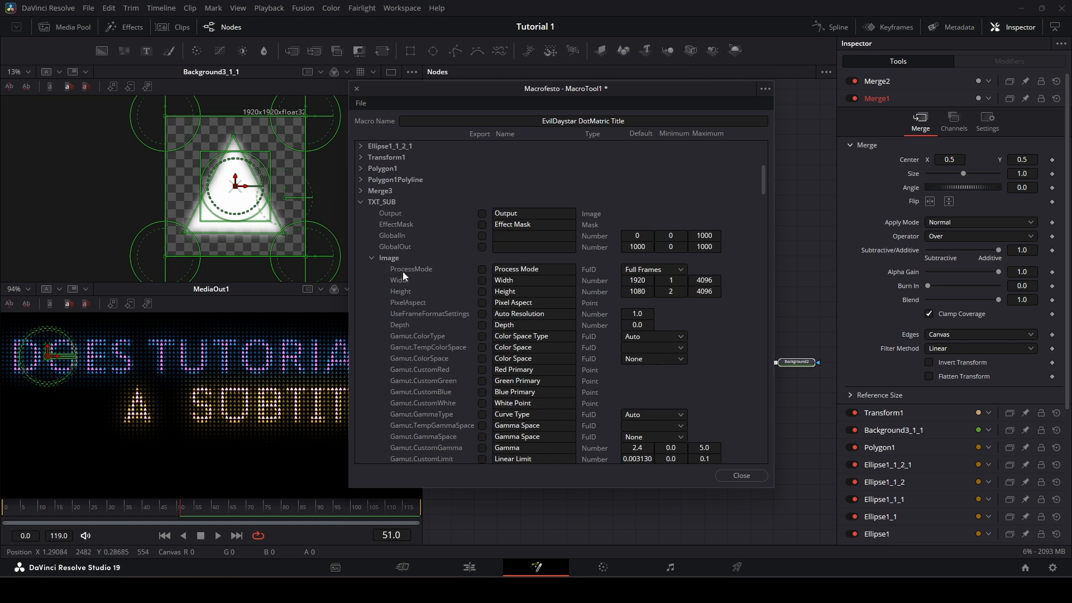
{"action": "left_click", "coordinate": [372, 259]}
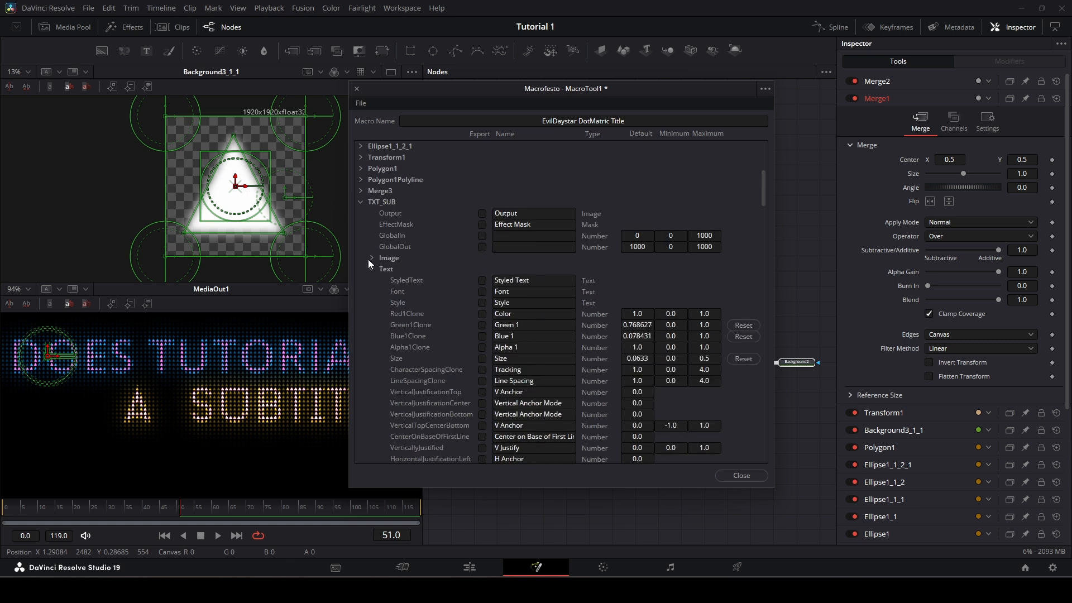
{"action": "left_click", "coordinate": [482, 281]}
{"action": "scroll", "coordinate": [403, 326], "scroll_direction": "down", "scroll_amount": 5}
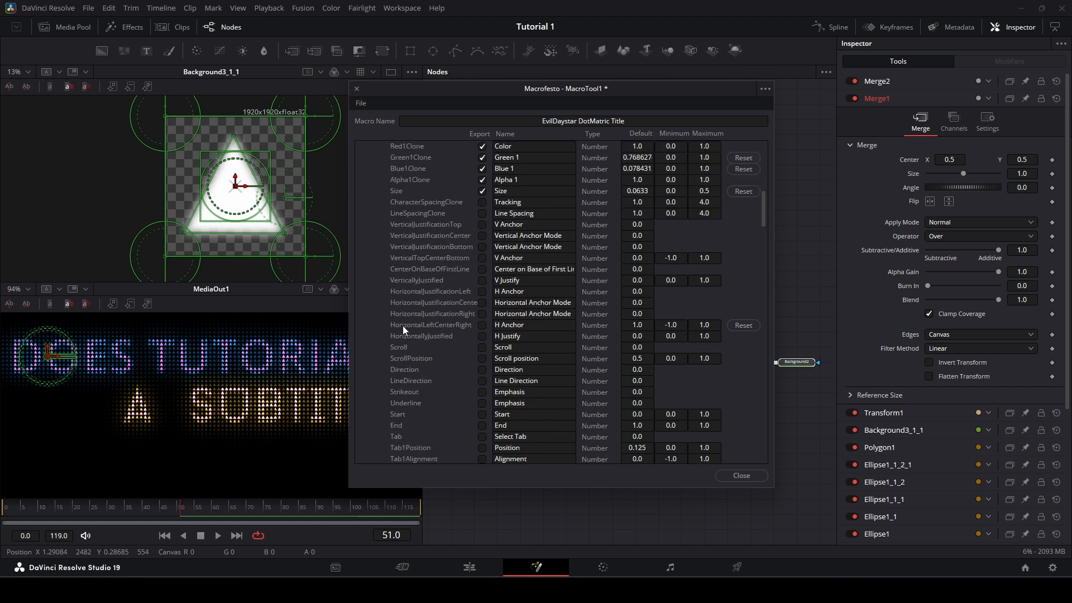
{"action": "scroll", "coordinate": [403, 326], "scroll_direction": "up", "scroll_amount": 3}
{"action": "scroll", "coordinate": [410, 281], "scroll_direction": "down", "scroll_amount": 5}
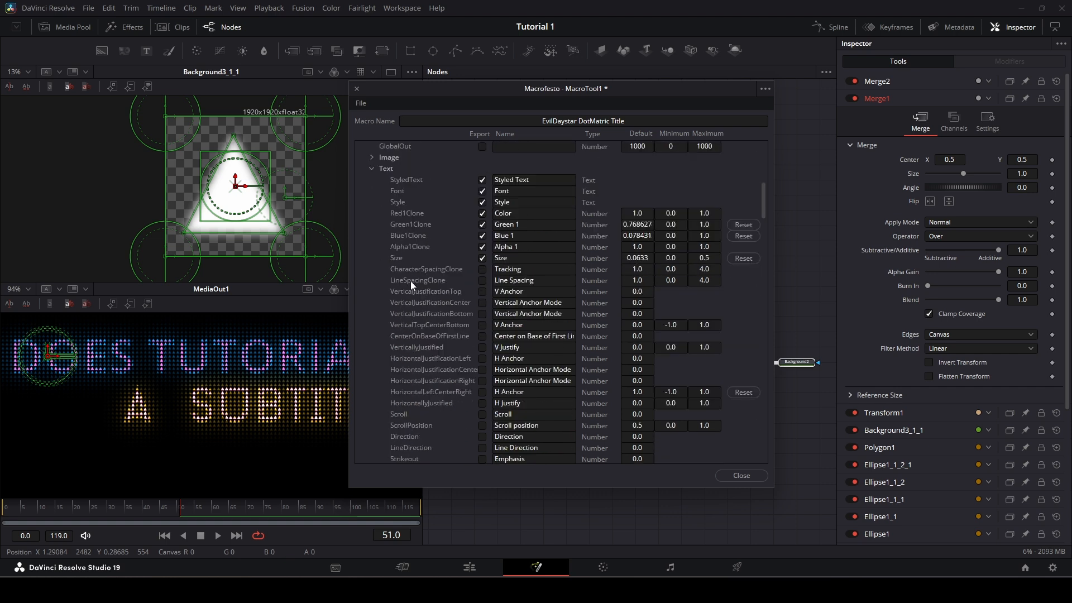
{"action": "scroll", "coordinate": [411, 282], "scroll_direction": "up", "scroll_amount": 10}
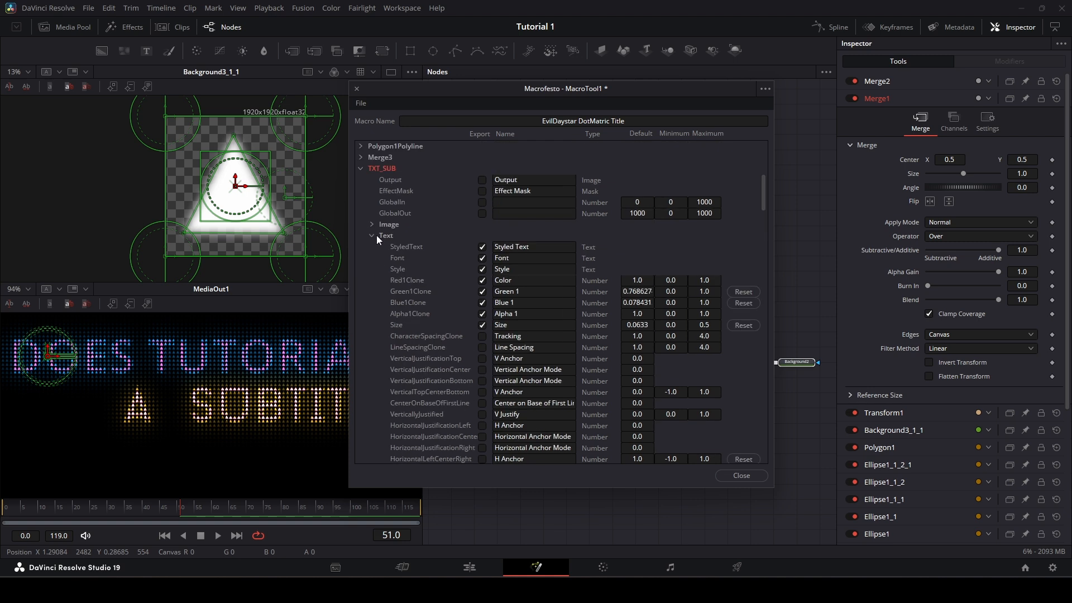
{"action": "left_click", "coordinate": [372, 235]}
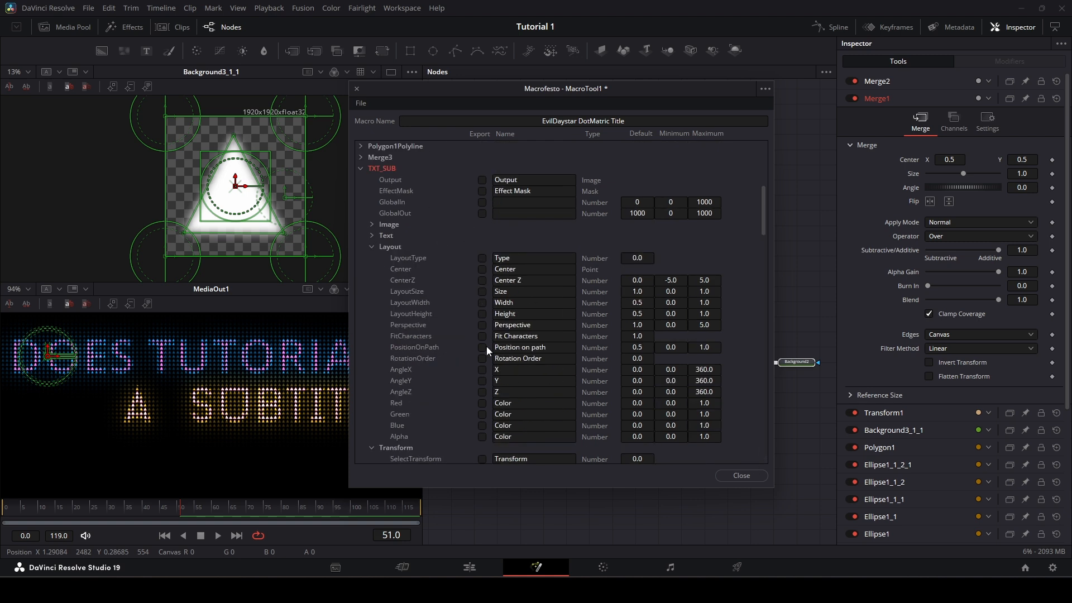
- Start saving the macro with EvilDaystarPolaroidV3.setting as the base file name, and show the full path of the Macros folder
{"action": "left_click", "coordinate": [362, 103]}
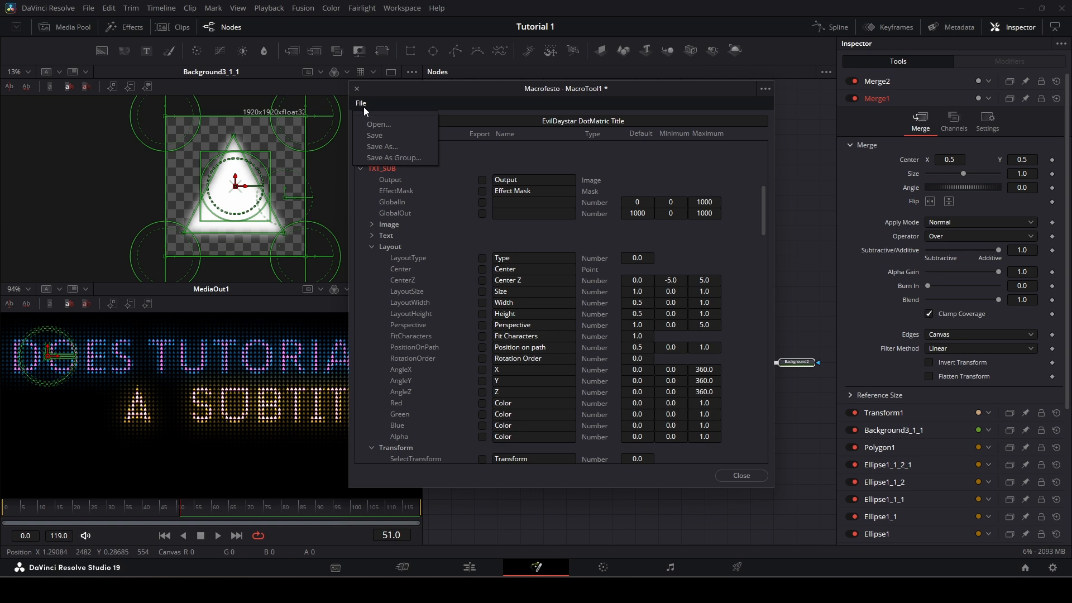
{"action": "left_click", "coordinate": [364, 136]}
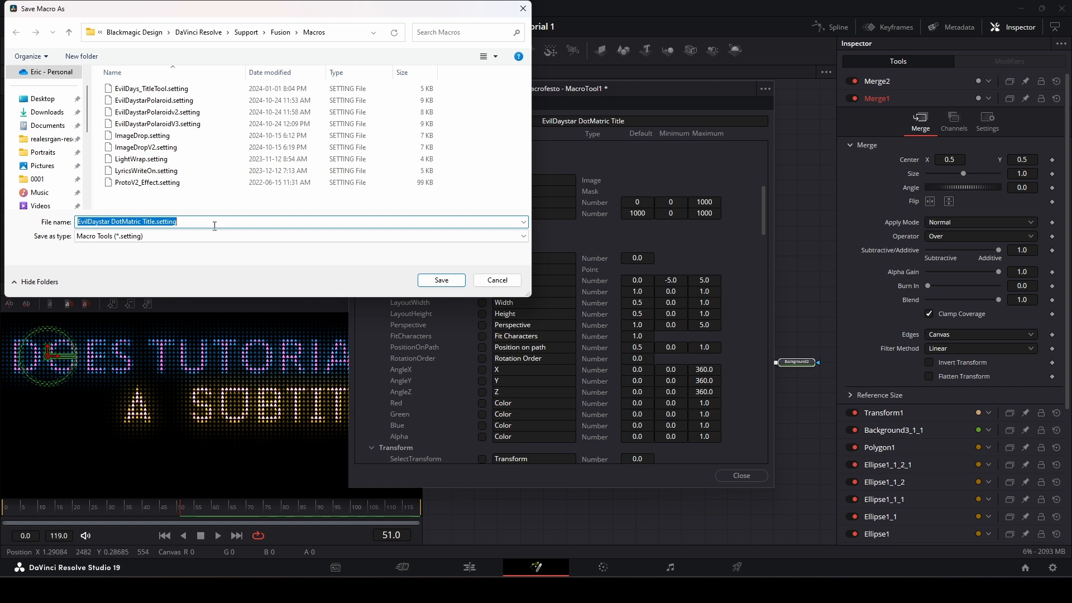
{"action": "left_click", "coordinate": [183, 124]}
{"action": "right_click", "coordinate": [184, 126]}
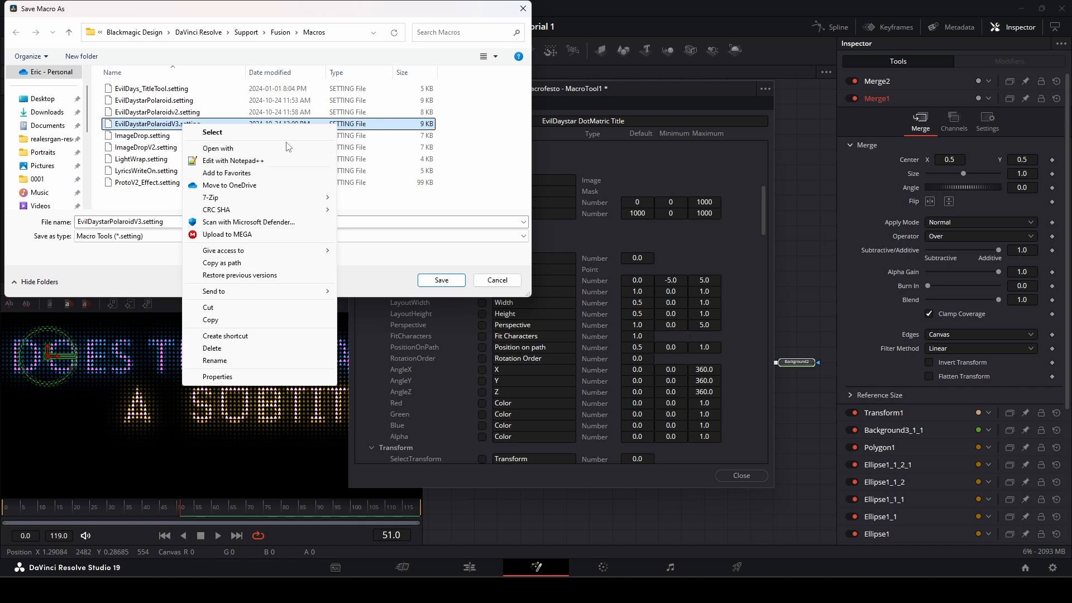
{"action": "left_click", "coordinate": [374, 32]}
{"action": "left_click", "coordinate": [339, 29]}
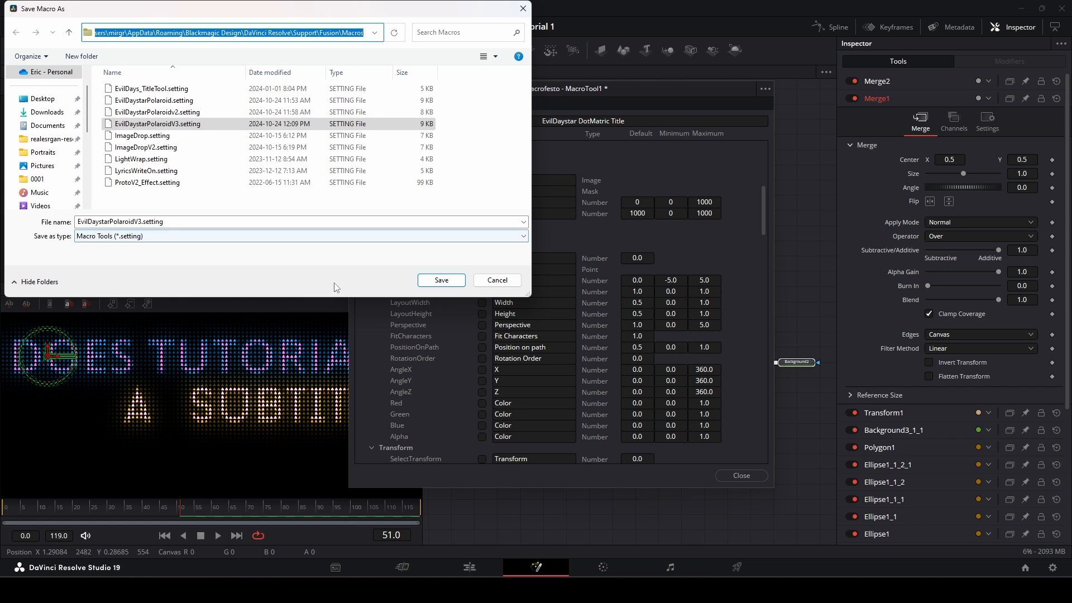
{"action": "left_click", "coordinate": [435, 190]}
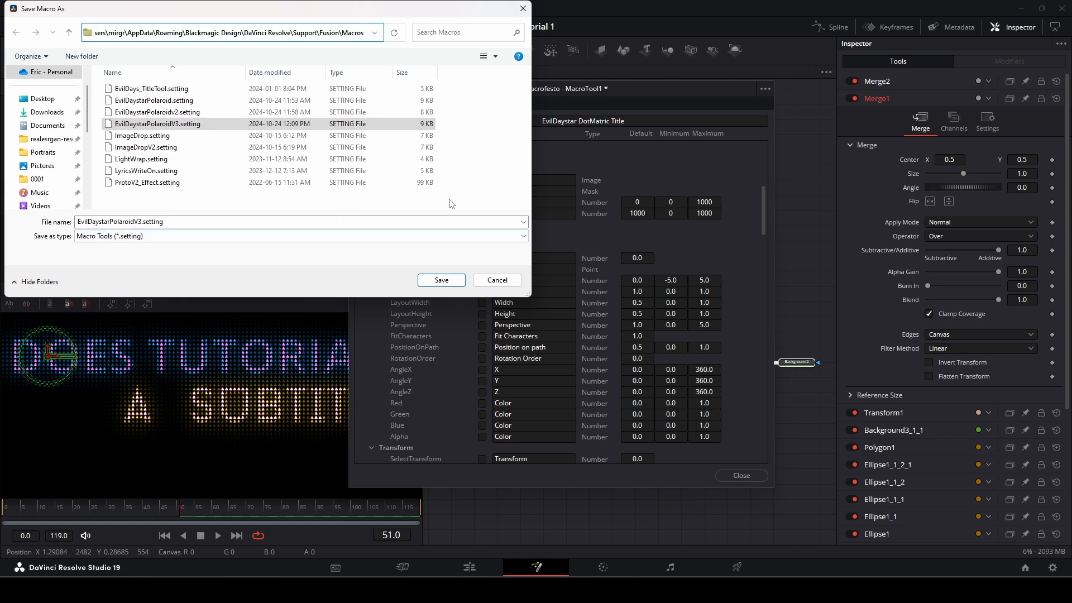
- Decline overwriting the existing Polaroid file and save the macro as EvilDaystarDotMatrixV1.setting in the Macros folder
{"action": "left_click", "coordinate": [446, 281]}
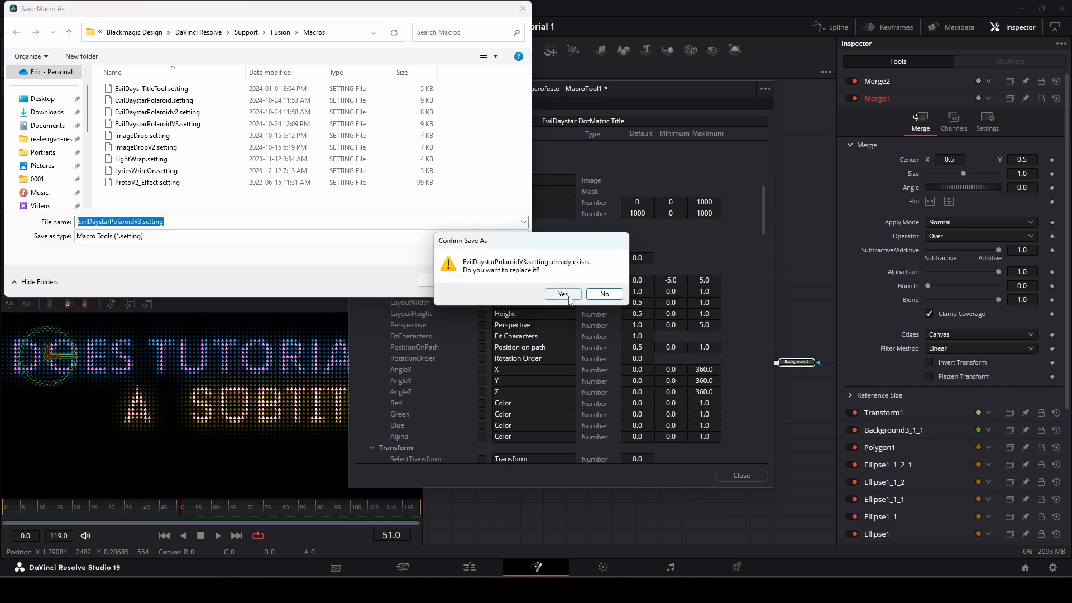
{"action": "left_click", "coordinate": [604, 294]}
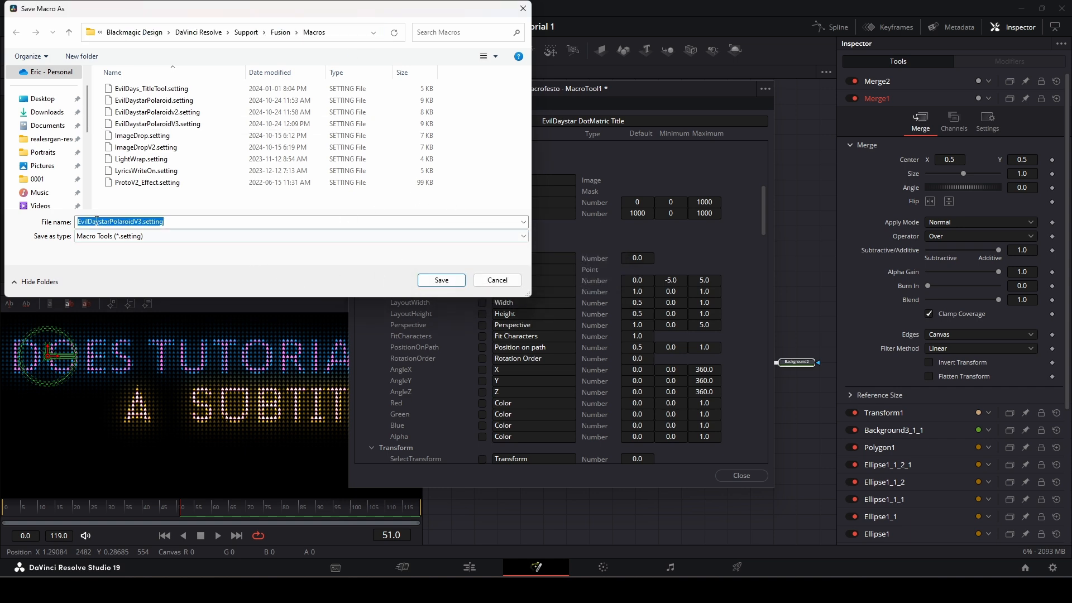
{"action": "left_click", "coordinate": [147, 226]}
{"action": "key", "text": "shift+Left"}
{"action": "key", "text": "shift+Left"}
{"action": "key", "text": "shift+Left"}
{"action": "key", "text": "shift+Left"}
{"action": "key", "text": "shift+Left"}
{"action": "key", "text": "shift+Left"}
{"action": "key", "text": "shift+Left"}
{"action": "key", "text": "shift+Left"}
{"action": "key", "text": "shift+Left"}
{"action": "key", "text": "shift+Left"}
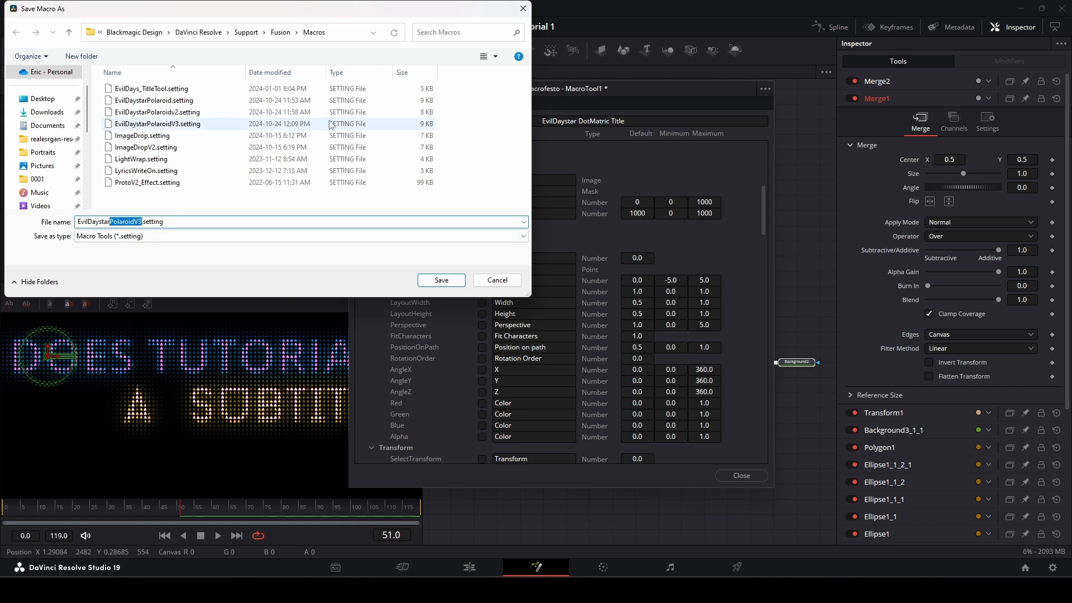
{"action": "left_click_drag", "start_coordinate": [421, 90], "coordinate": [510, 140]}
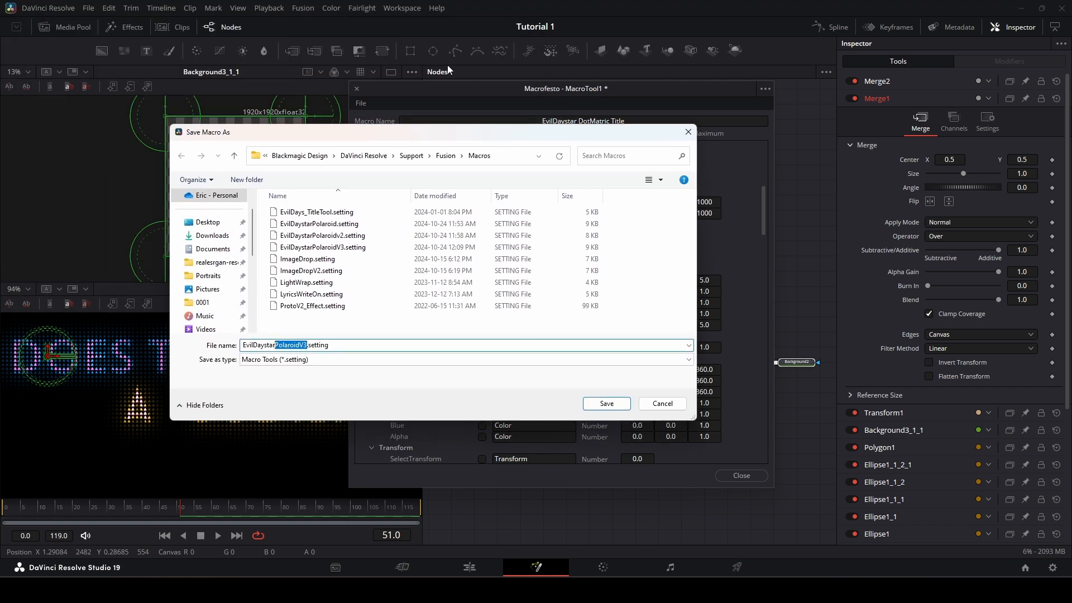
{"action": "type", "text": "DotMatrixV1"}
{"action": "left_click", "coordinate": [605, 407]}
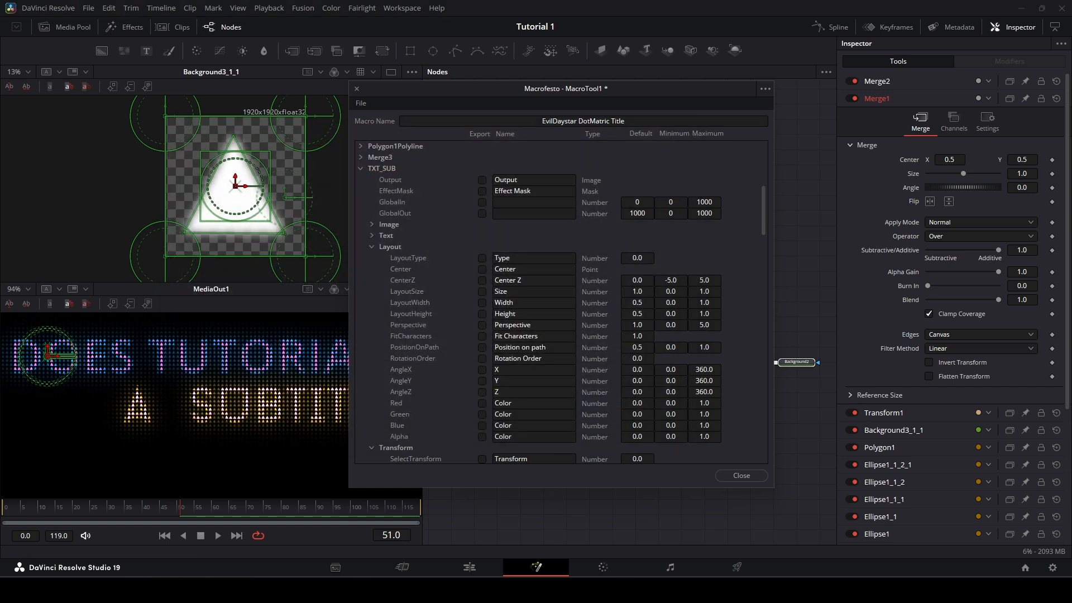
- Switch to File Explorer, bring up the Fusion Macros folder and copy EvilDaystarDotMatrixV1.setting
{"action": "key", "text": "super+e"}
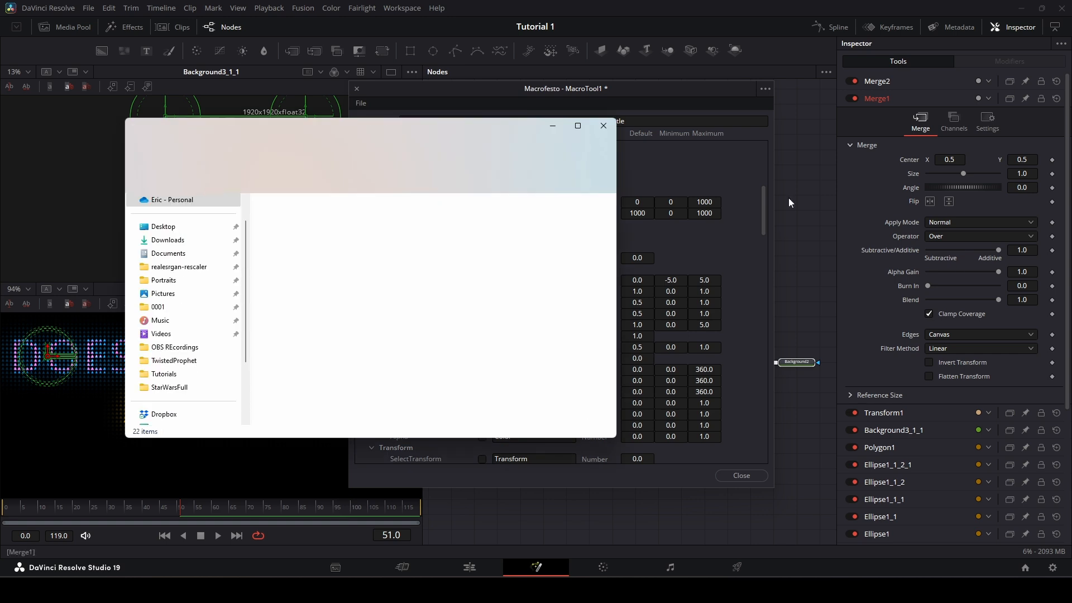
{"action": "left_click_drag", "start_coordinate": [516, 136], "coordinate": [1071, 196]}
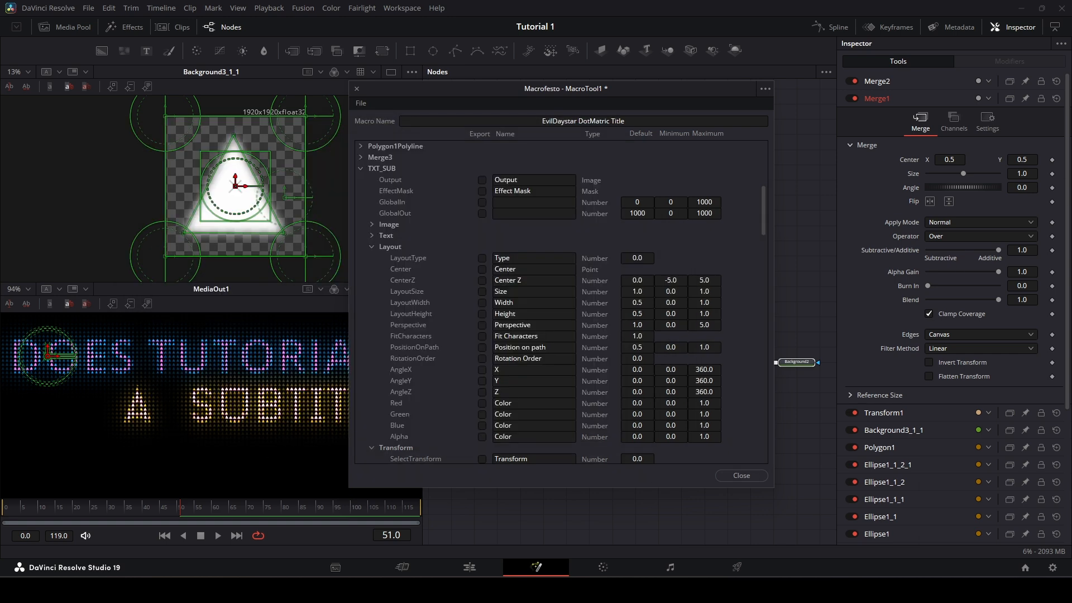
{"action": "left_click_drag", "start_coordinate": [749, 13], "coordinate": [778, 162]}
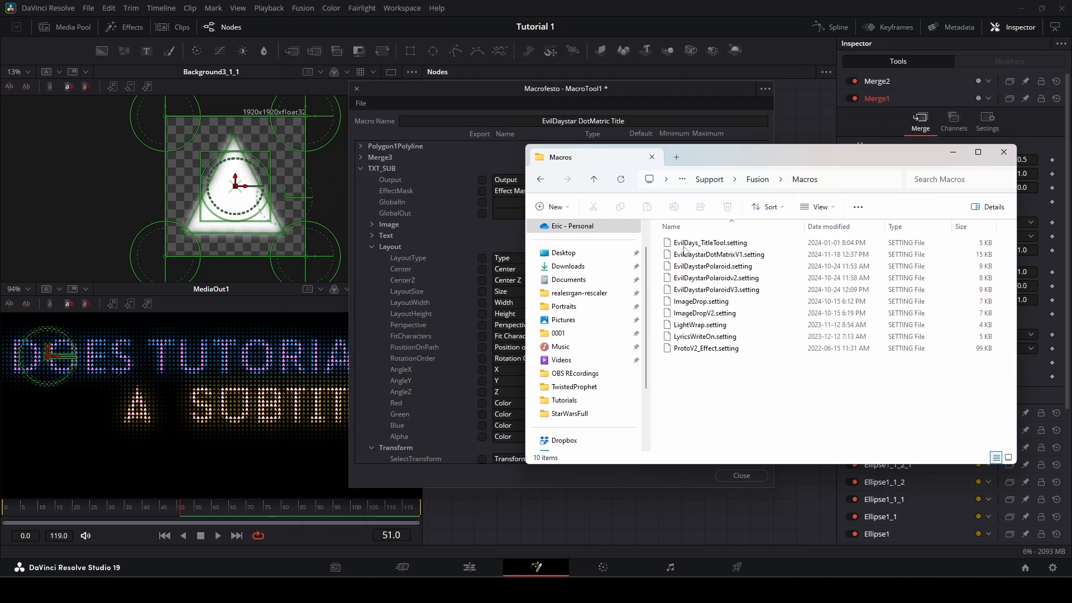
{"action": "left_click", "coordinate": [728, 257]}
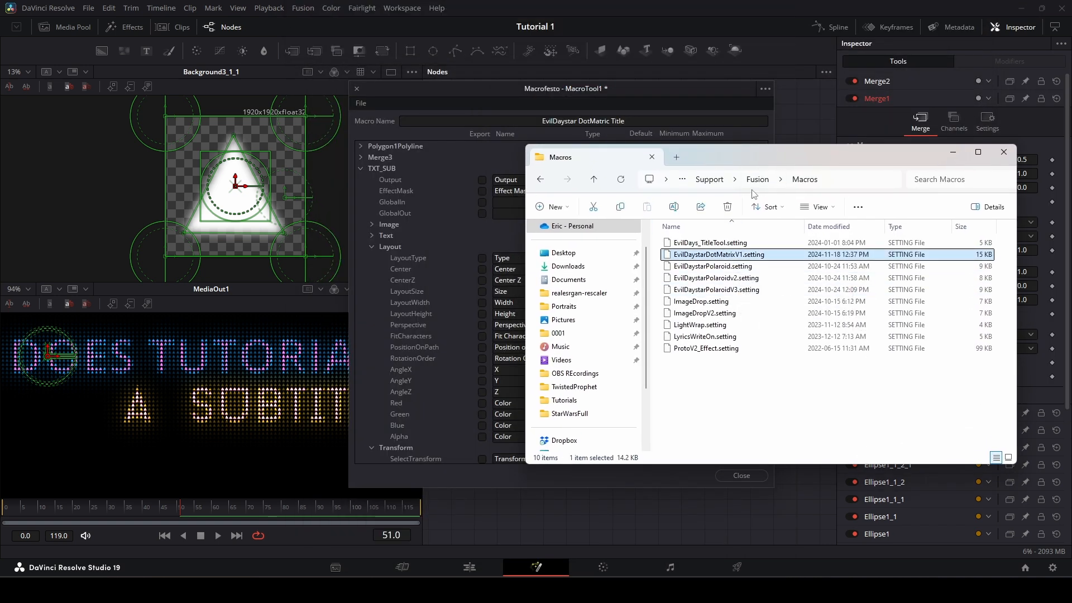
{"action": "key", "text": "ctrl+c"}
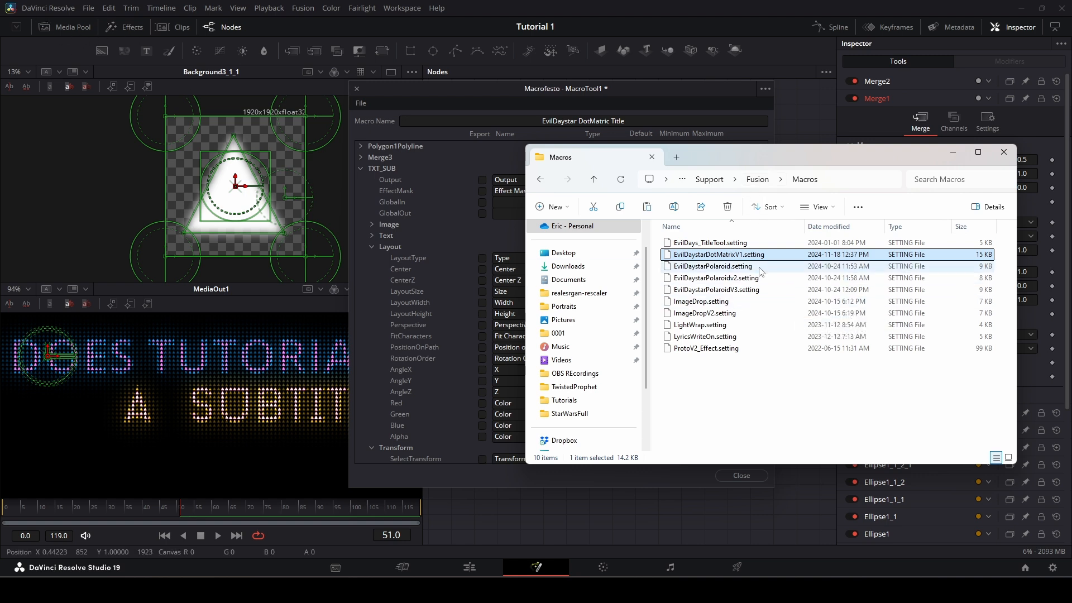
{"action": "left_click", "coordinate": [777, 394]}
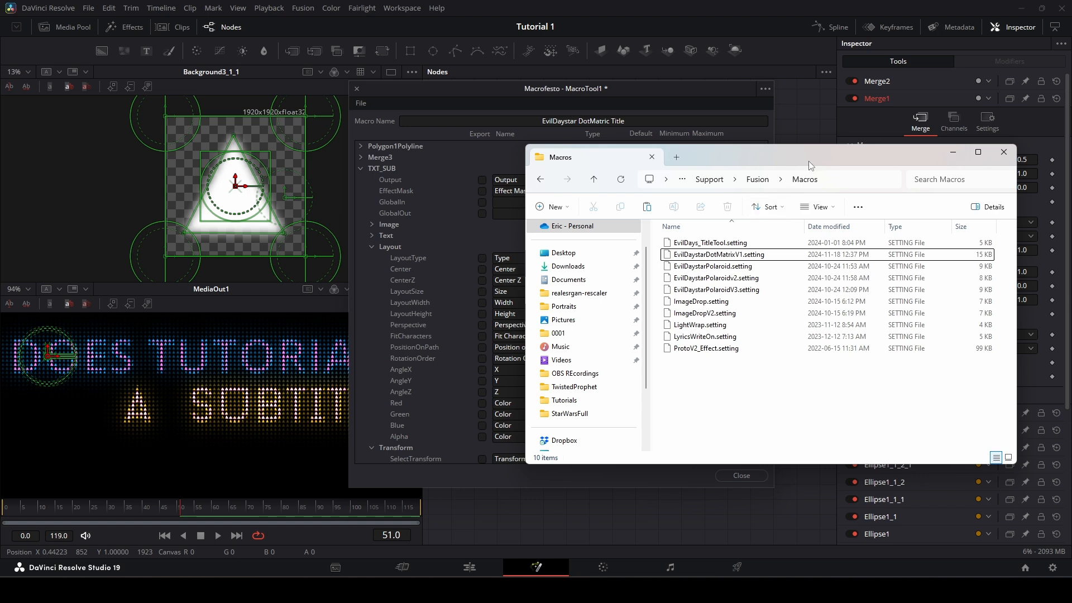
- Bring up the other File Explorer window and go from the Generators folder to Fusion's Templates > Edit > Titles folder
{"action": "key", "text": "alt+Tab"}
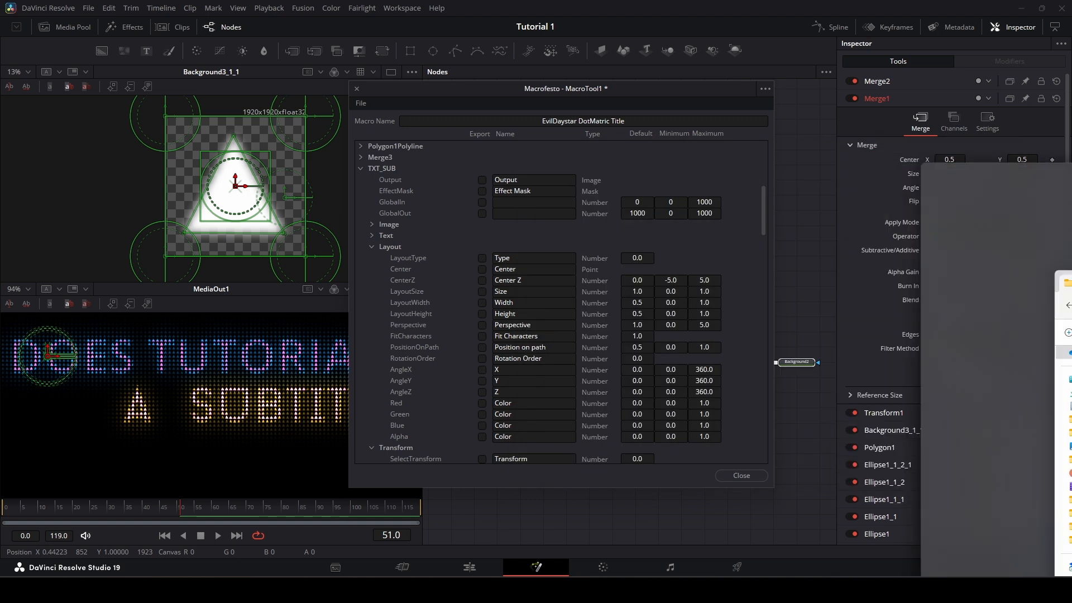
{"action": "key", "text": "alt+Tab"}
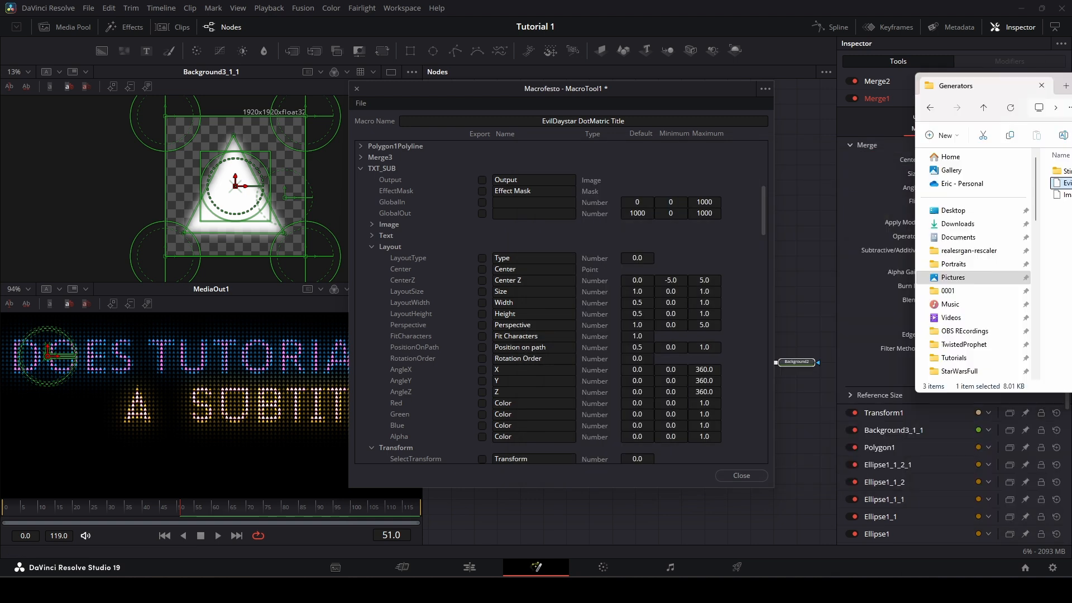
{"action": "left_click_drag", "start_coordinate": [909, 96], "coordinate": [655, 147]}
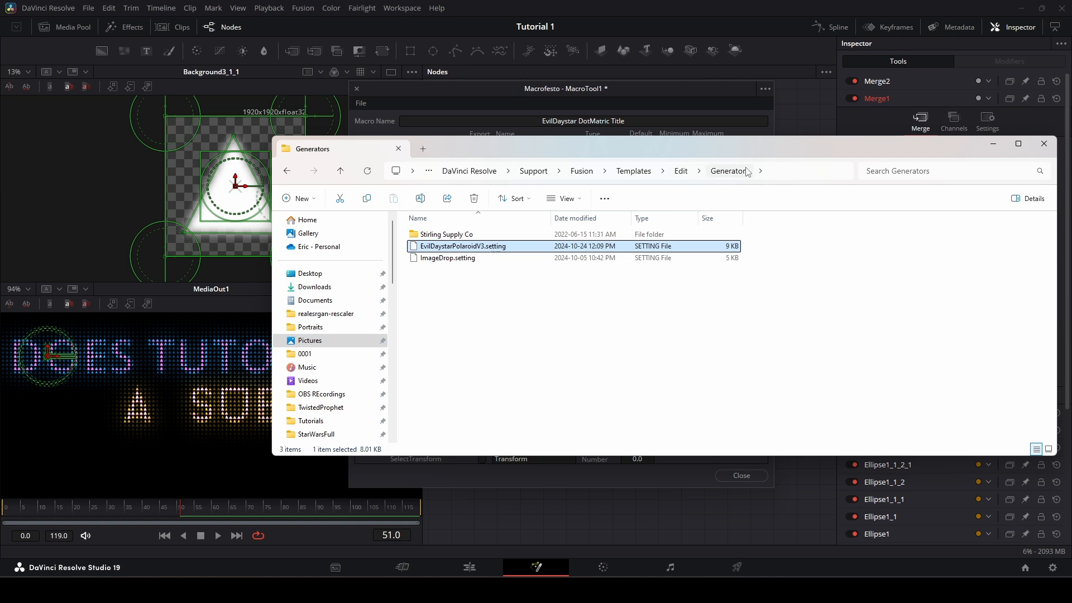
{"action": "left_click", "coordinate": [472, 301]}
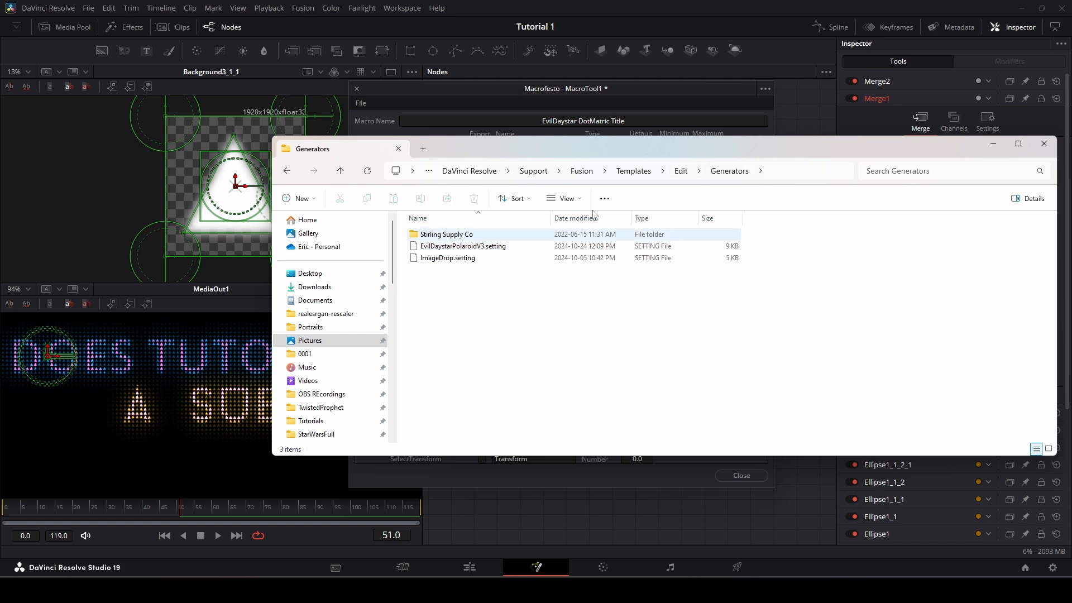
{"action": "left_click", "coordinate": [680, 170]}
{"action": "double_click", "coordinate": [431, 258]}
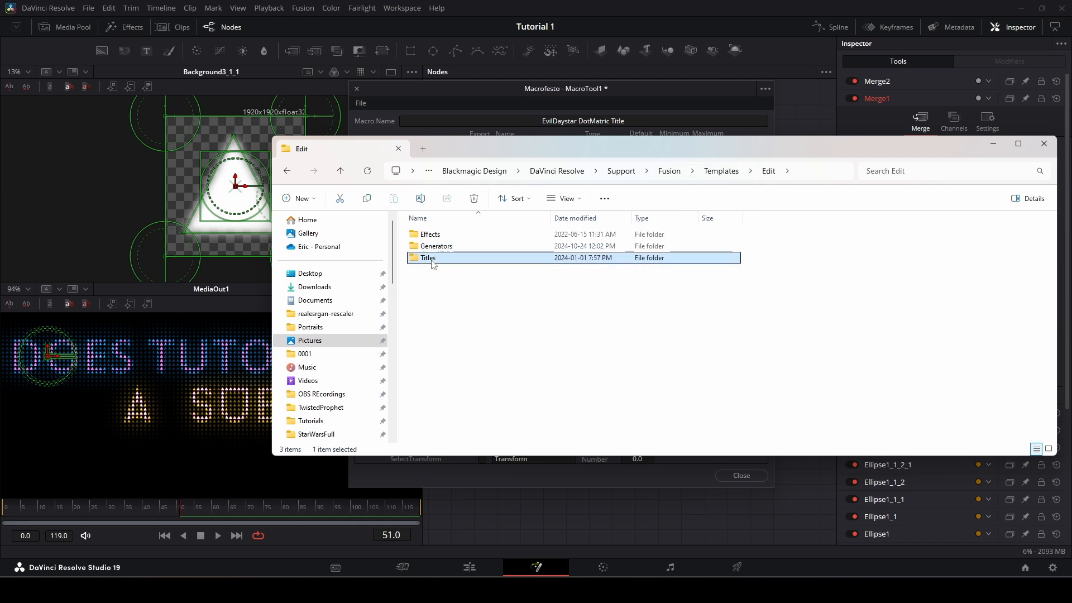
{"action": "right_click", "coordinate": [442, 287]}
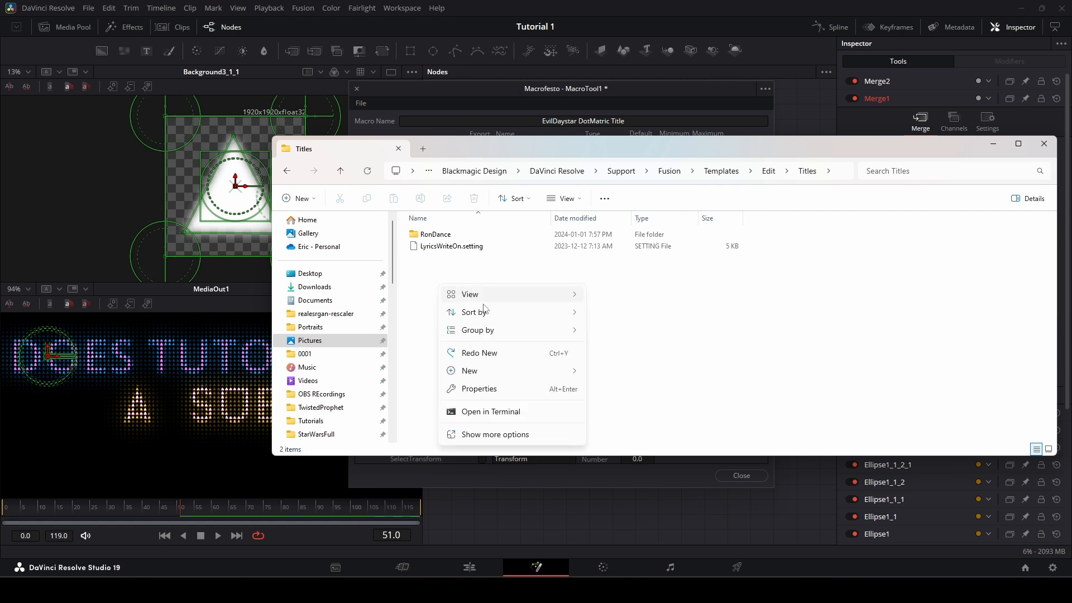
{"action": "mouse_move", "coordinate": [470, 294]}
{"action": "left_click", "coordinate": [424, 339]}
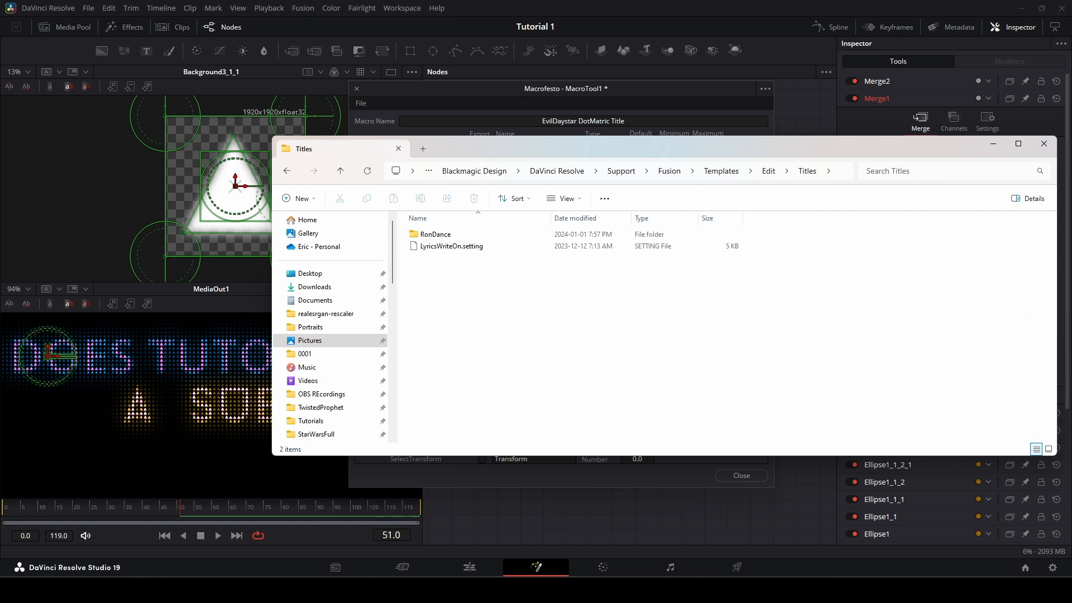
- Arrange the Macros folder beside the Titles folder and transfer EvilDaystarDotMatrixV1.setting into Titles
{"action": "key", "text": "super+d"}
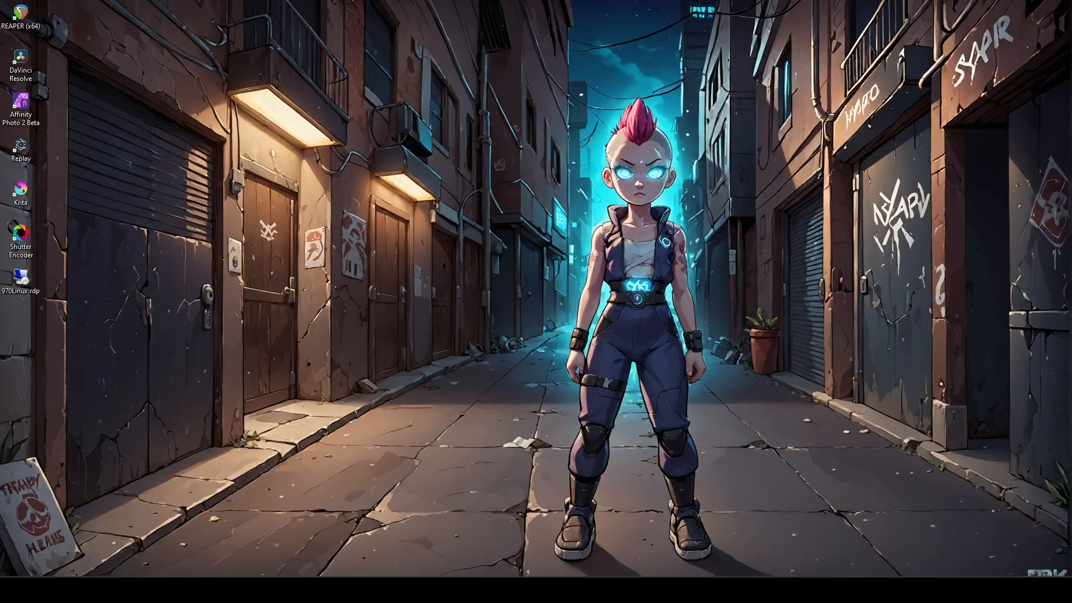
{"action": "key", "text": "super+d"}
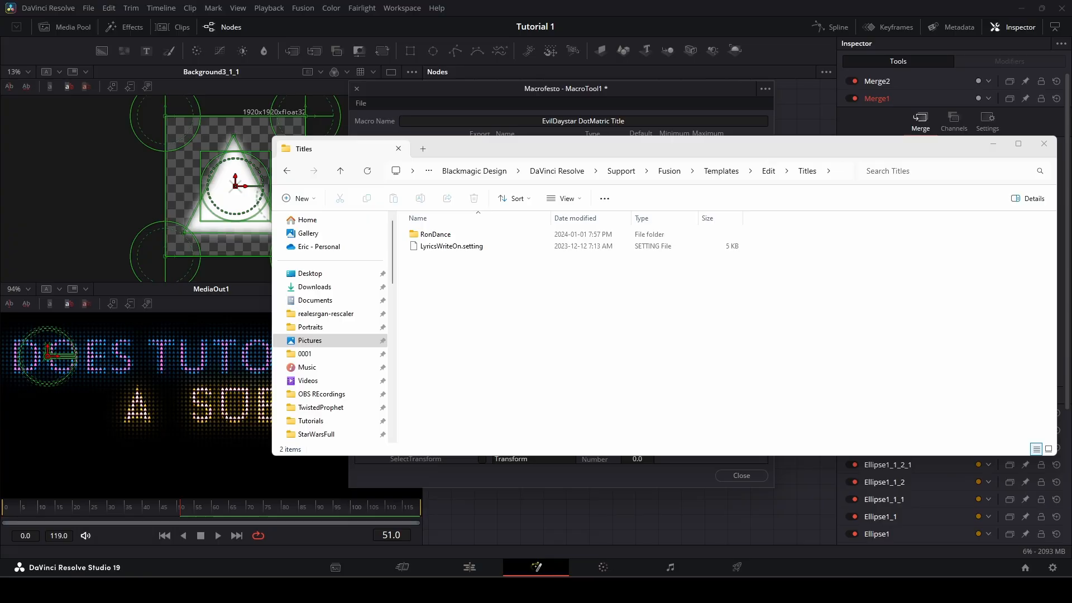
{"action": "key", "text": "alt+Tab"}
{"action": "left_click_drag", "start_coordinate": [827, 279], "coordinate": [891, 297]}
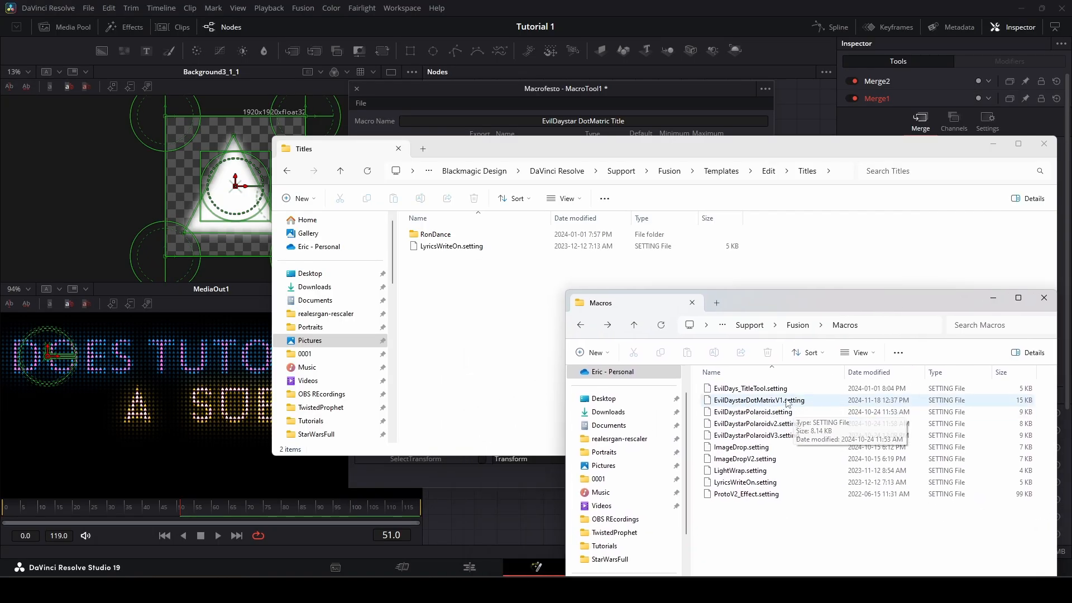
{"action": "left_click_drag", "start_coordinate": [747, 403], "coordinate": [444, 347]}
{"action": "left_click", "coordinate": [484, 376]}
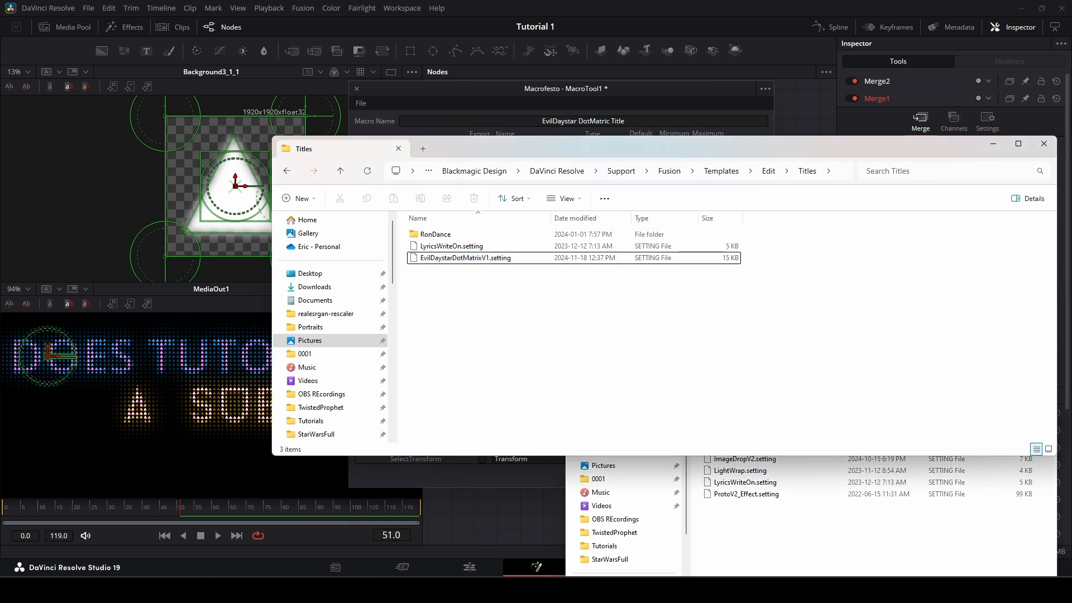
- Return to DaVinci Resolve, close the macro editor and go to the Edit page
{"action": "left_click", "coordinate": [582, 7]}
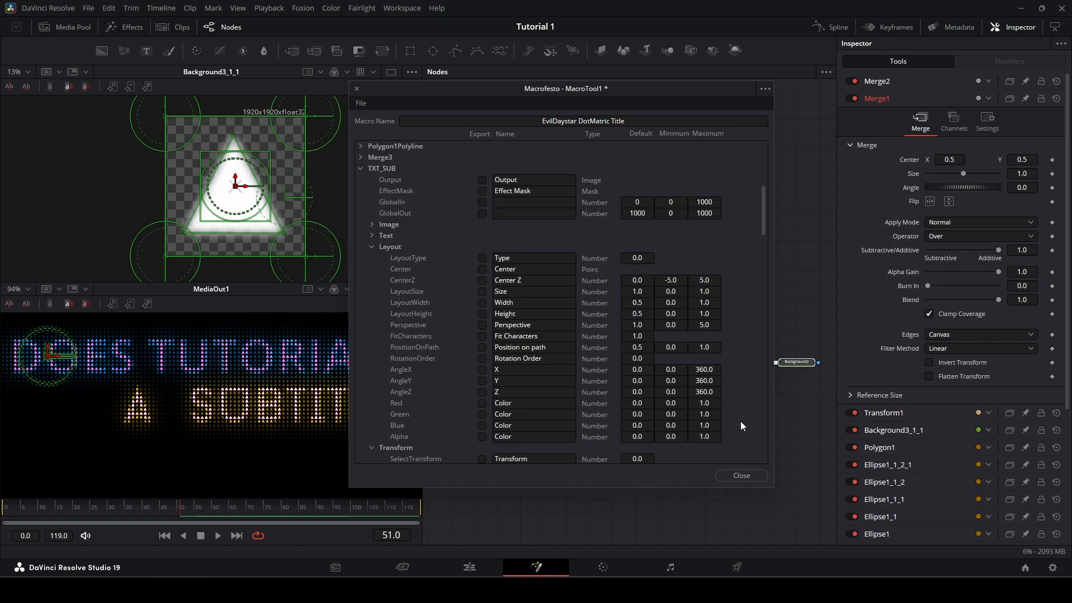
{"action": "left_click", "coordinate": [742, 475]}
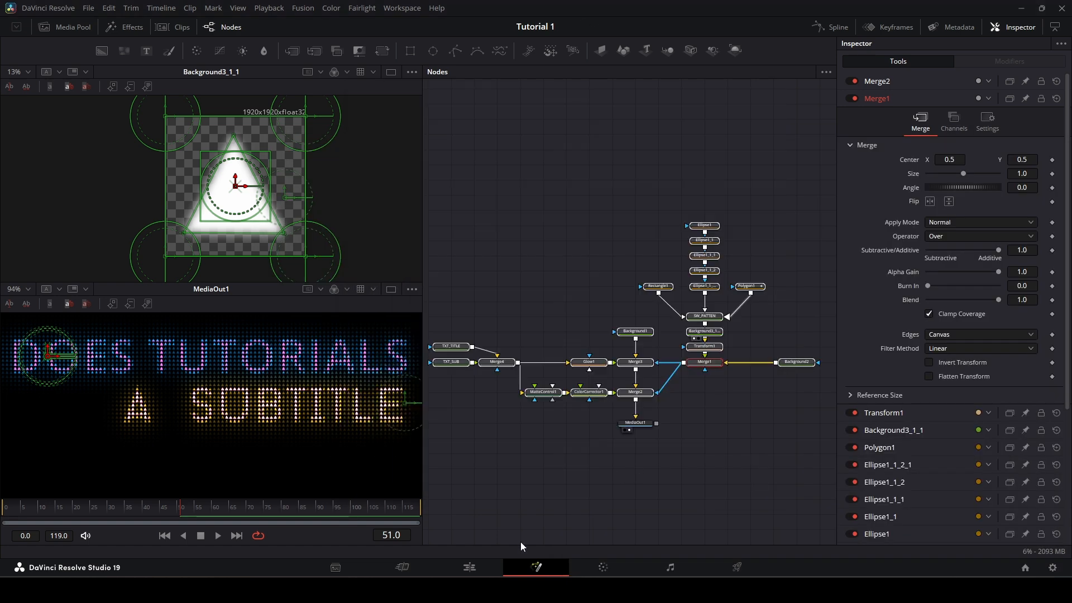
{"action": "left_click", "coordinate": [472, 569]}
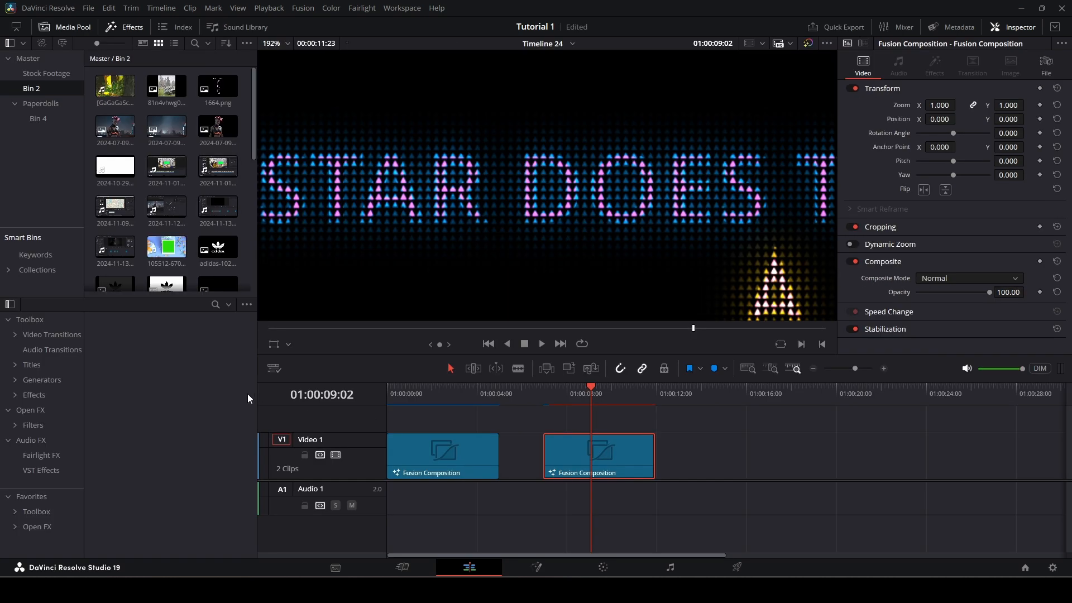
- Search the Titles effects for Evil, add EvilDaystarDotMatrixV1 to Video 1 after the second Fusion Composition and place the playhead over it
{"action": "left_click", "coordinate": [15, 364]}
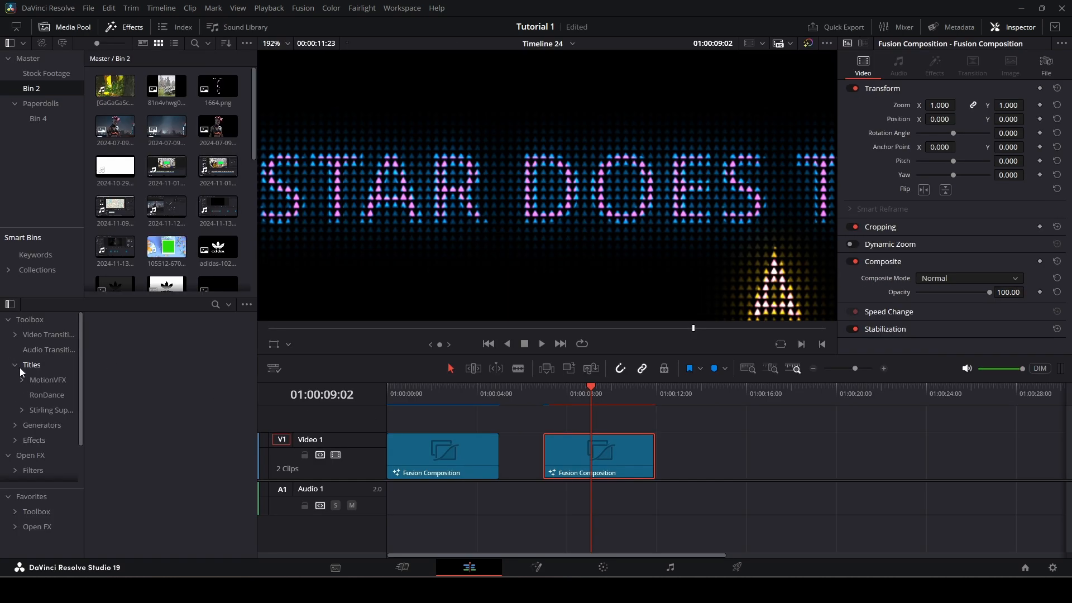
{"action": "left_click", "coordinate": [29, 366]}
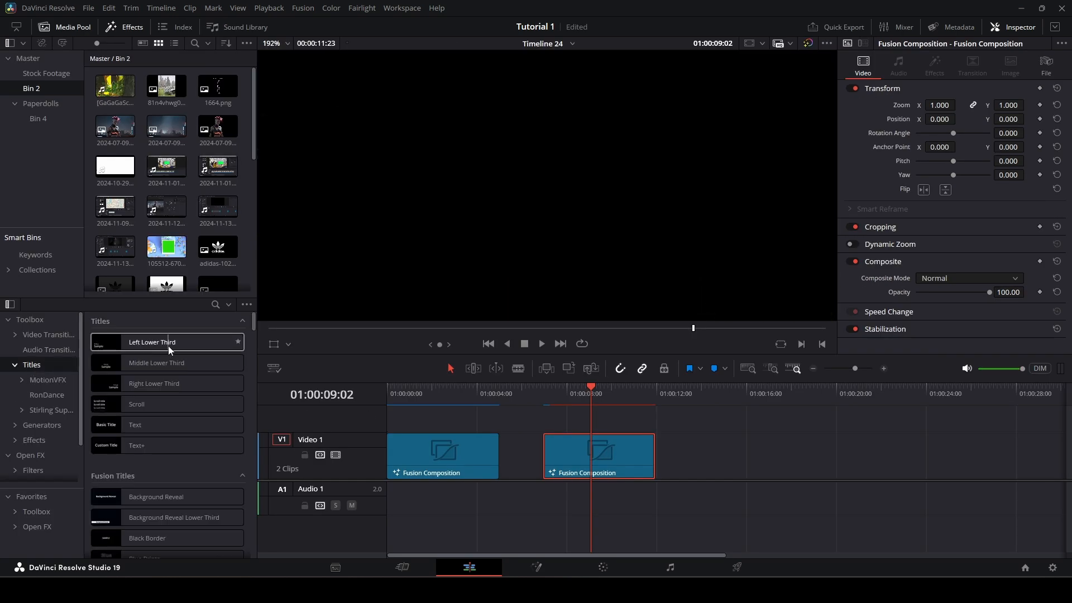
{"action": "scroll", "coordinate": [169, 347], "scroll_direction": "down", "scroll_amount": 4}
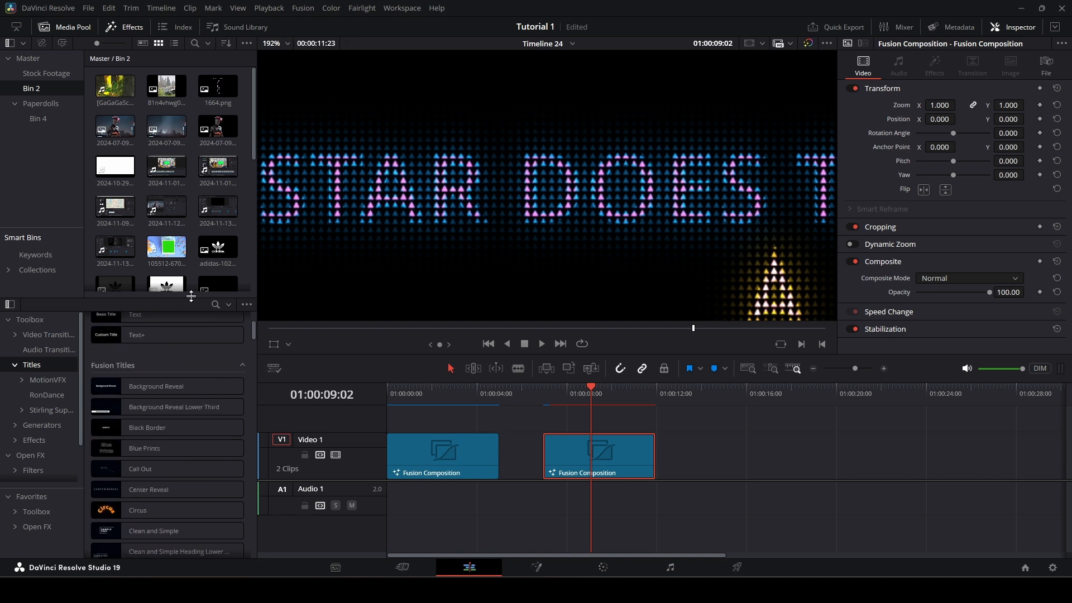
{"action": "left_click", "coordinate": [214, 304]}
{"action": "type", "text": "Evil"}
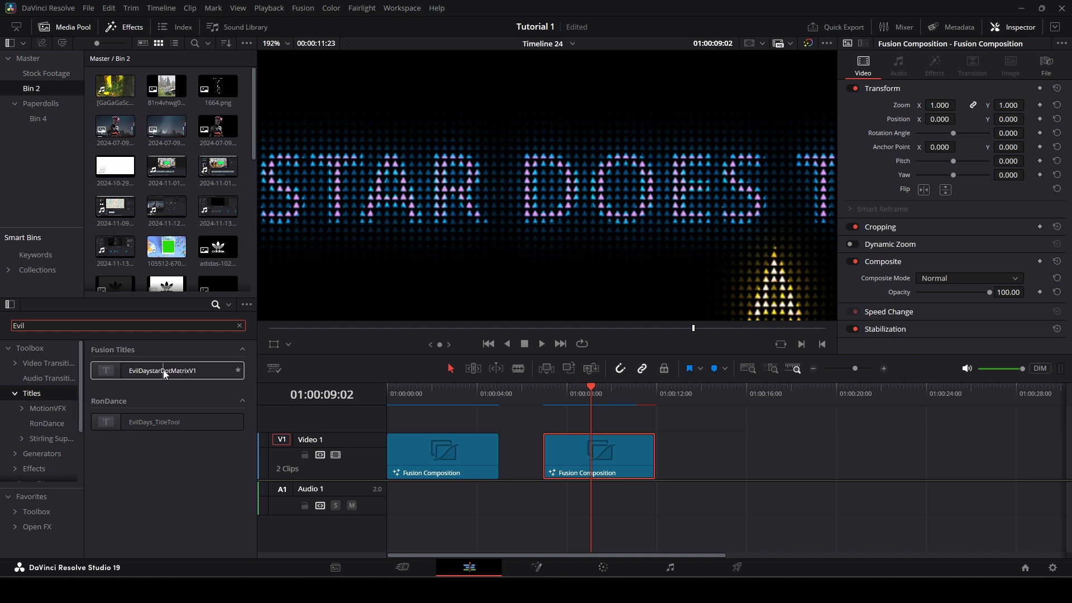
{"action": "left_click_drag", "start_coordinate": [166, 373], "coordinate": [703, 454]}
{"action": "left_click", "coordinate": [719, 393]}
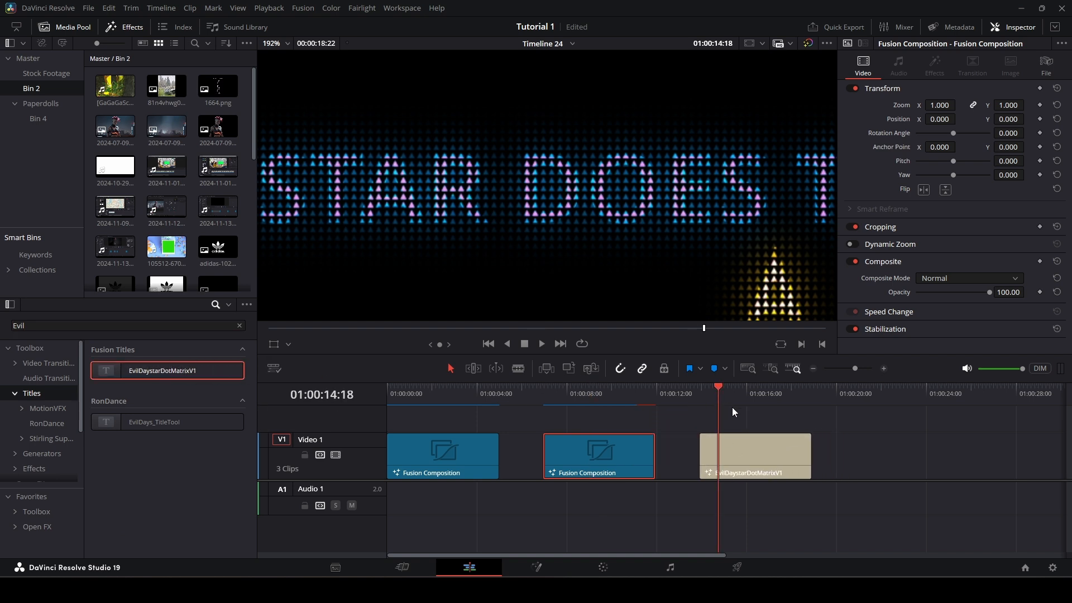
- Select the EvilDaystarDotMatrixV1 title clip with its whole frame in view and review its published title and subtitle controls
{"action": "scroll", "coordinate": [760, 428], "scroll_direction": "right", "scroll_amount": 2}
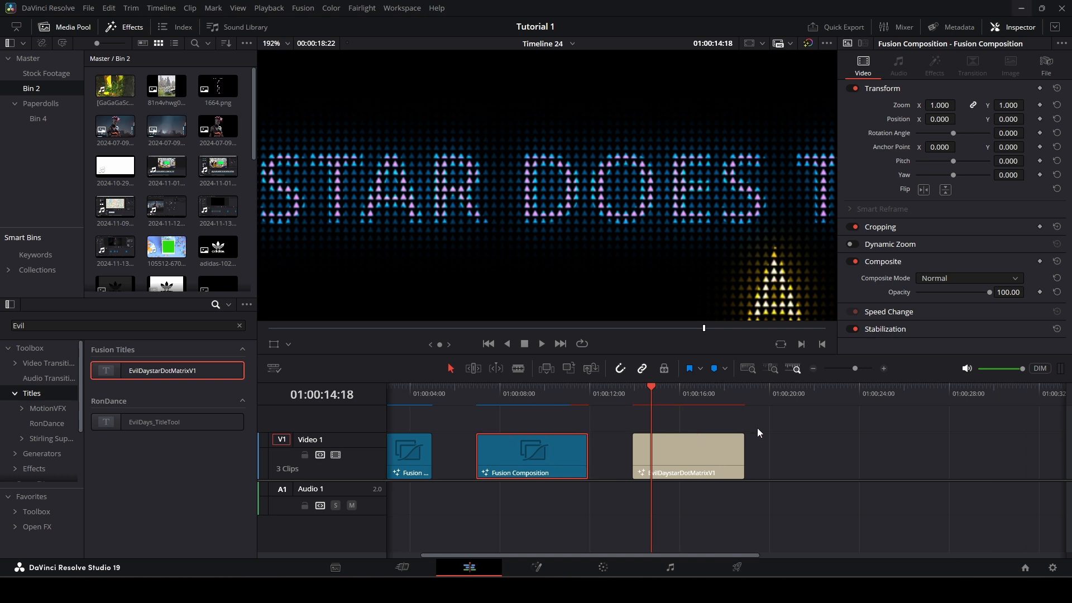
{"action": "scroll", "coordinate": [688, 256], "scroll_direction": "down", "scroll_amount": 6}
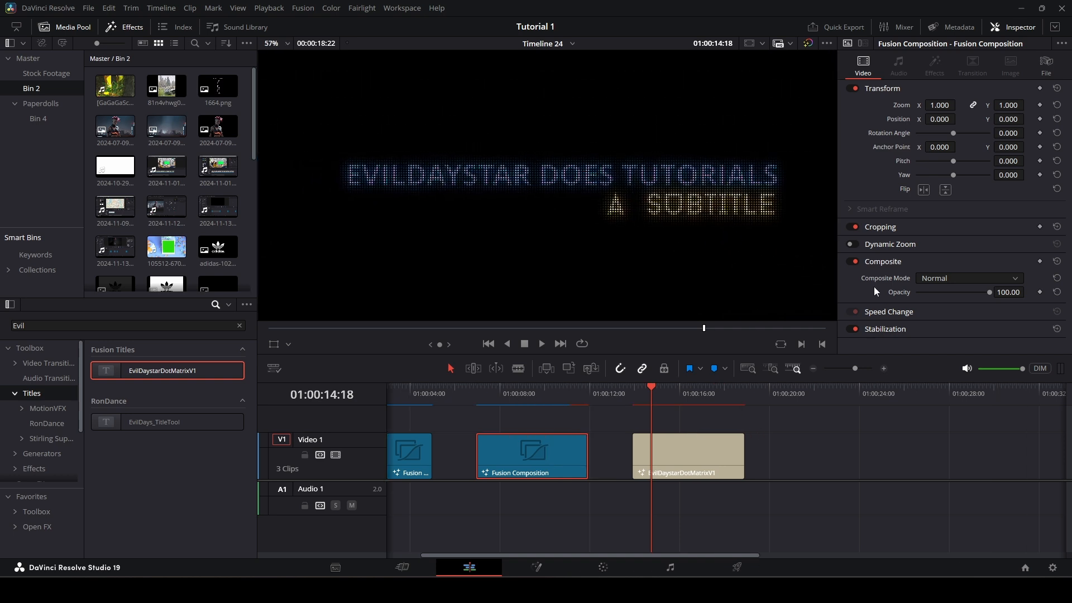
{"action": "left_click", "coordinate": [736, 447]}
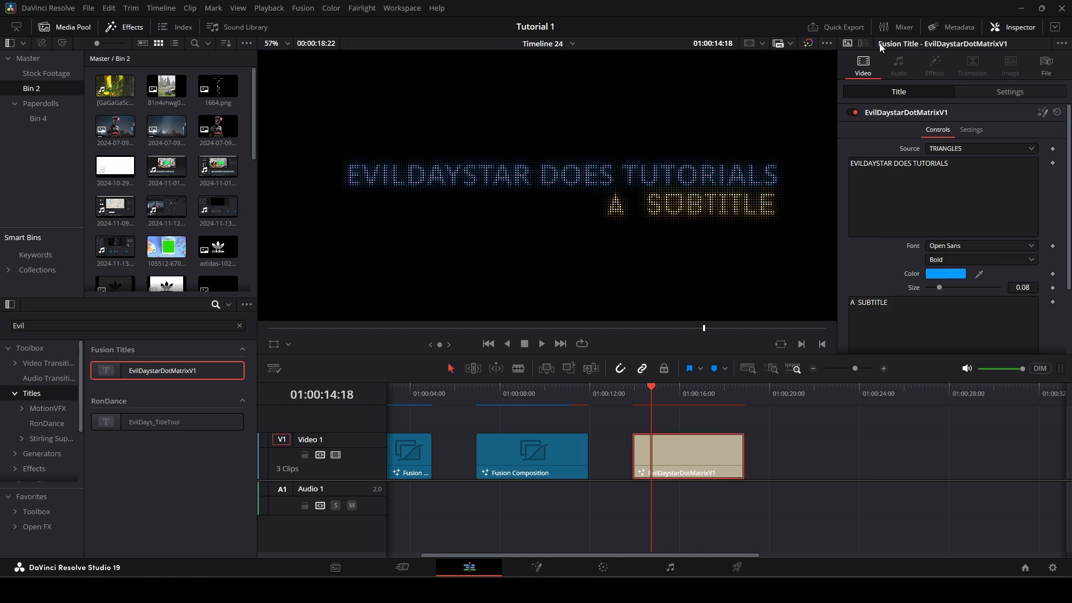
{"action": "scroll", "coordinate": [993, 224], "scroll_direction": "down", "scroll_amount": 2}
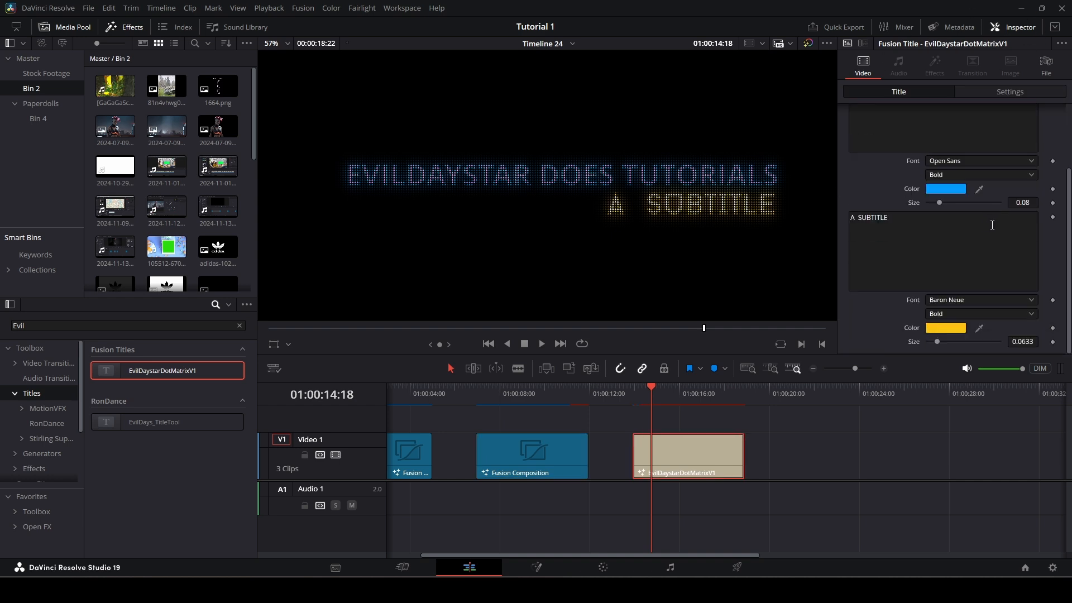
{"action": "scroll", "coordinate": [1039, 273], "scroll_direction": "up", "scroll_amount": 2}
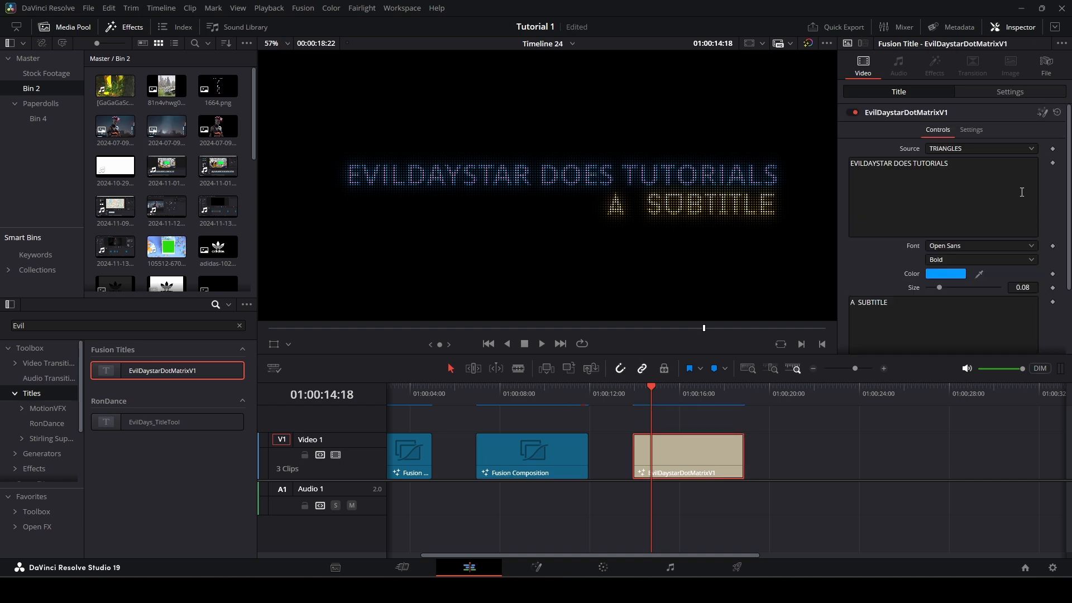
- Replace the main title text of the EvilDaystarDotMatrixV1 clip with SUPERMAN NEVER MADE ANY MONEY and check the whole frame
{"action": "left_click", "coordinate": [978, 173]}
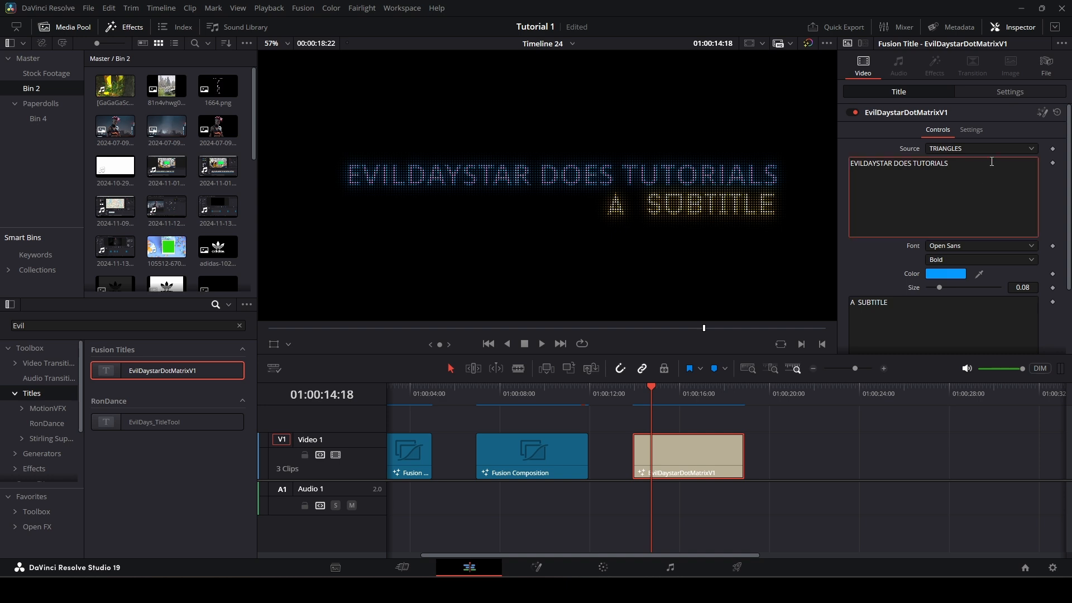
{"action": "key", "text": "ctrl+a"}
{"action": "key", "text": "BackSpace"}
{"action": "type", "text": "SUP"}
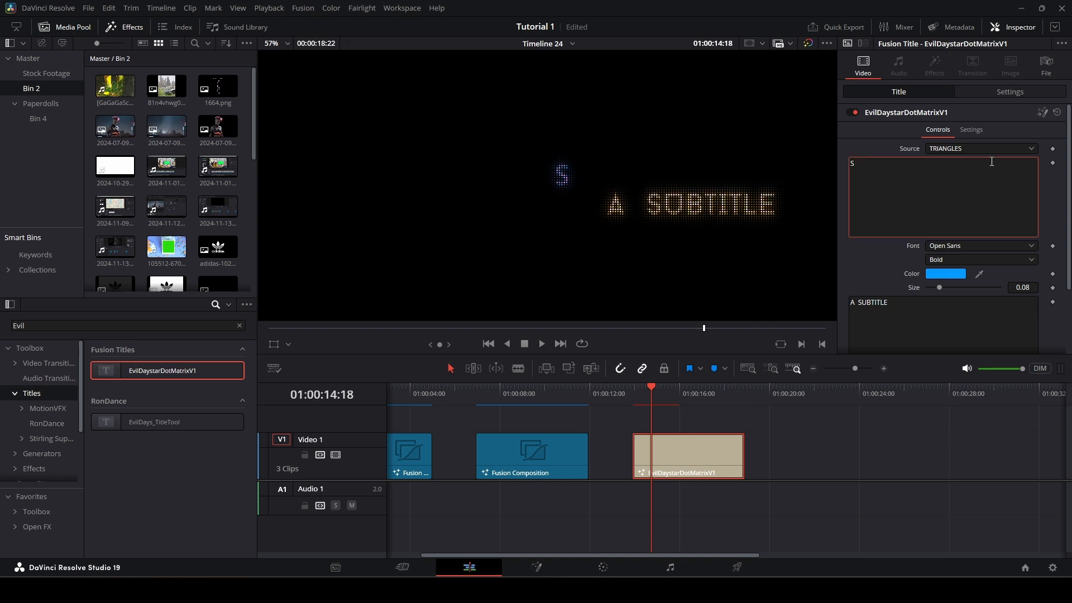
{"action": "type", "text": "ERMAN NEVER "}
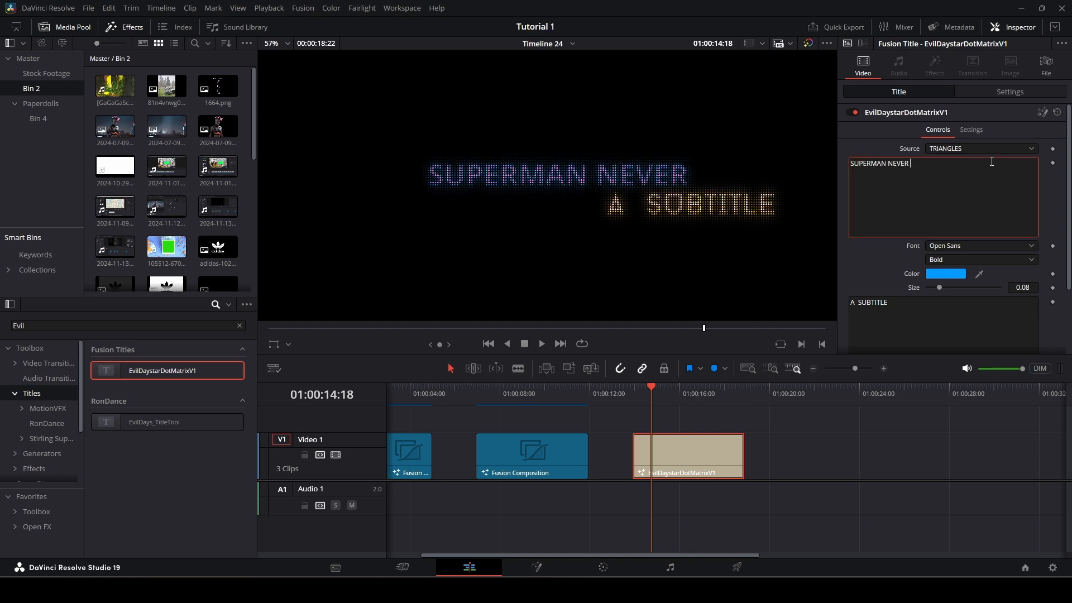
{"action": "type", "text": "MADE ANY M"}
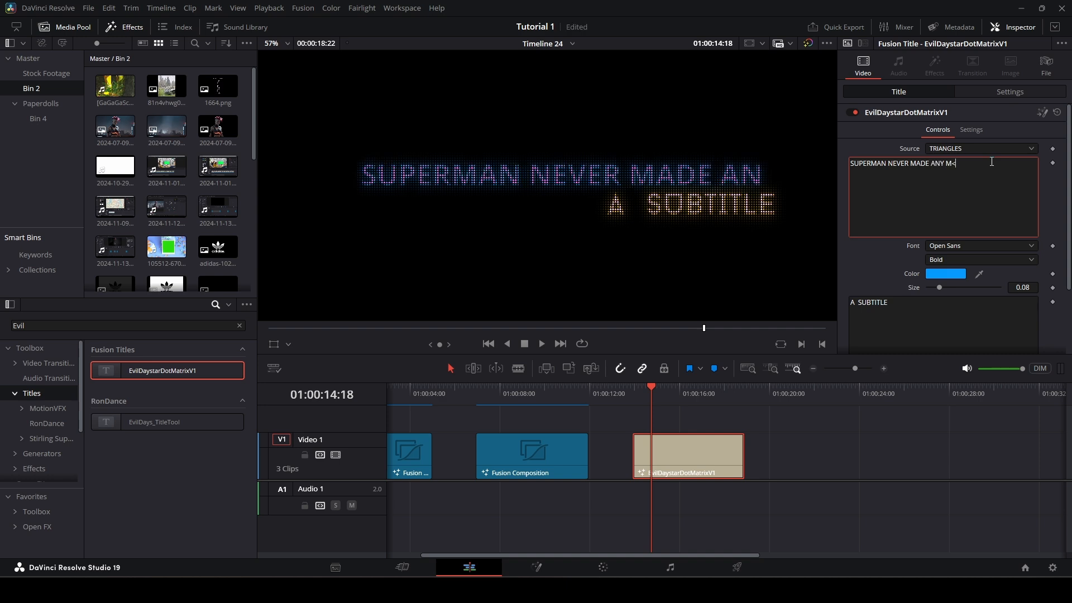
{"action": "type", "text": "ONEY"}
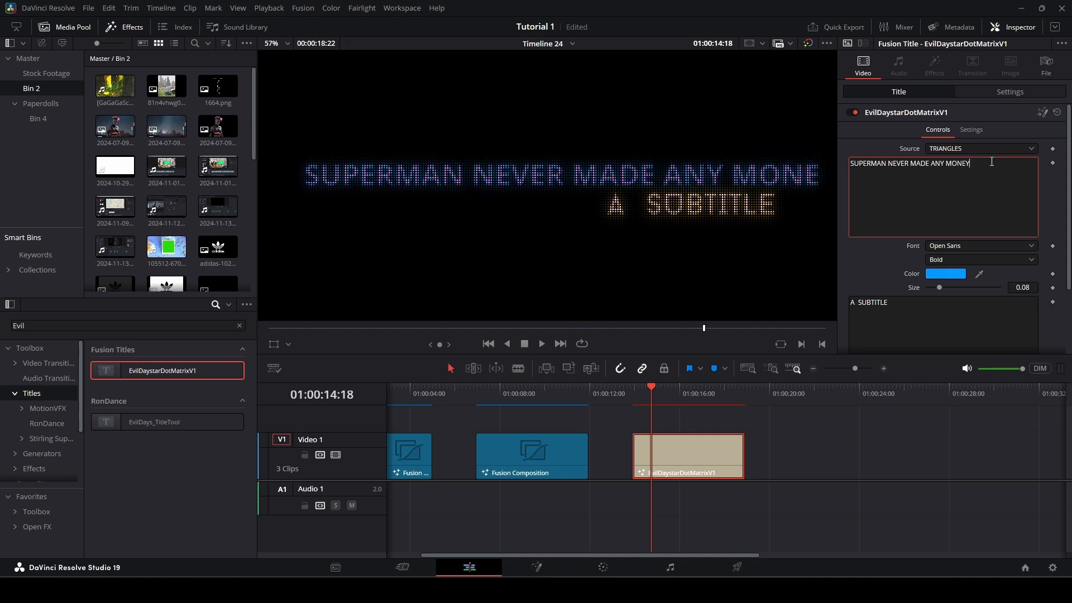
{"action": "scroll", "coordinate": [804, 173], "scroll_direction": "down", "scroll_amount": 4}
{"action": "left_click_drag", "start_coordinate": [710, 182], "coordinate": [691, 188]}
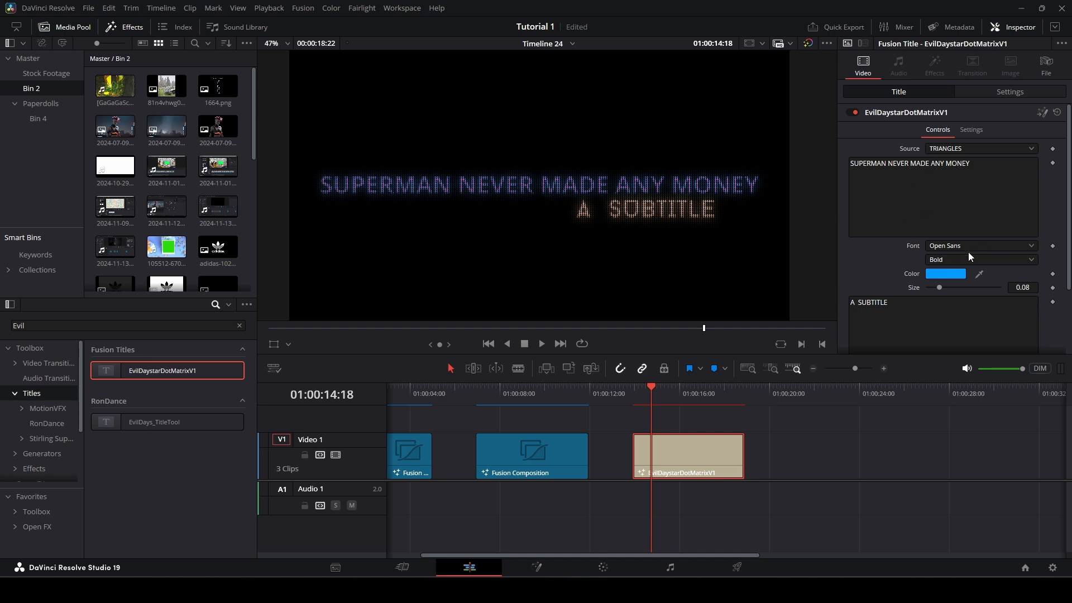
{"action": "scroll", "coordinate": [873, 293], "scroll_direction": "down", "scroll_amount": 3}
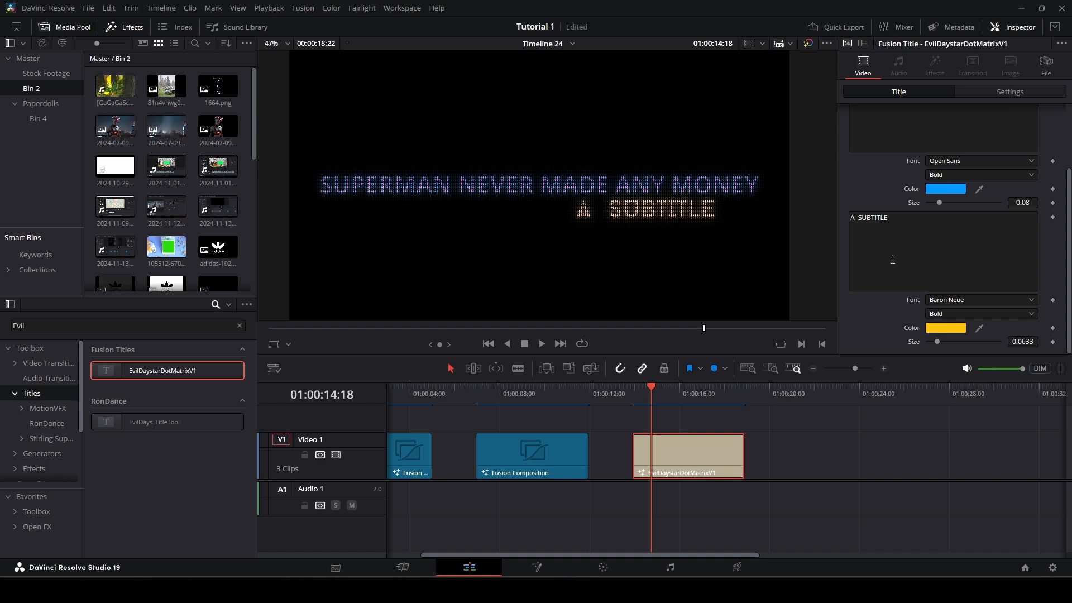
- Open the second Fusion Composition in the Fusion page and bring up the EvilDaystarDotMatrixV1 macro for editing from Merge2
{"action": "left_click", "coordinate": [548, 387]}
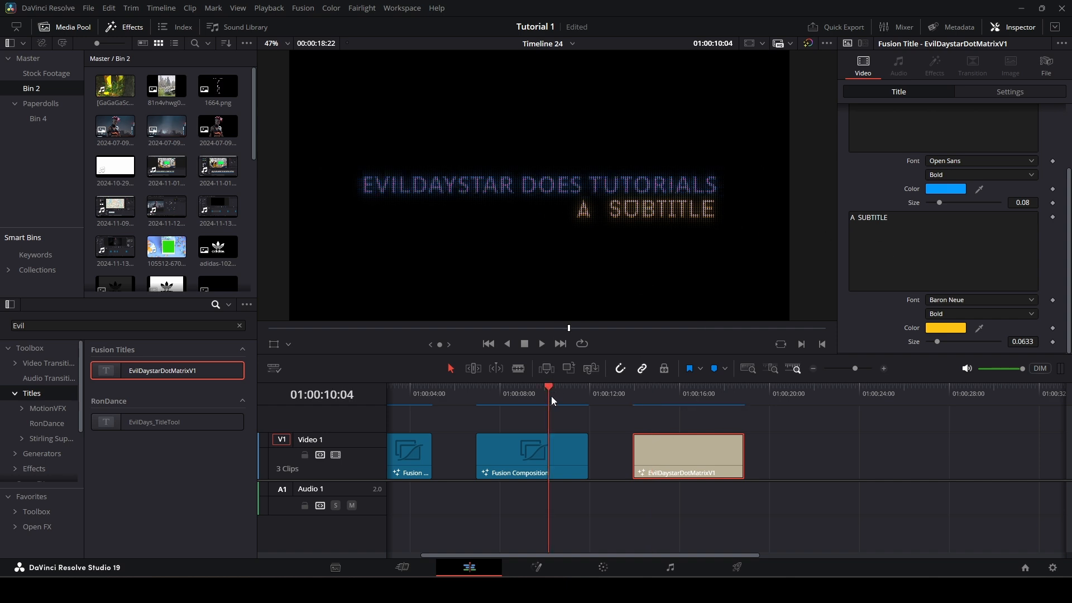
{"action": "right_click", "coordinate": [557, 464]}
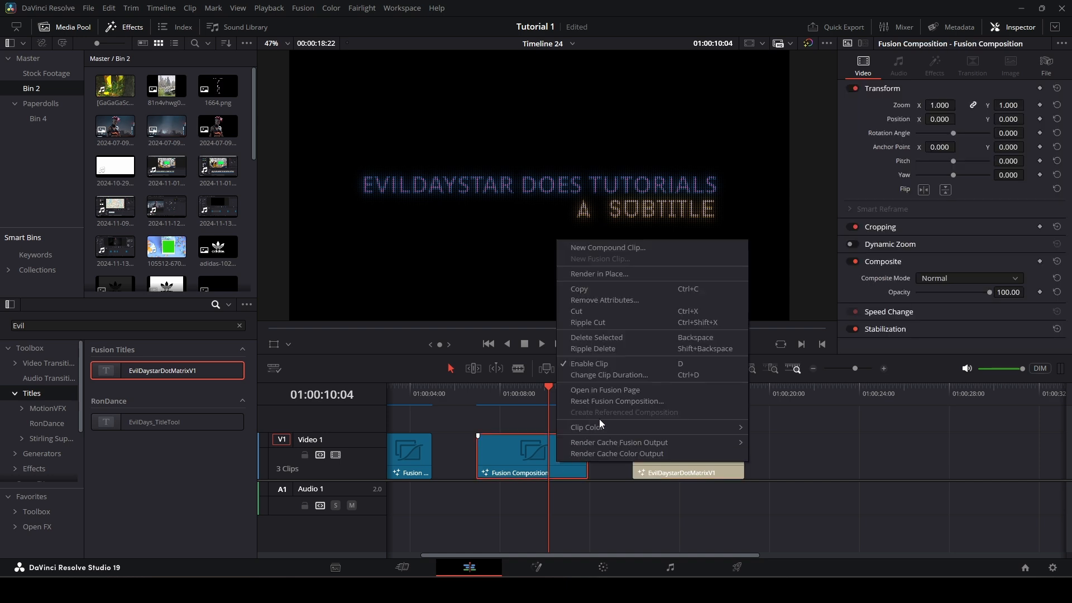
{"action": "left_click", "coordinate": [609, 392]}
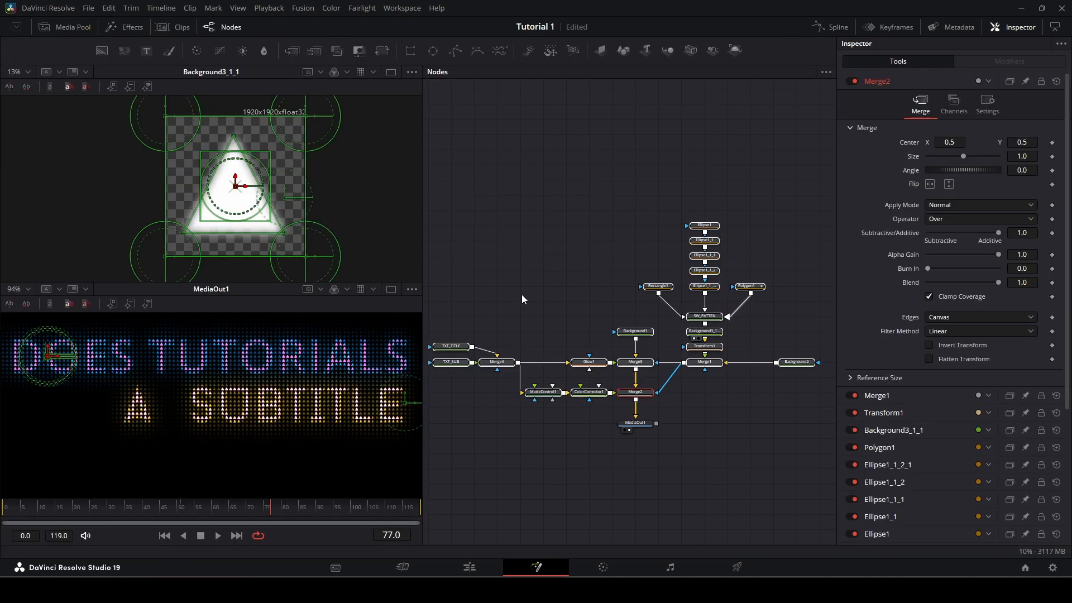
{"action": "right_click", "coordinate": [634, 393]}
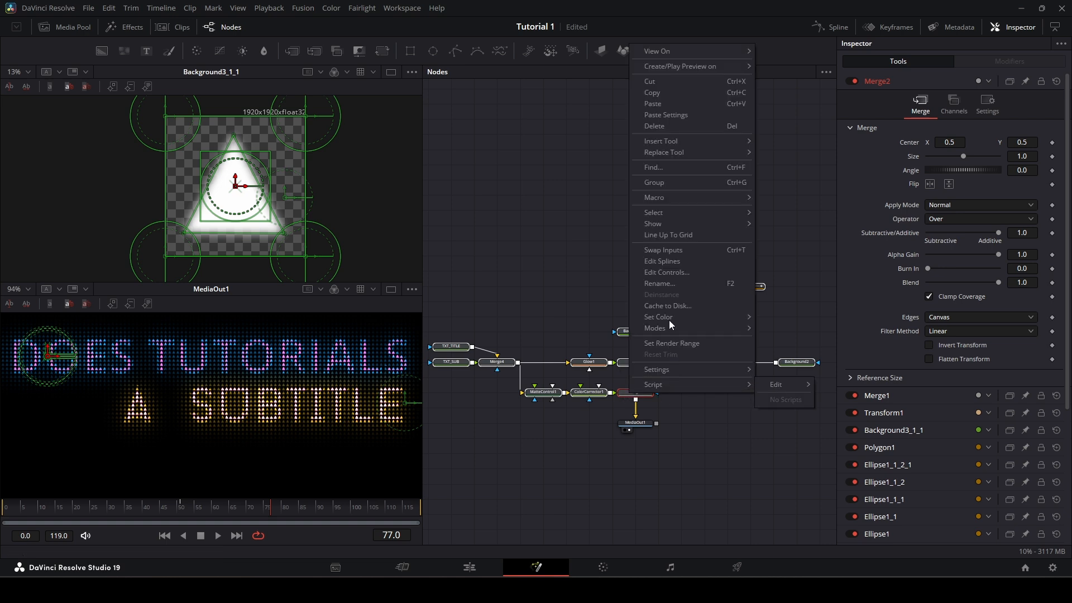
{"action": "mouse_move", "coordinate": [687, 199]}
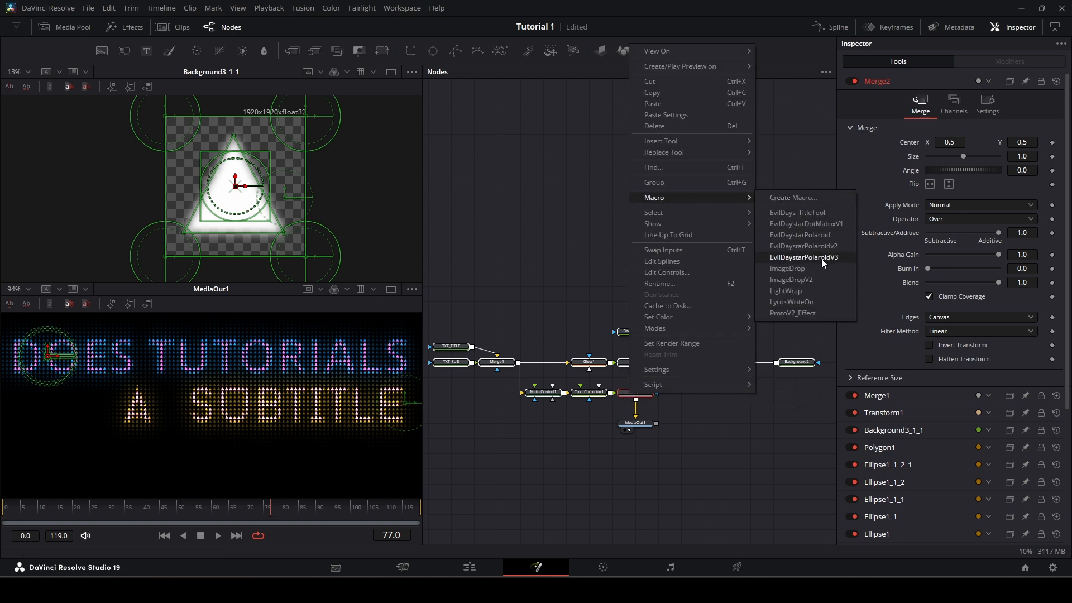
{"action": "left_click", "coordinate": [821, 224]}
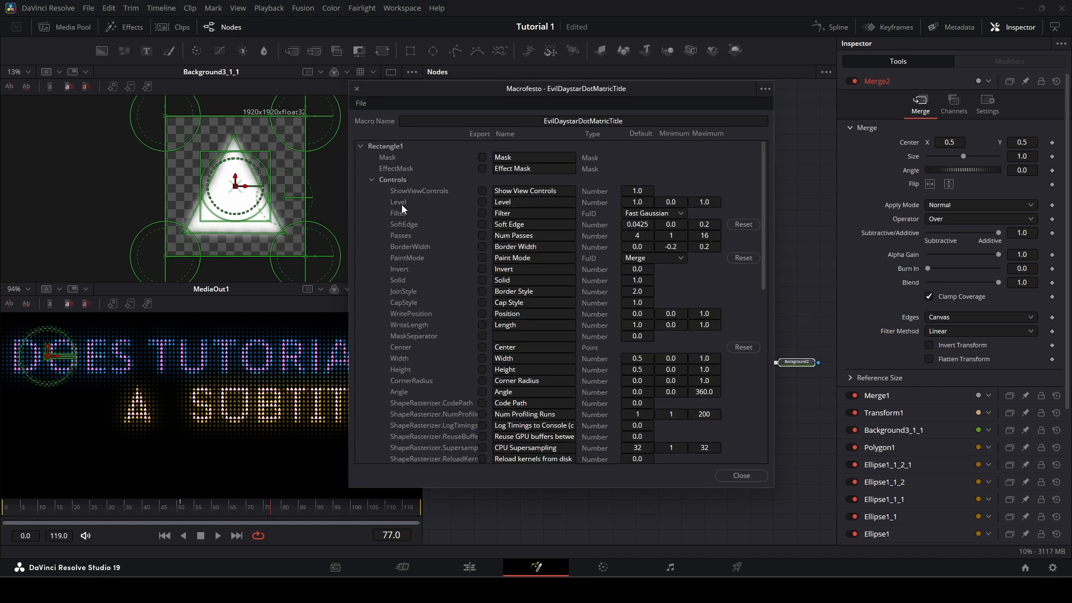
- Examine TXT_TITLE's exported Text parameters and its Layout parameters in the macro, keep the editor open, and collapse TXT_TITLE
{"action": "scroll", "coordinate": [401, 205], "scroll_direction": "down", "scroll_amount": 15}
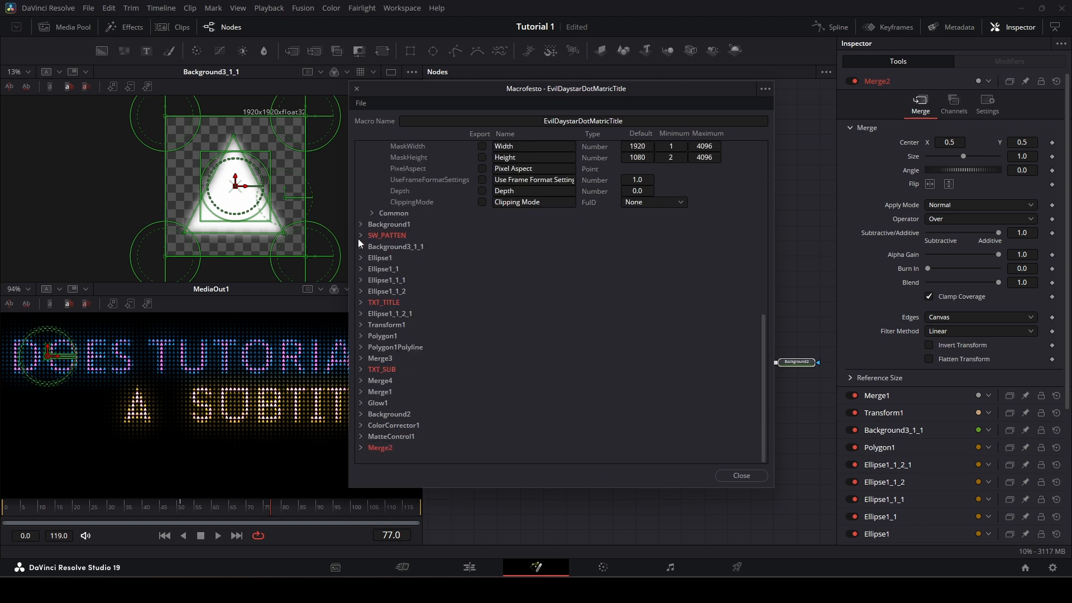
{"action": "left_click", "coordinate": [361, 302]}
{"action": "scroll", "coordinate": [425, 302], "scroll_direction": "down", "scroll_amount": 6}
{"action": "scroll", "coordinate": [442, 301], "scroll_direction": "down", "scroll_amount": 10}
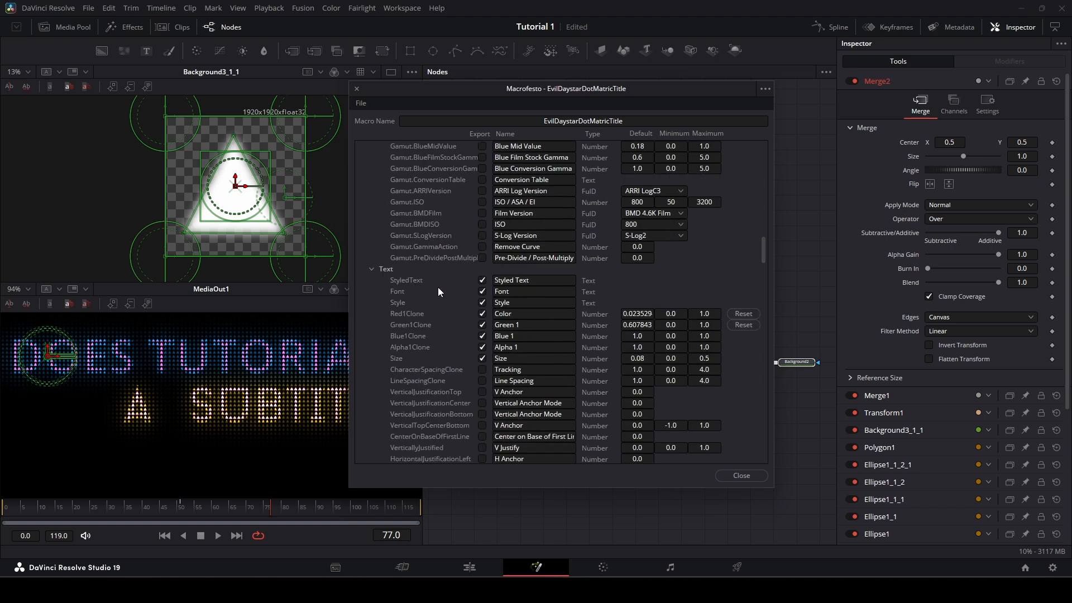
{"action": "scroll", "coordinate": [437, 291], "scroll_direction": "down", "scroll_amount": 5}
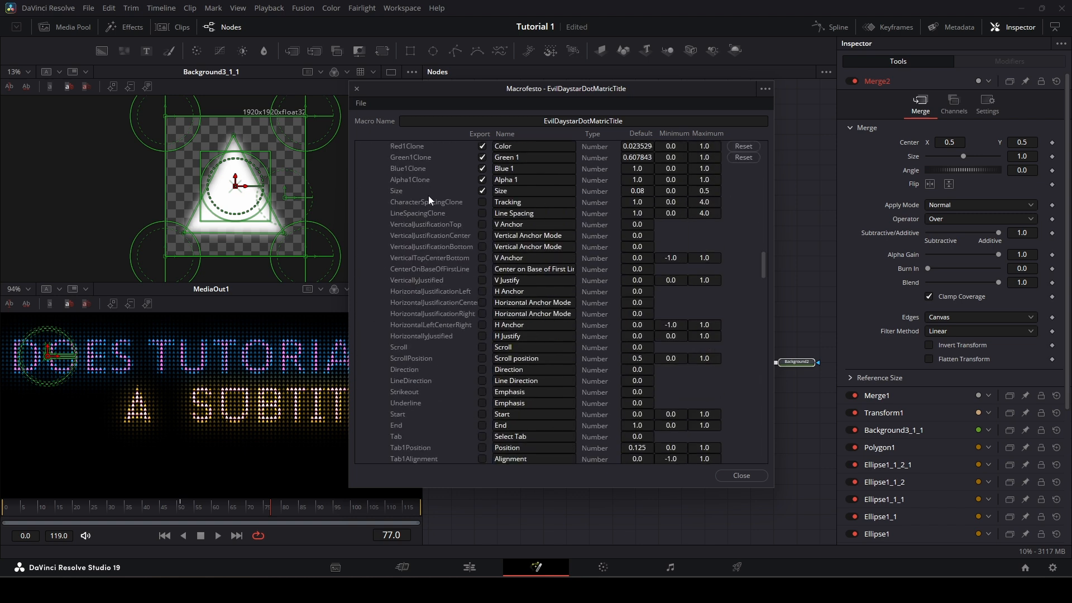
{"action": "scroll", "coordinate": [444, 349], "scroll_direction": "down", "scroll_amount": 10}
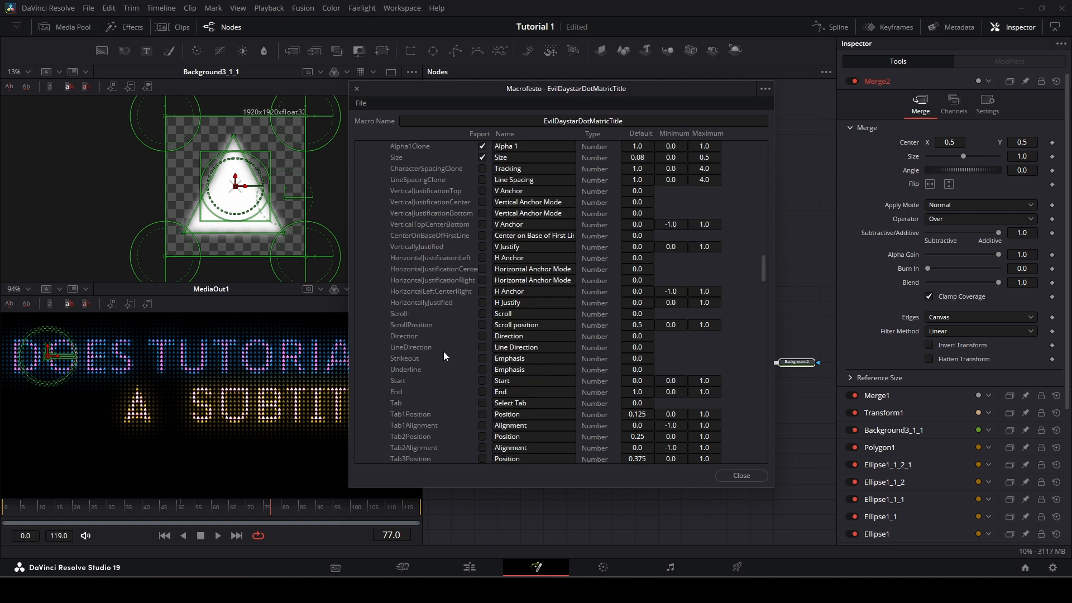
{"action": "scroll", "coordinate": [444, 354], "scroll_direction": "down", "scroll_amount": 7}
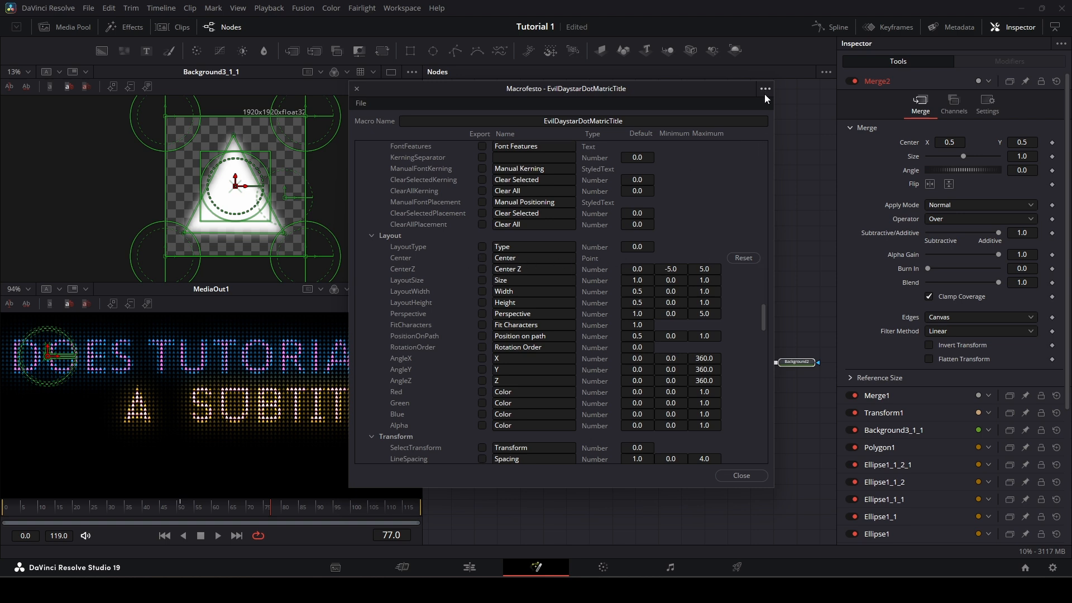
{"action": "left_click", "coordinate": [746, 476]}
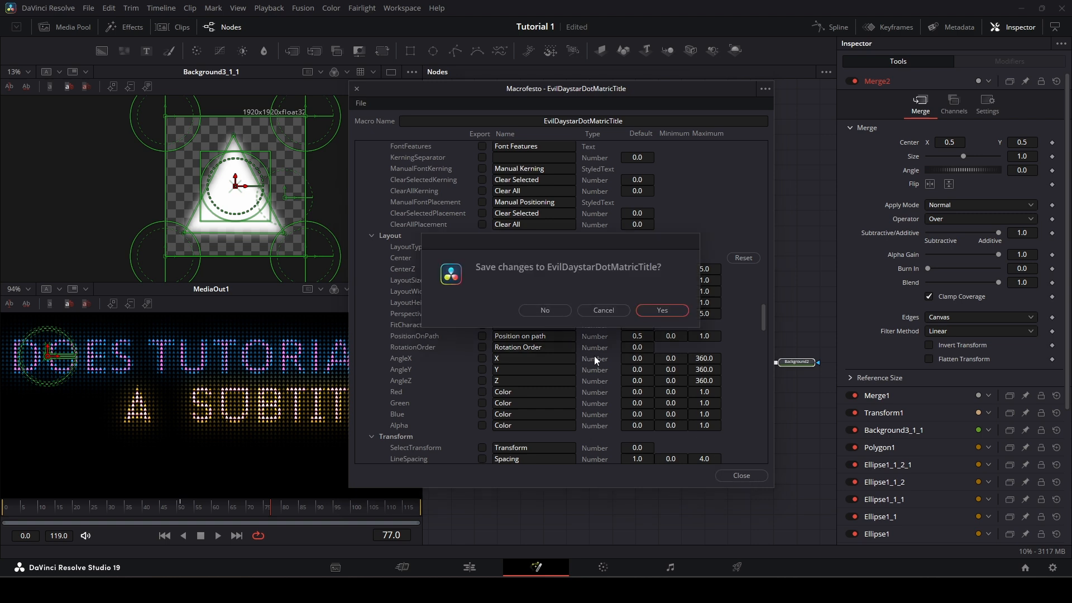
{"action": "left_click", "coordinate": [605, 310]}
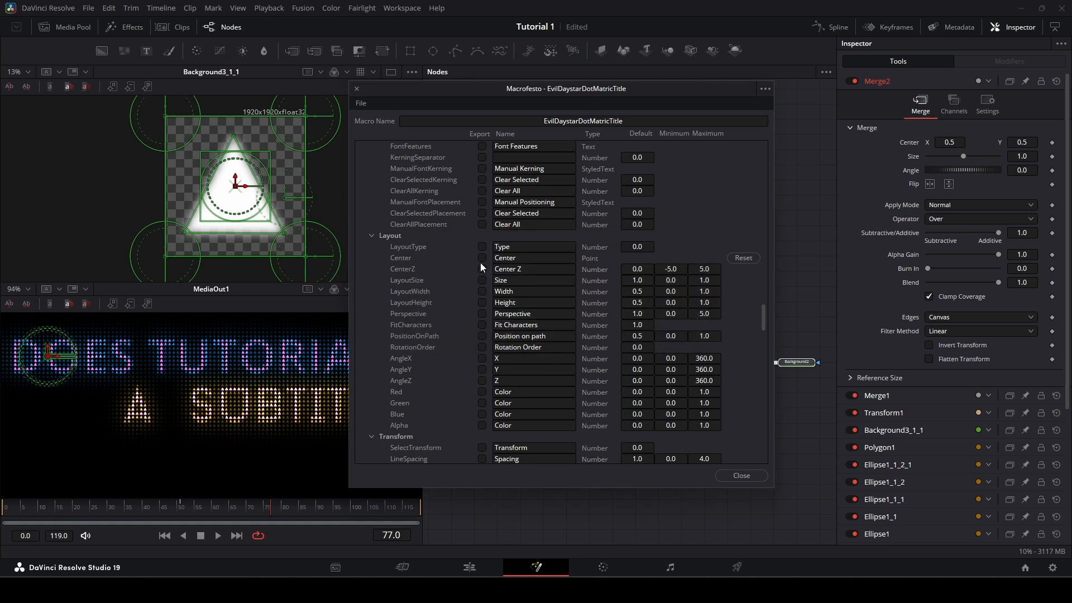
{"action": "scroll", "coordinate": [446, 302], "scroll_direction": "up", "scroll_amount": 20}
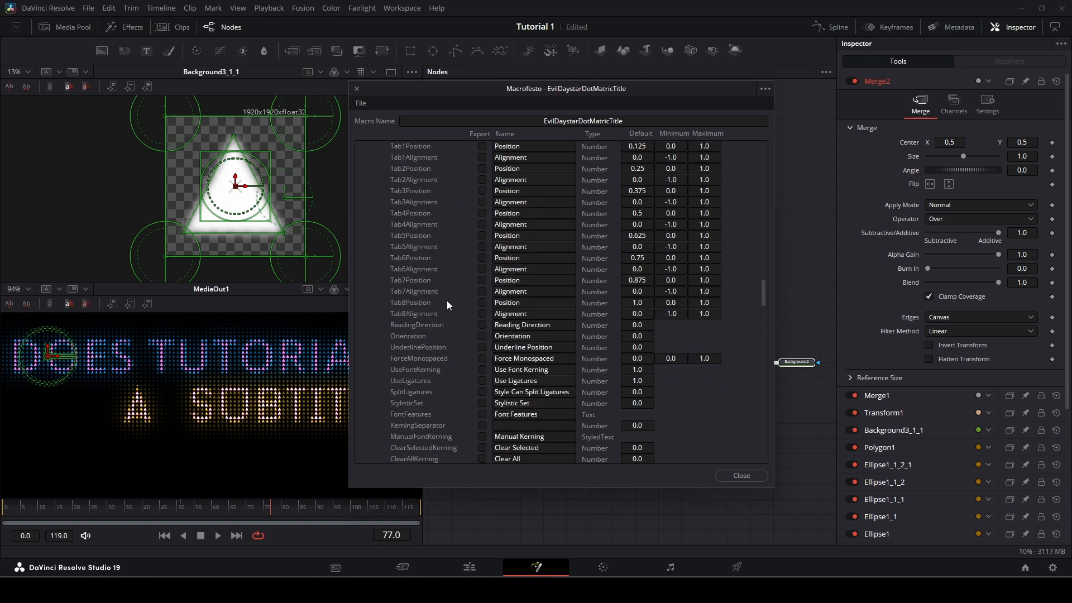
{"action": "scroll", "coordinate": [447, 323], "scroll_direction": "up", "scroll_amount": 3}
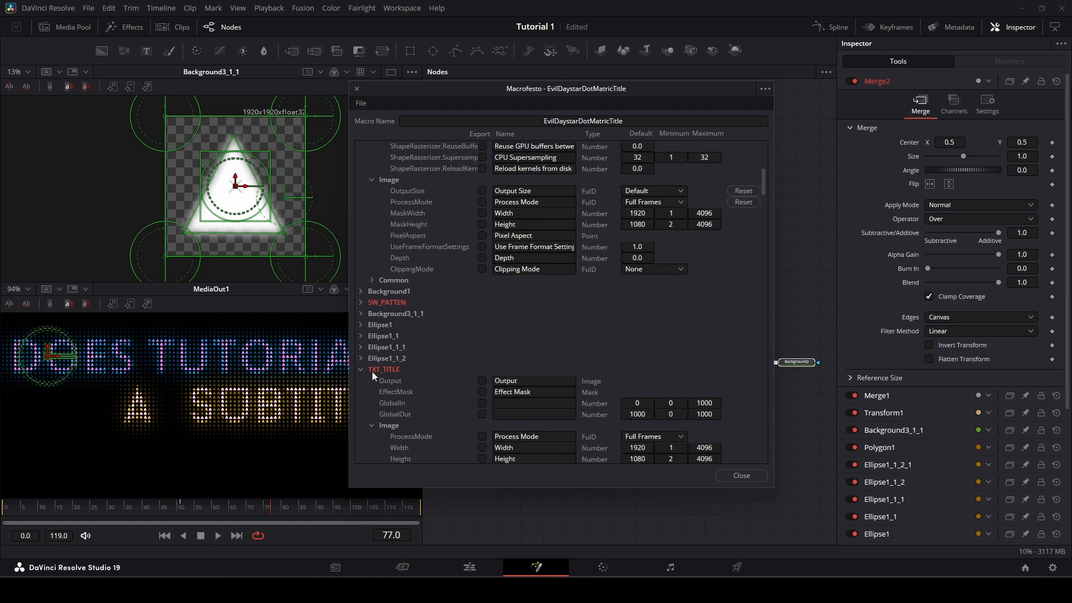
{"action": "left_click", "coordinate": [360, 369]}
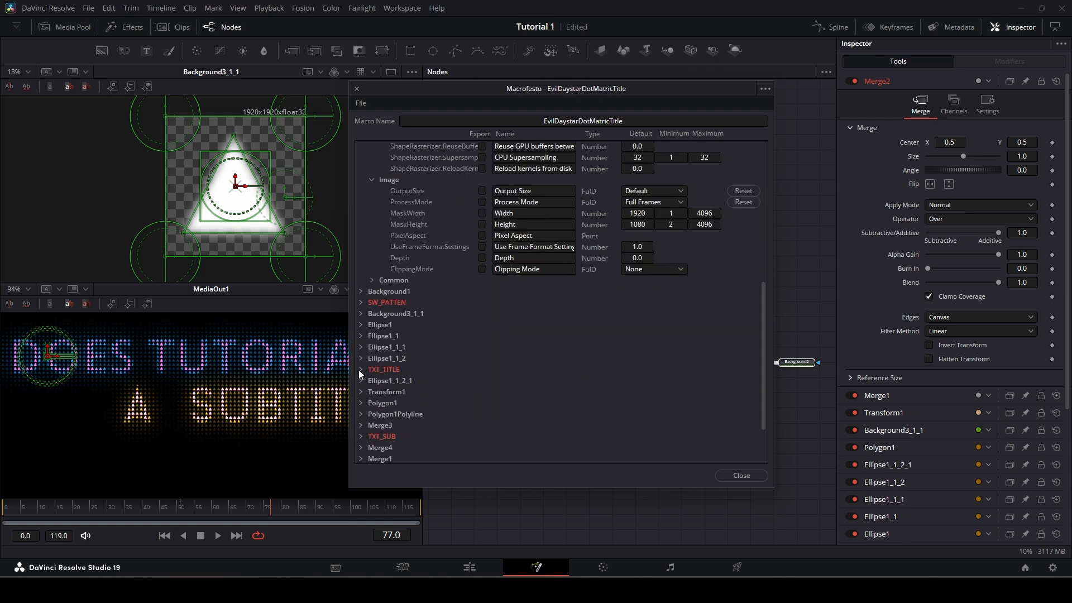
- Export the Layout Center parameter of TXT_SUB in the macro and check its remaining parameters through to Merge2
{"action": "left_click", "coordinate": [361, 436]}
{"action": "scroll", "coordinate": [391, 279], "scroll_direction": "down", "scroll_amount": 8}
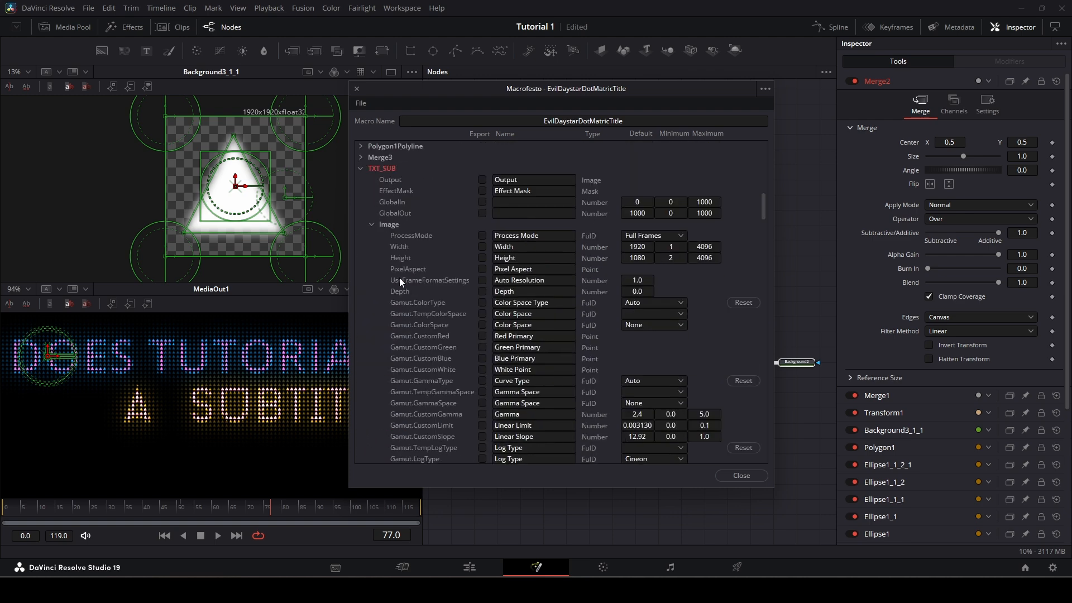
{"action": "scroll", "coordinate": [424, 341], "scroll_direction": "down", "scroll_amount": 15}
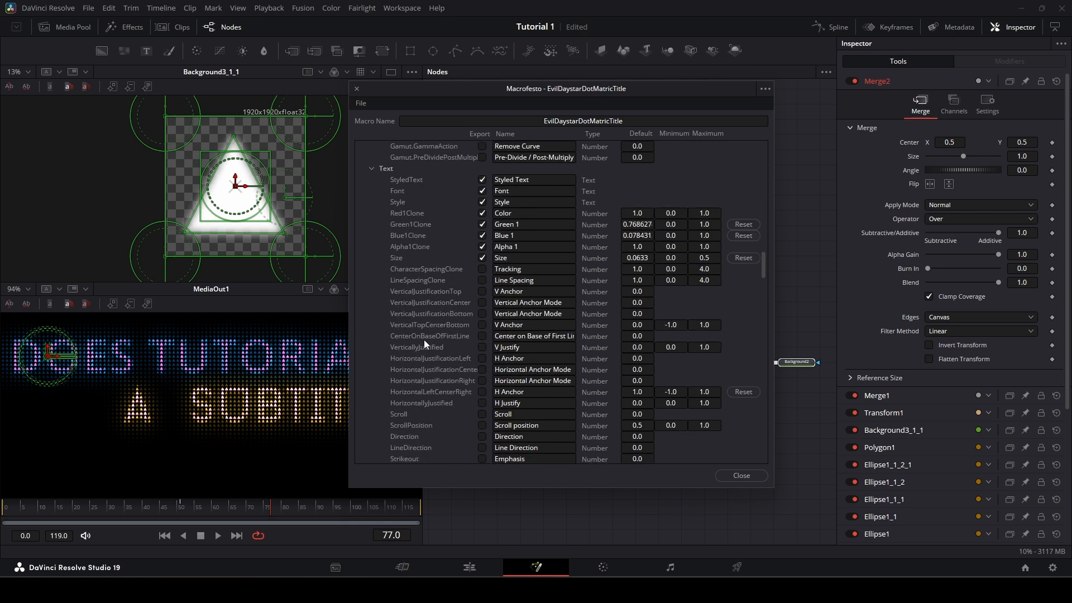
{"action": "scroll", "coordinate": [425, 326], "scroll_direction": "down", "scroll_amount": 10}
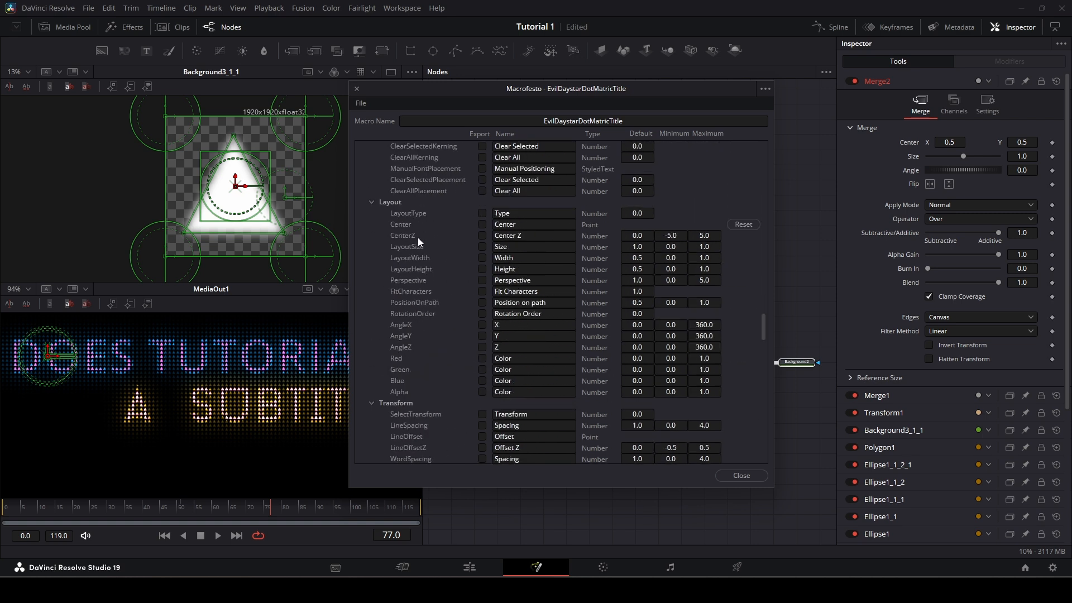
{"action": "left_click", "coordinate": [482, 224]}
{"action": "scroll", "coordinate": [416, 318], "scroll_direction": "down", "scroll_amount": 5}
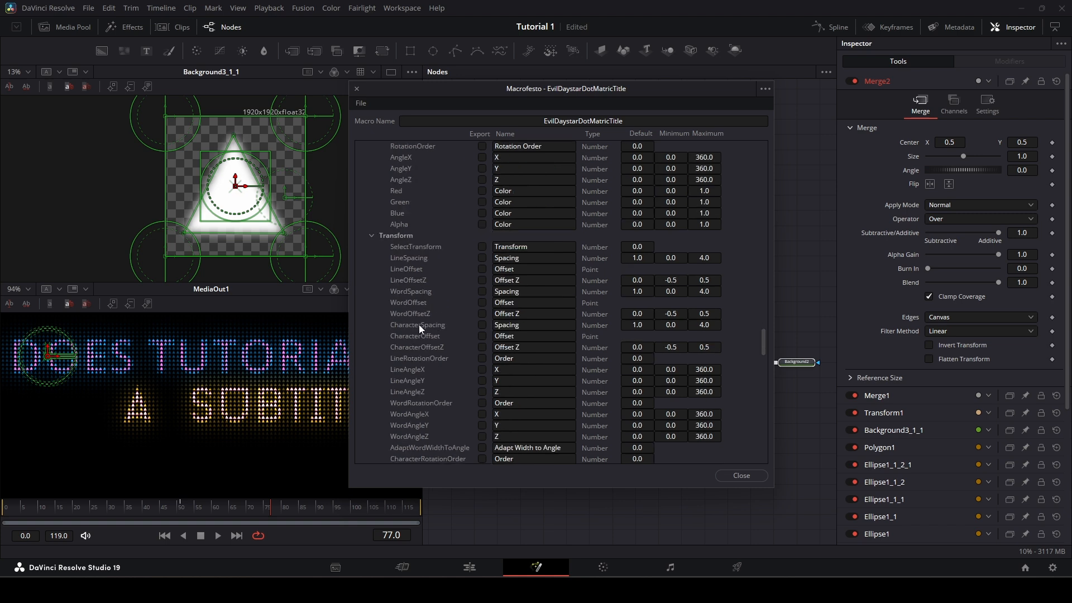
{"action": "scroll", "coordinate": [419, 324], "scroll_direction": "down", "scroll_amount": 5}
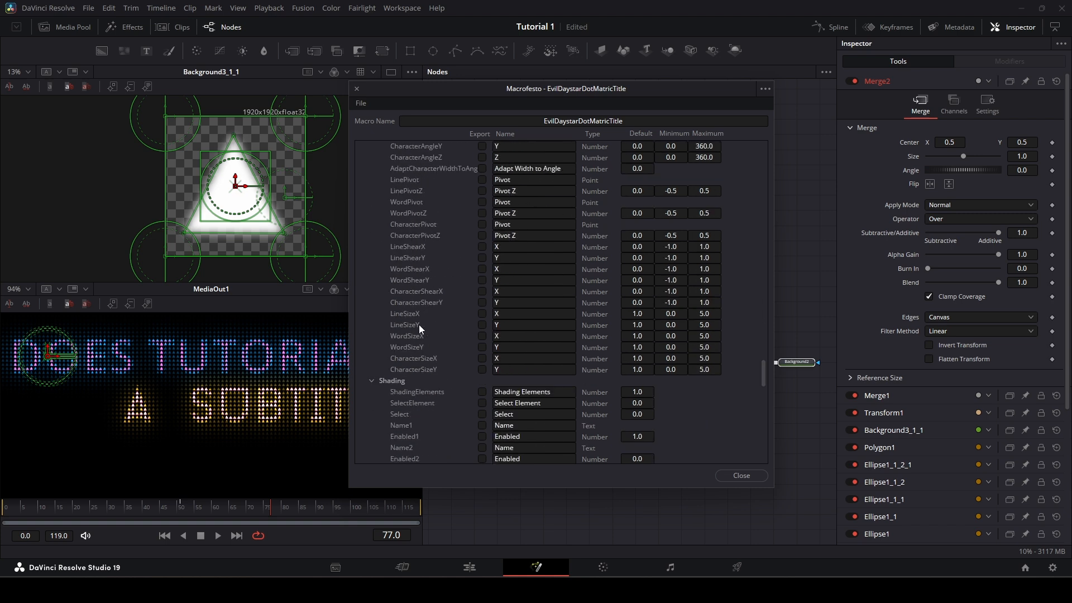
{"action": "scroll", "coordinate": [419, 324], "scroll_direction": "down", "scroll_amount": 15}
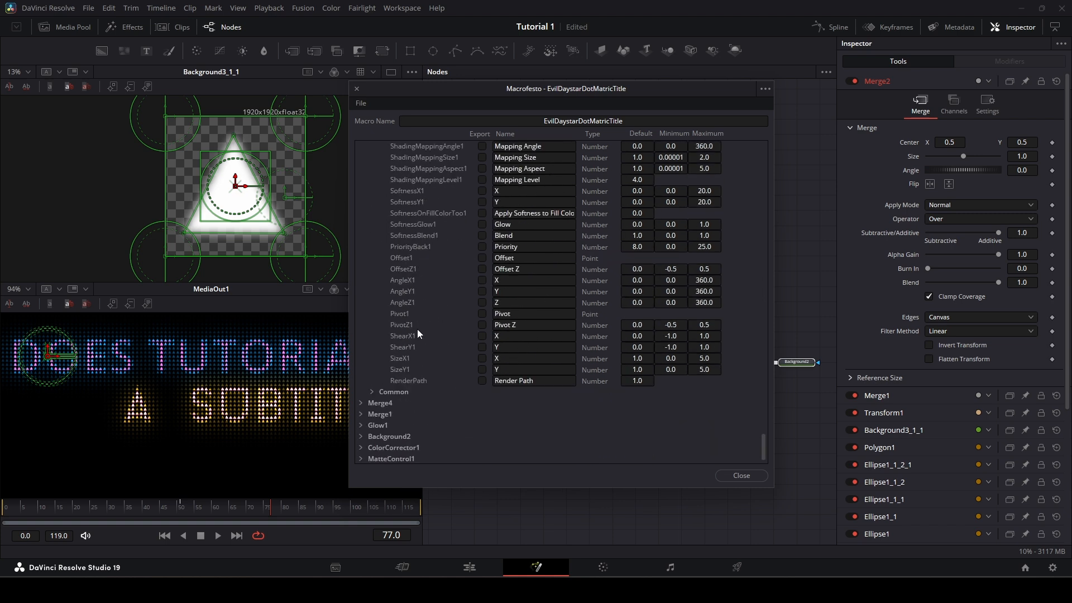
{"action": "scroll", "coordinate": [417, 329], "scroll_direction": "down", "scroll_amount": 1}
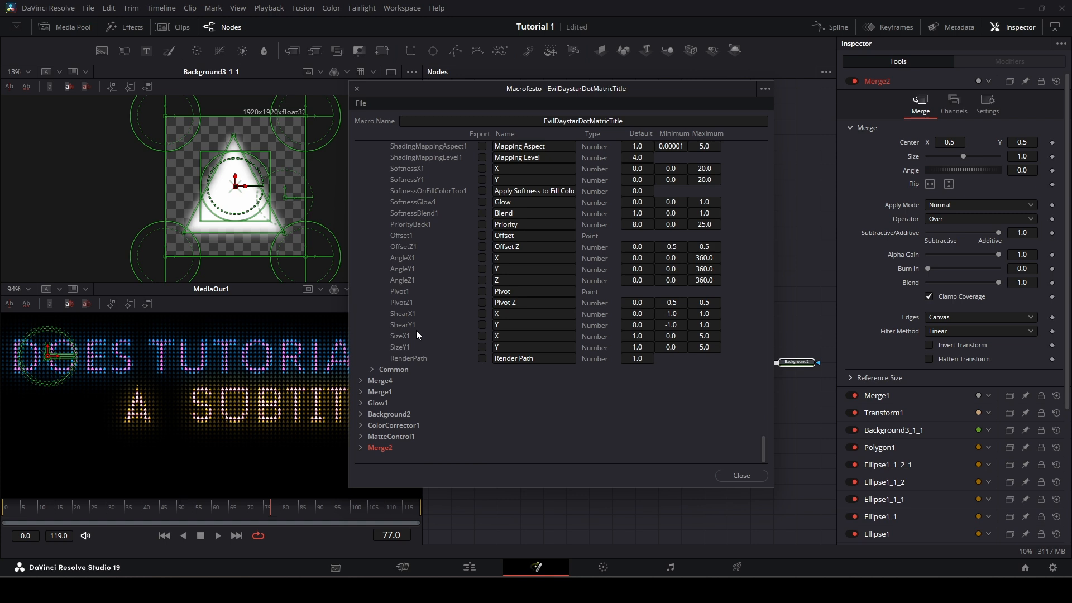
- Save the macro changes, and in File Explorer replace EvilDaystarDotMatrixV1.setting in the Titles folder by moving in the updated file from Macros
{"action": "left_click", "coordinate": [735, 478]}
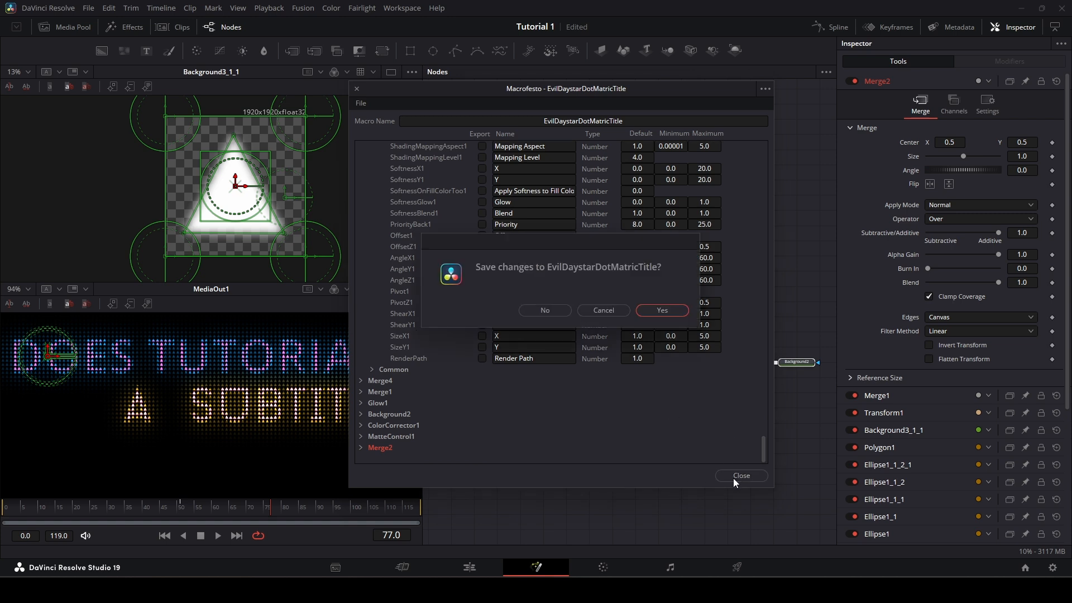
{"action": "left_click", "coordinate": [657, 309]}
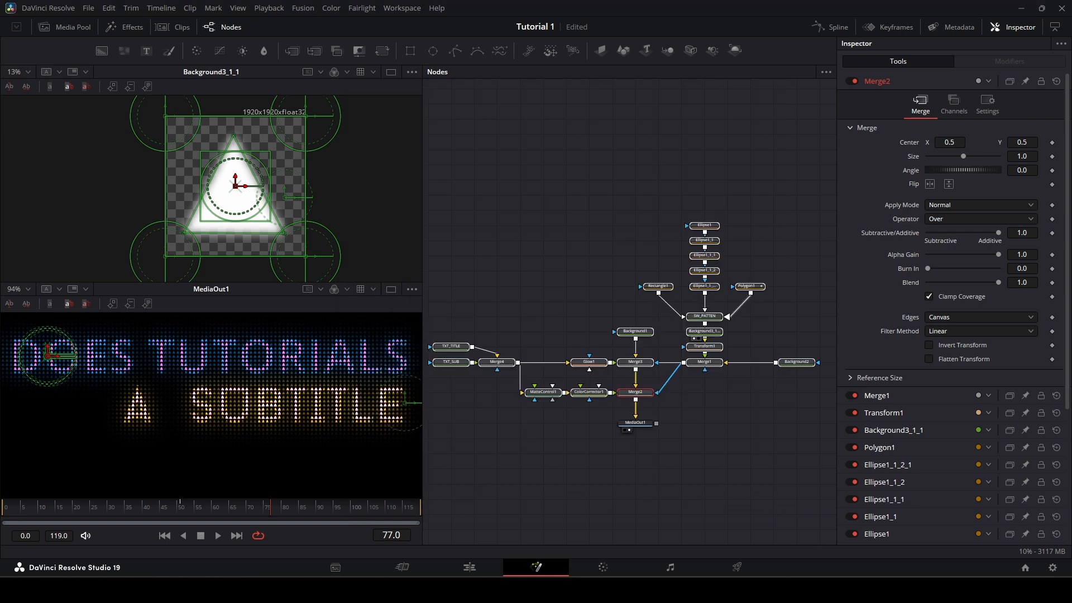
{"action": "mouse_move", "coordinate": [574, 590]}
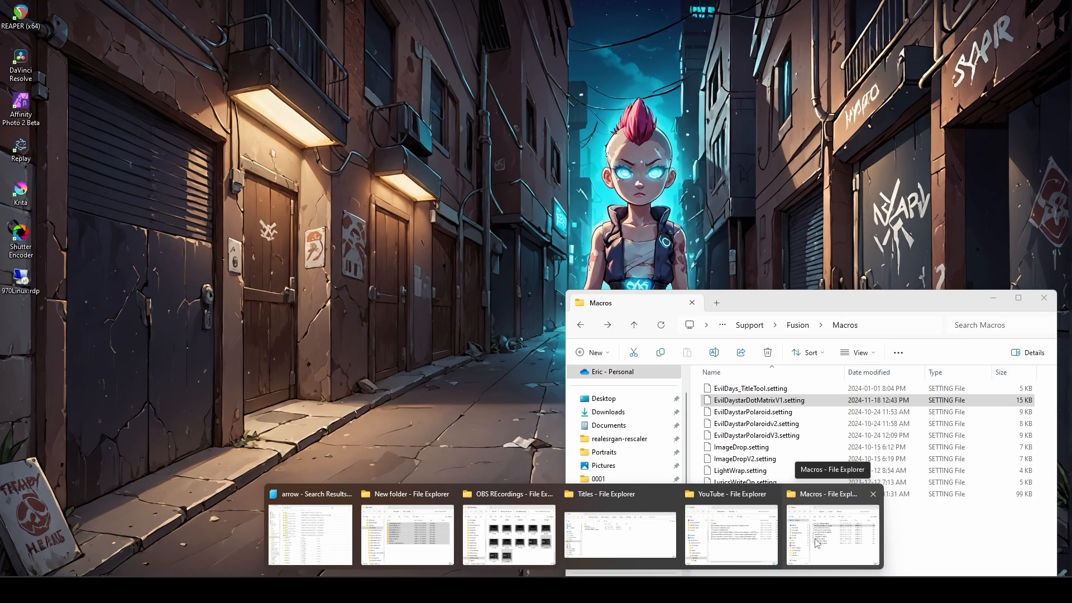
{"action": "left_click", "coordinate": [817, 543]}
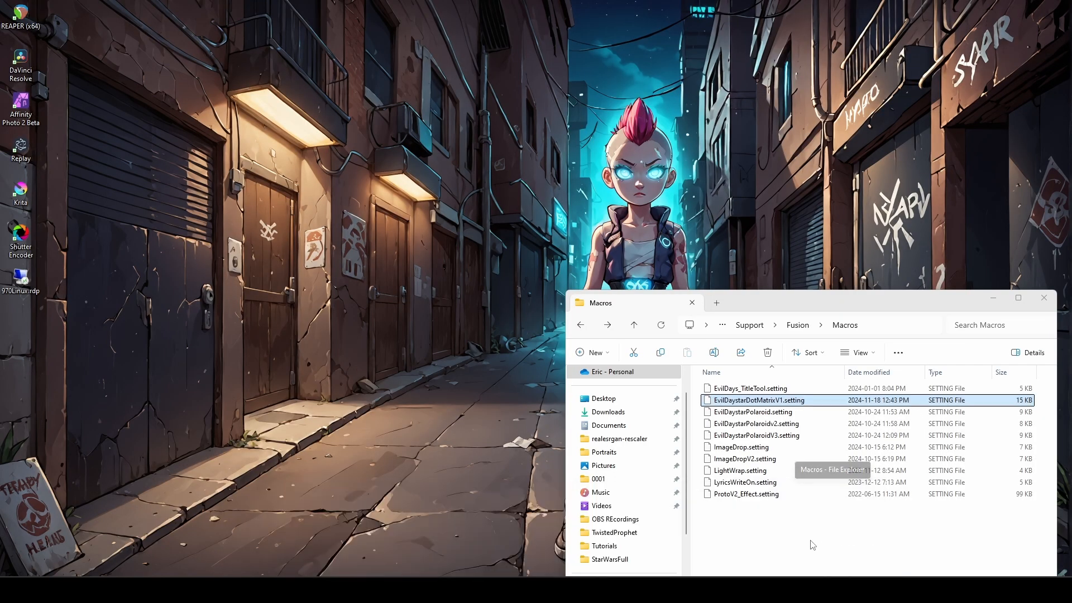
{"action": "mouse_move", "coordinate": [692, 554]}
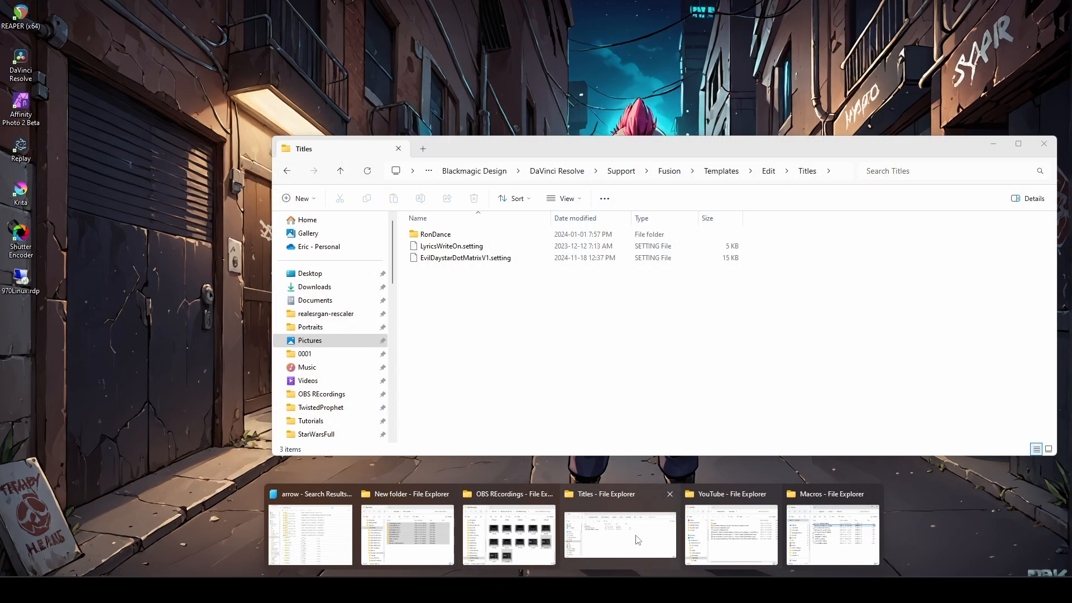
{"action": "left_click", "coordinate": [638, 540]}
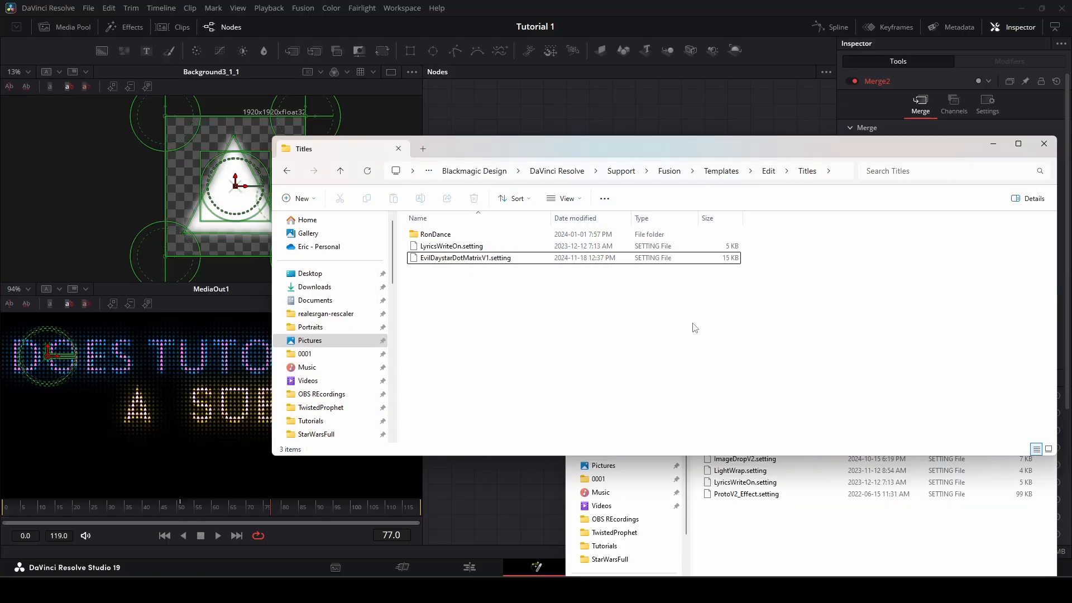
{"action": "left_click_drag", "start_coordinate": [678, 146], "coordinate": [473, 88]}
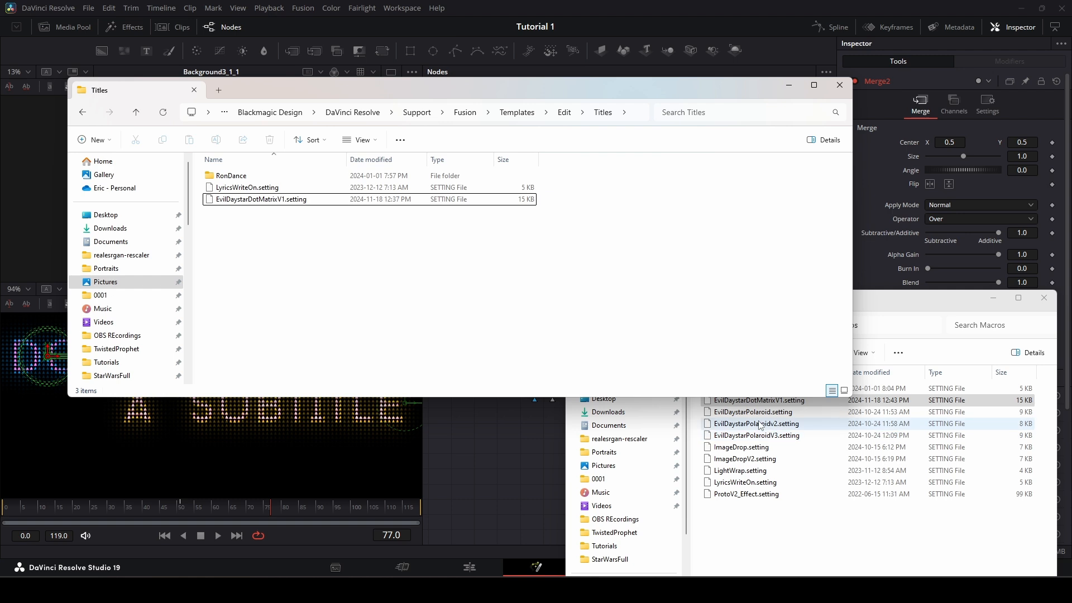
{"action": "left_click_drag", "start_coordinate": [757, 400], "coordinate": [448, 316]}
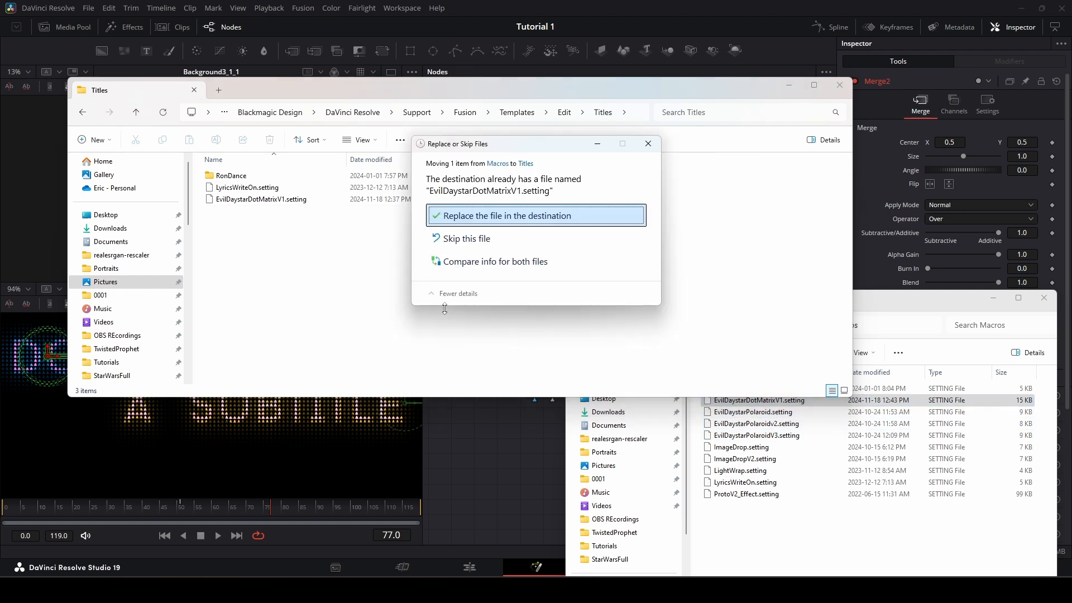
{"action": "left_click", "coordinate": [493, 225]}
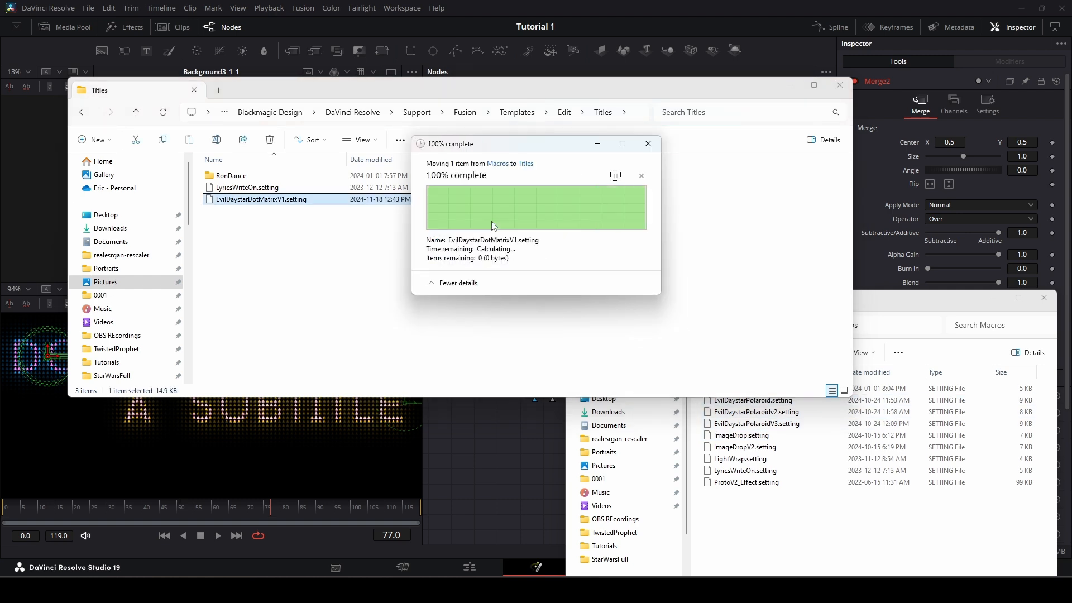
- Switch back to DaVinci Resolve's Edit page and delete the old EvilDaystarDotMatrixV1 clip from the timeline
{"action": "left_click", "coordinate": [507, 494]}
{"action": "left_click", "coordinate": [469, 567]}
{"action": "left_click", "coordinate": [700, 452]}
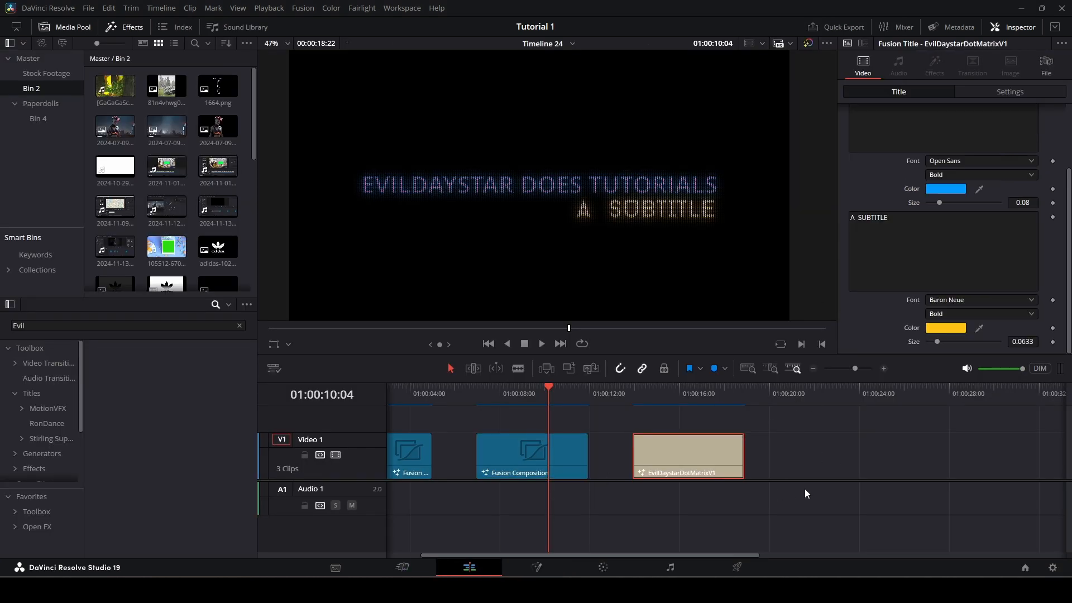
{"action": "scroll", "coordinate": [906, 267], "scroll_direction": "up", "scroll_amount": 3}
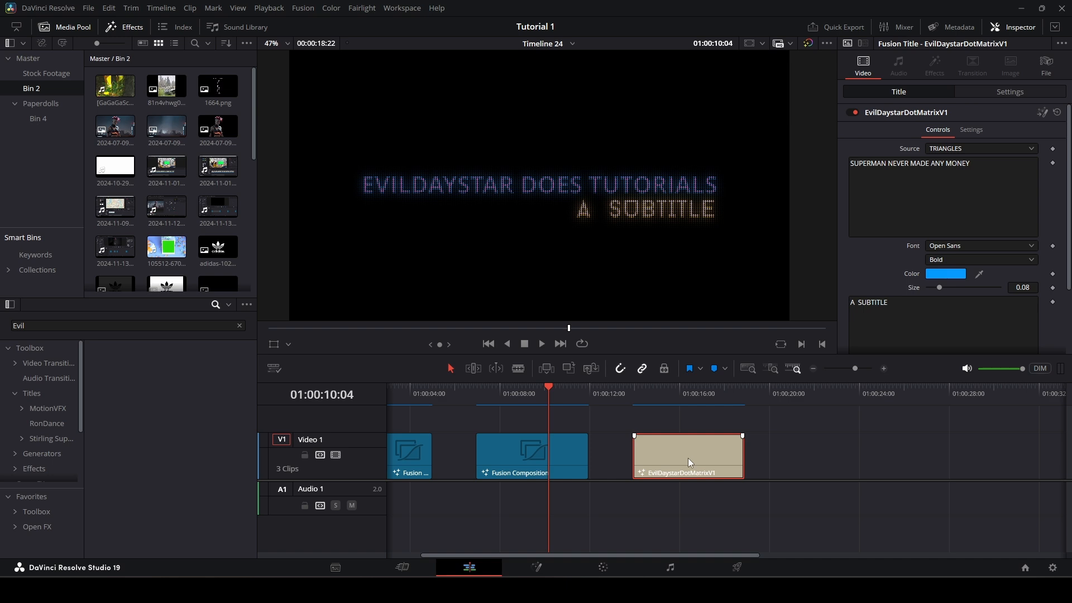
{"action": "key", "text": "Delete"}
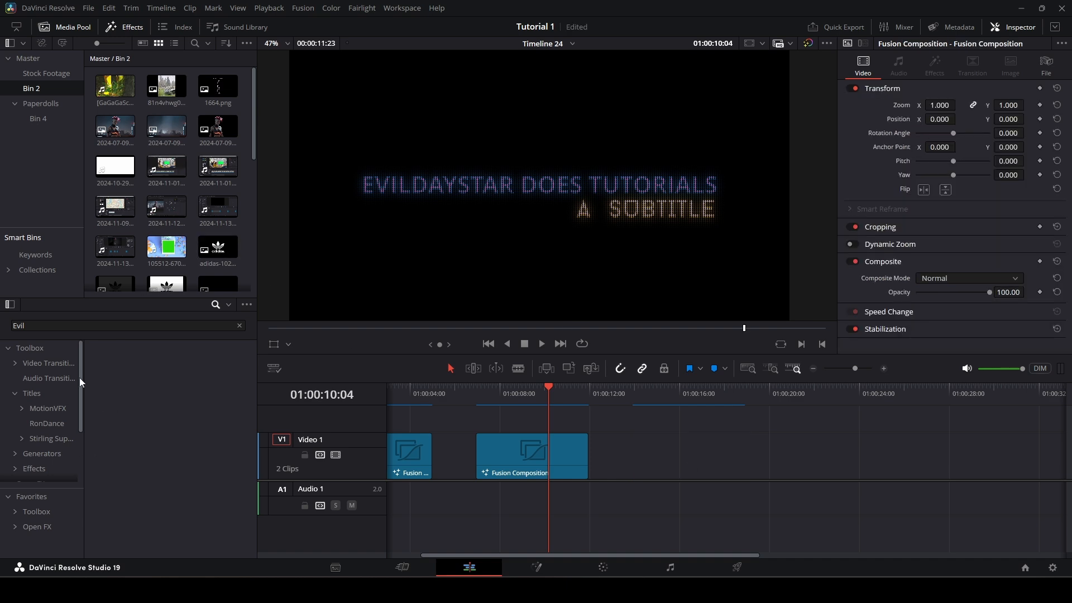
- Add a fresh EvilDaystarDotMatrixV1 title to Video 1 after the second Fusion Composition, with the playhead at 01:00:15:09, and select it
{"action": "left_click", "coordinate": [34, 394]}
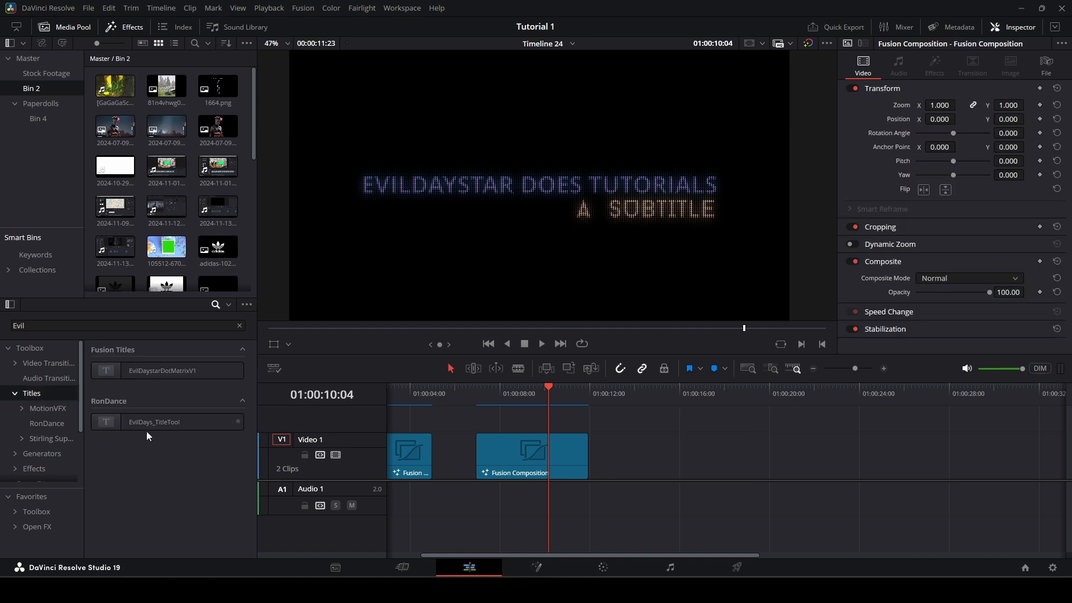
{"action": "left_click_drag", "start_coordinate": [180, 371], "coordinate": [664, 466]}
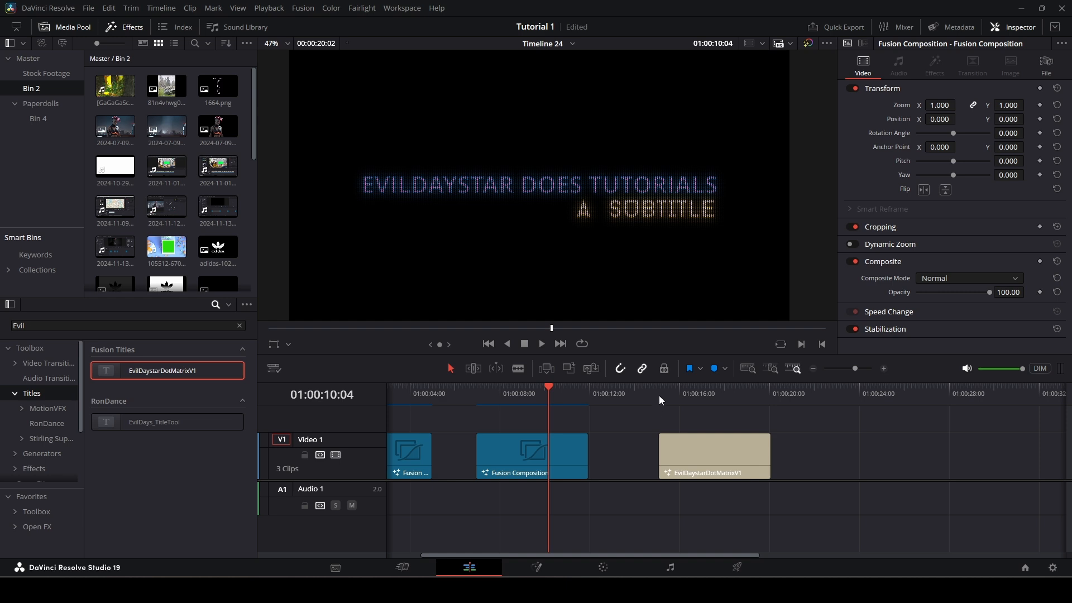
{"action": "left_click", "coordinate": [664, 394]}
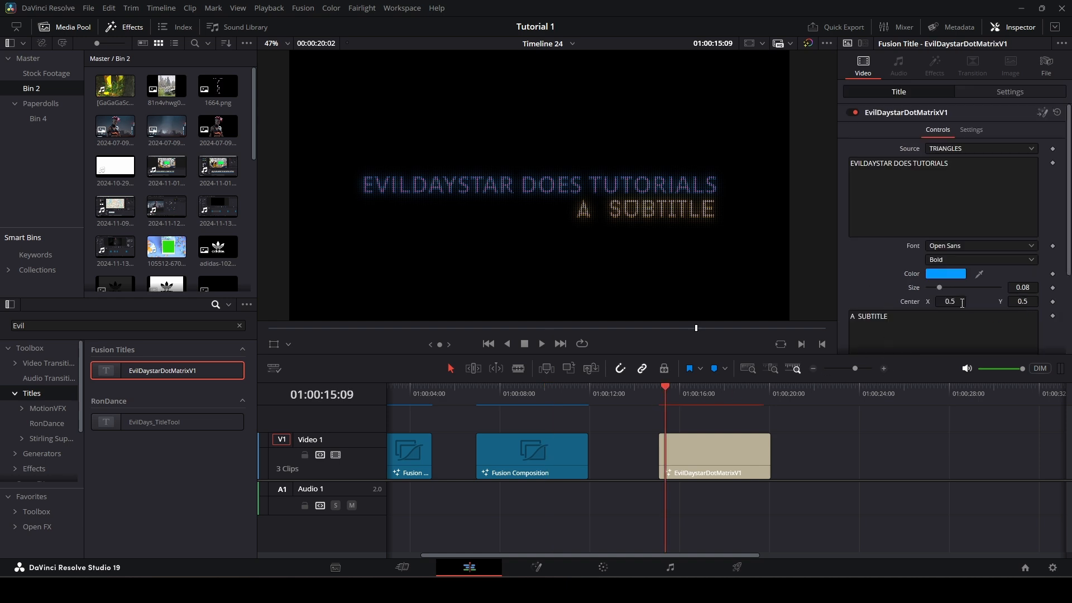
{"action": "left_click", "coordinate": [705, 470]}
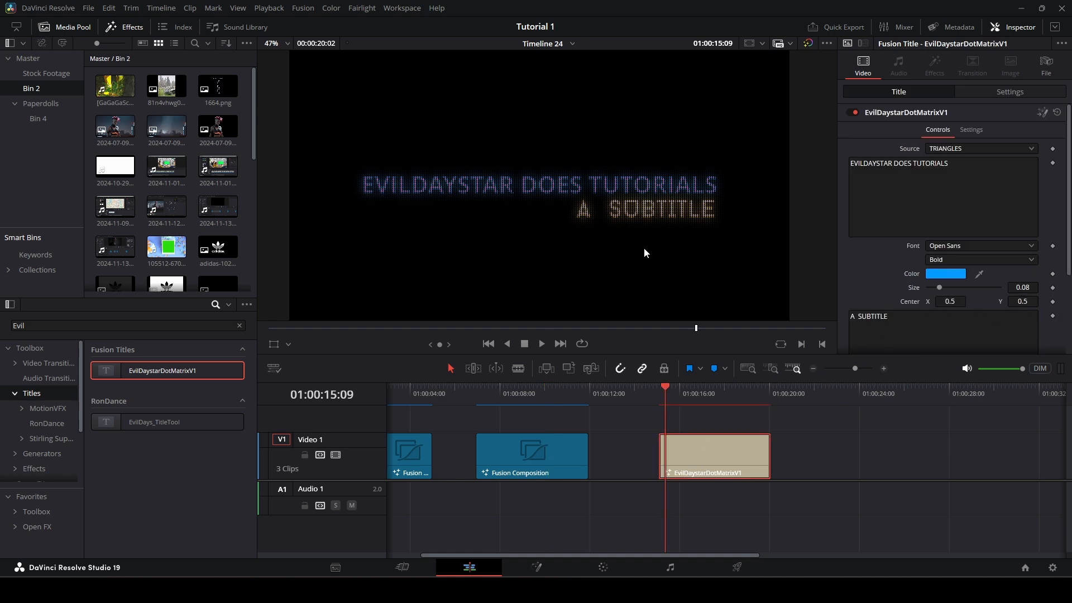
- Replace the new title clip's main text with ROBITS DON'T HAVE RIGHTS ... RIGHT
{"action": "left_click", "coordinate": [967, 170]}
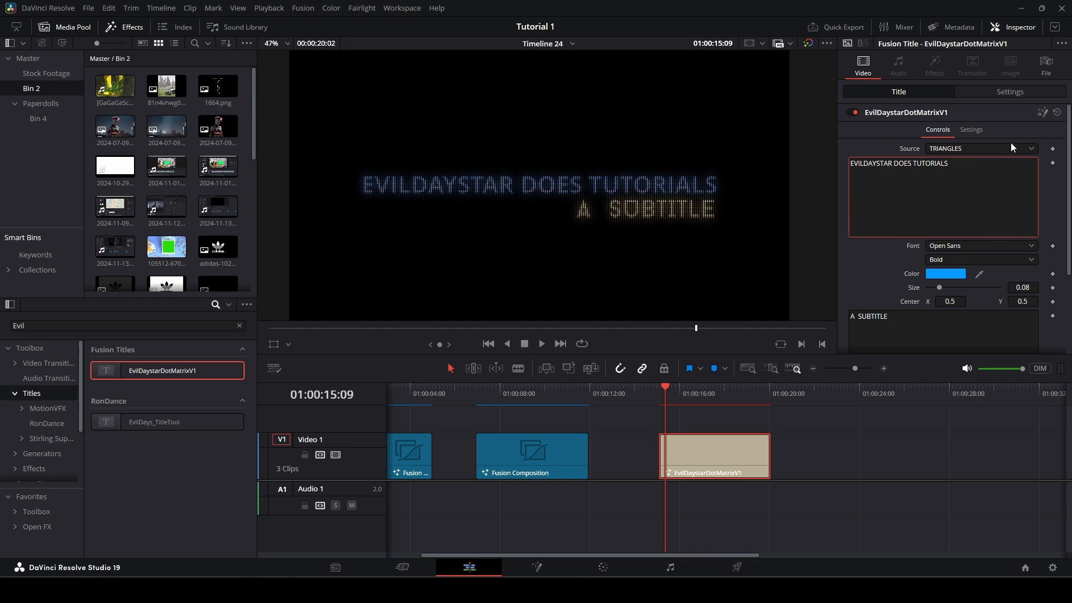
{"action": "key", "text": "ctrl+a"}
{"action": "type", "text": "ROBO"}
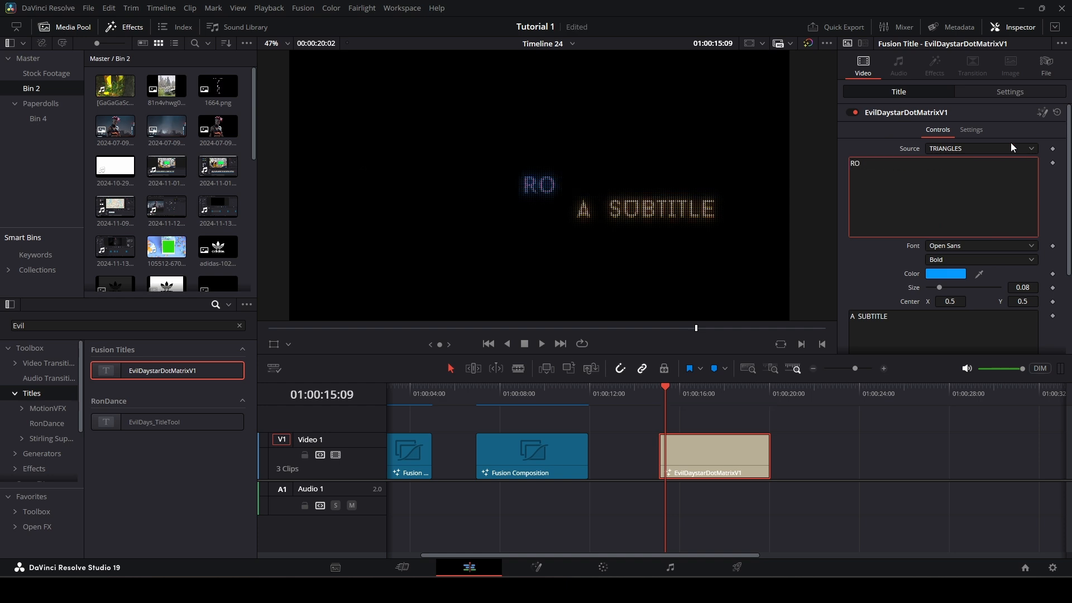
{"action": "key", "text": "BackSpace"}
{"action": "key", "text": "BackSpace"}
{"action": "type", "text": "BITS"}
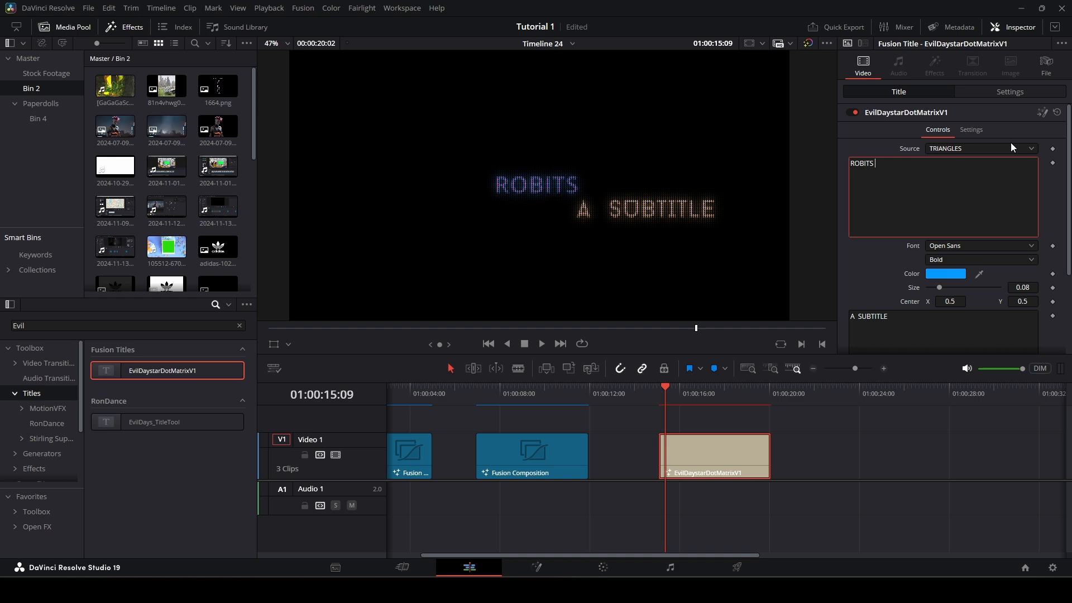
{"action": "type", "text": " DON'T  HAB"}
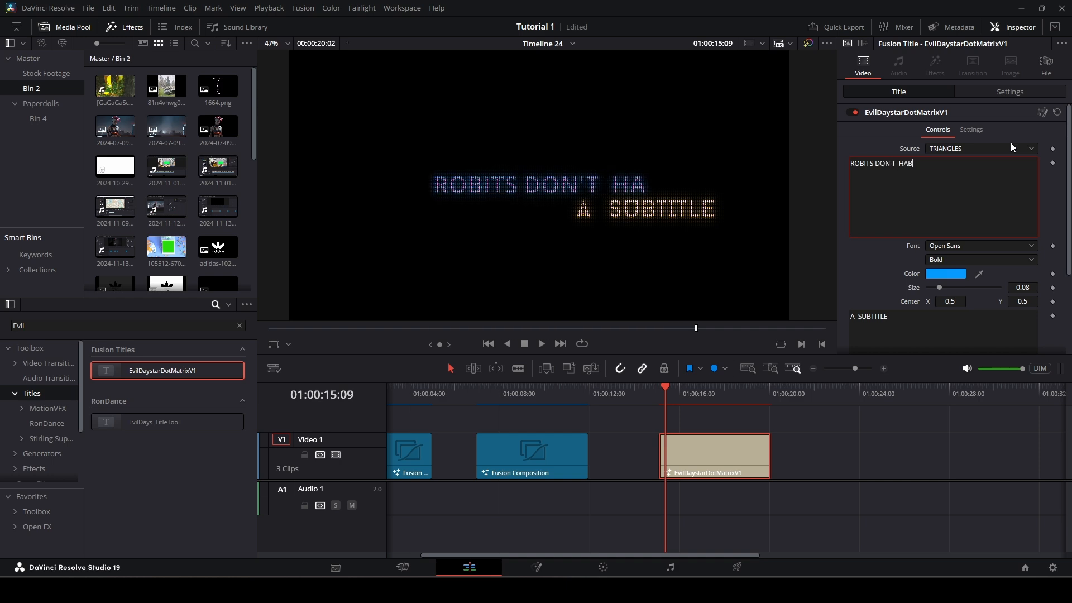
{"action": "key", "text": "BackSpace"}
{"action": "type", "text": "VE RIGHT"}
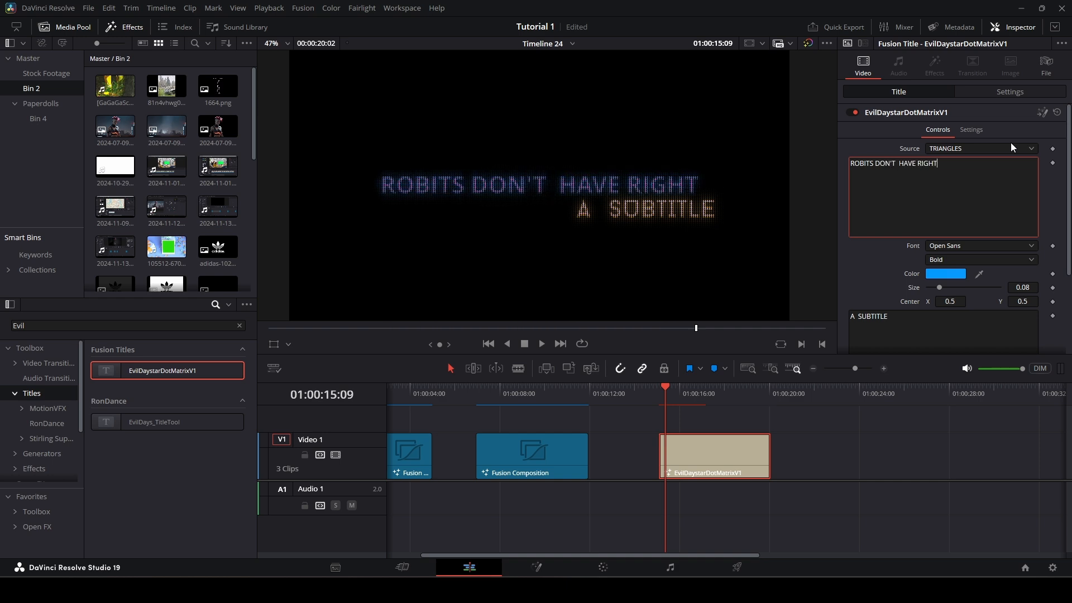
{"action": "type", "text": "S ... RIGHT"}
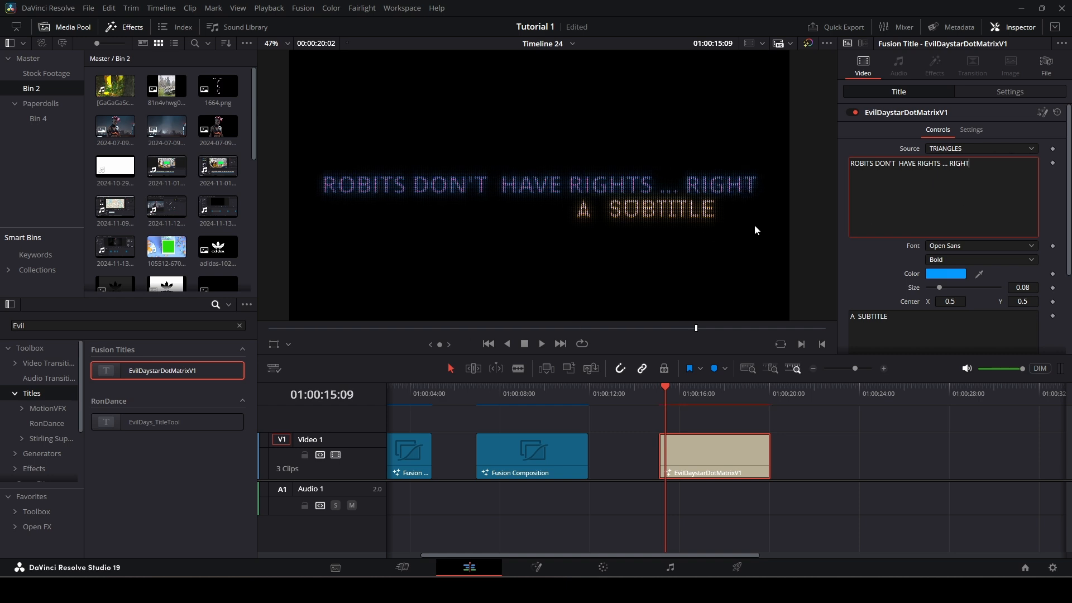
- Replace the subtitle text of the title clip with NO THEY DON'T
{"action": "double_click", "coordinate": [915, 318]}
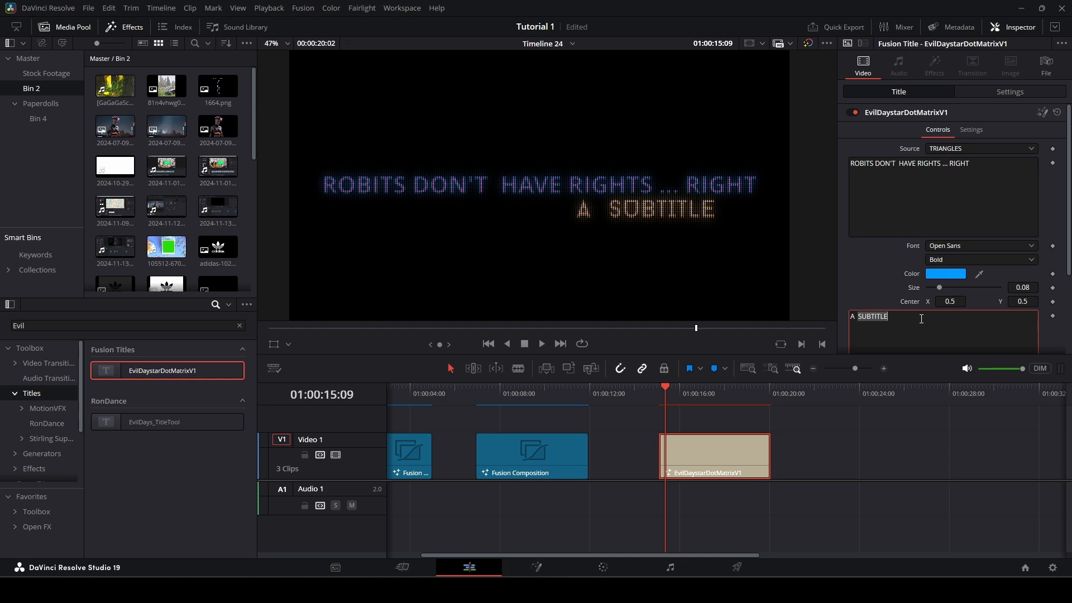
{"action": "key", "text": "ctrl+a"}
{"action": "key", "text": "BackSpace"}
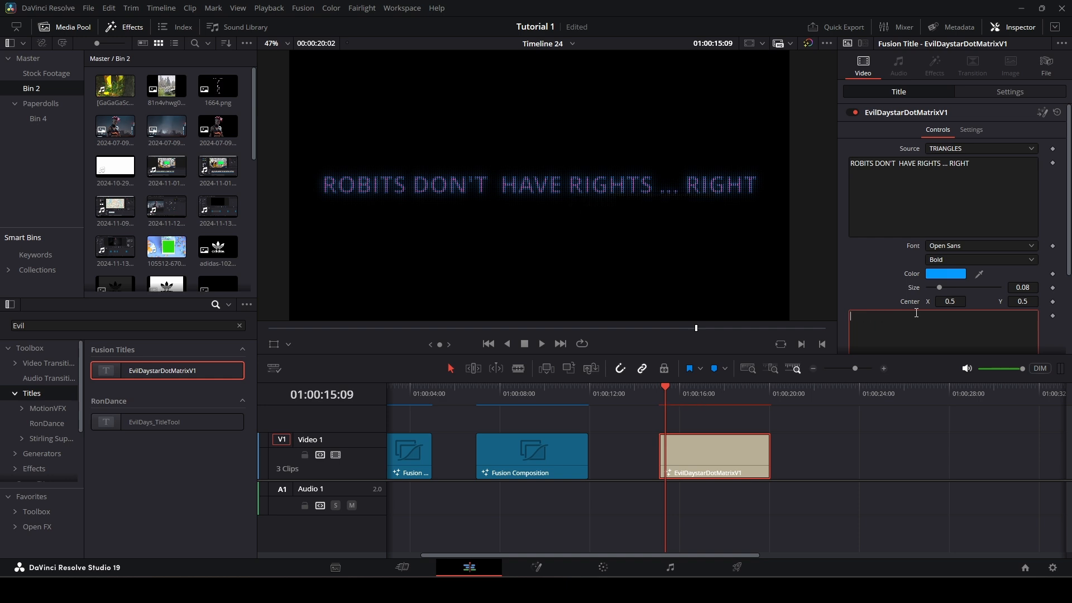
{"action": "type", "text": "NO THEYU"}
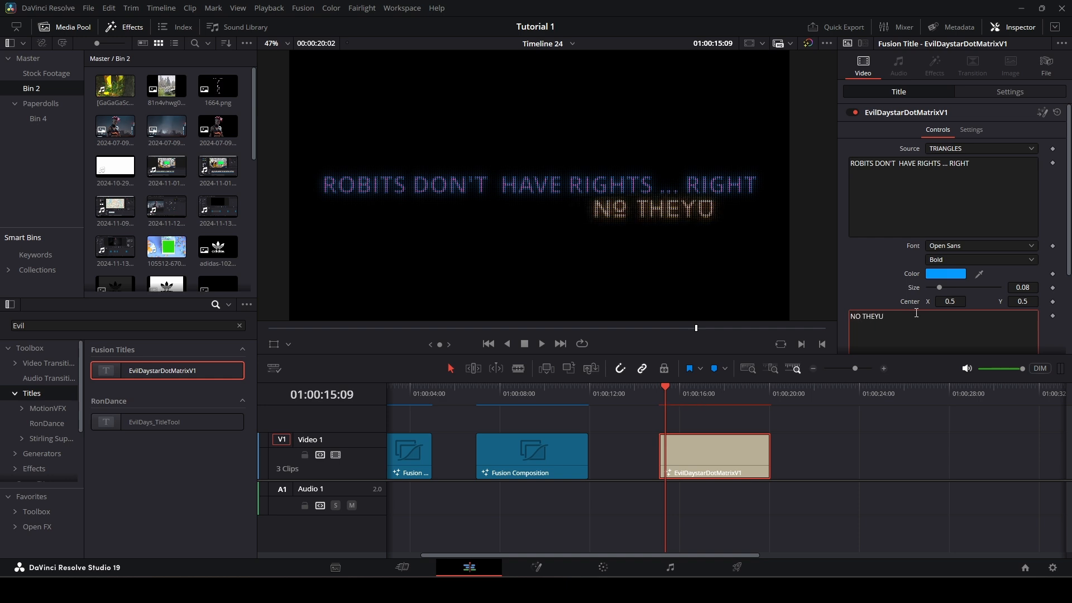
{"action": "key", "text": "BackSpace"}
{"action": "key", "text": "BackSpace"}
{"action": "type", "text": "Y DO"}
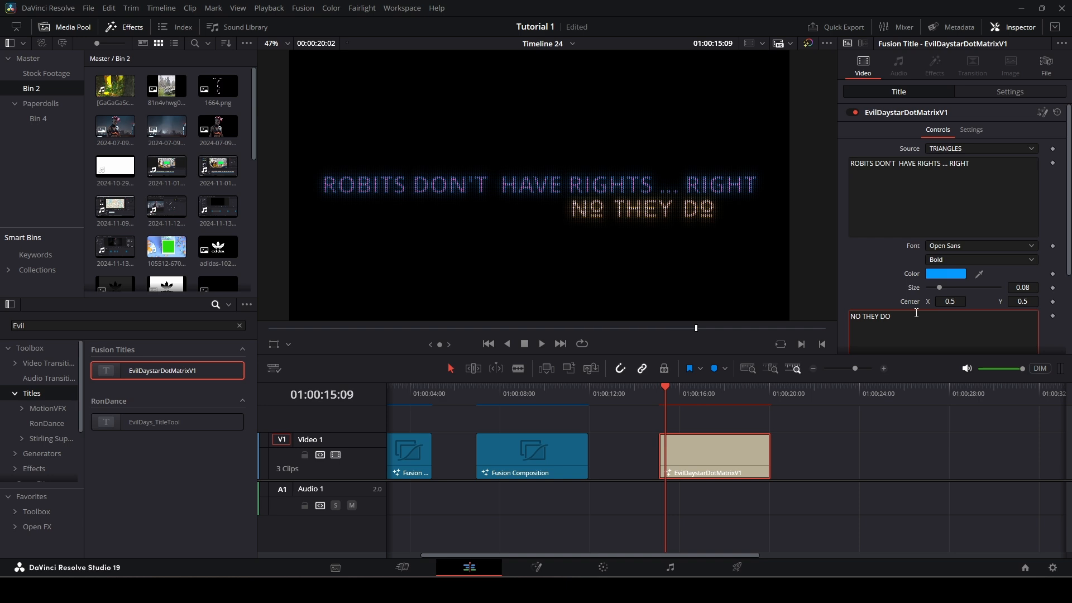
{"action": "type", "text": "N'T"}
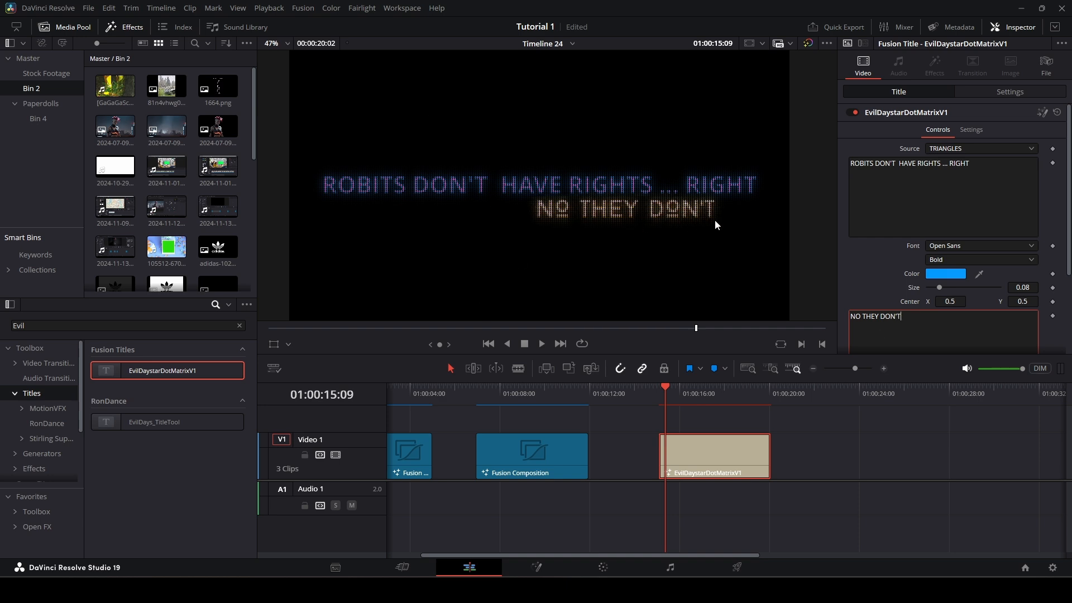
- Set the subtitle's Center X to 0.935648 to align it with the main title's right end, and change its font to a Asian Hiro
{"action": "left_click", "coordinate": [938, 202]}
{"action": "scroll", "coordinate": [901, 296], "scroll_direction": "down", "scroll_amount": 3}
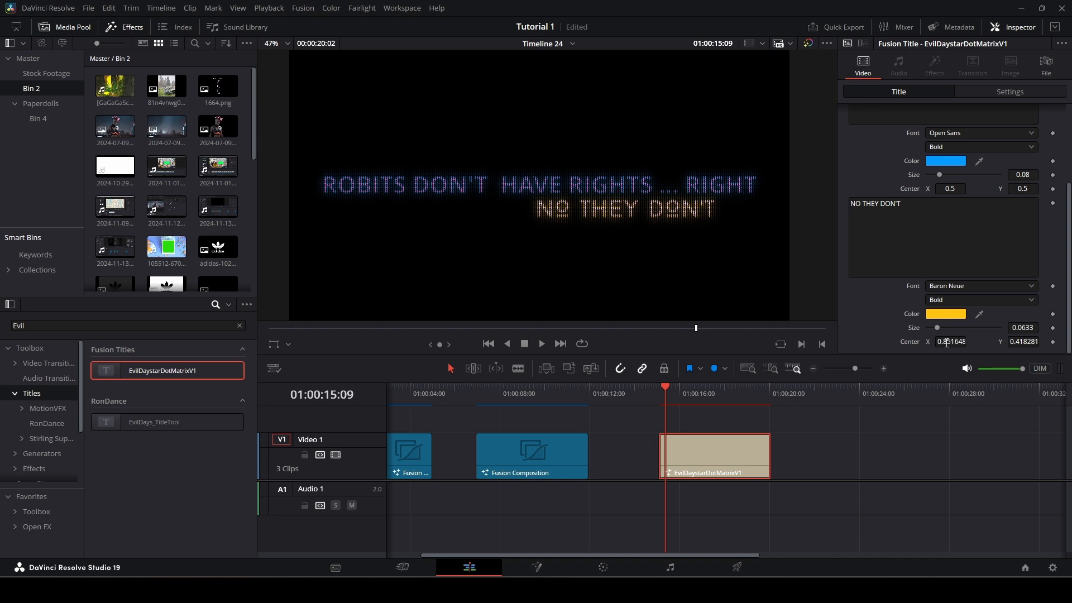
{"action": "left_click_drag", "start_coordinate": [943, 347], "coordinate": [991, 346]}
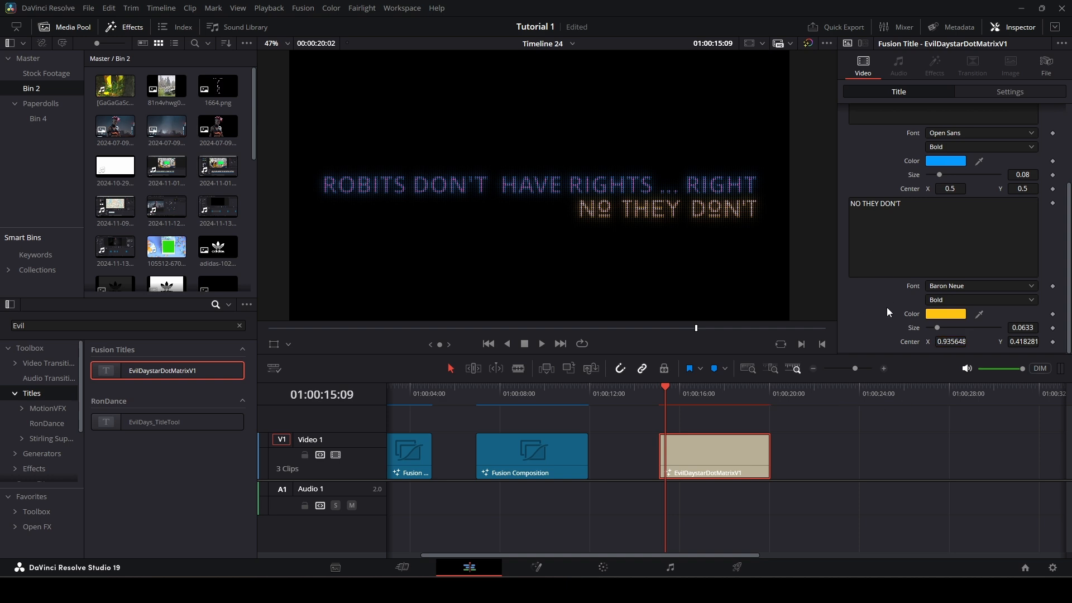
{"action": "left_click", "coordinate": [966, 288]}
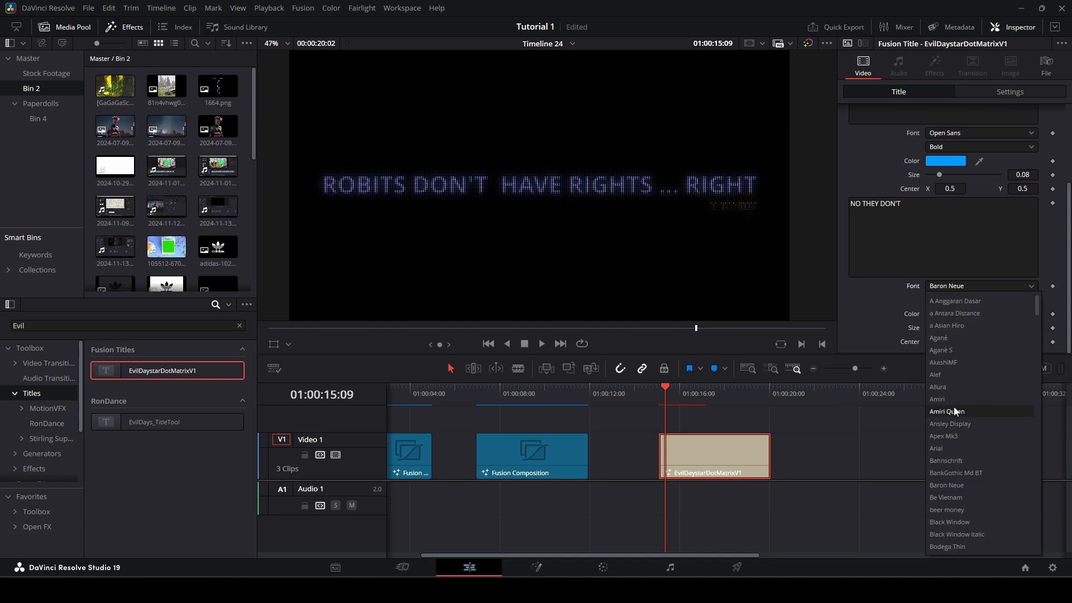
{"action": "left_click", "coordinate": [952, 325]}
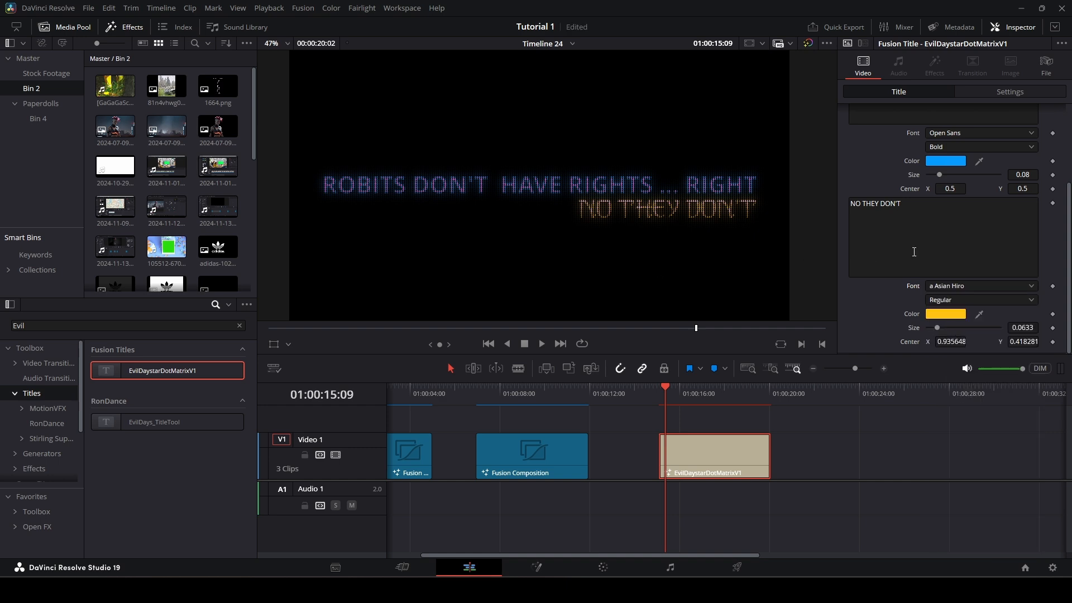
- Enlarge the subtitle to size 0.1181, lower its Center Y to 0.395281, and deselect the clip
{"action": "left_click_drag", "start_coordinate": [938, 329], "coordinate": [945, 326]}
{"action": "left_click_drag", "start_coordinate": [1021, 342], "coordinate": [988, 342]}
{"action": "left_click", "coordinate": [989, 452]}
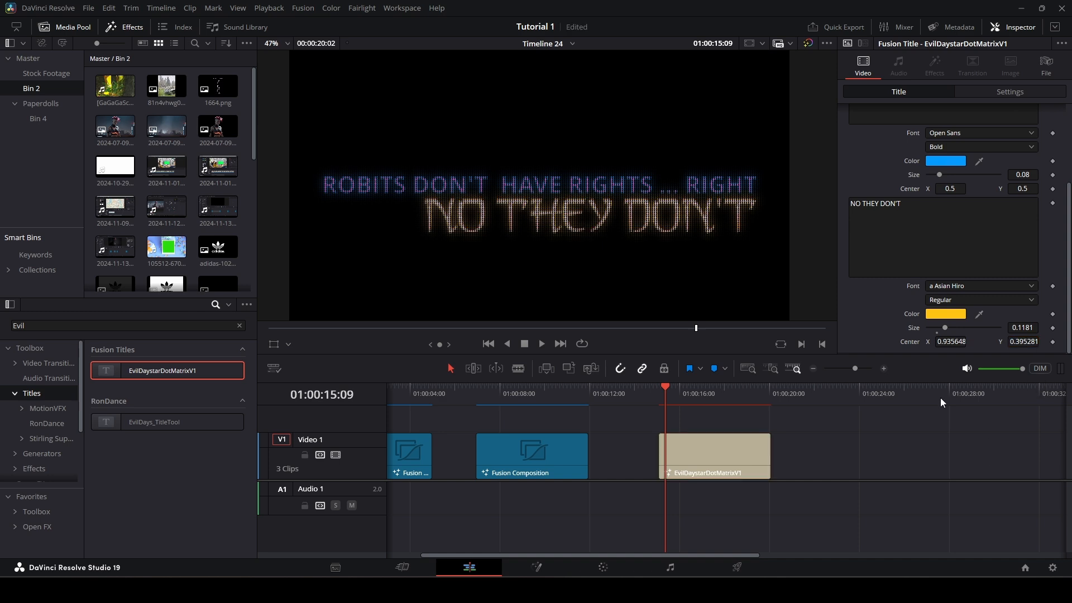